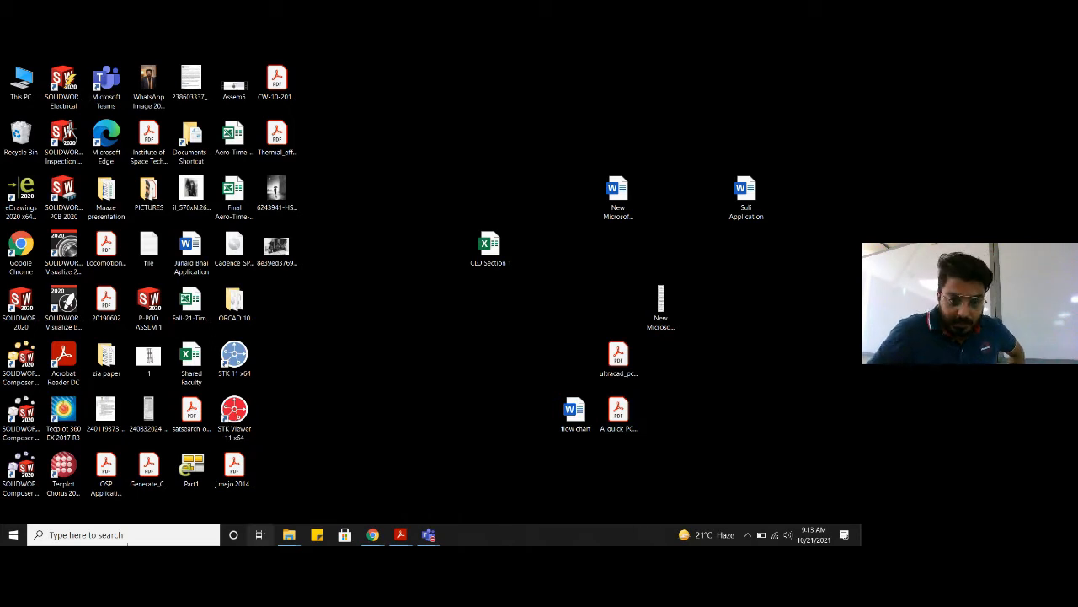
# Open the Setup folder of the AGI Systems Tool Kit v11.2.0 package inside the Cubesat folder on drive E
pyautogui.moveTo(289, 534)
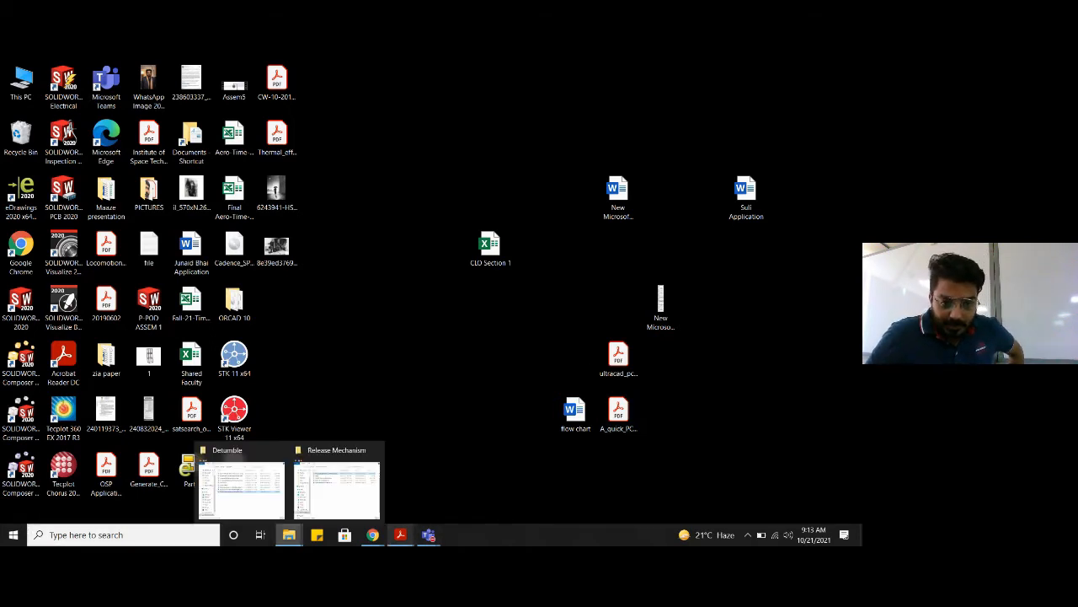
pyautogui.click(367, 497)
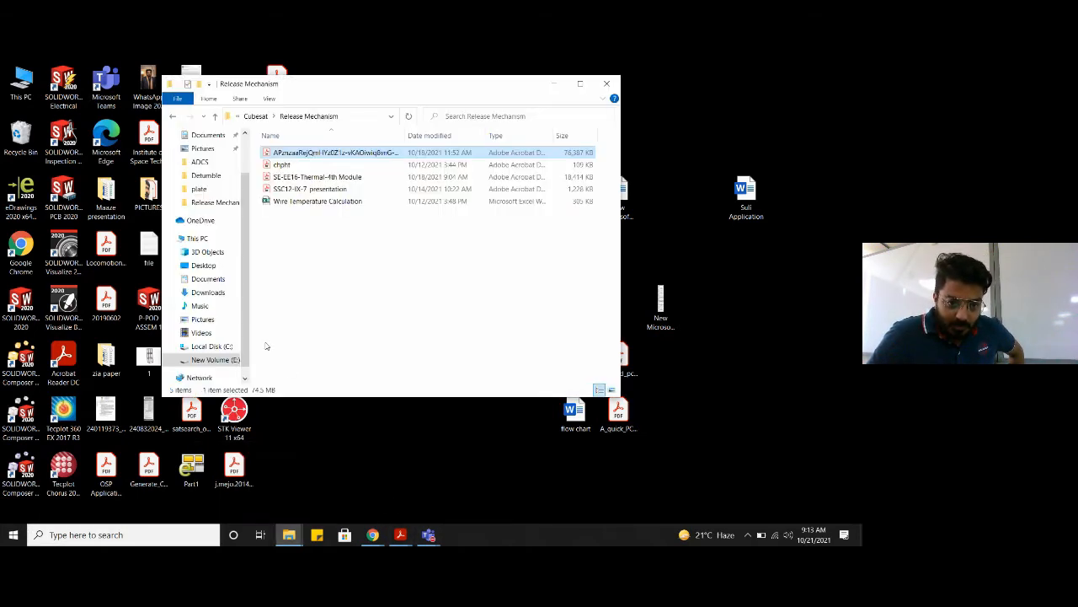
pyautogui.click(226, 365)
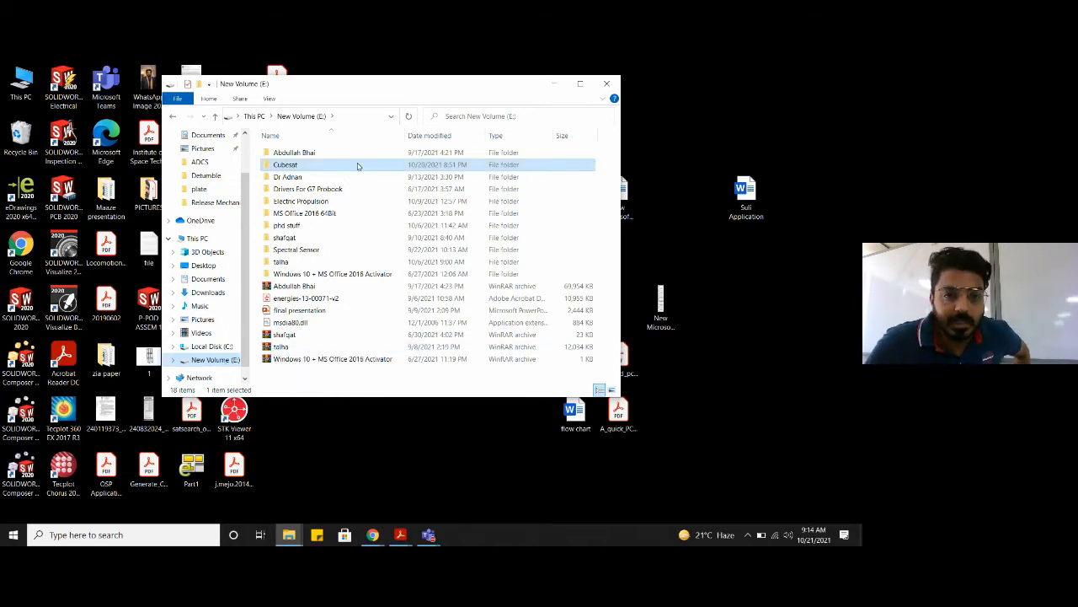
pyautogui.doubleClick(288, 172)
pyautogui.doubleClick(303, 172)
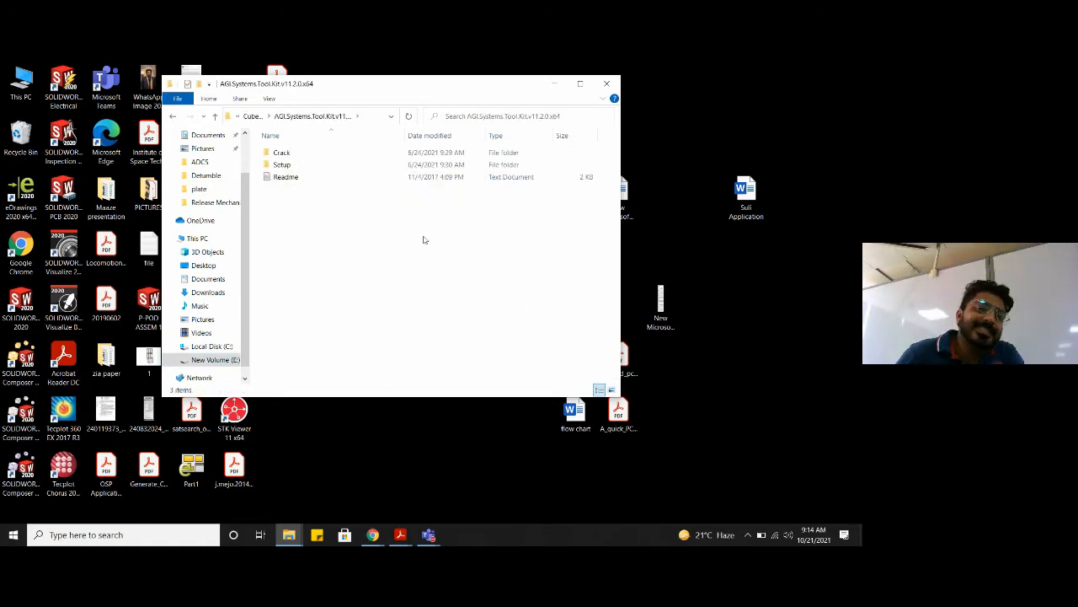
pyautogui.doubleClick(314, 165)
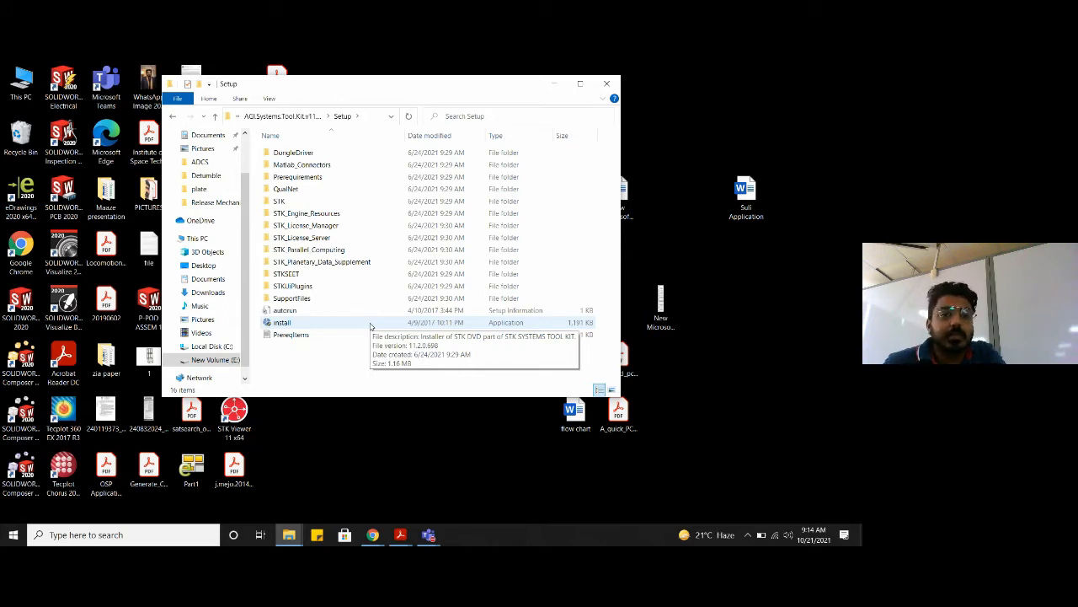
# Return to the AGI Systems Tool Kit package and select the STK 11 folder inside its Crack folder
pyautogui.click(283, 116)
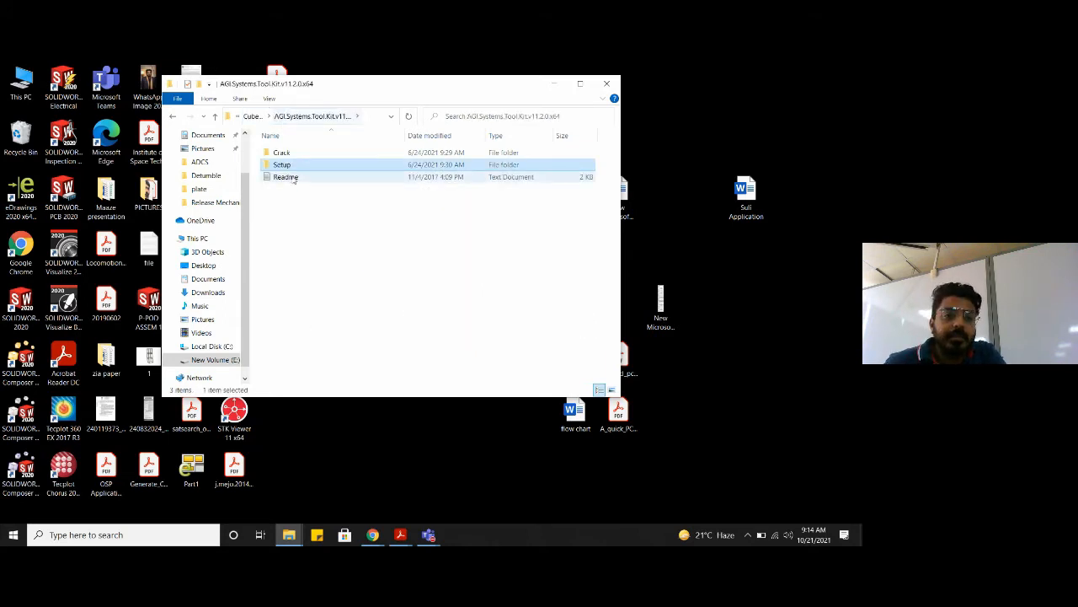
pyautogui.doubleClick(289, 153)
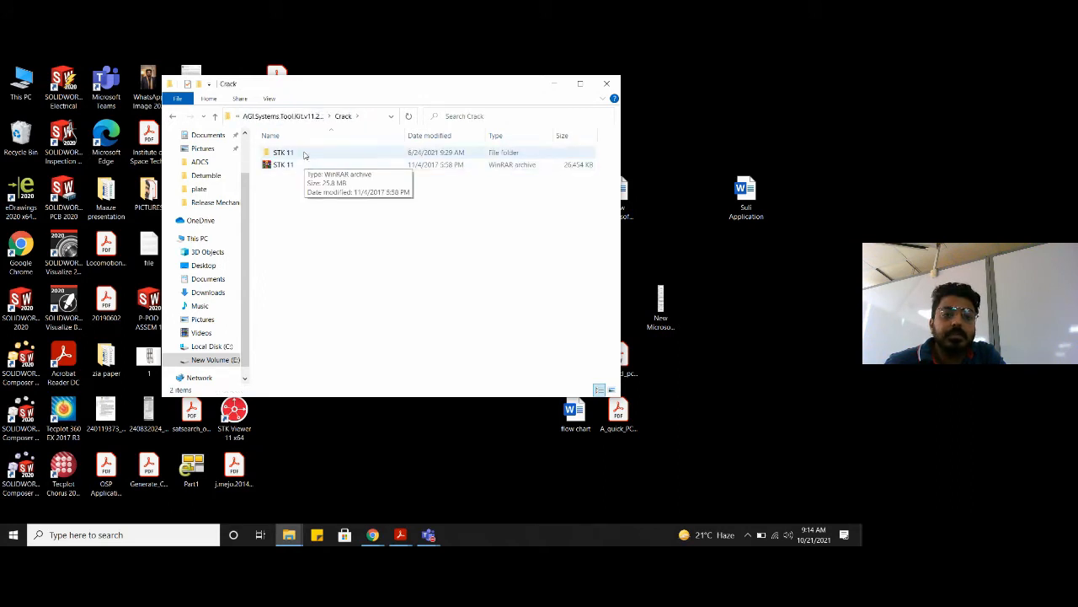
pyautogui.click(303, 153)
# Open the AGI installation folder in Program Files on drive C
pyautogui.click(211, 346)
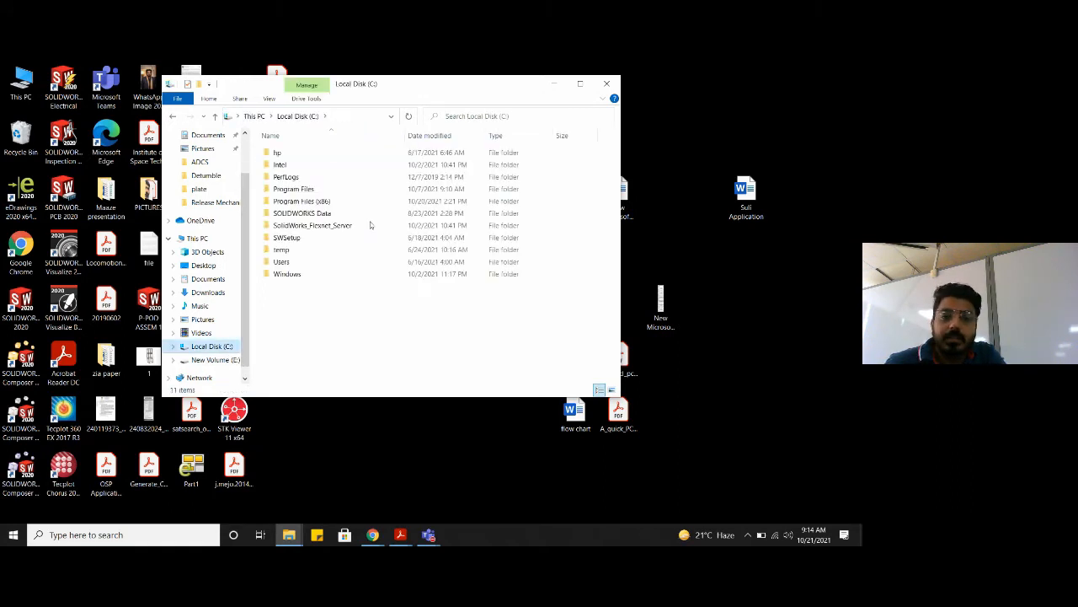
pyautogui.doubleClick(335, 190)
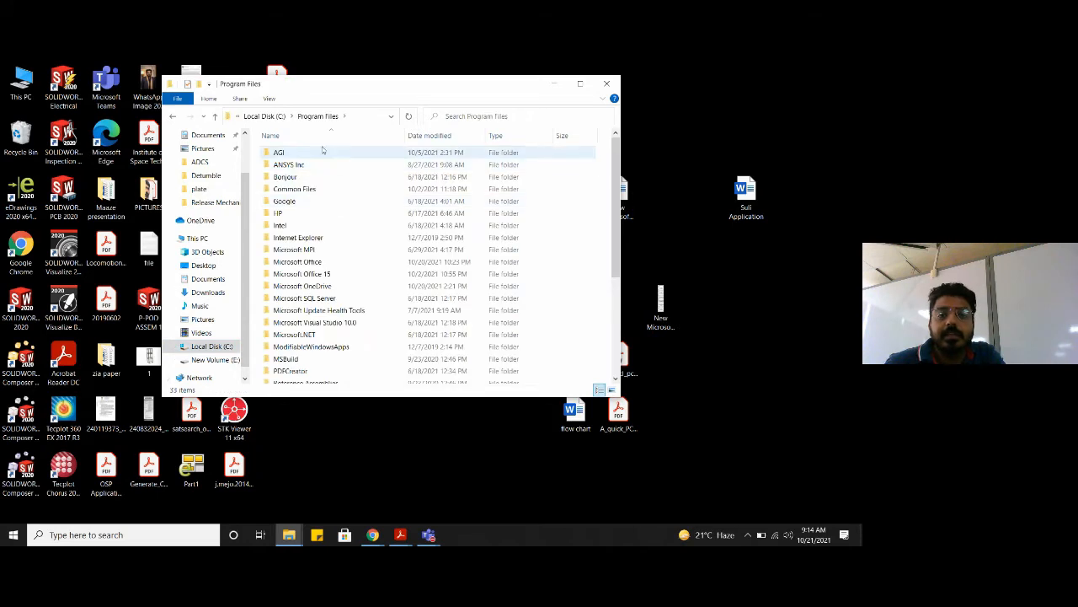
pyautogui.doubleClick(311, 153)
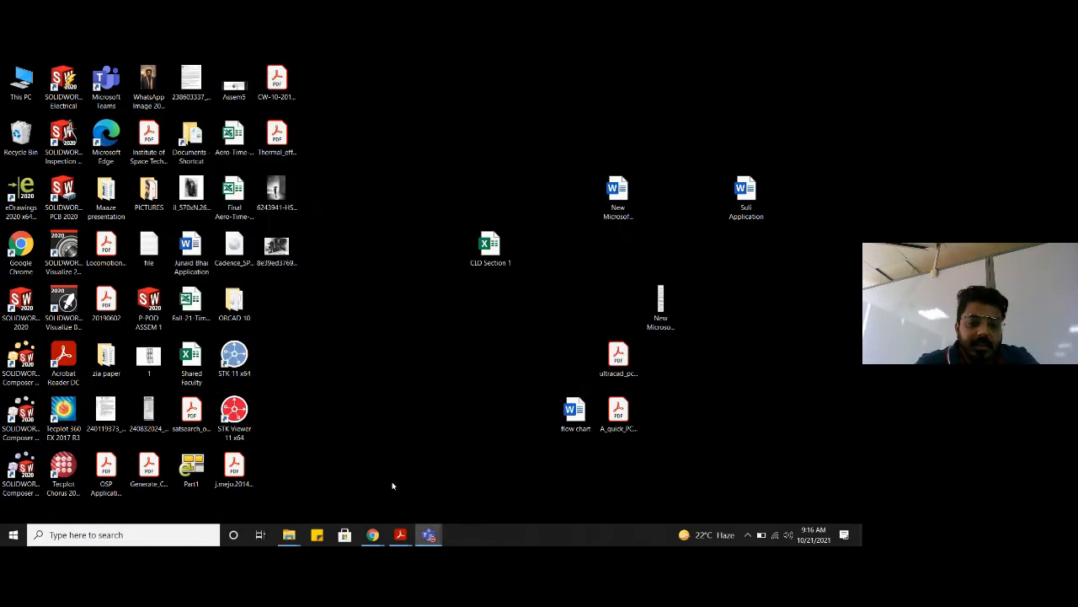
# Launch STK 11 from the desktop, continue past the export restriction warning, and maximize its main window
pyautogui.rightClick(382, 305)
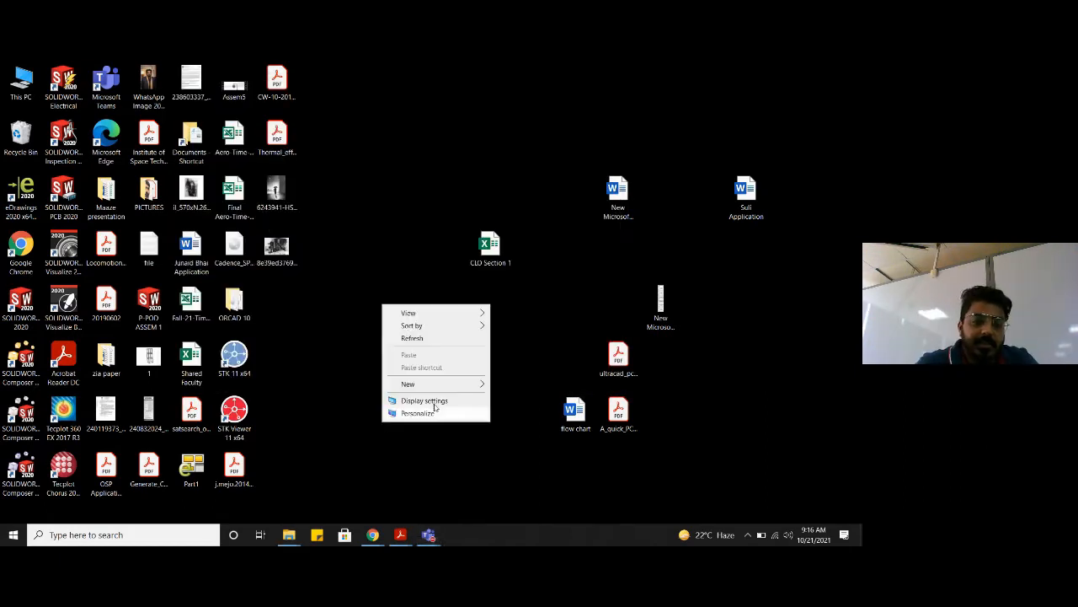
pyautogui.click(437, 337)
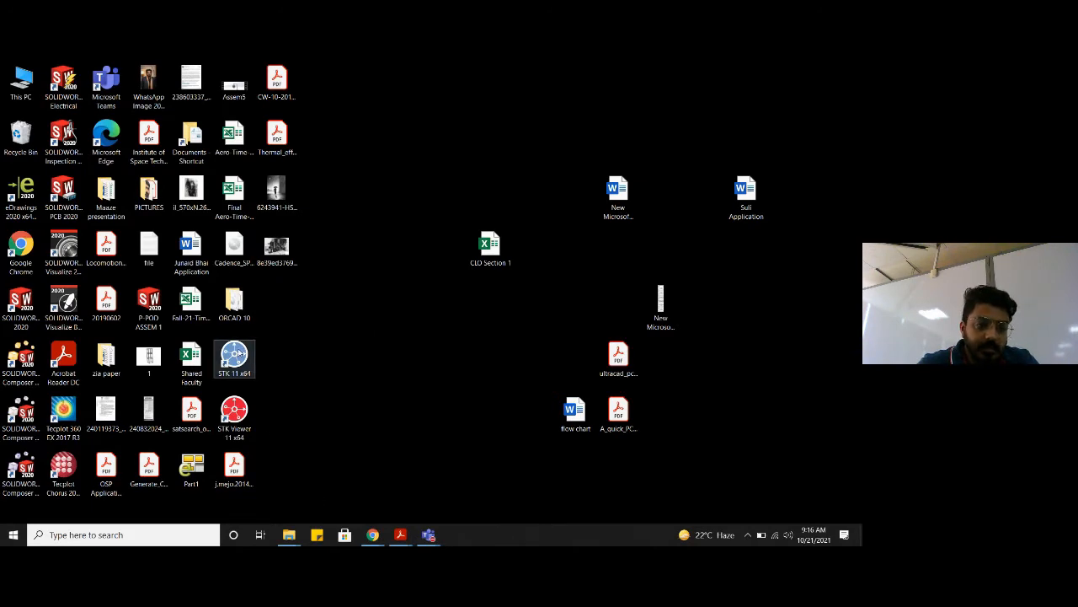
pyautogui.doubleClick(239, 351)
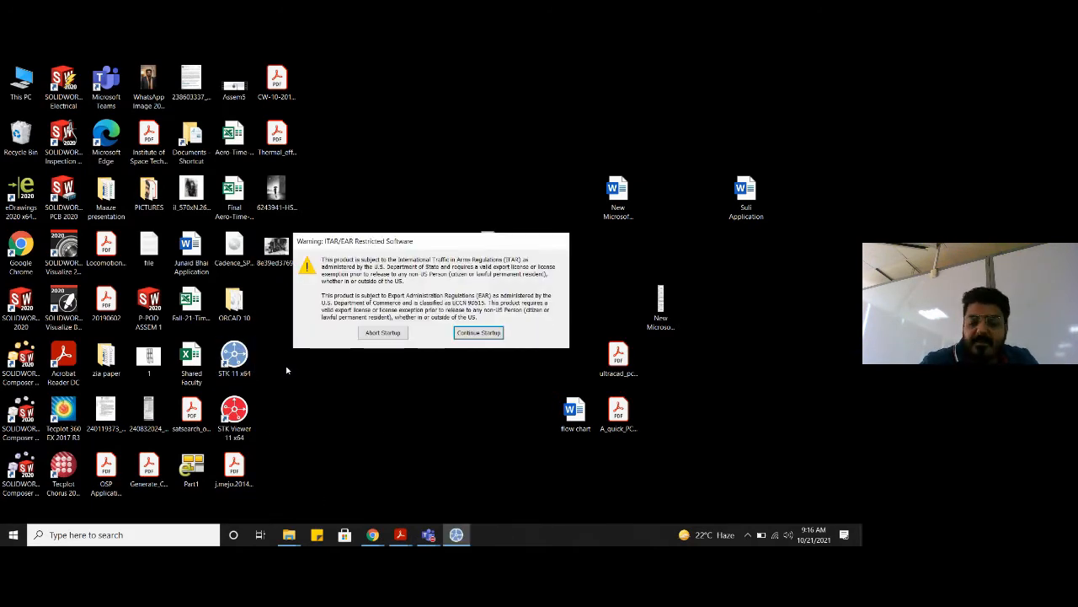
pyautogui.click(473, 334)
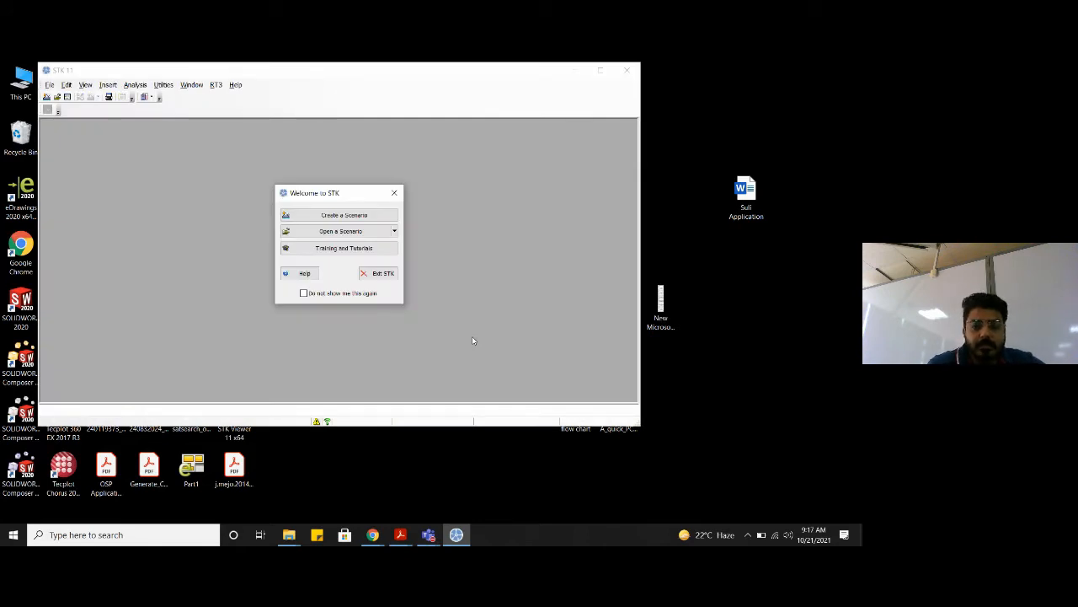
pyautogui.click(373, 217)
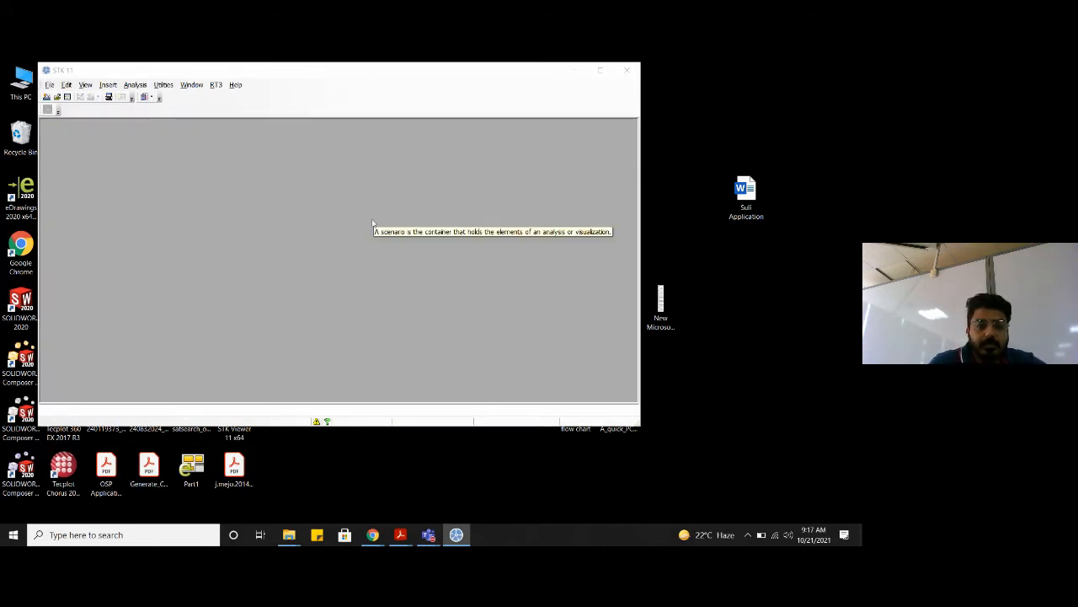
pyautogui.click(509, 163)
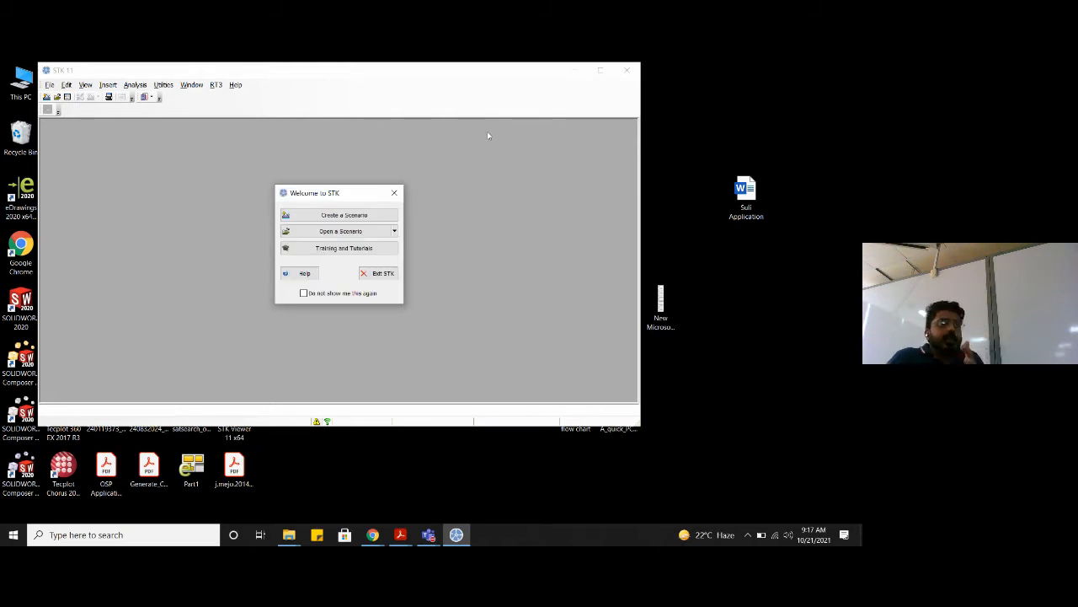
pyautogui.click(600, 71)
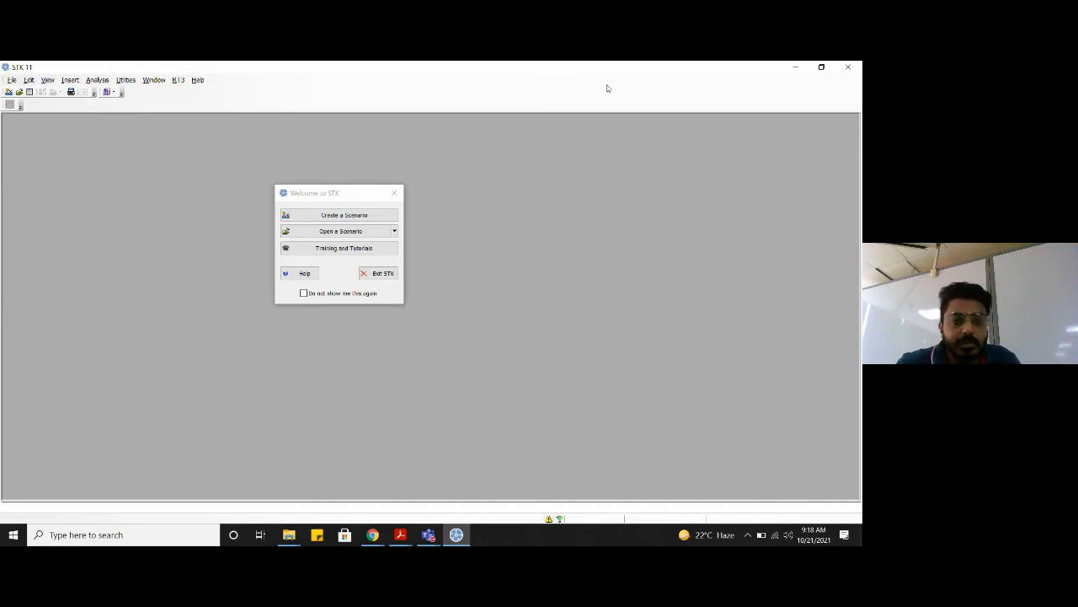
# Start a new scenario and name it Test1
pyautogui.click(384, 214)
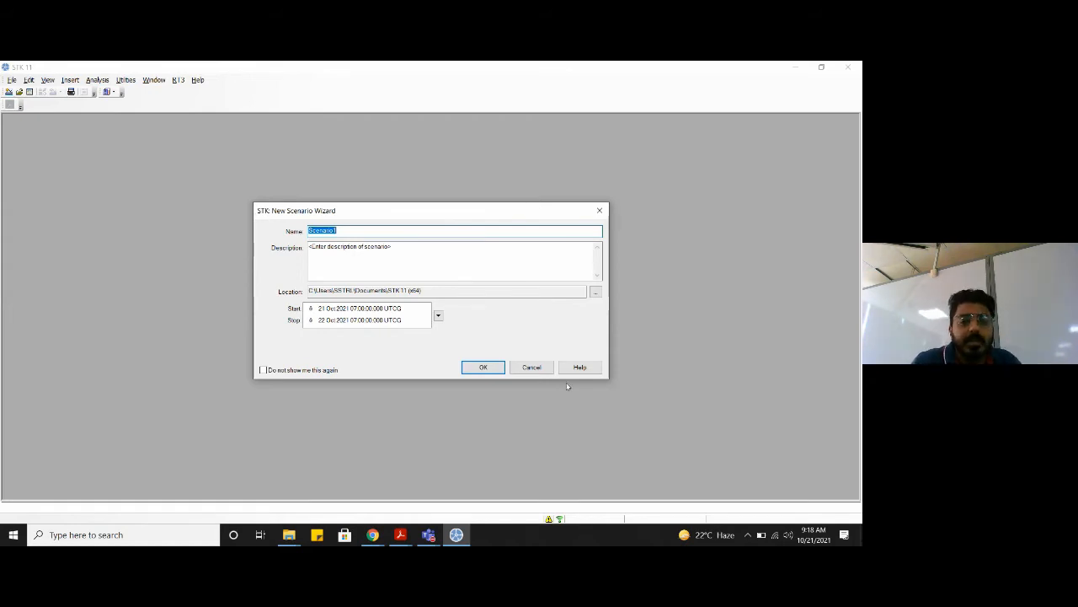
pyautogui.write('Test')
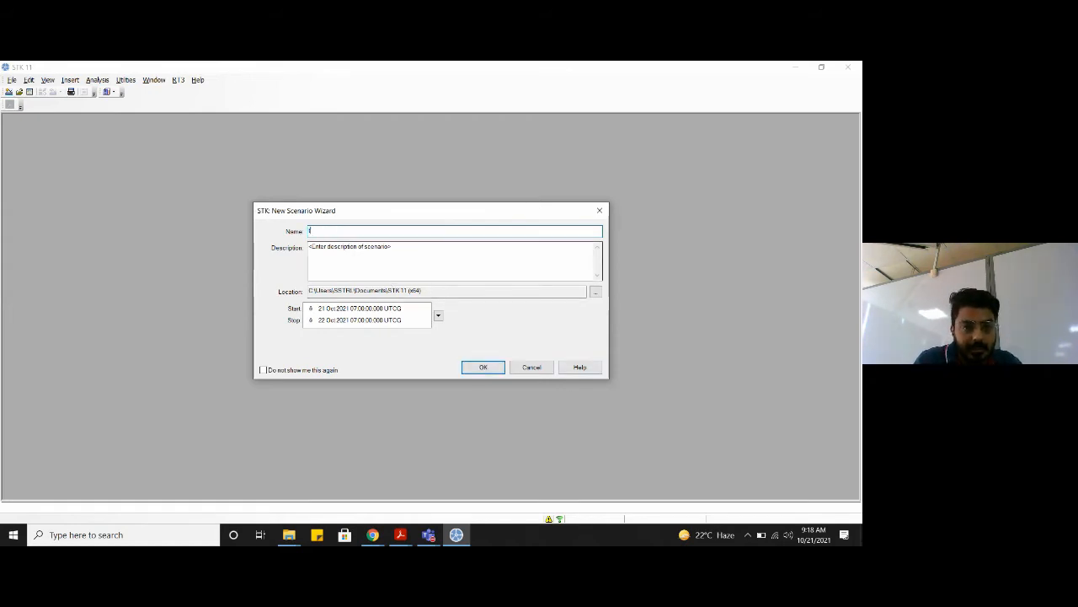
pyautogui.press('BackSpace')
pyautogui.press('BackSpace')
pyautogui.press('BackSpace')
pyautogui.press('BackSpace')
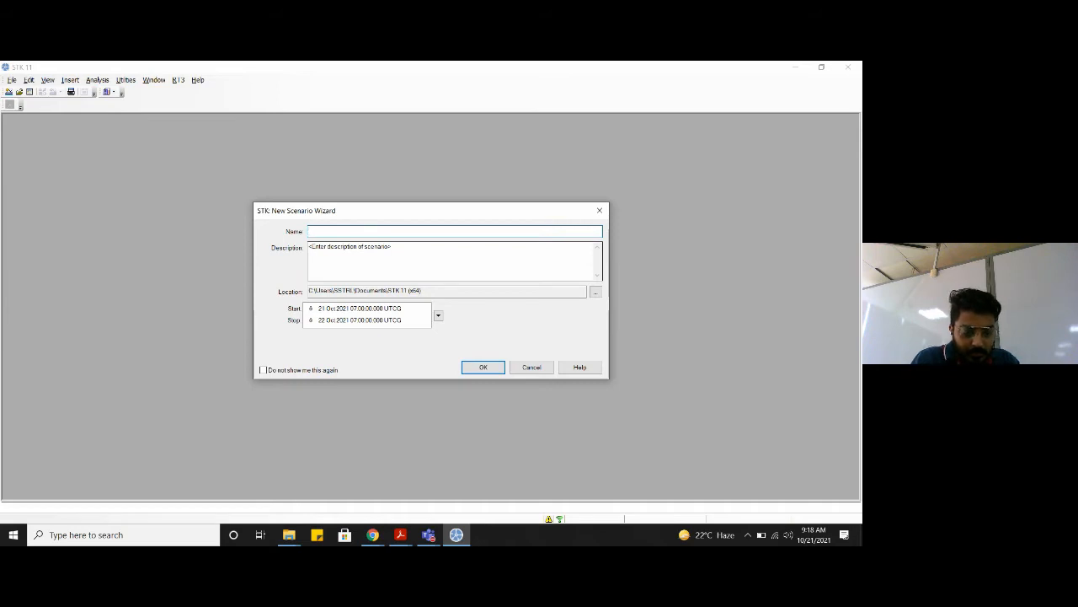
pyautogui.write('Tw')
pyautogui.write('est1')
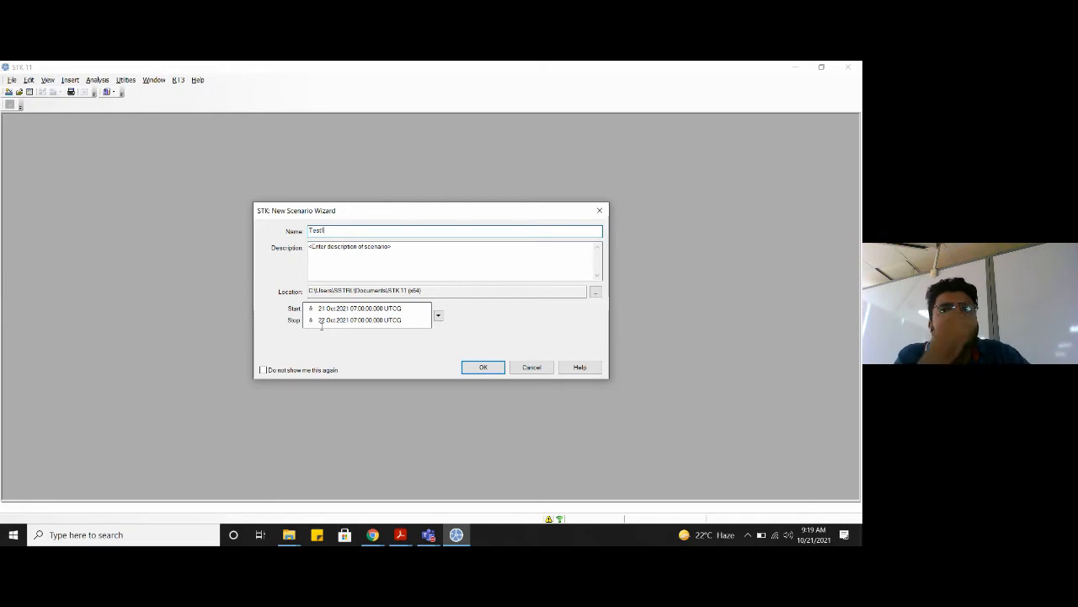
# Set the scenario's start time to today and its stop time to tomorrow
pyautogui.click(438, 315)
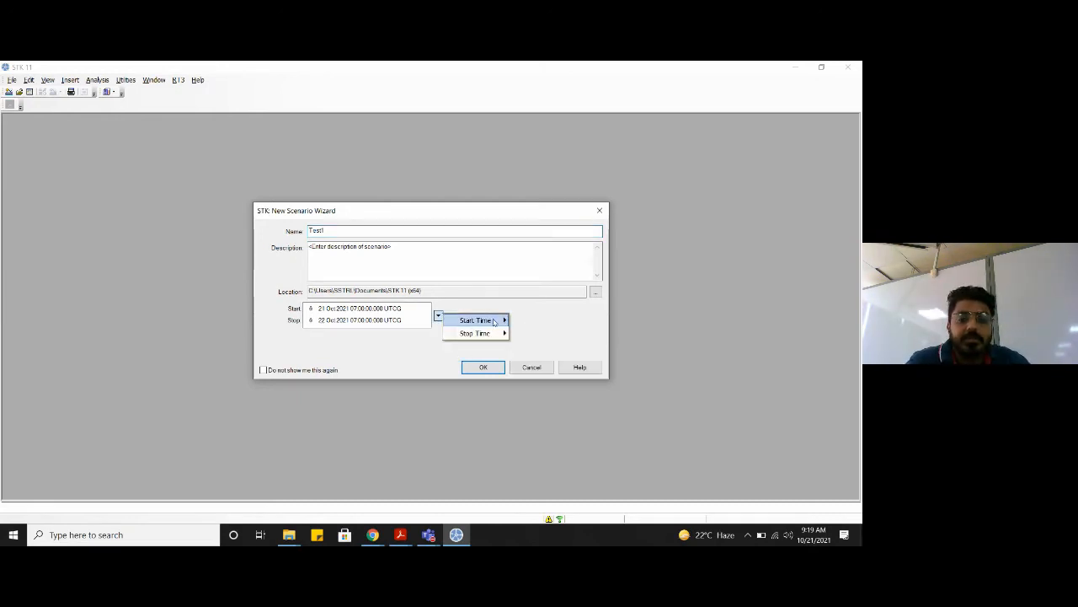
pyautogui.moveTo(495, 322)
pyautogui.click(533, 322)
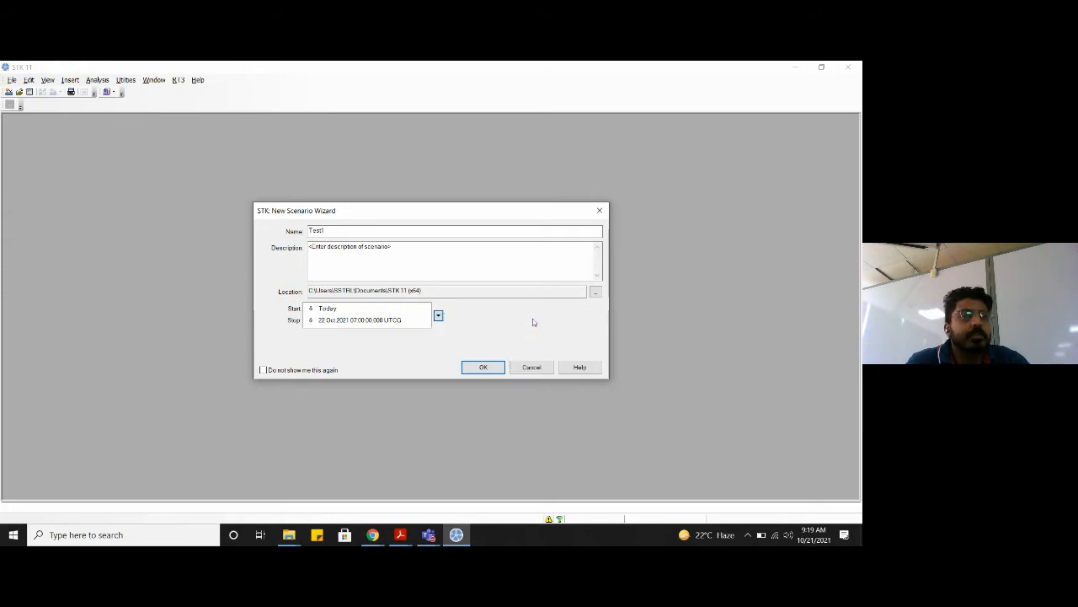
pyautogui.click(438, 315)
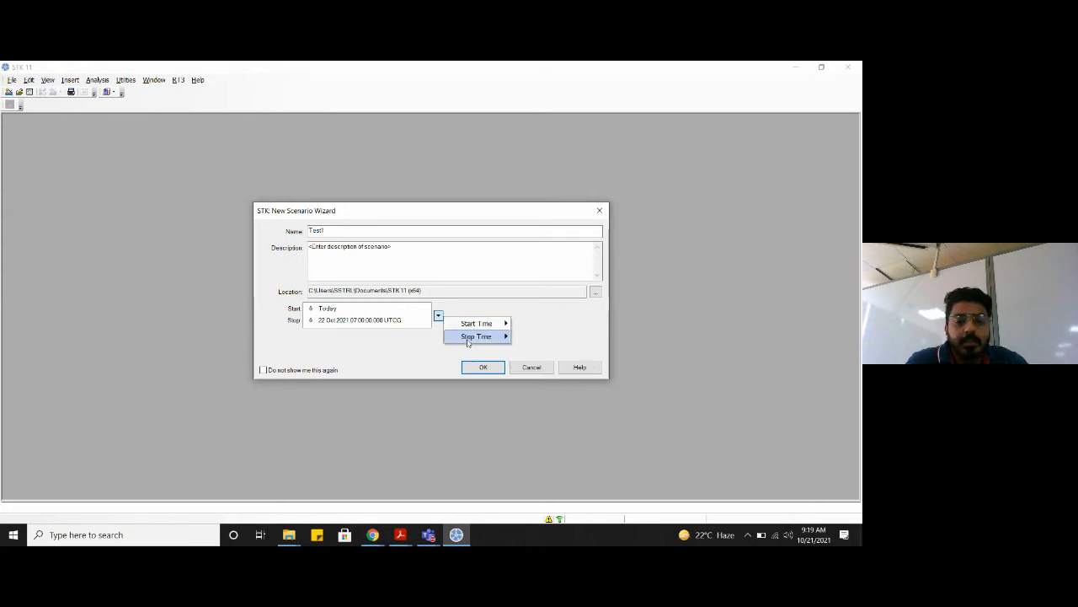
pyautogui.moveTo(492, 335)
pyautogui.click(539, 349)
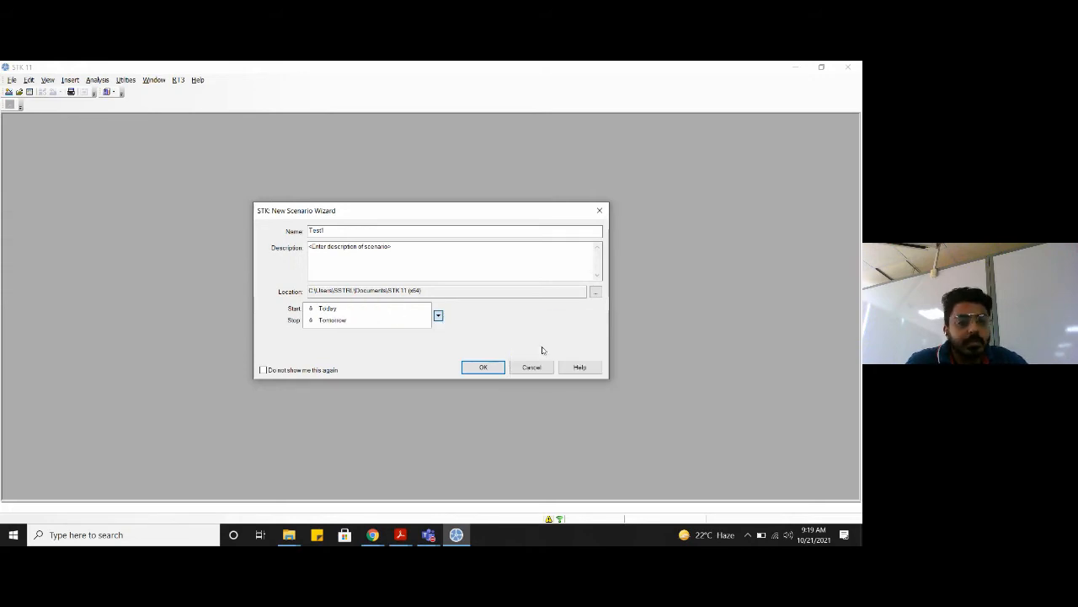
pyautogui.click(438, 315)
pyautogui.moveTo(470, 325)
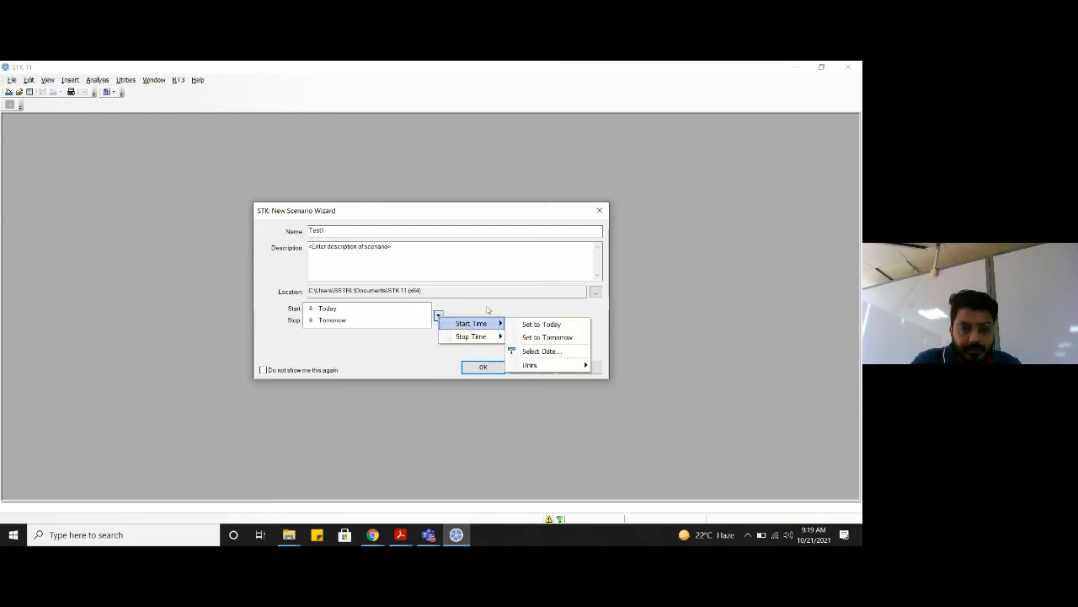
pyautogui.click(482, 299)
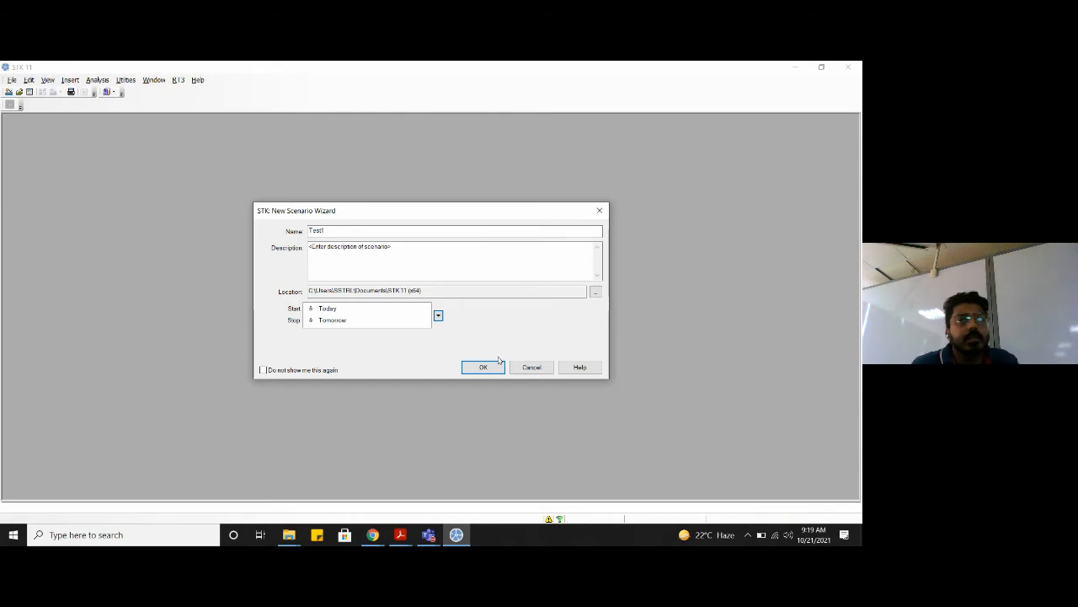
# Create the scenario, then close the Insert STK Objects dialog and maximize the main window
pyautogui.click(494, 369)
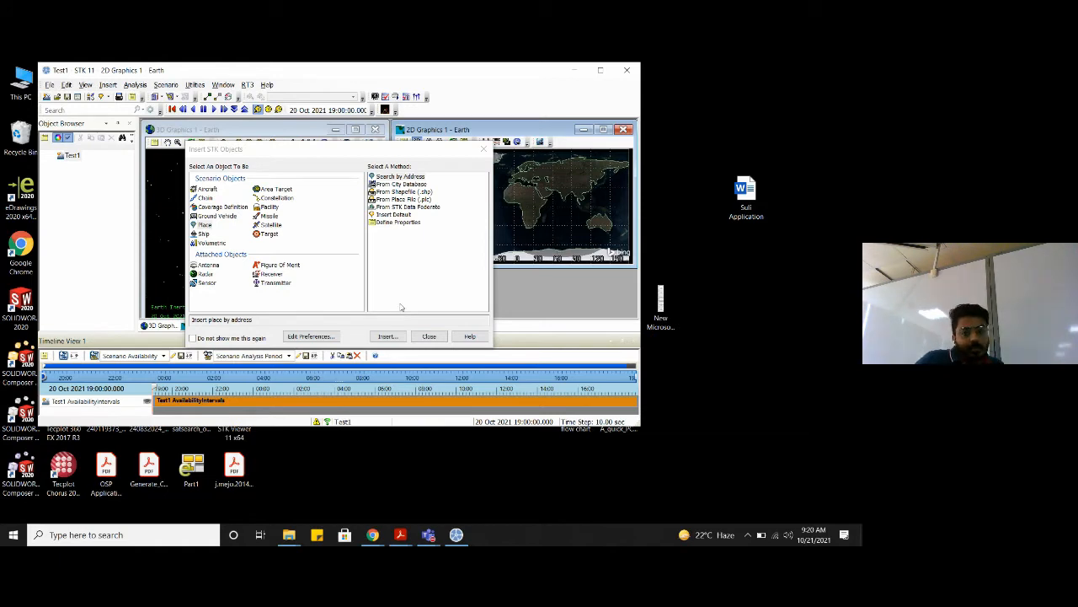
pyautogui.click(484, 149)
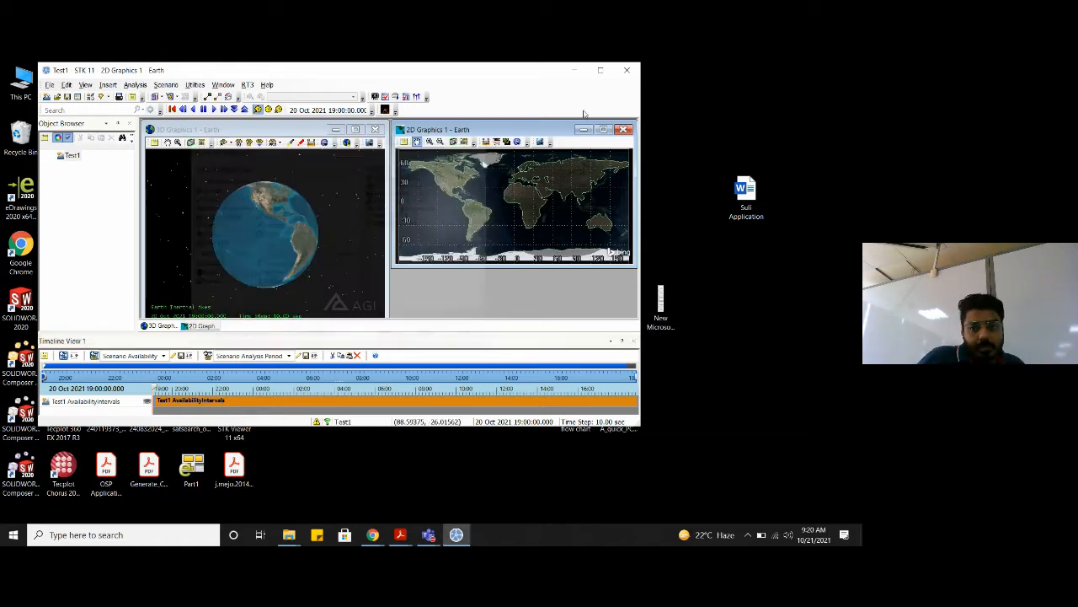
pyautogui.click(601, 70)
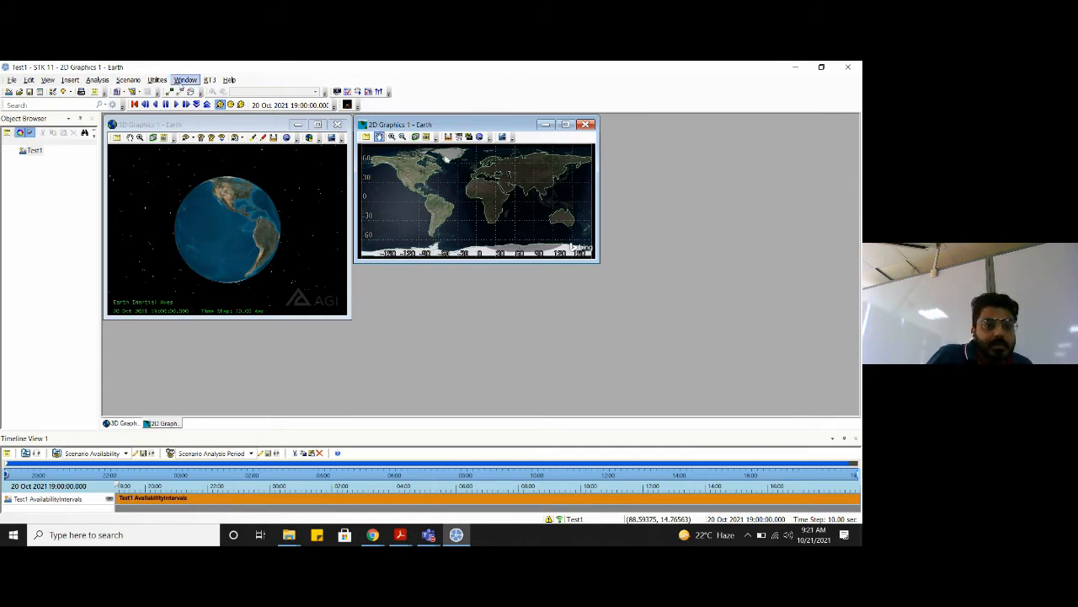
# Try both horizontal and vertical tiling of the 2D and 3D graphics windows, ending with the vertical side-by-side layout
pyautogui.click(185, 79)
pyautogui.click(212, 145)
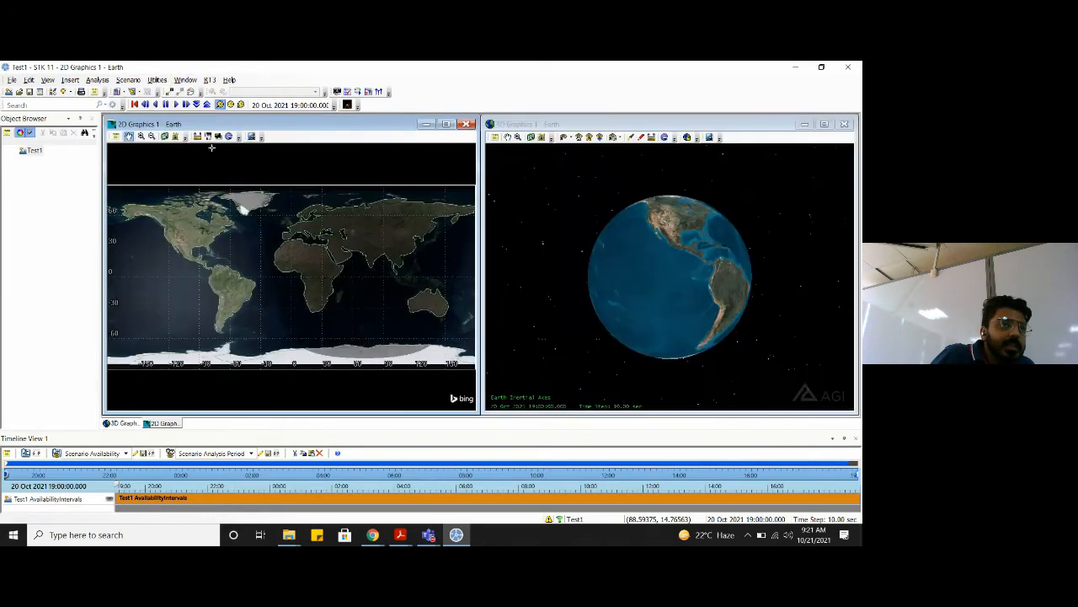
pyautogui.click(185, 79)
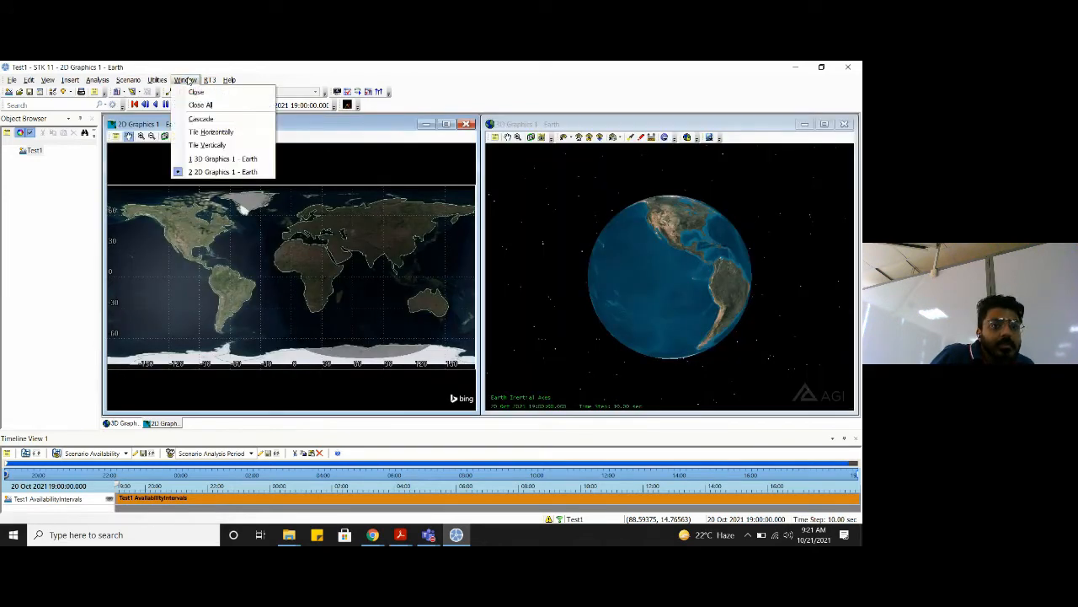
pyautogui.click(212, 132)
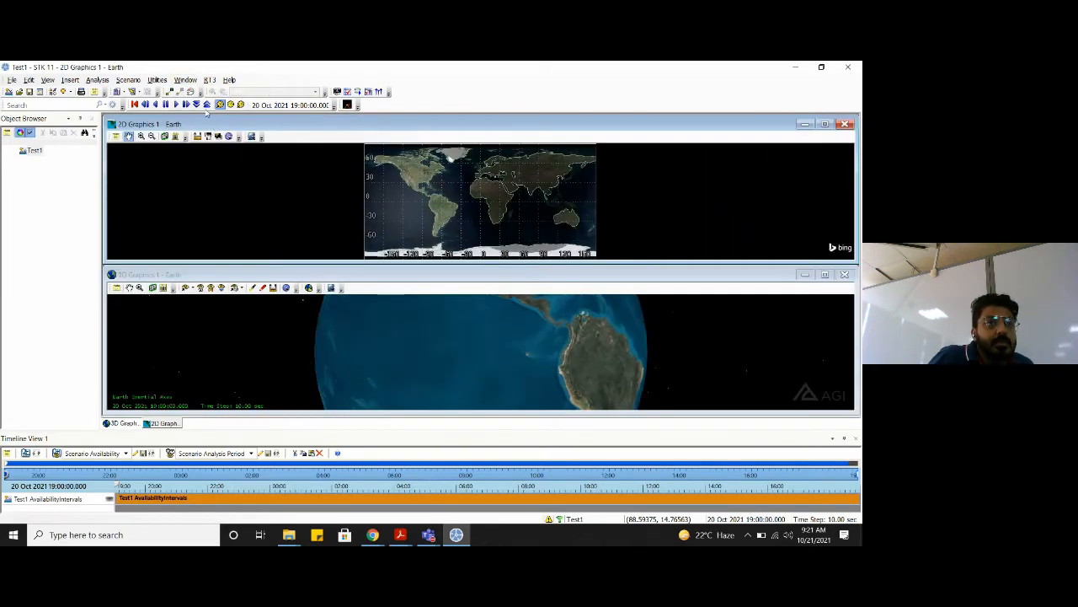
pyautogui.click(186, 79)
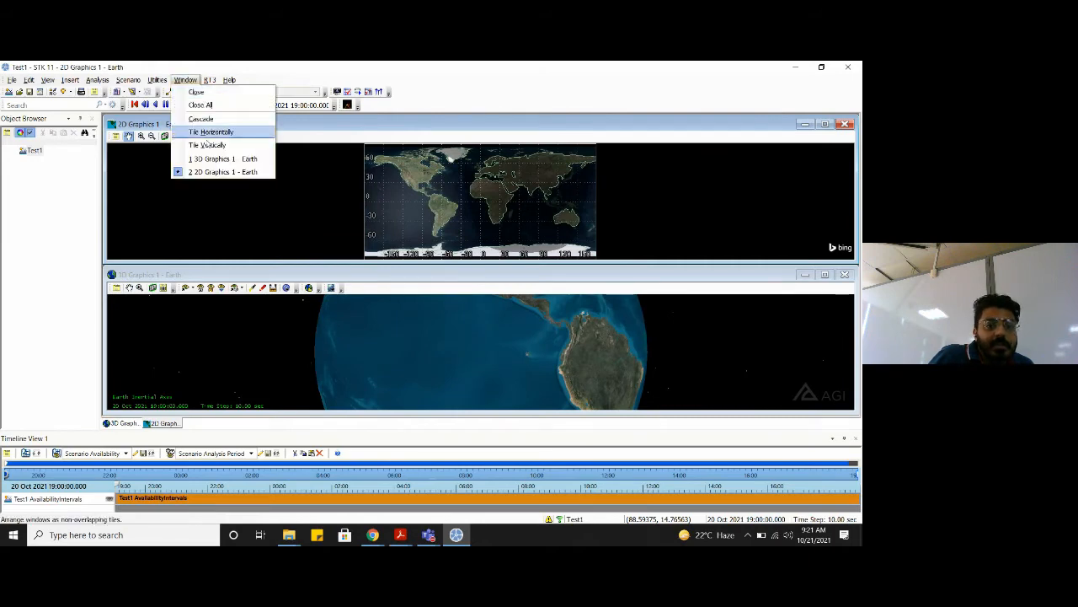
pyautogui.click(207, 145)
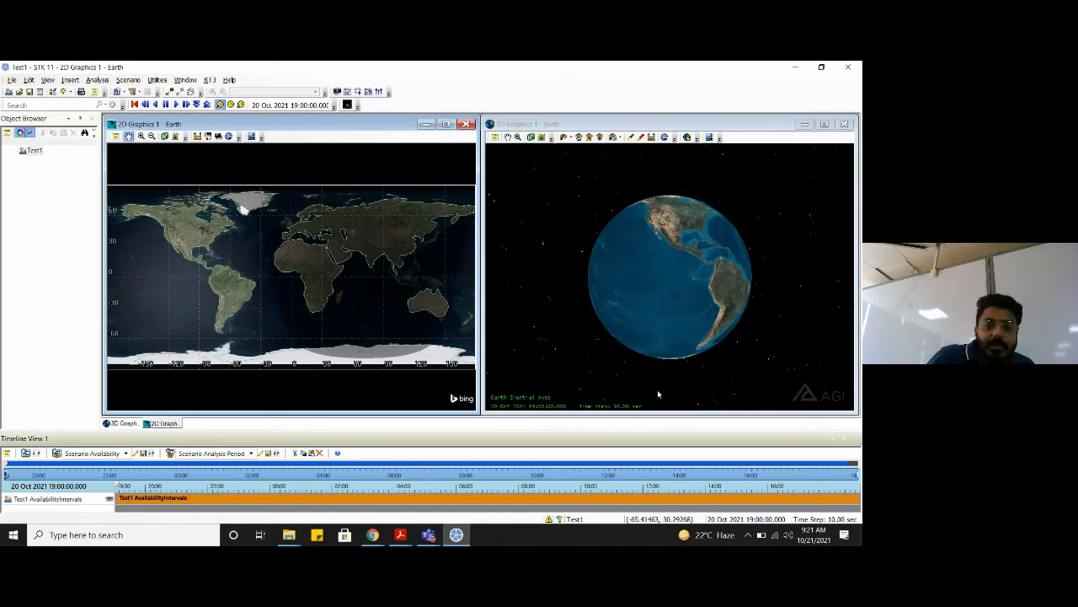
# Rotate the Earth in the 3D Graphics window to view it from different sides
pyautogui.click(706, 280)
pyautogui.moveTo(706, 280); pyautogui.dragTo(661, 310)
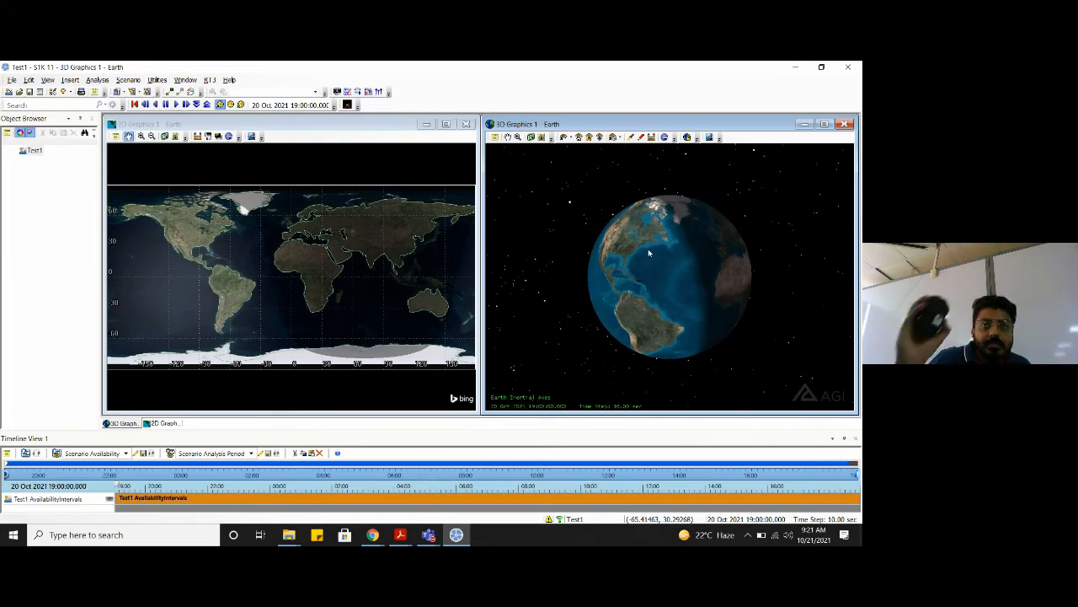
pyautogui.scroll(3, 648, 249)
pyautogui.scroll(-3, 648, 248)
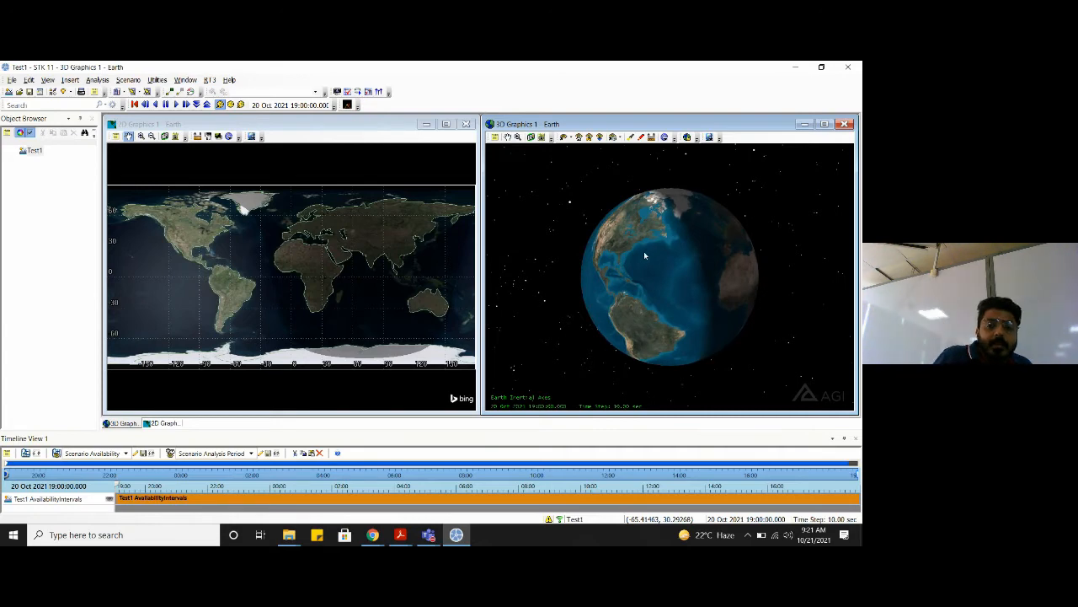
pyautogui.scroll(-1, 678, 260)
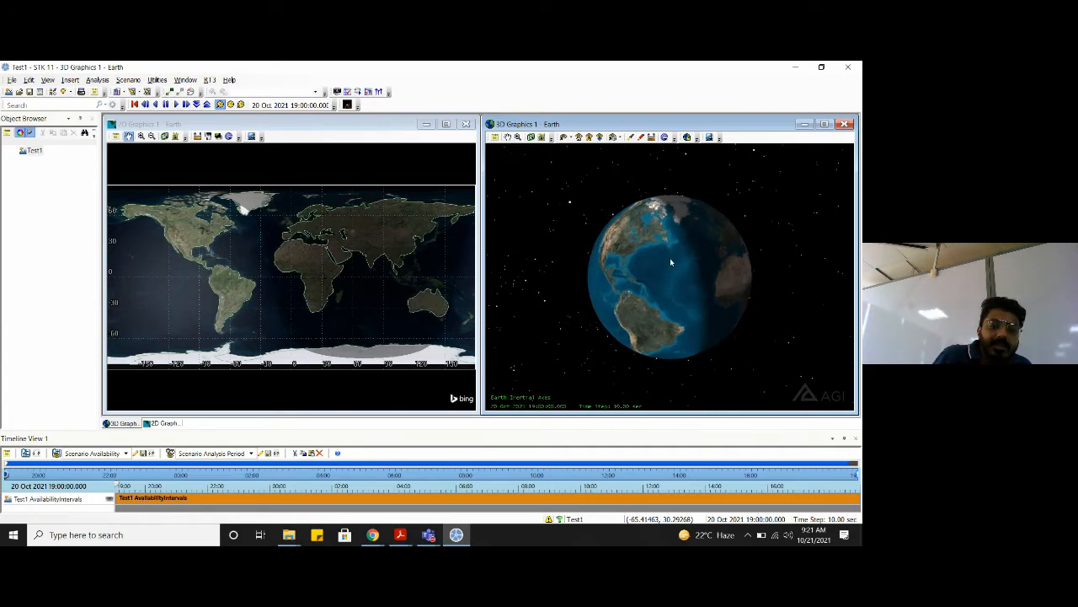
pyautogui.moveTo(671, 263)
pyautogui.mouseDown()
pyautogui.moveTo(697, 251)
pyautogui.moveTo(688, 268)
pyautogui.mouseUp()
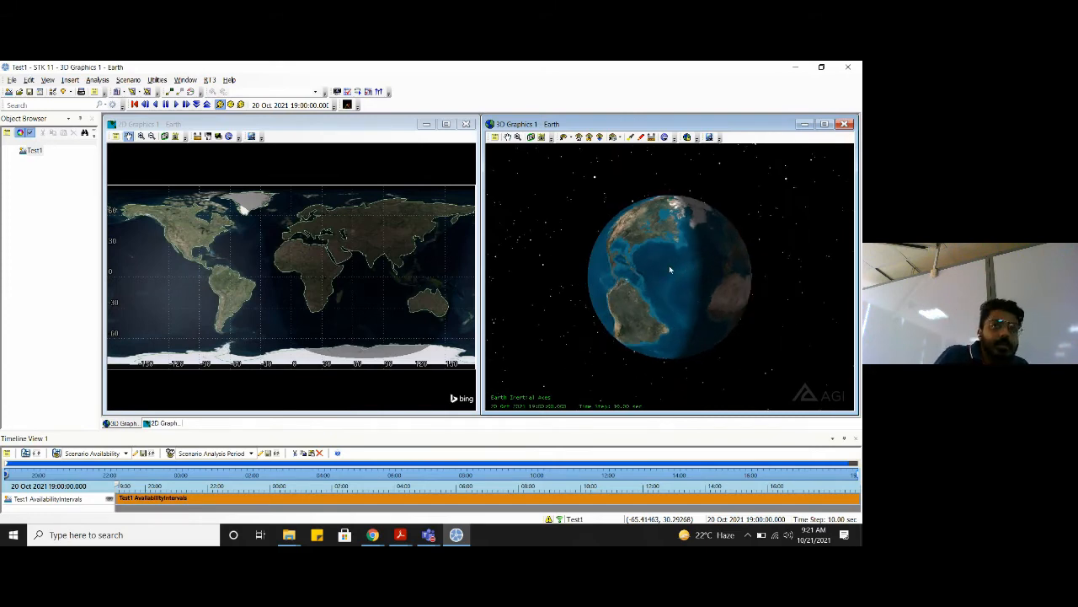
pyautogui.moveTo(691, 258); pyautogui.dragTo(707, 306)
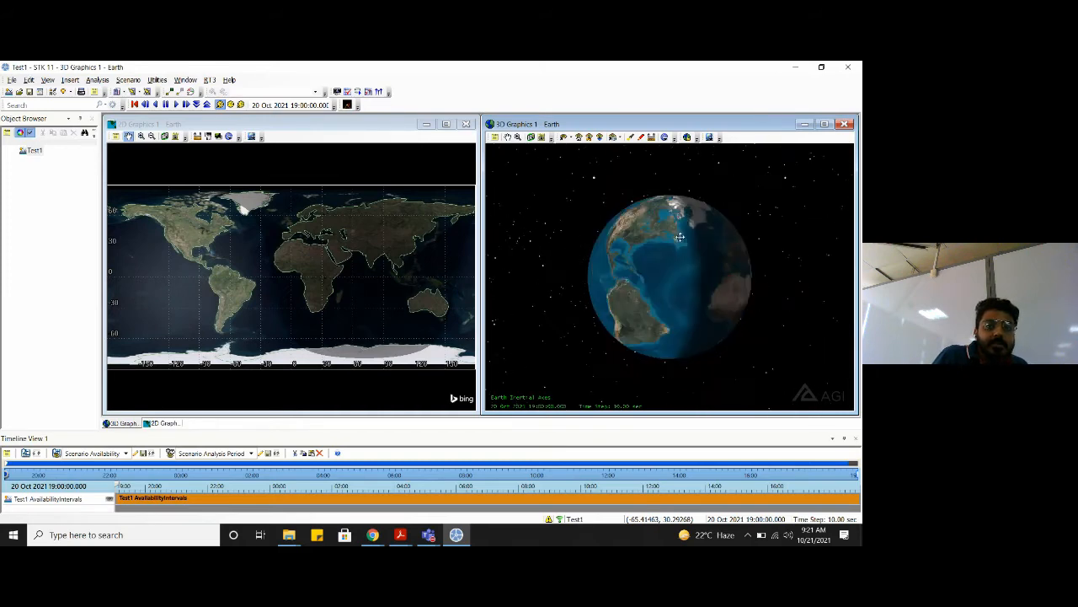
# Zoom in and out on the 3D globe to view the Atlantic side at closer and wider range
pyautogui.scroll(3, 642, 284)
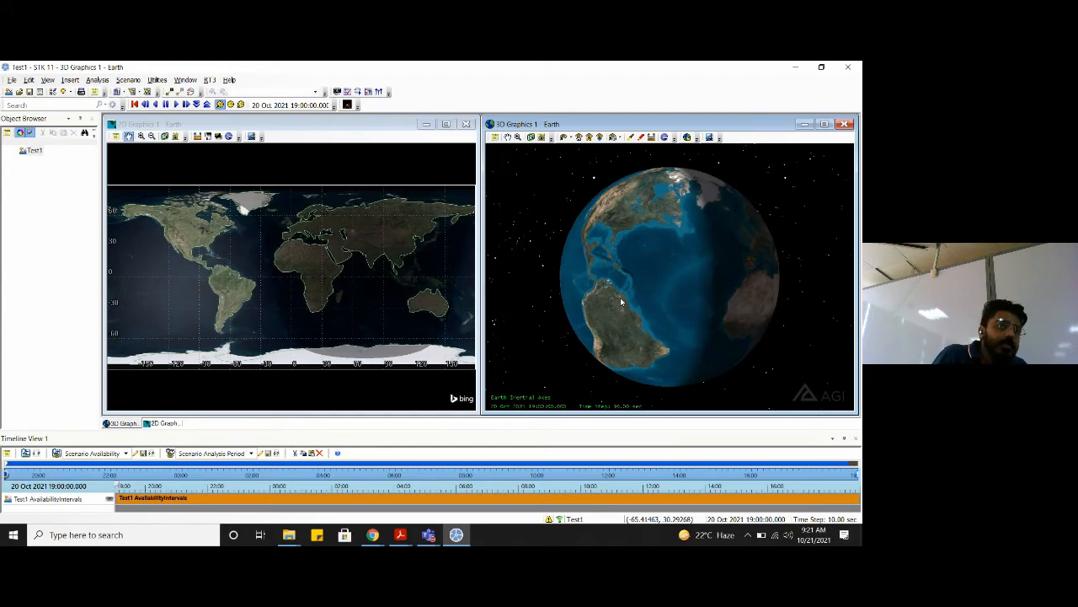
pyautogui.scroll(3, 621, 302)
pyautogui.scroll(-2, 621, 302)
pyautogui.scroll(-1, 620, 301)
pyautogui.scroll(2, 621, 301)
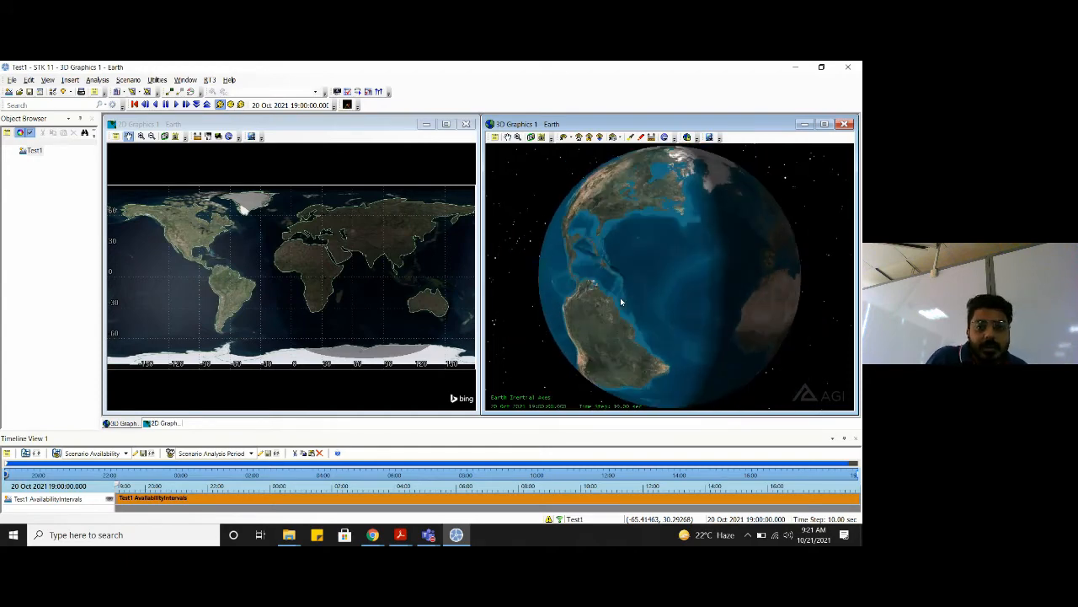
pyautogui.scroll(-3, 621, 301)
pyautogui.scroll(-2, 621, 302)
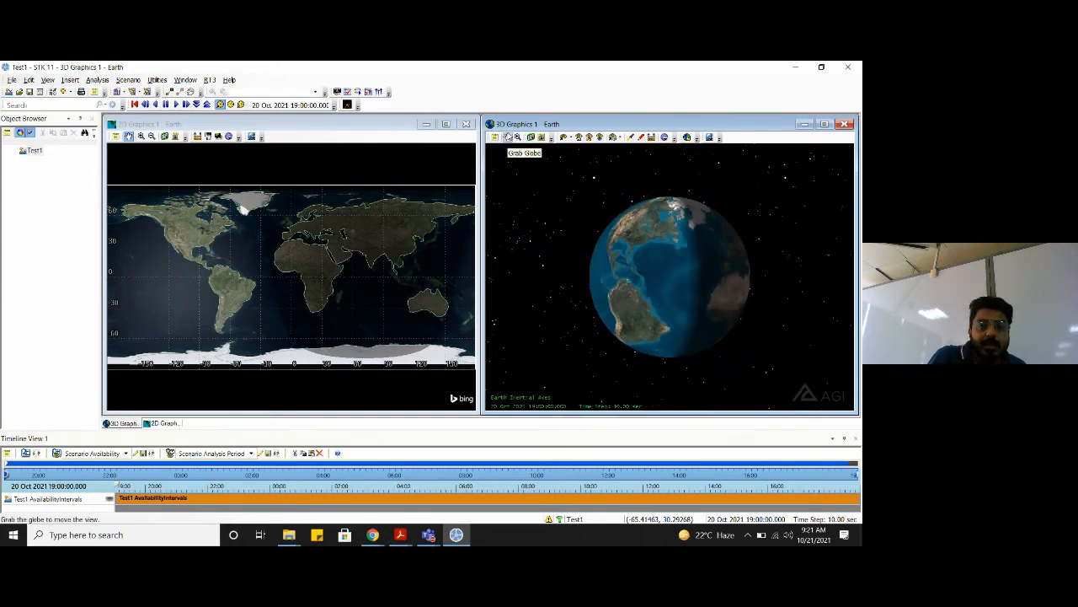
# Magnify the North American area of the globe with the Zoom In tool and shift the view with Grab Globe
pyautogui.click(518, 139)
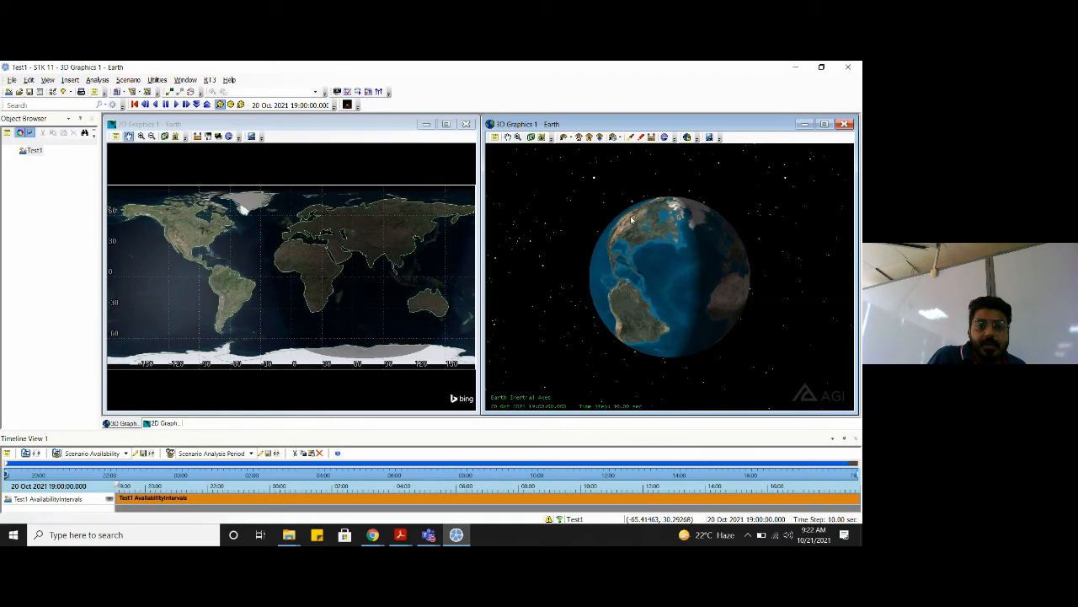
pyautogui.moveTo(633, 214); pyautogui.dragTo(702, 283)
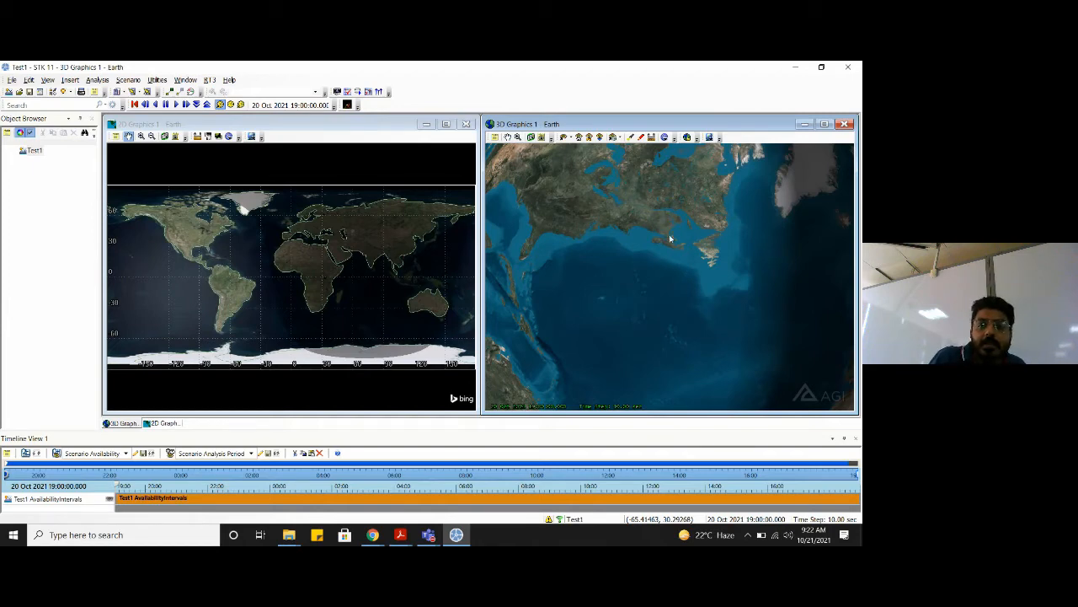
pyautogui.click(507, 138)
pyautogui.moveTo(662, 229)
pyautogui.mouseDown()
pyautogui.moveTo(665, 177)
pyautogui.moveTo(665, 222)
pyautogui.mouseUp()
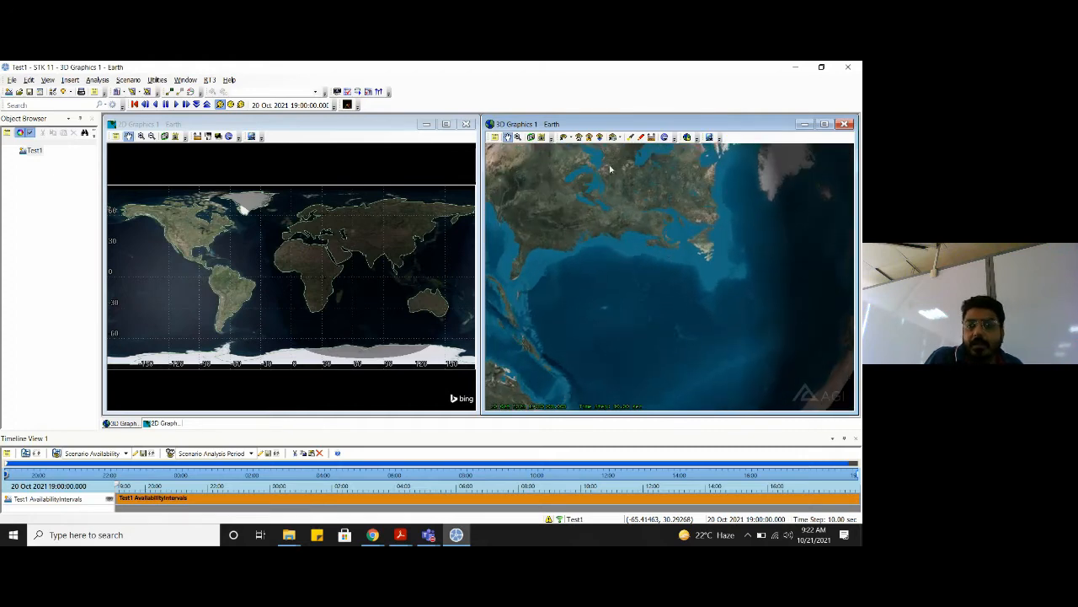
# Reset the 3D window to its home view, then rotate and zoom the globe to inspect North America and the night side
pyautogui.click(579, 138)
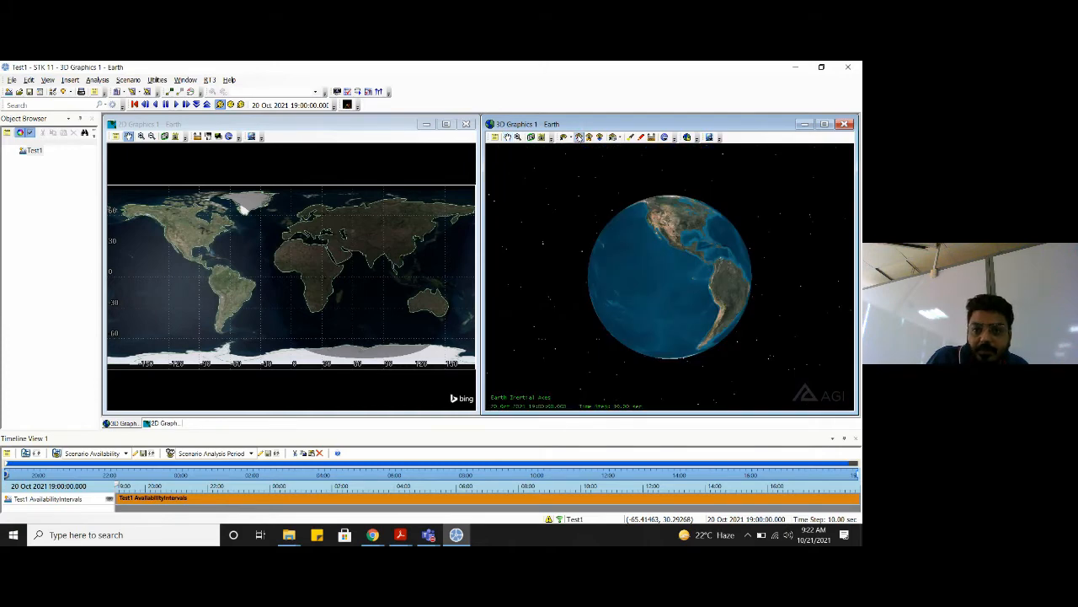
pyautogui.scroll(2, 665, 268)
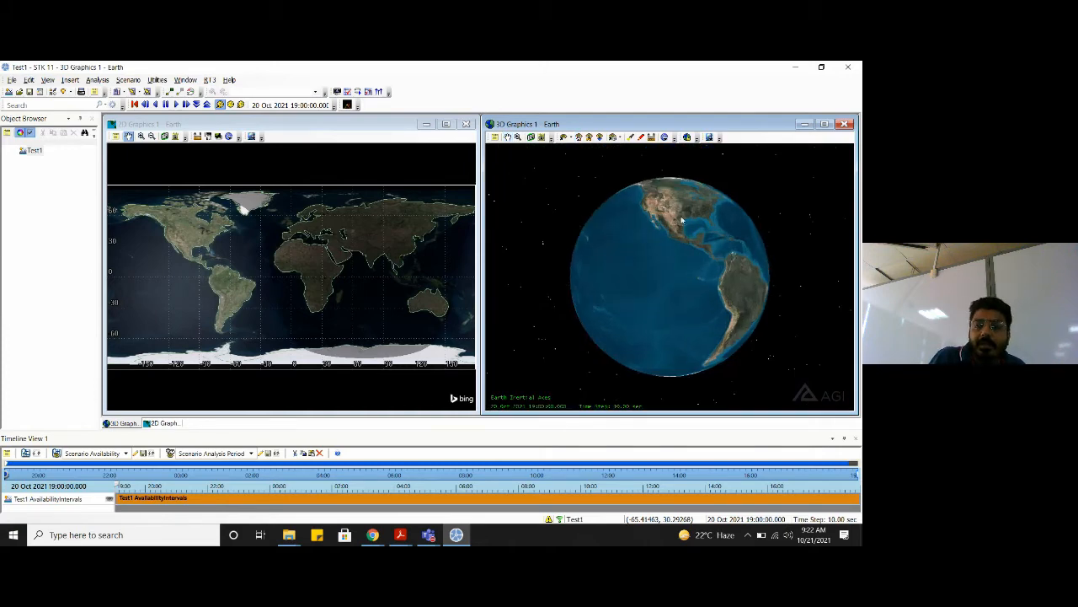
pyautogui.moveTo(683, 220); pyautogui.dragTo(684, 297)
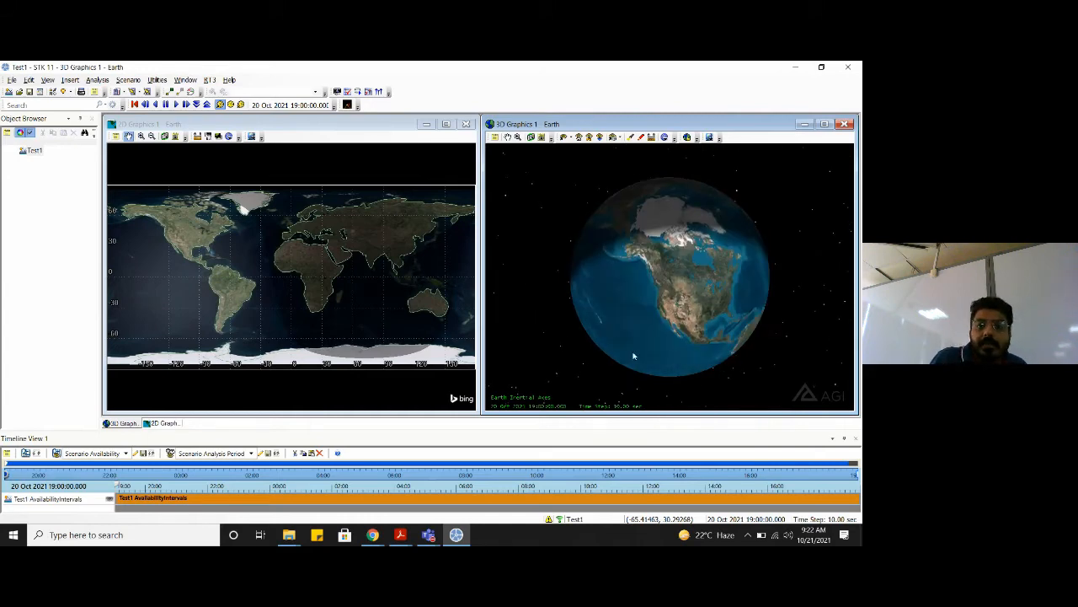
pyautogui.scroll(4, 706, 270)
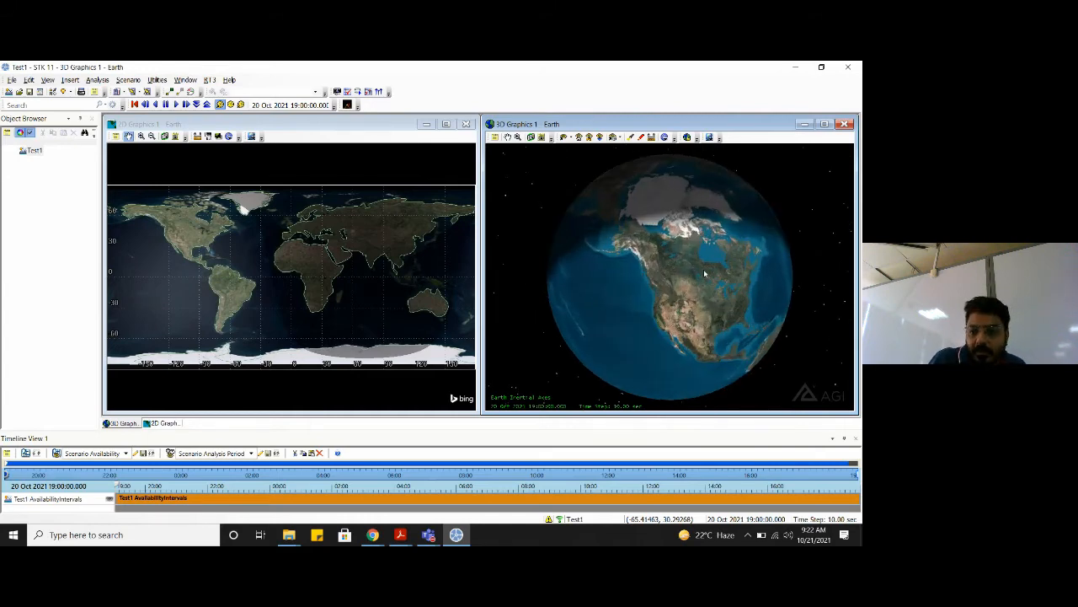
pyautogui.scroll(-3, 710, 352)
pyautogui.moveTo(698, 351); pyautogui.dragTo(654, 324)
pyautogui.scroll(-3, 675, 284)
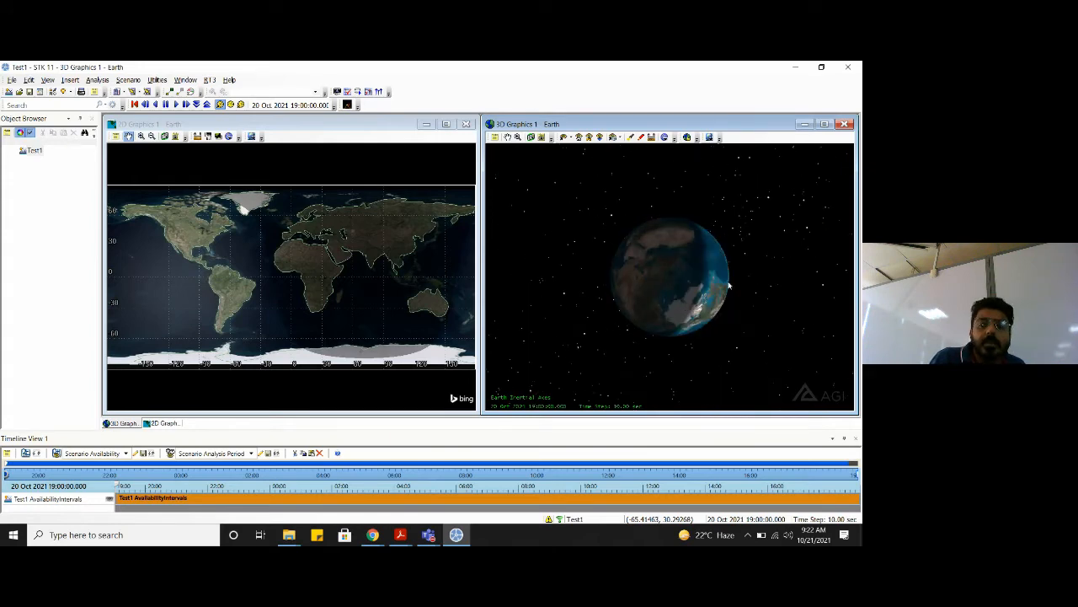
pyautogui.moveTo(719, 282); pyautogui.dragTo(679, 266)
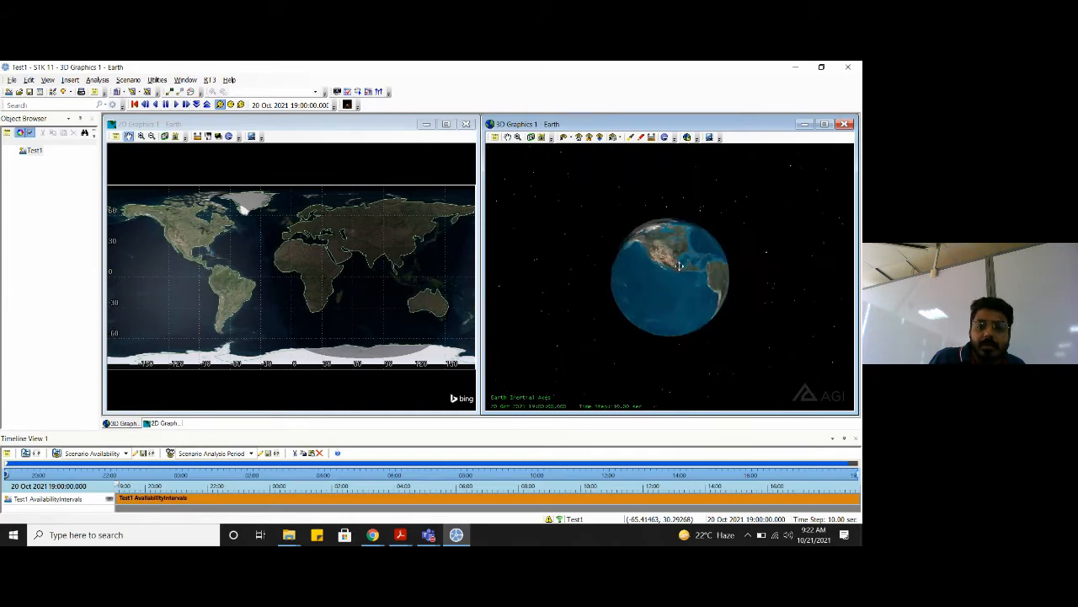
pyautogui.scroll(8, 692, 277)
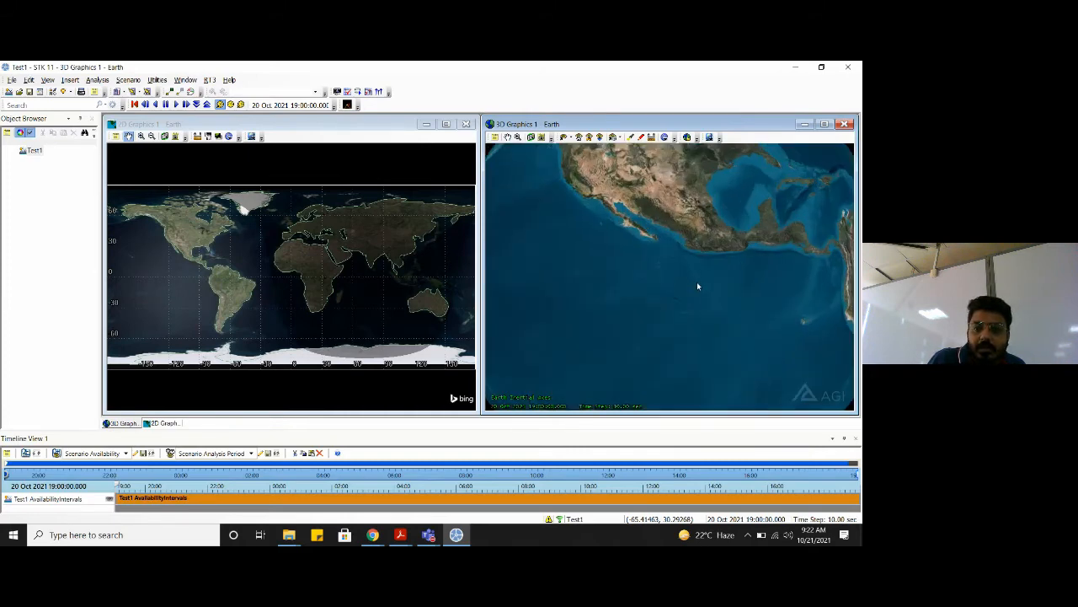
pyautogui.scroll(-8, 686, 273)
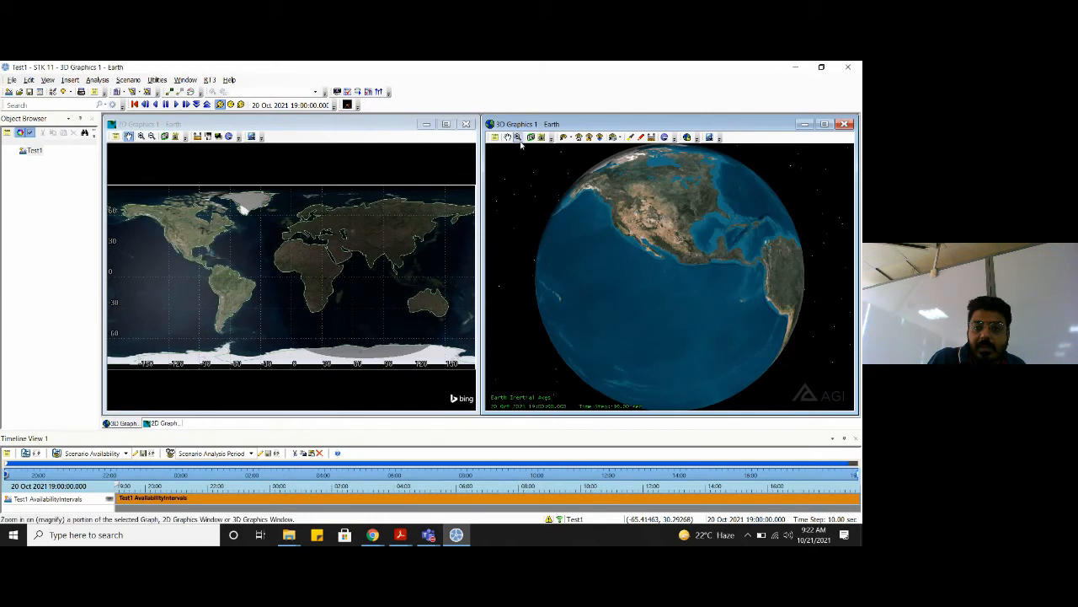
# Magnify the Gulf of Mexico region with the Zoom In tool and use Grab Globe to move across its surface
pyautogui.moveTo(663, 221); pyautogui.dragTo(745, 305)
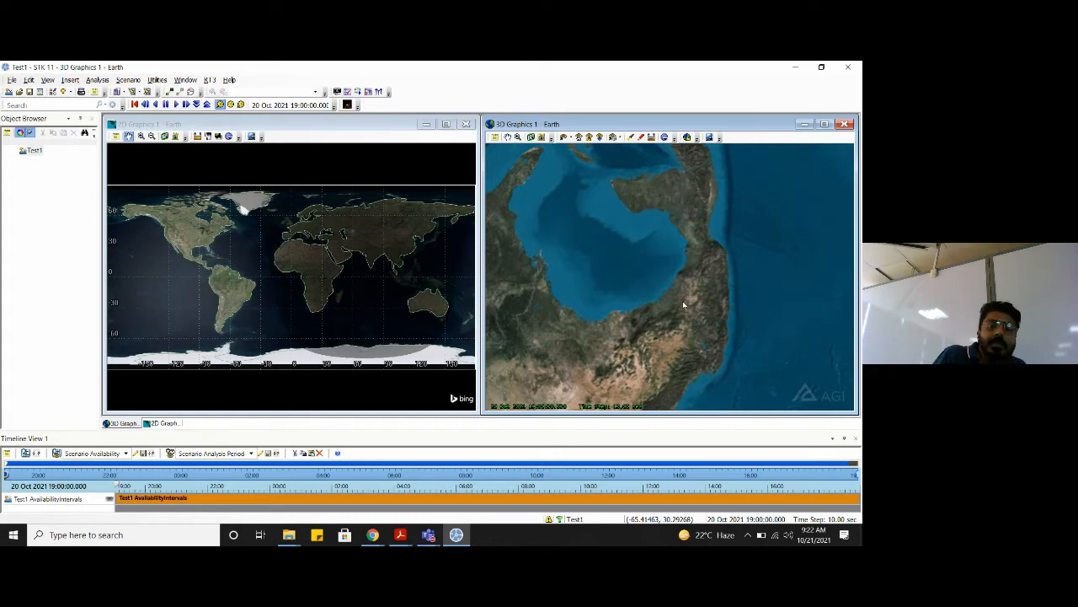
pyautogui.moveTo(670, 303); pyautogui.dragTo(672, 260)
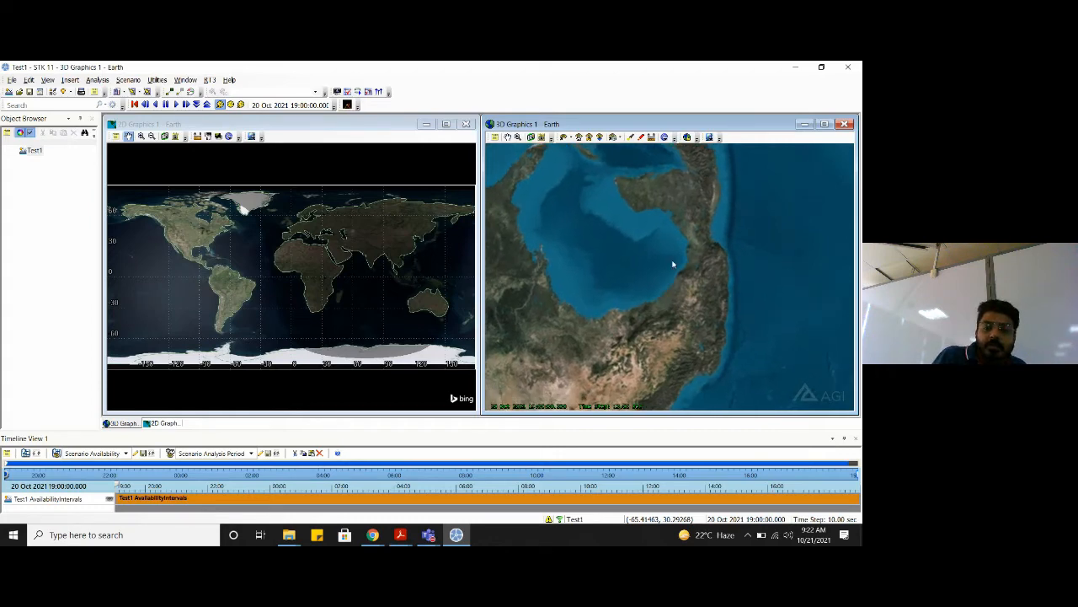
pyautogui.click(508, 137)
pyautogui.moveTo(696, 317); pyautogui.dragTo(699, 205)
pyautogui.scroll(5, 664, 331)
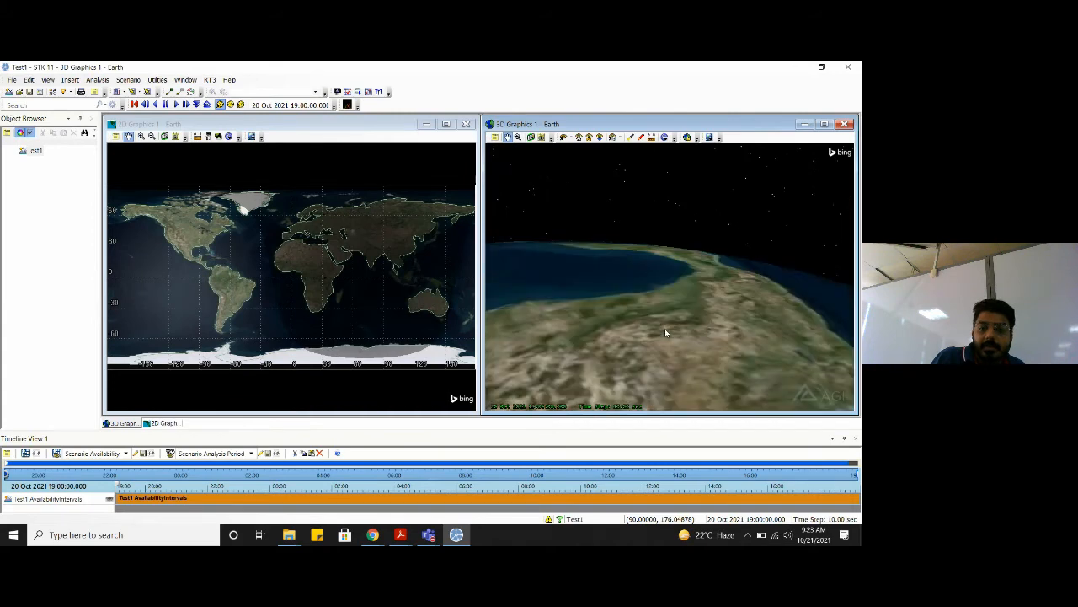
pyautogui.scroll(-1, 666, 337)
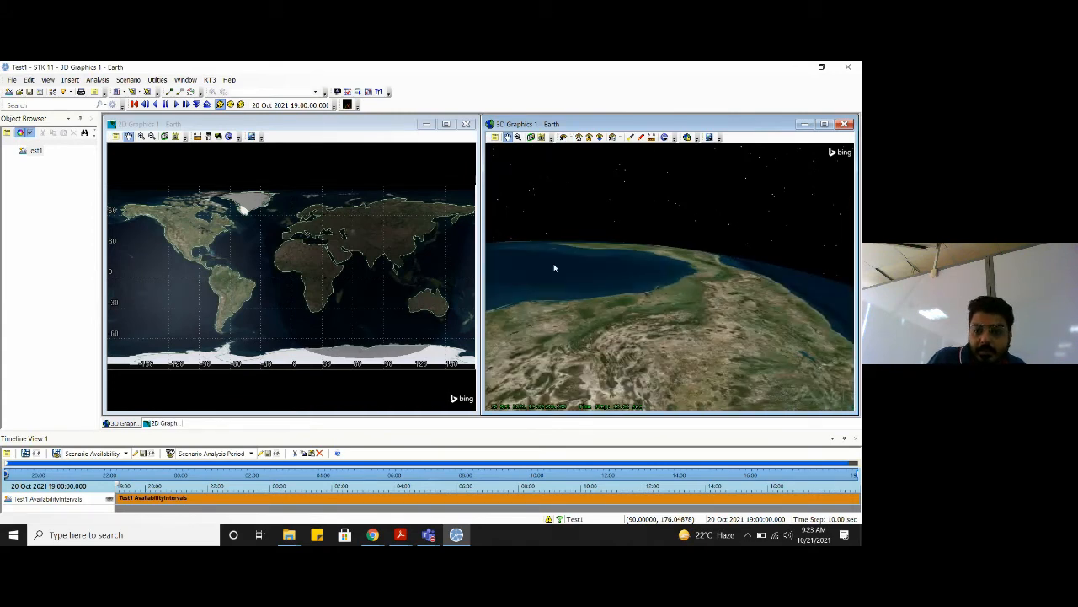
pyautogui.moveTo(630, 282); pyautogui.dragTo(649, 341)
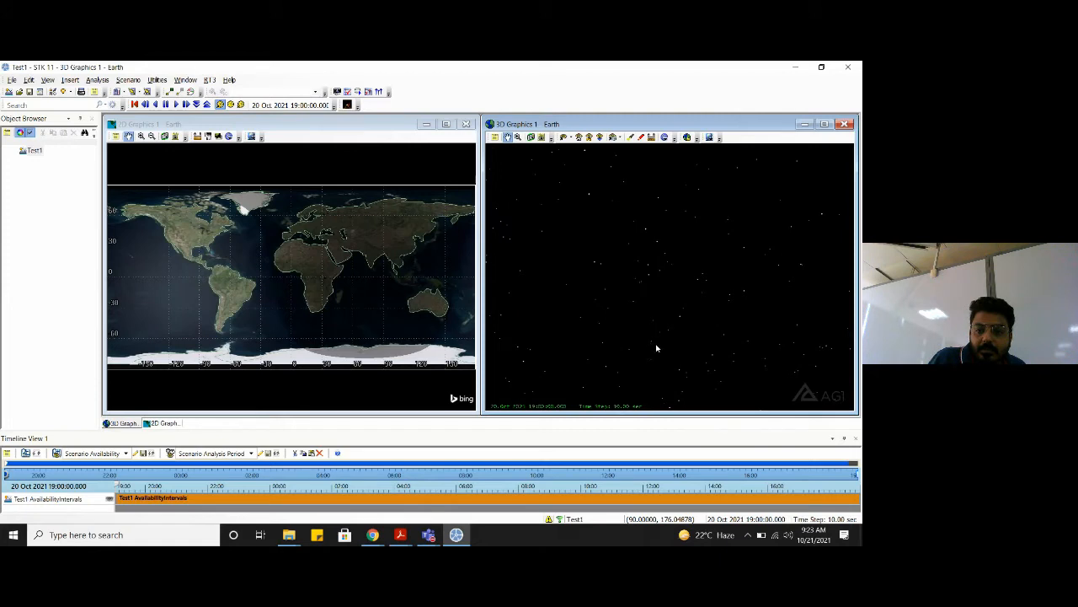
pyautogui.scroll(-1, 652, 343)
# Reset the 3D window to its home view and zoom into the central United States down to individual fields
pyautogui.click(579, 138)
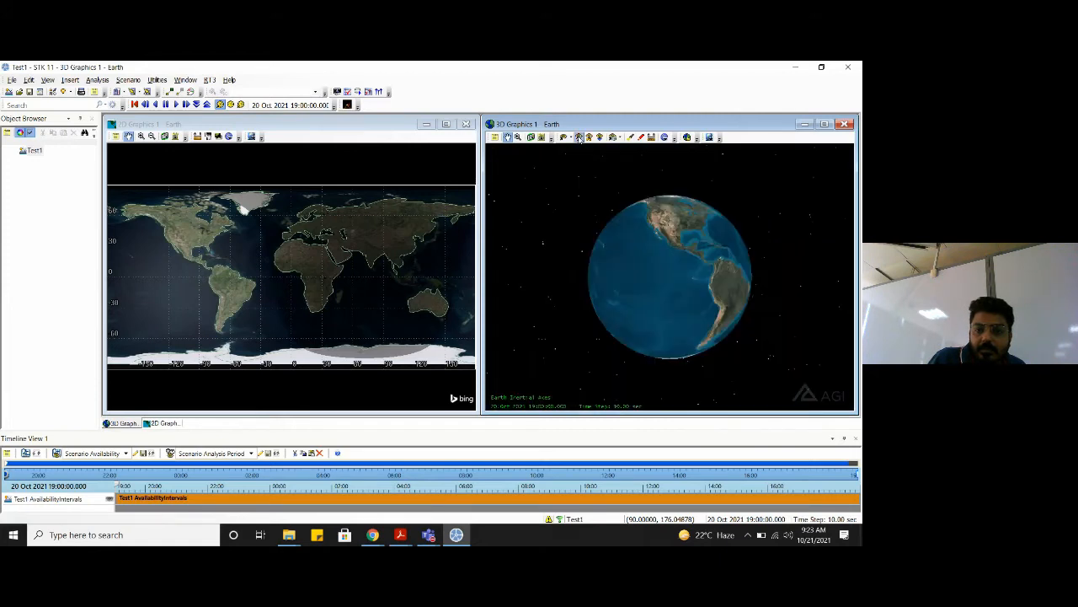
pyautogui.moveTo(706, 216); pyautogui.dragTo(688, 314)
pyautogui.scroll(4, 689, 314)
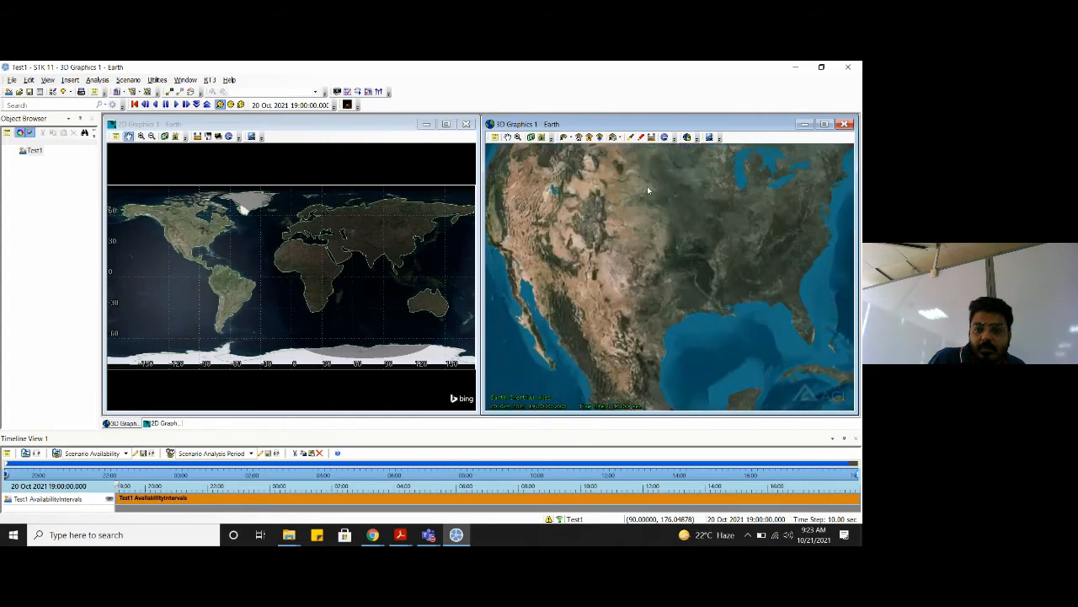
pyautogui.scroll(5, 676, 281)
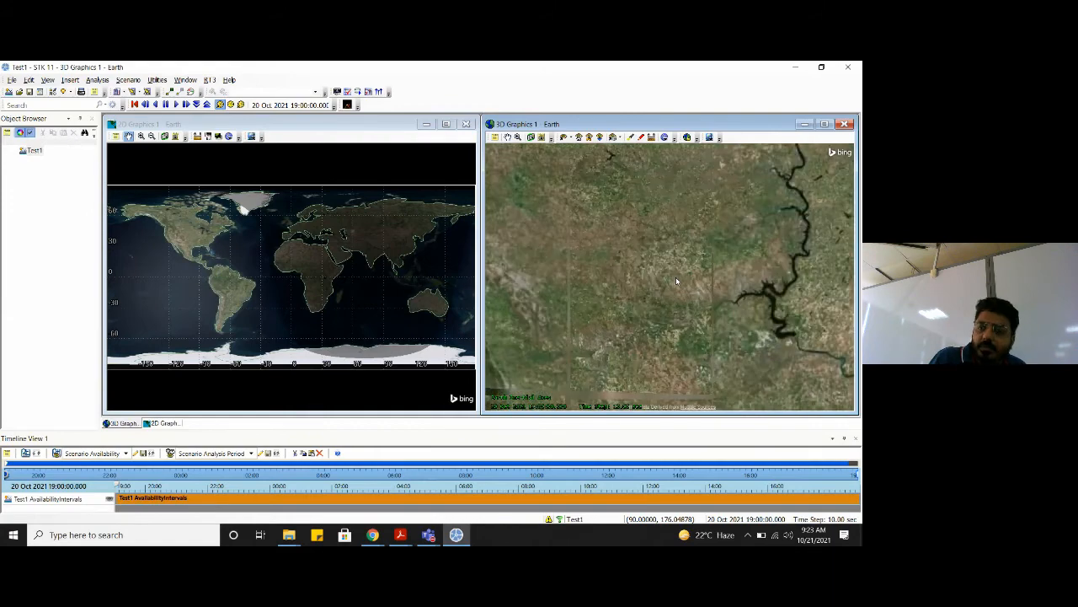
pyautogui.scroll(2, 676, 280)
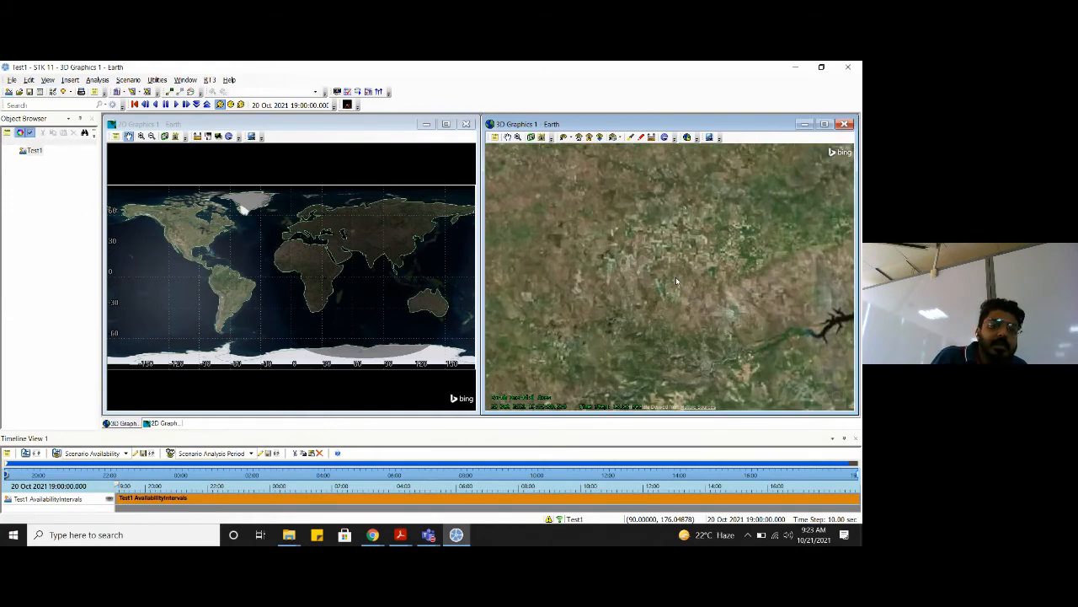
pyautogui.scroll(2, 675, 281)
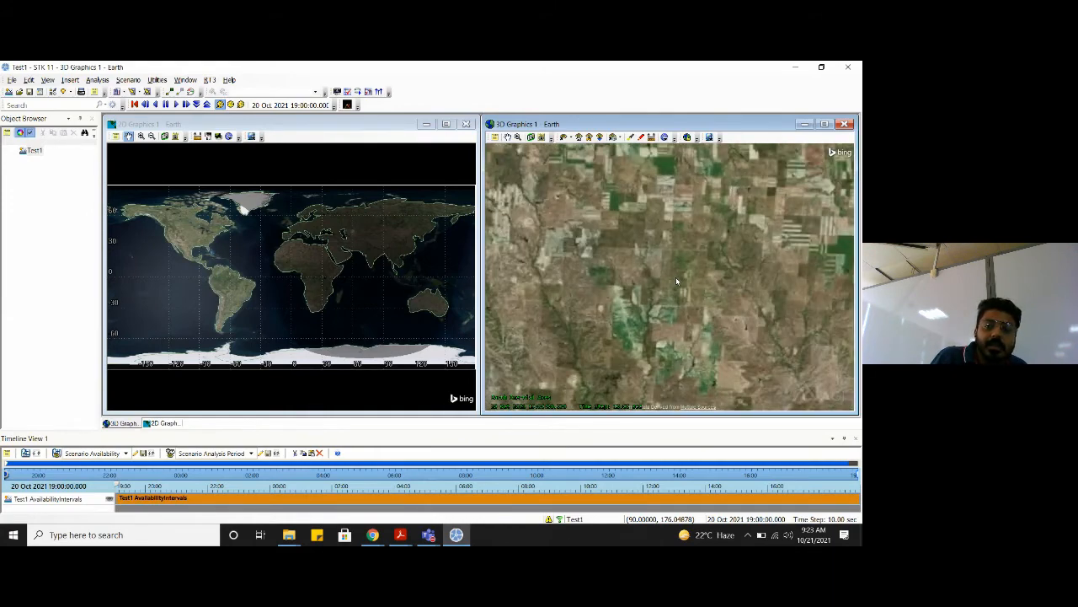
pyautogui.scroll(2, 676, 281)
pyautogui.scroll(2, 676, 280)
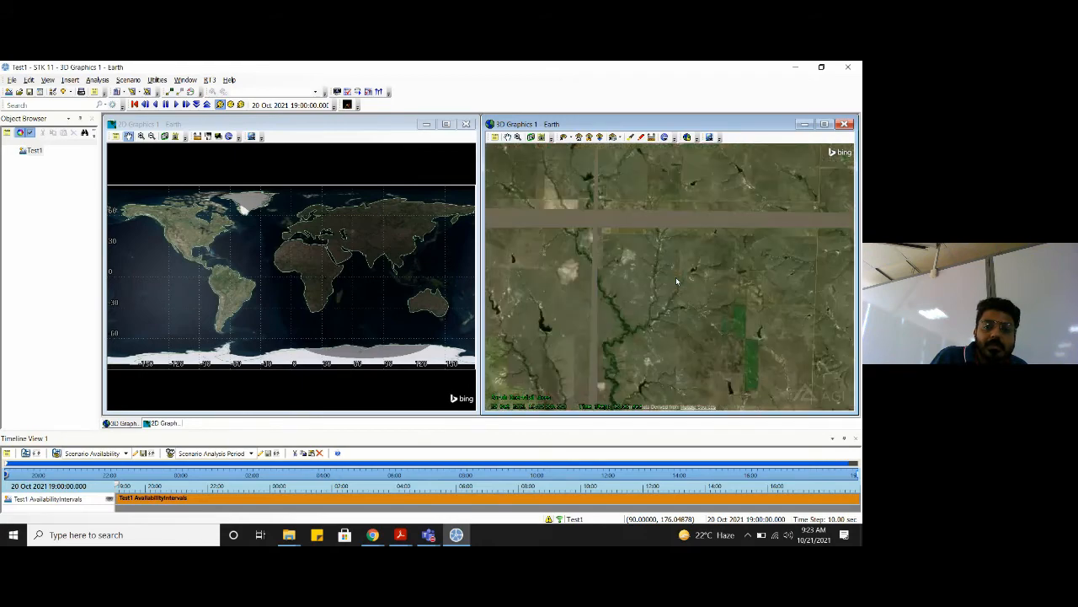
pyautogui.scroll(2, 675, 281)
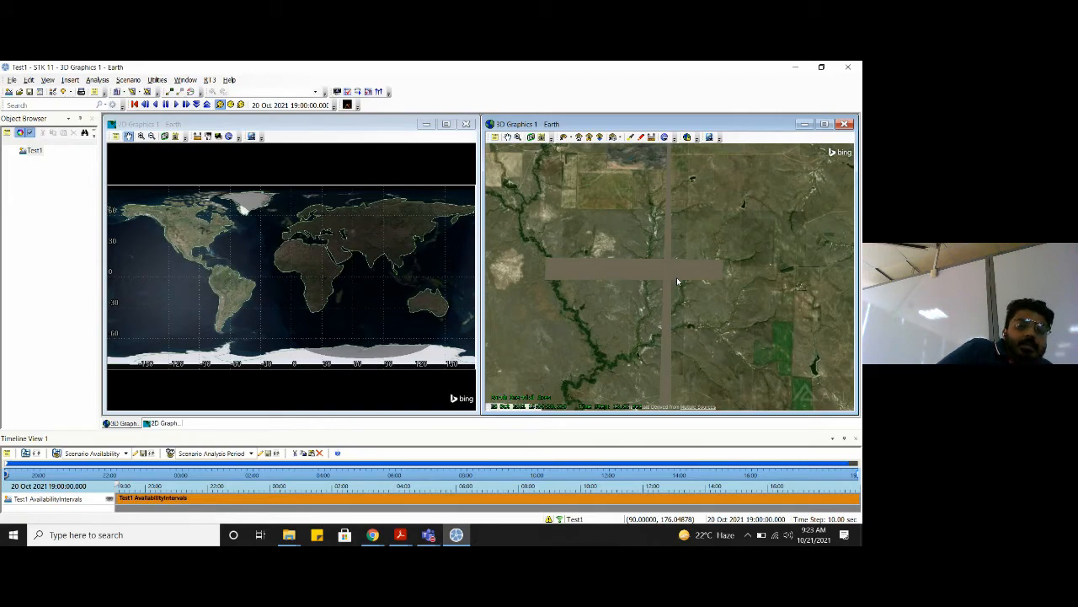
# Zoom in and out over the fields and shift the view slightly to examine the Bing imagery tiles at close range
pyautogui.scroll(-3, 677, 281)
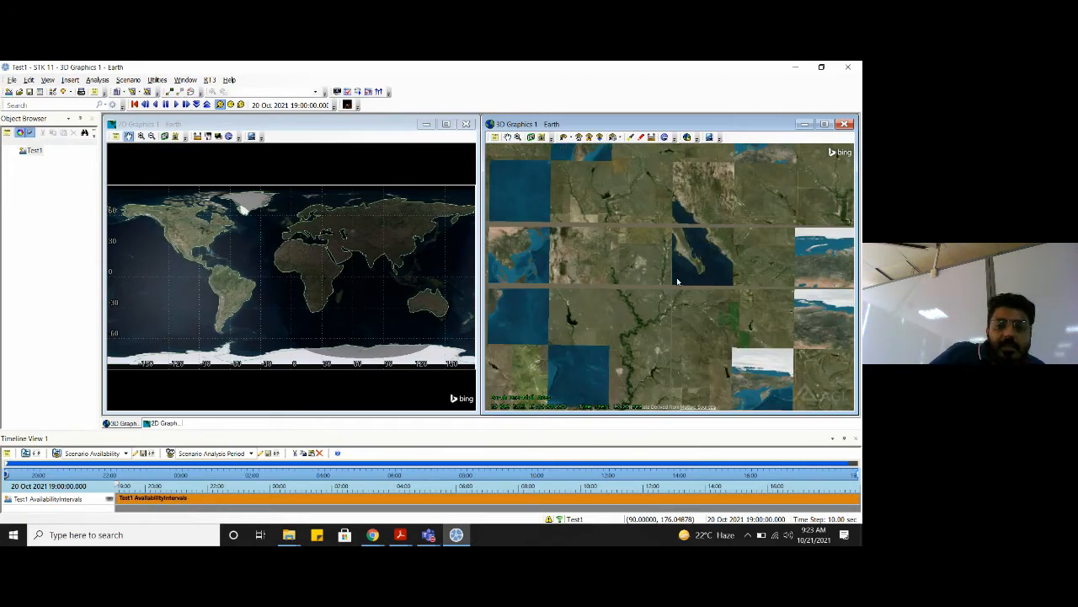
pyautogui.scroll(4, 677, 281)
pyautogui.scroll(-2, 676, 282)
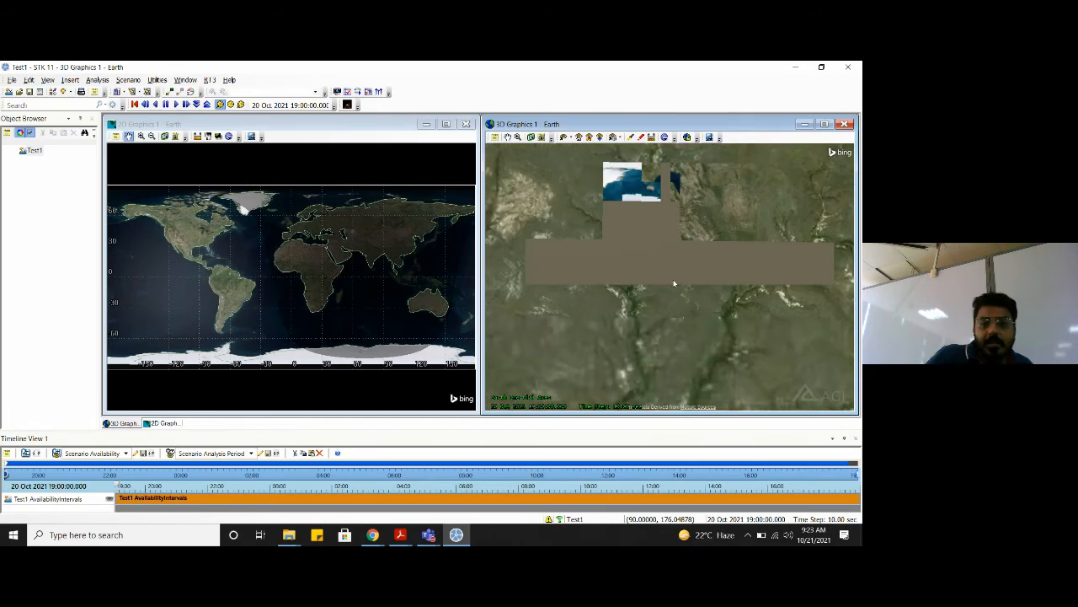
pyautogui.scroll(1, 663, 289)
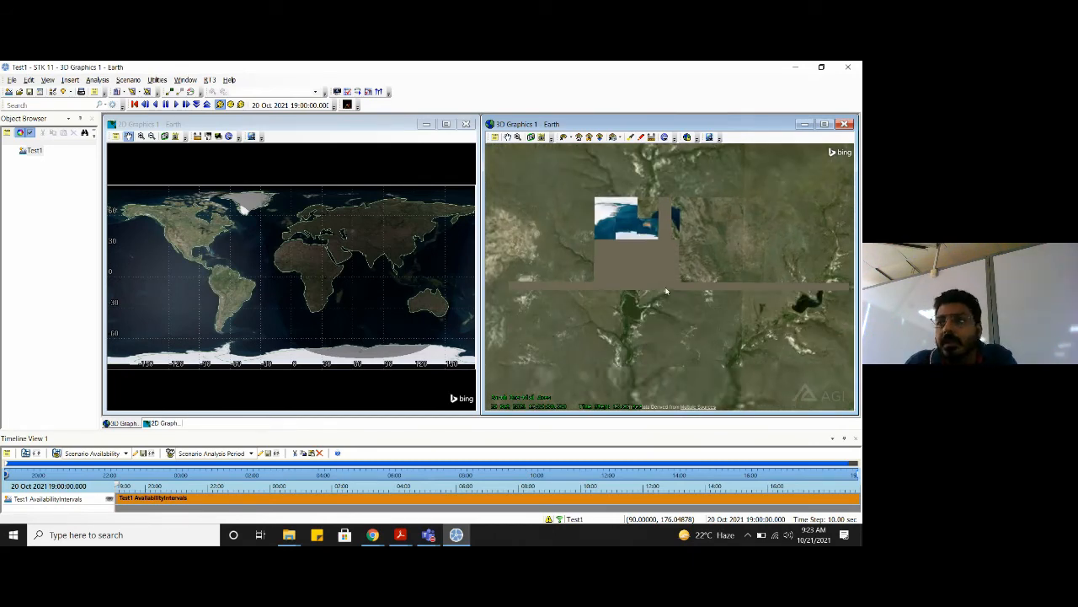
pyautogui.moveTo(673, 283); pyautogui.dragTo(663, 274)
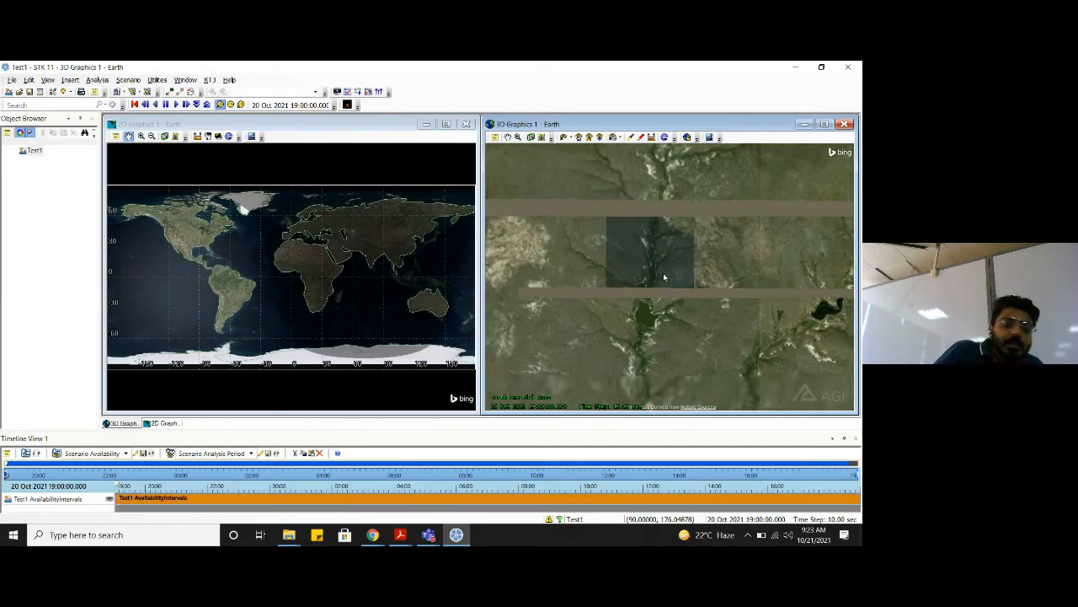
# Zoom in and out over the central United States fields to compare the imagery tiles at different distances
pyautogui.scroll(4, 675, 298)
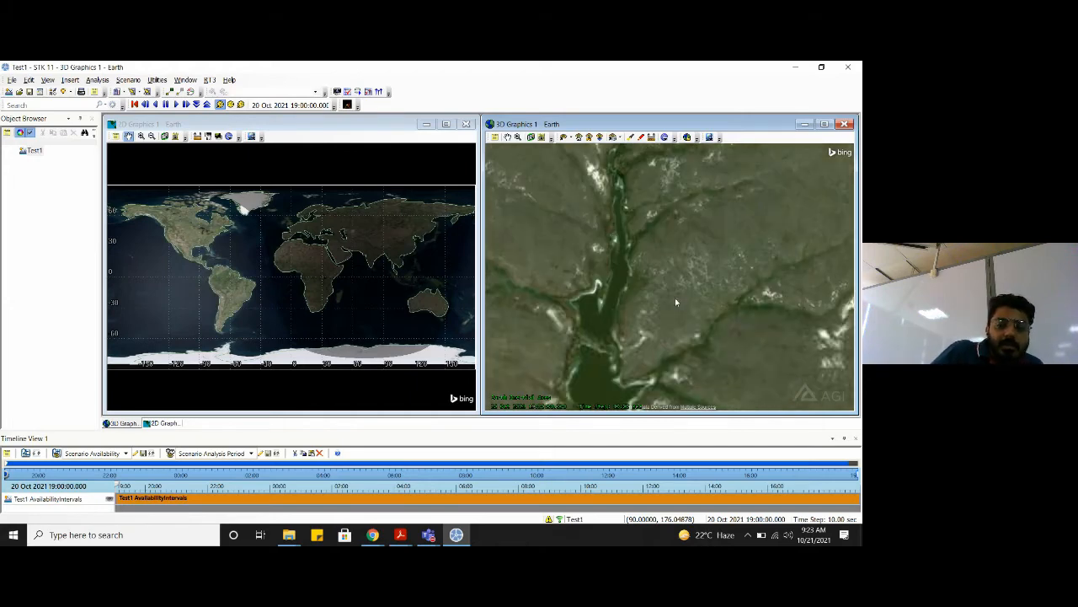
pyautogui.scroll(-5, 675, 298)
pyautogui.scroll(-5, 672, 306)
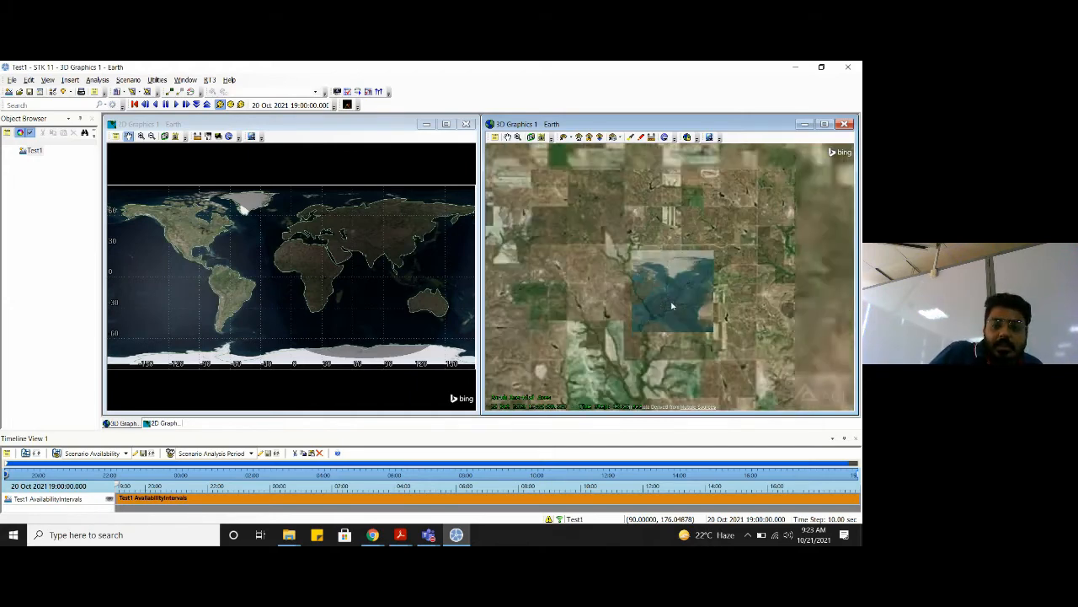
pyautogui.scroll(6, 672, 305)
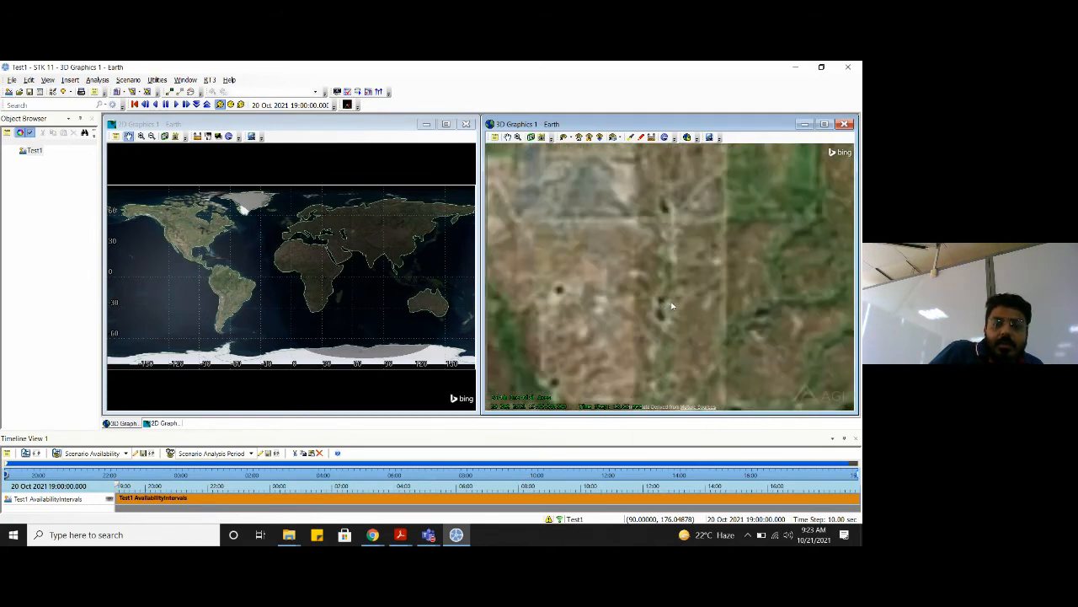
# Reset the 3D globe view, look at it from overhead, and return it to the home view
pyautogui.click(583, 141)
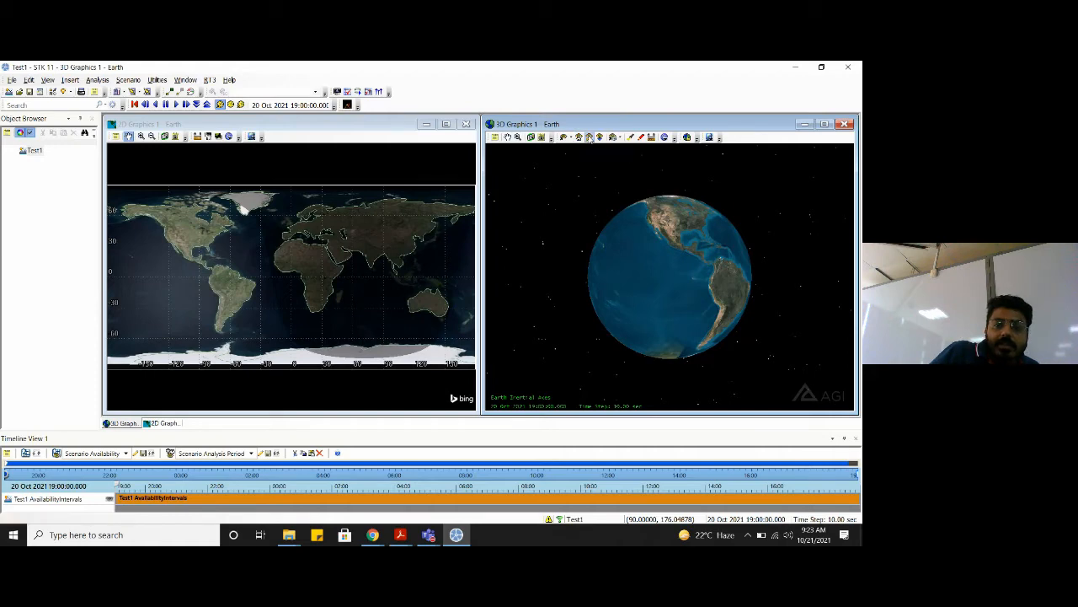
pyautogui.click(599, 138)
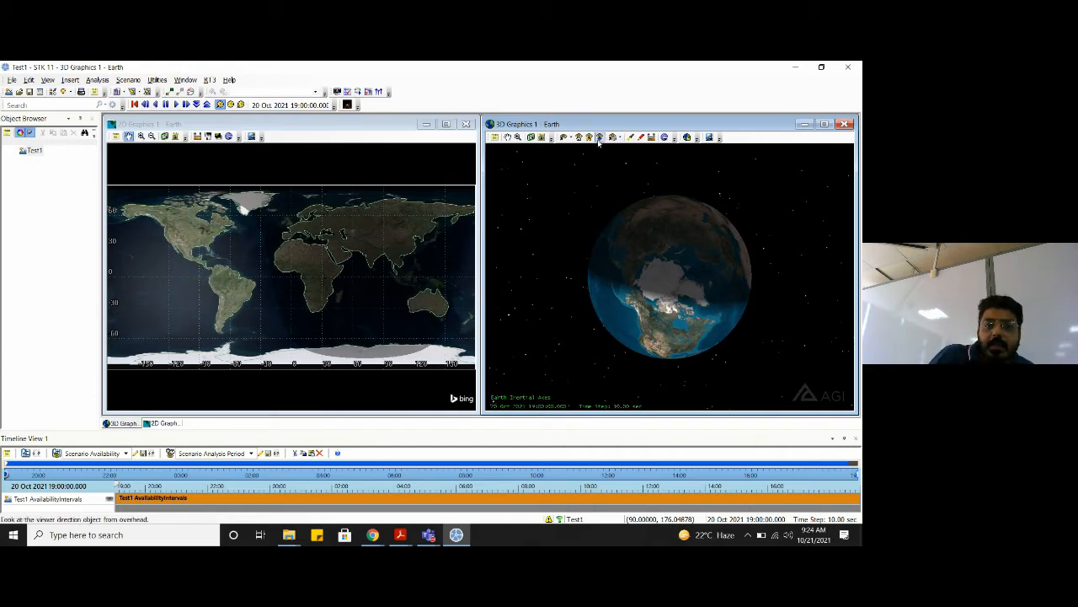
pyautogui.click(579, 138)
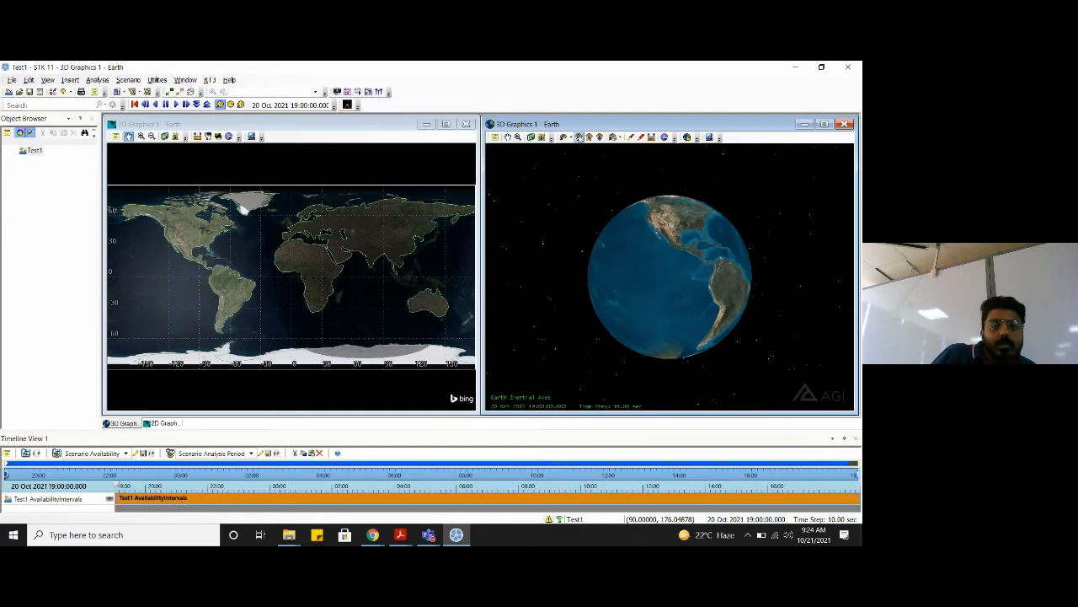
# Zoom the 3D view in on the Pacific Ocean and back out to the whole globe
pyautogui.scroll(6, 636, 274)
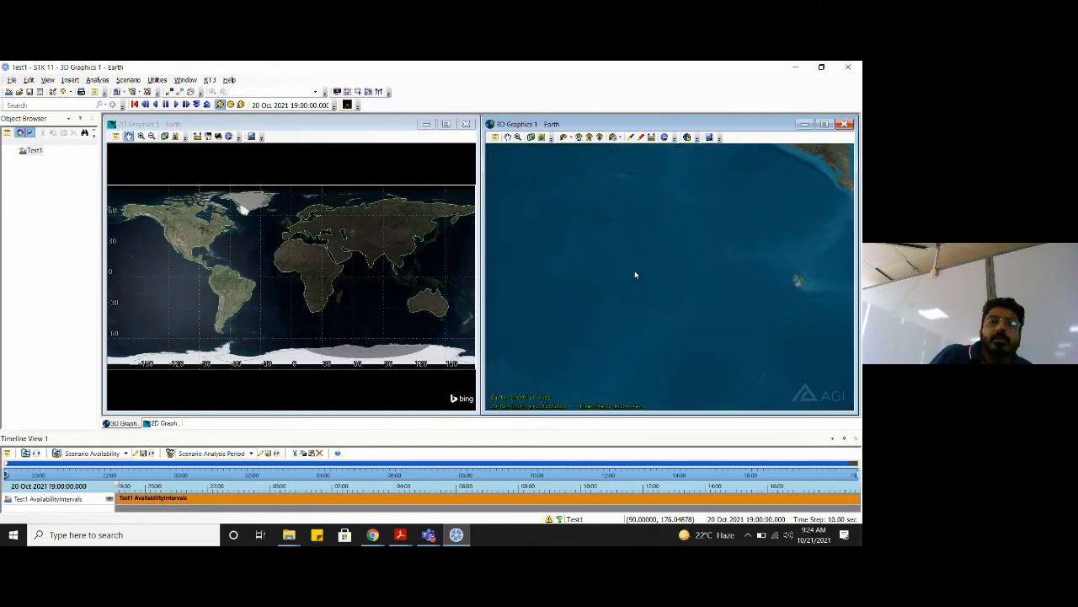
pyautogui.scroll(-4, 636, 275)
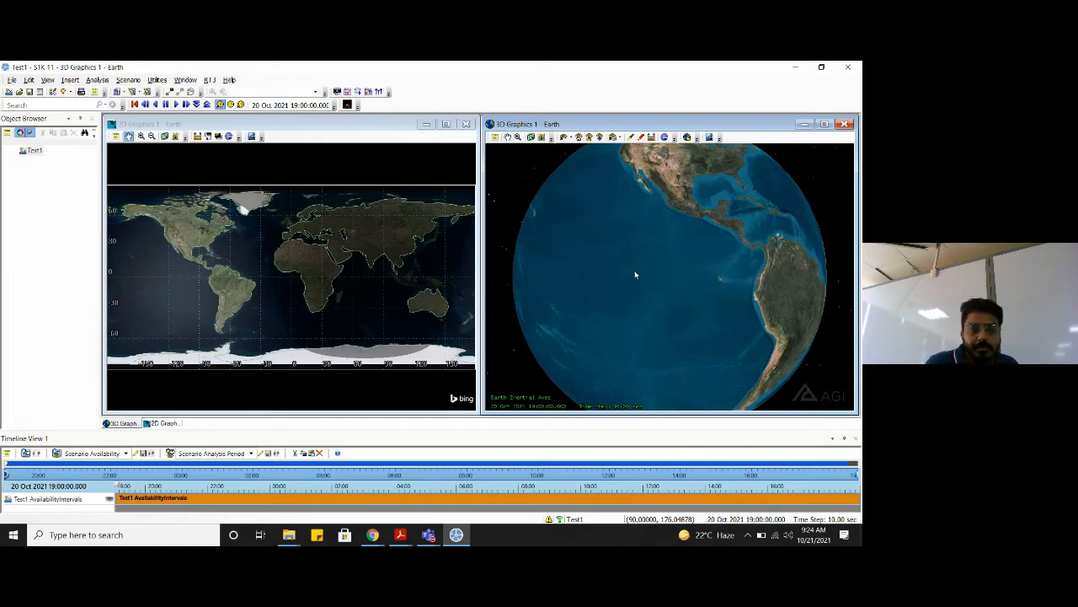
pyautogui.scroll(-5, 636, 275)
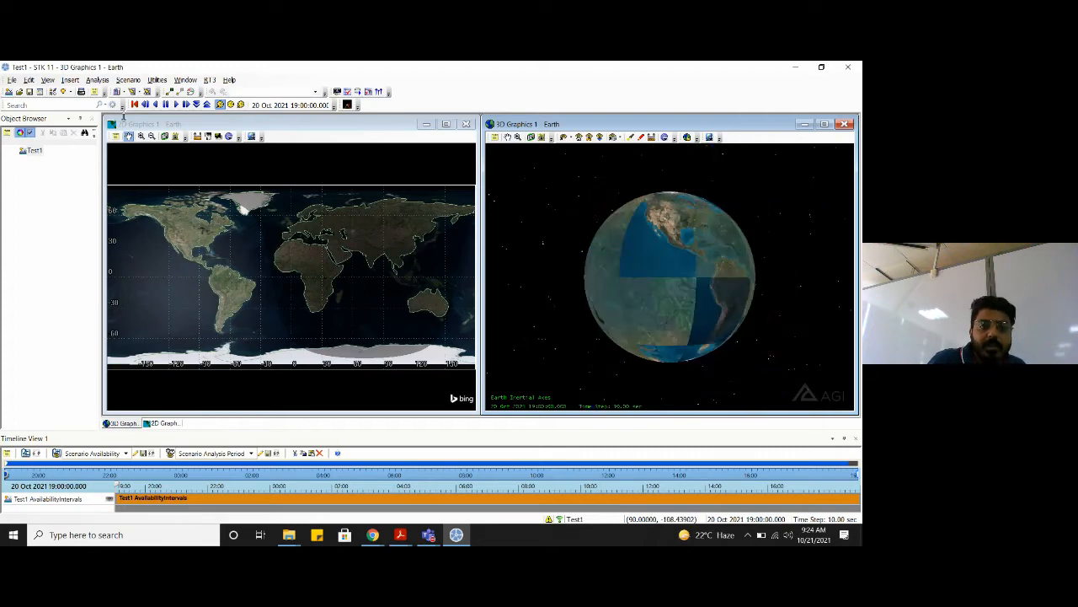
# Shift the 2D world map westward, magnify Africa, and zoom back out to the full map
pyautogui.moveTo(299, 250); pyautogui.dragTo(252, 252)
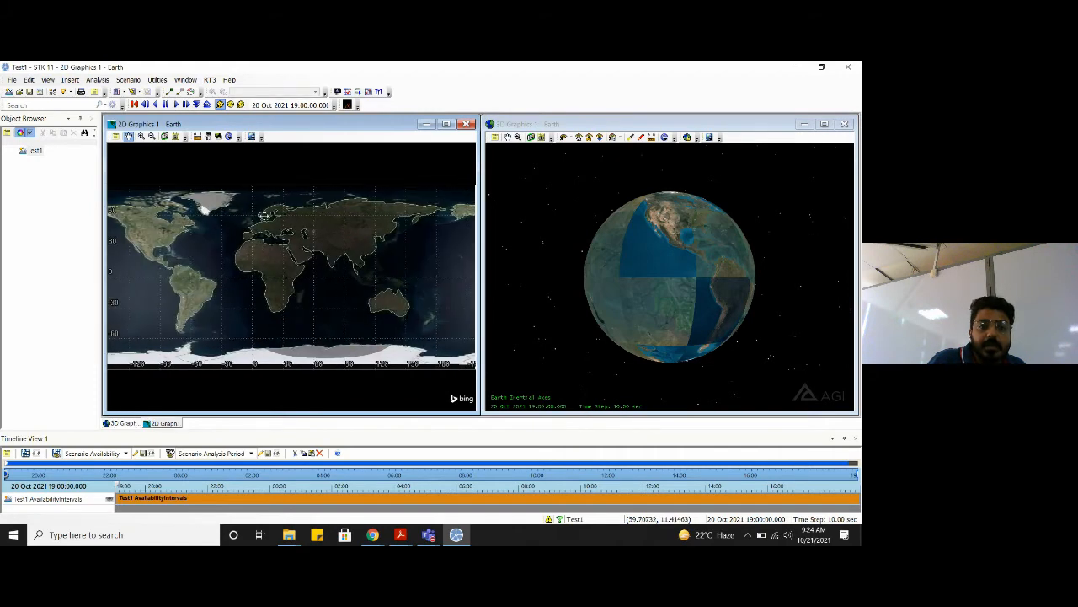
pyautogui.scroll(5, 261, 235)
pyautogui.scroll(4, 266, 238)
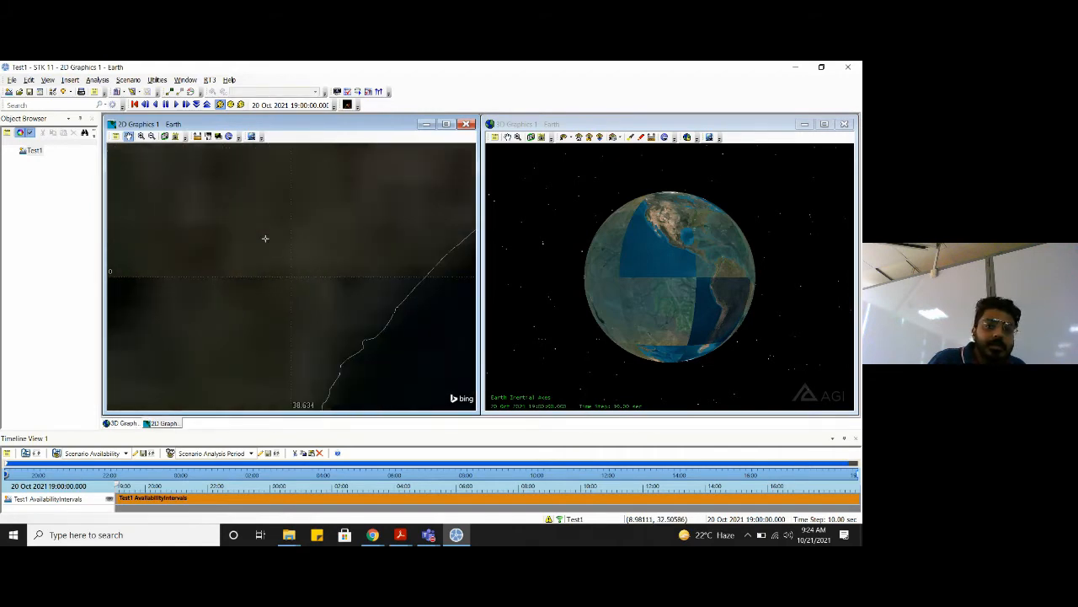
pyautogui.scroll(-10, 266, 238)
pyautogui.scroll(6, 213, 289)
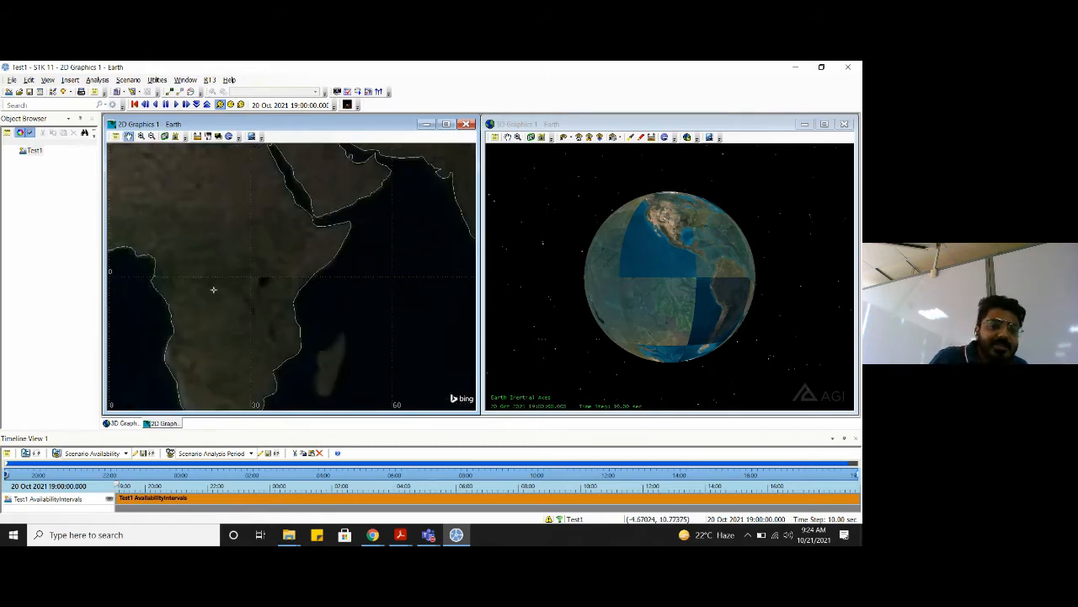
pyautogui.scroll(-3, 214, 289)
pyautogui.scroll(-4, 213, 289)
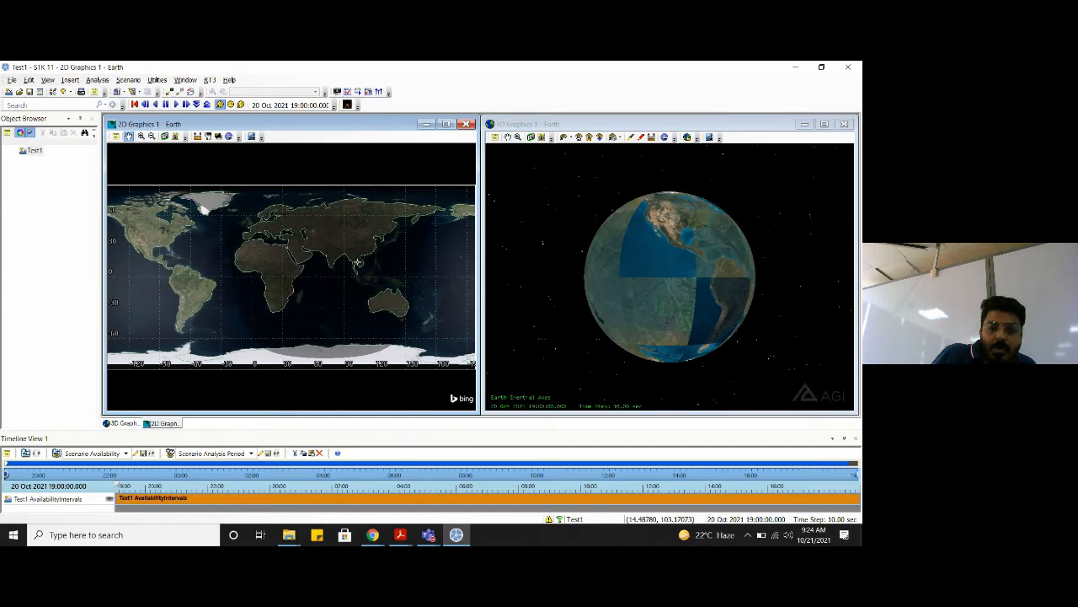
# Reset the 3D window to its home view, rotate the globe to centre North America, and zoom out slightly
pyautogui.click(578, 138)
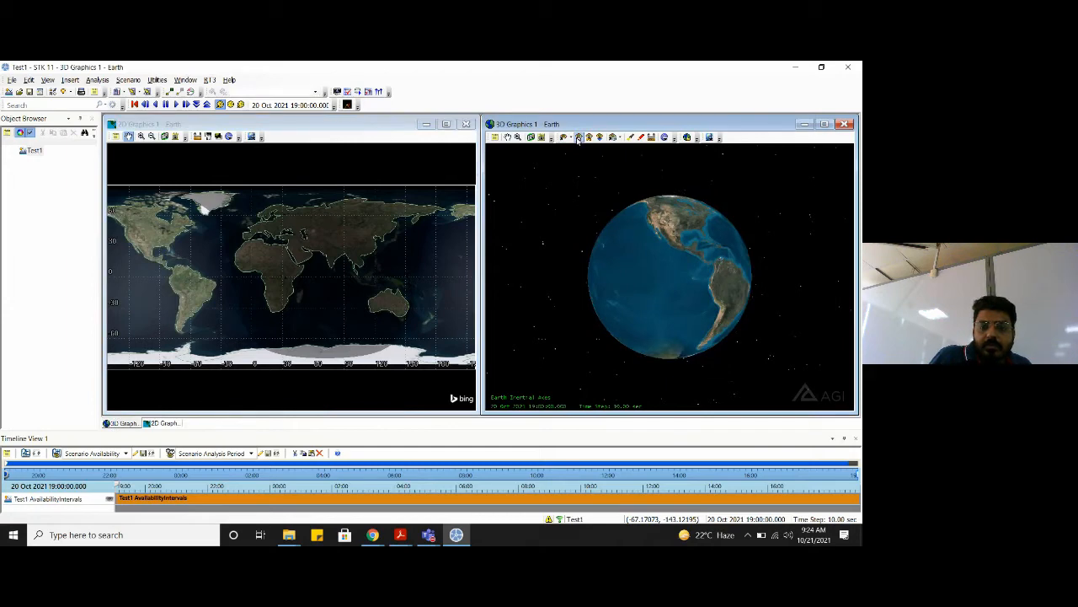
pyautogui.moveTo(713, 265); pyautogui.dragTo(681, 314)
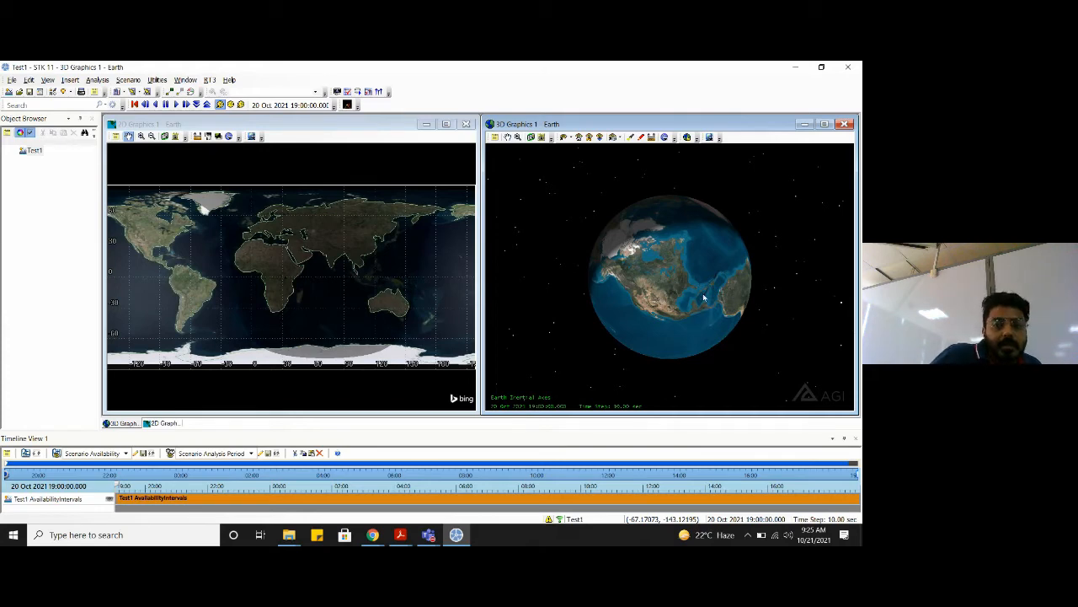
pyautogui.scroll(-3, 701, 299)
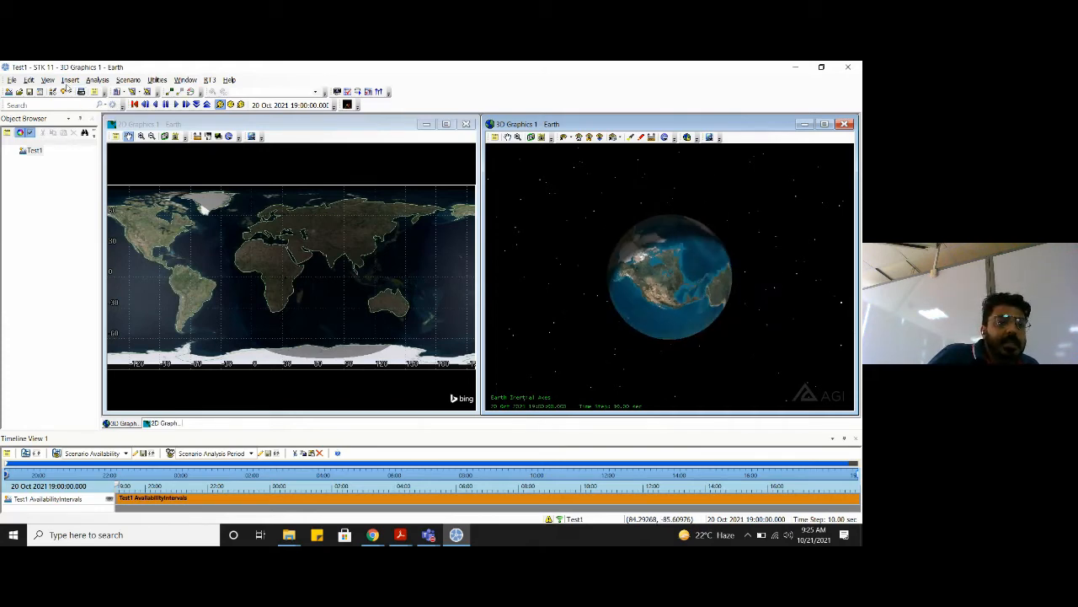
pyautogui.click(69, 80)
pyautogui.click(72, 91)
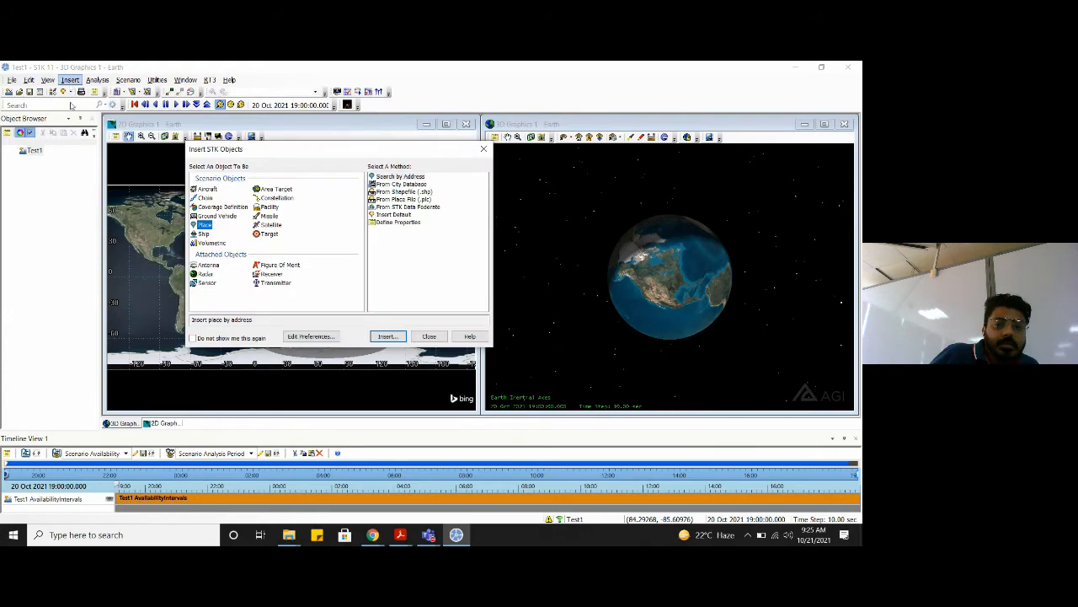
pyautogui.click(484, 149)
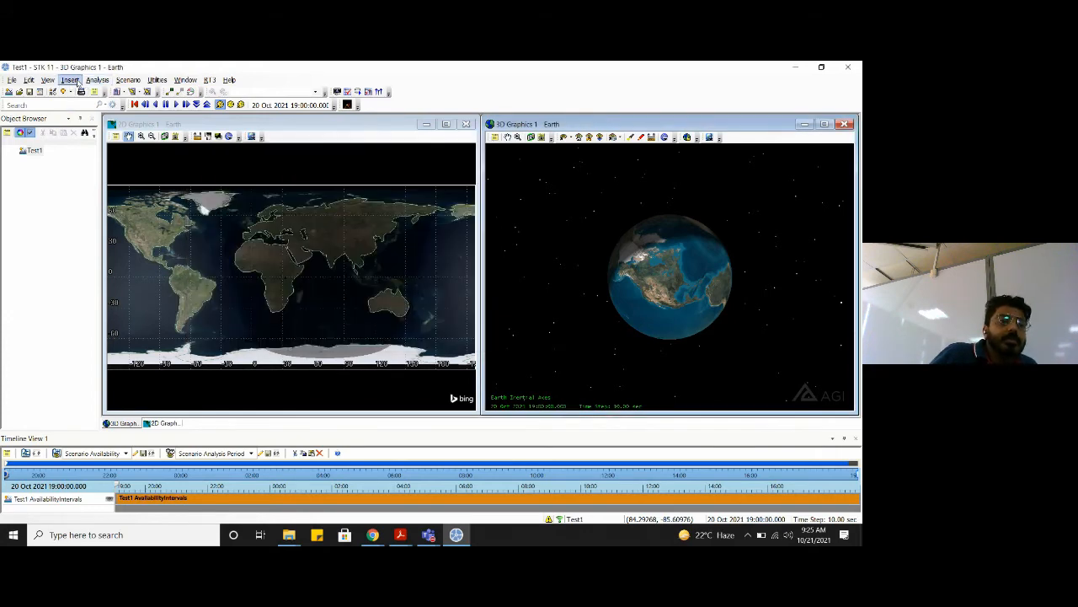
# Choose to insert a new Place object From City Database and search the cities by the name islamabad
pyautogui.click(72, 80)
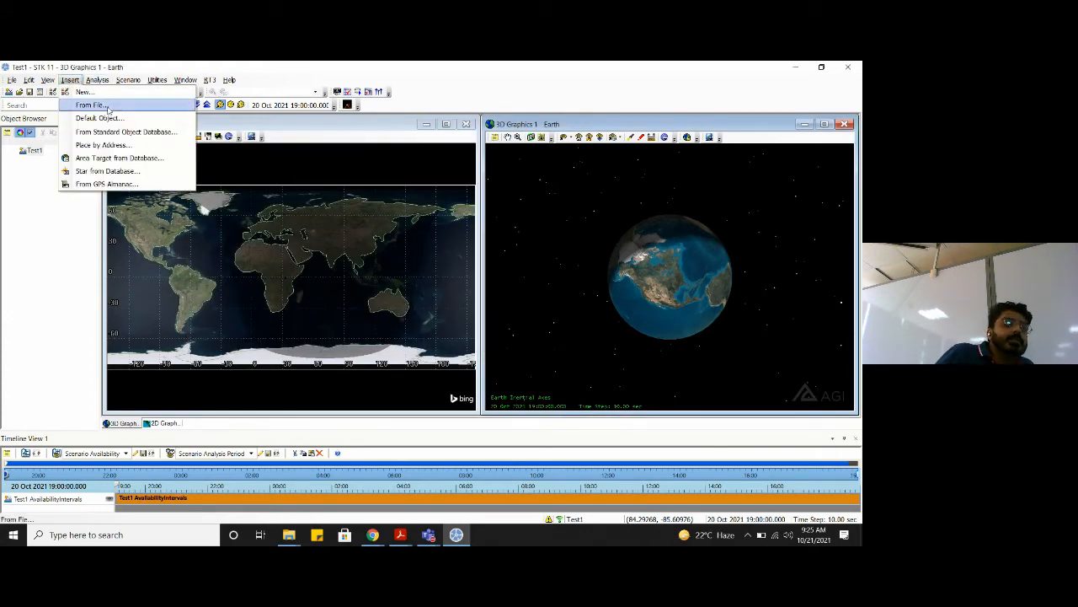
pyautogui.click(81, 91)
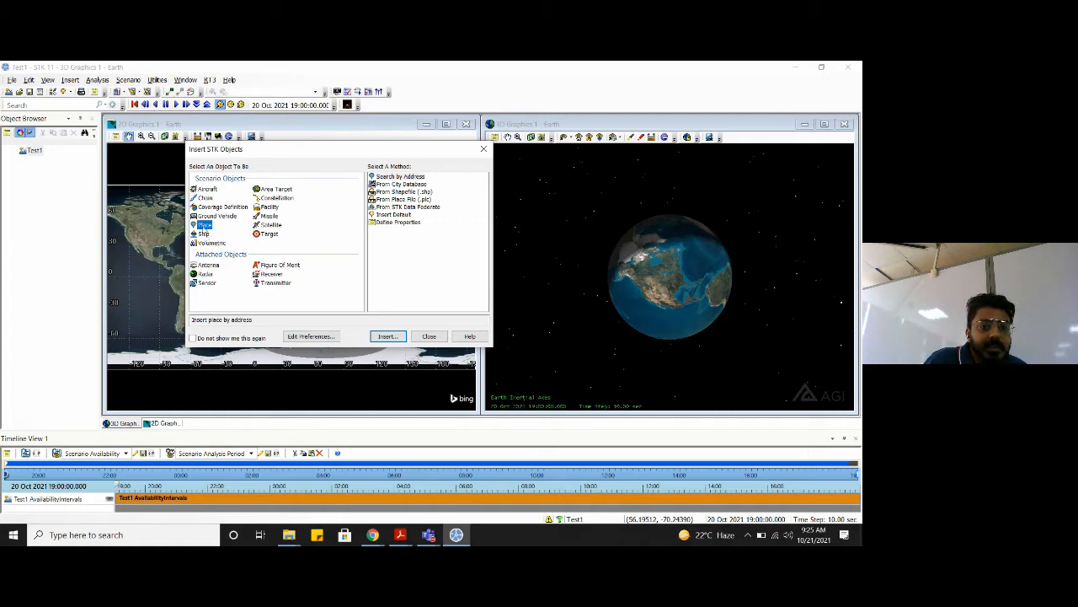
pyautogui.click(408, 185)
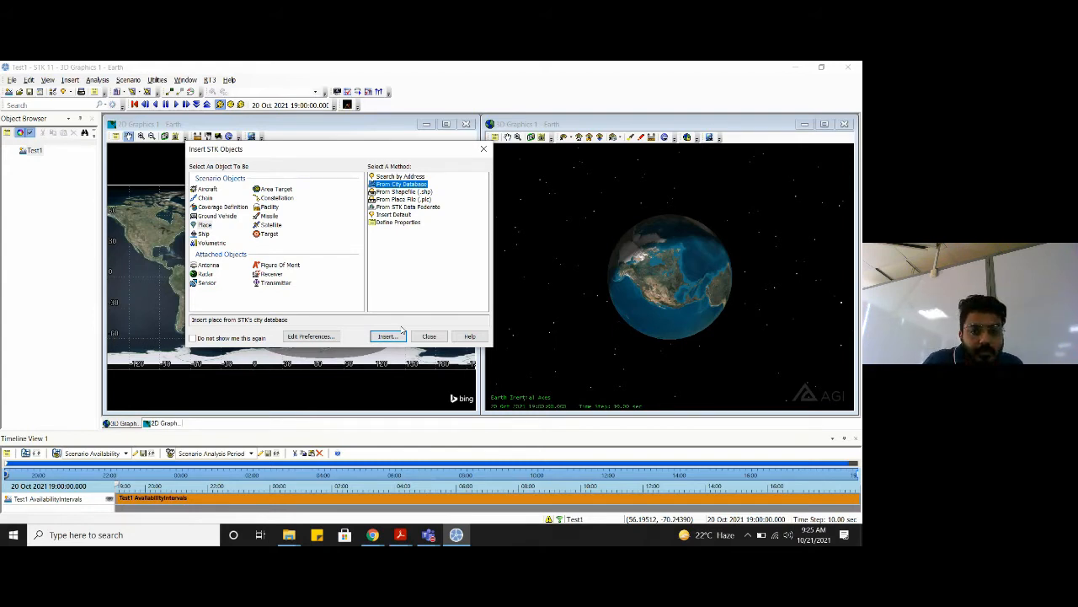
pyautogui.click(396, 336)
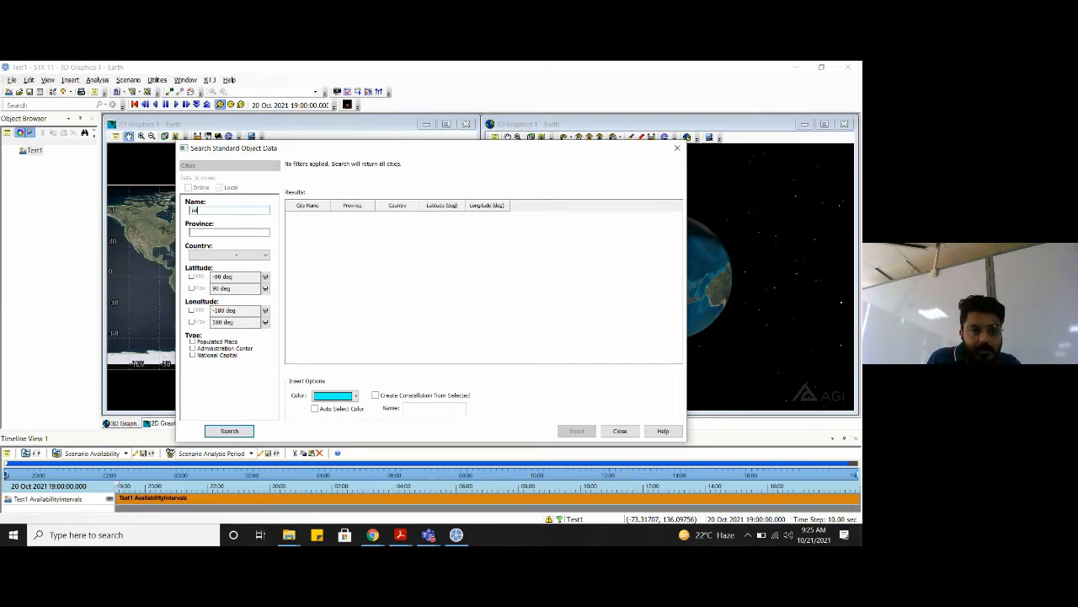
pyautogui.write('amabad')
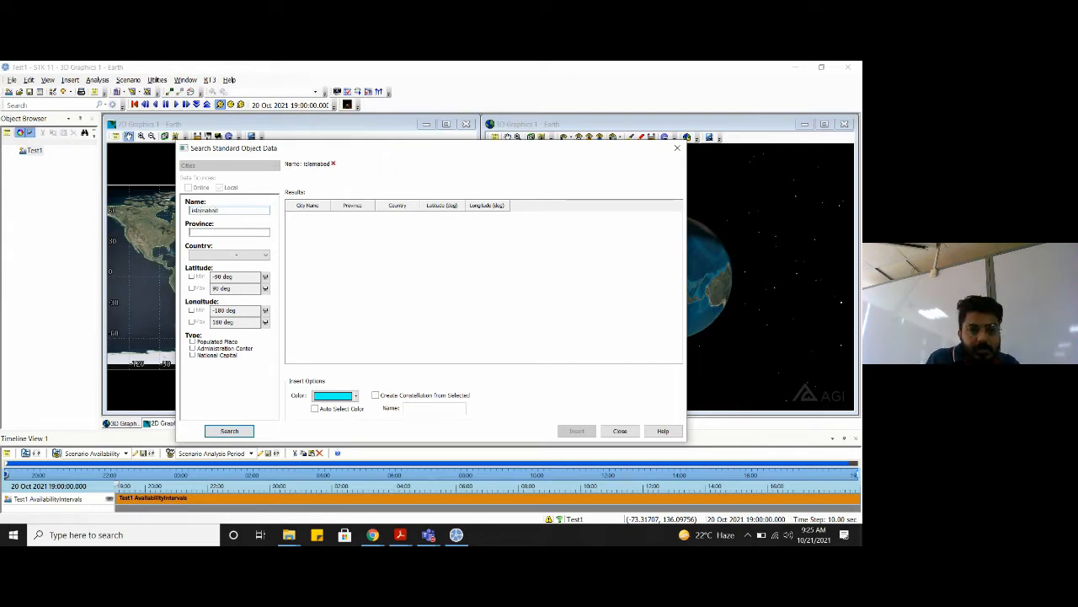
pyautogui.click(230, 431)
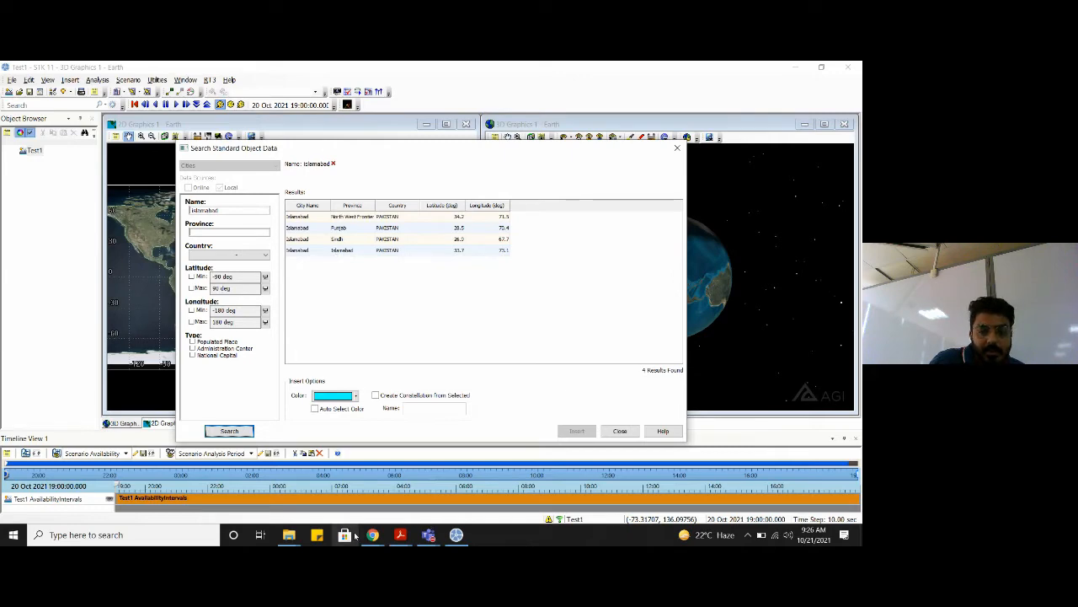
# Switch to Google Chrome and open a new, empty browser window
pyautogui.click(373, 534)
pyautogui.moveTo(780, 481)
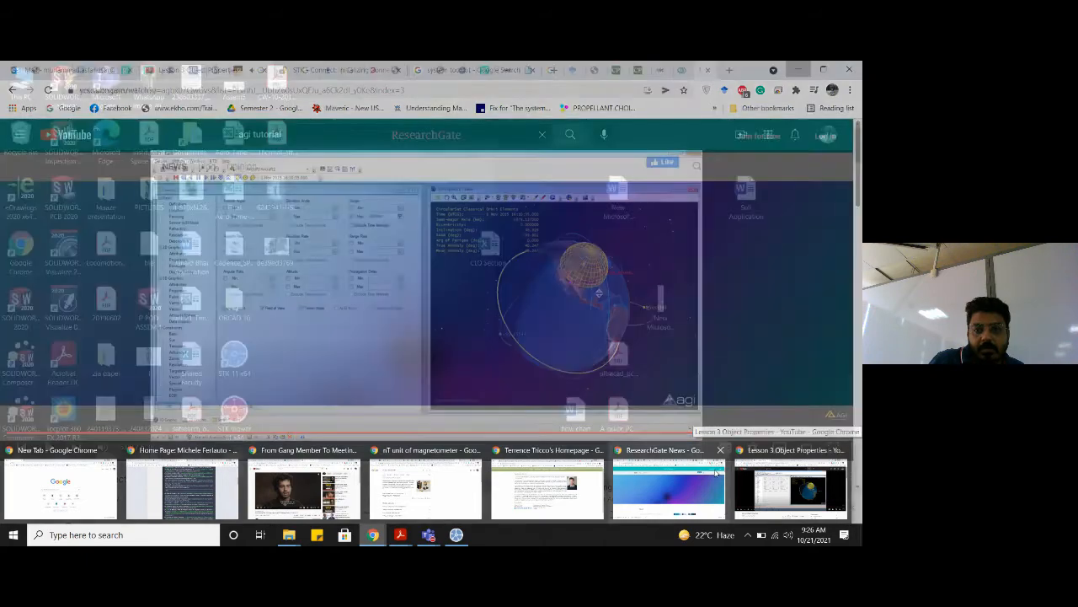
pyautogui.click(672, 484)
pyautogui.click(730, 70)
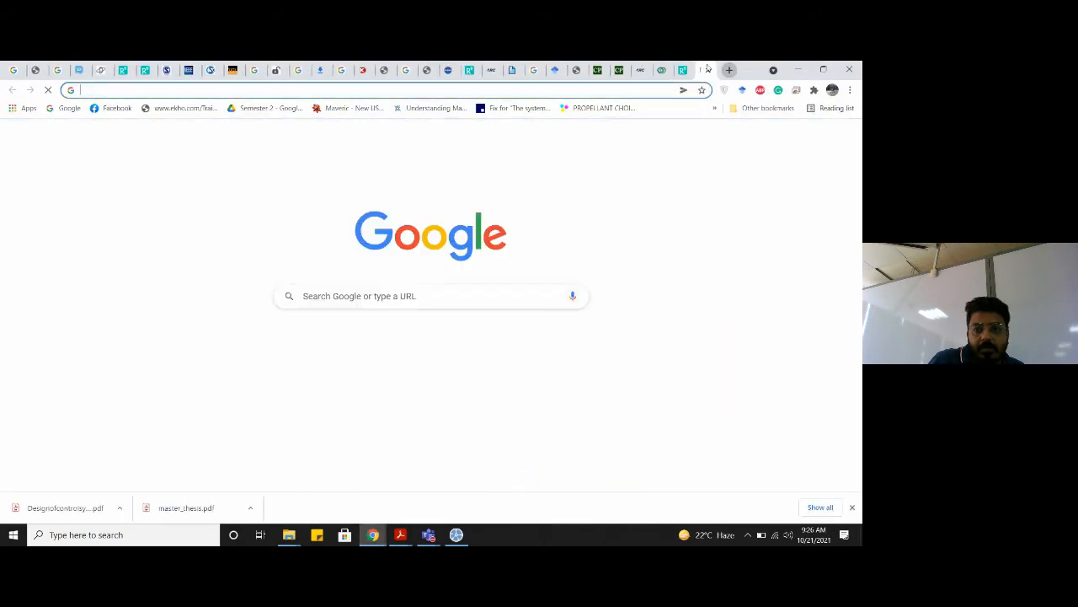
pyautogui.hotkey('ctrl', 'n')
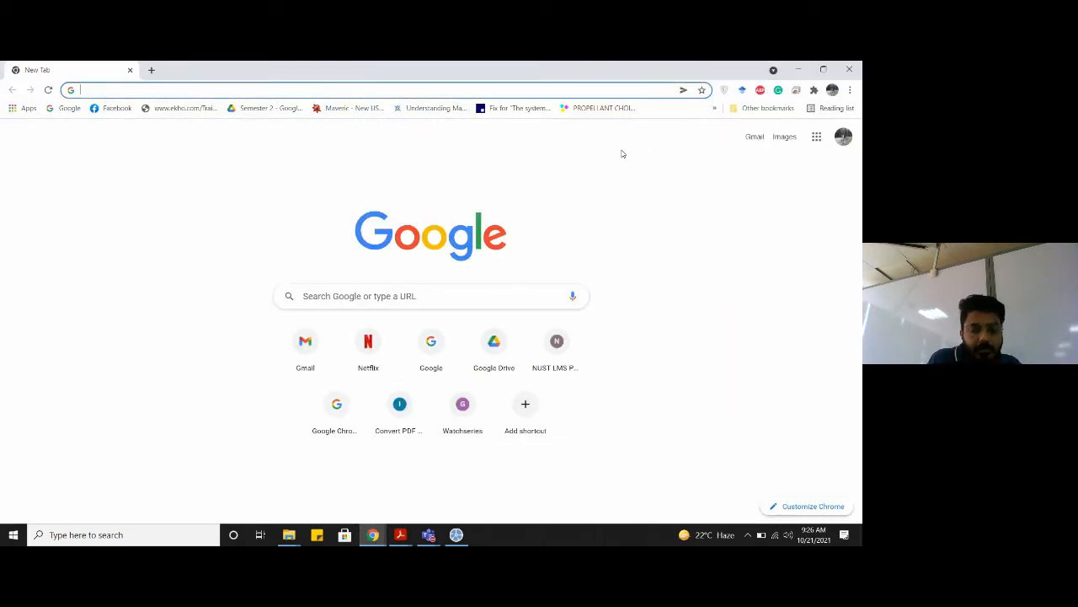
pyautogui.write('lo')
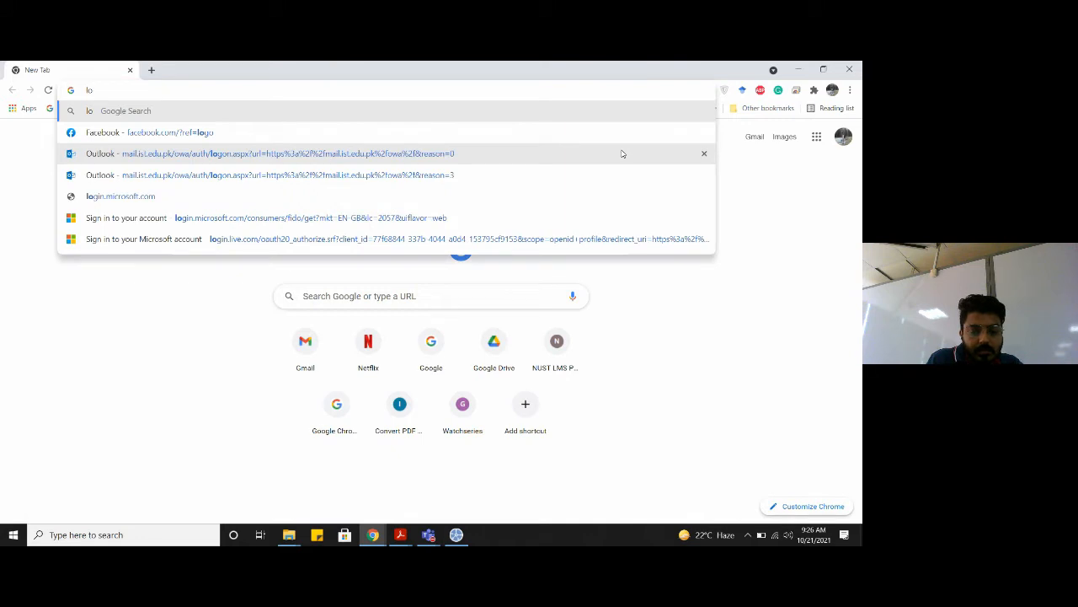
pyautogui.write('ngitud')
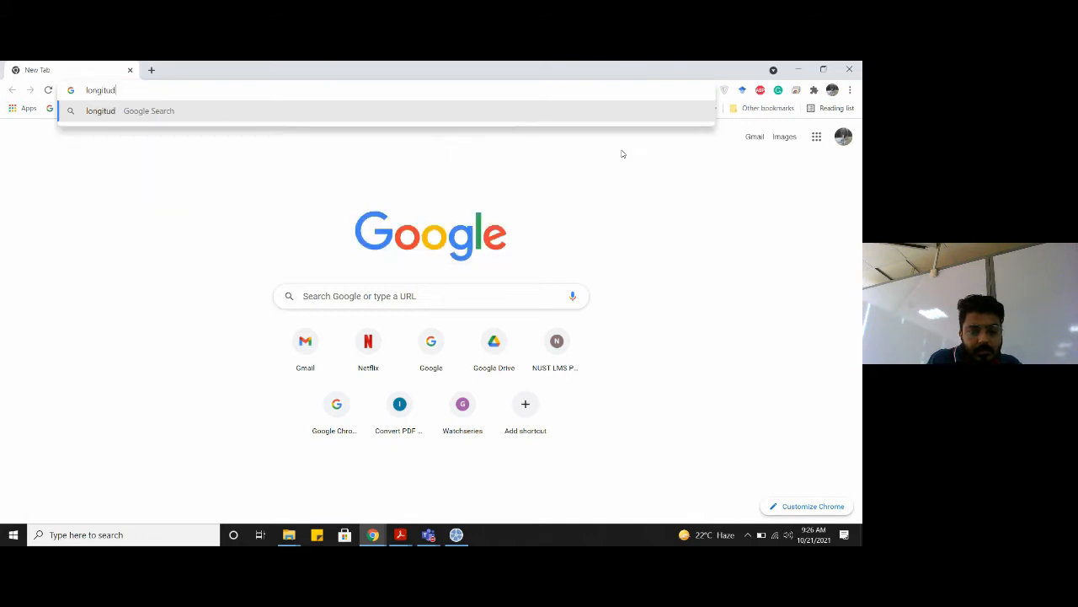
pyautogui.press('BackSpace')
pyautogui.press('BackSpace')
pyautogui.press('BackSpace')
pyautogui.press('BackSpace')
pyautogui.press('BackSpace')
pyautogui.press('BackSpace')
pyautogui.press('BackSpace')
pyautogui.press('BackSpace')
# Search Google for islamabad, accepting the corrected spelling of the query
pyautogui.write('islamab')
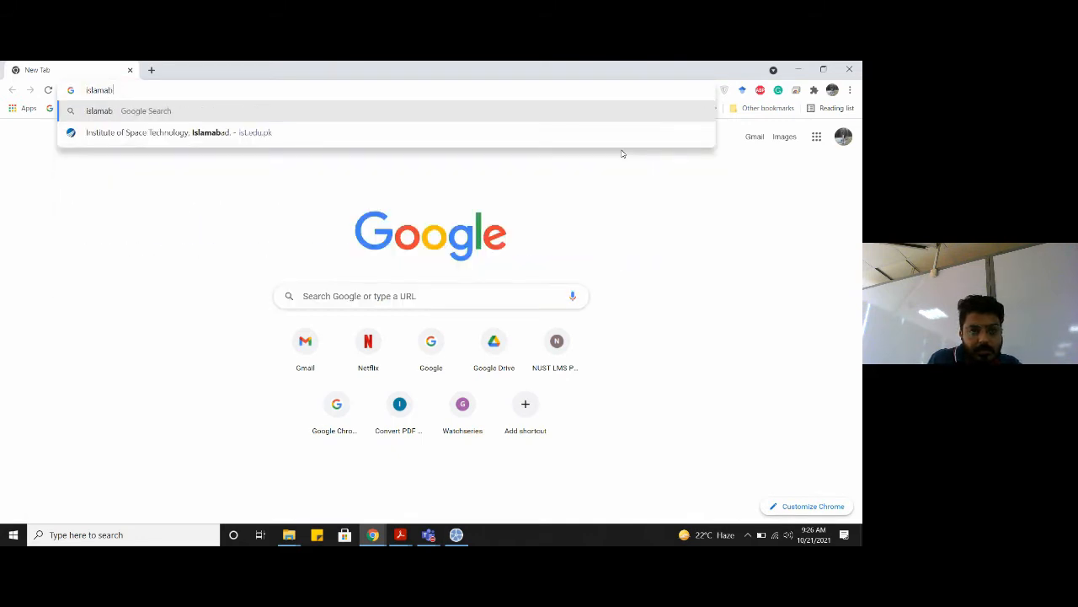
pyautogui.write('d')
pyautogui.press('Return')
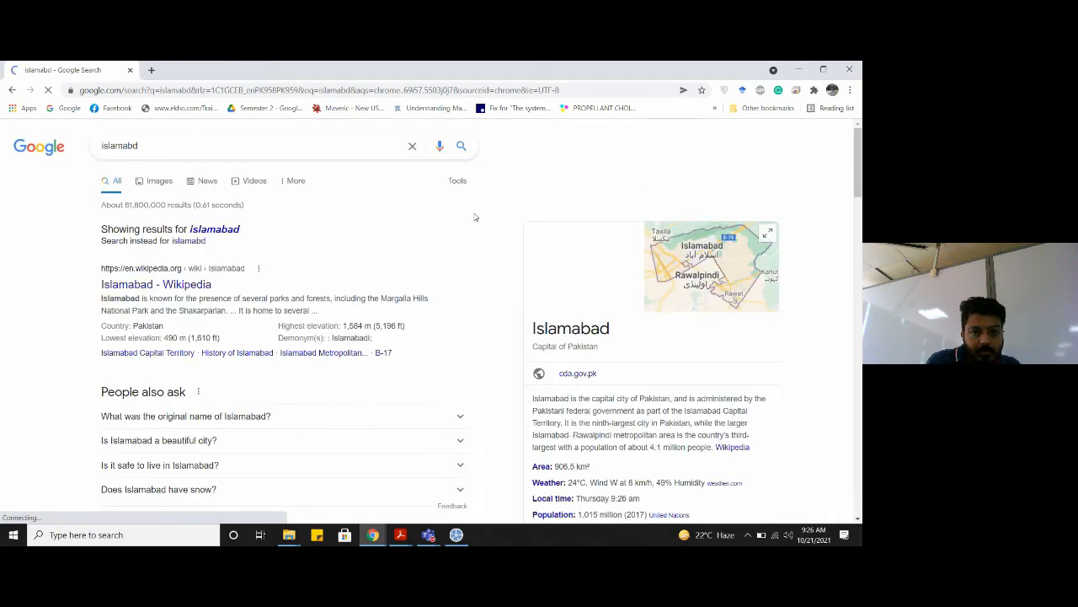
pyautogui.click(215, 229)
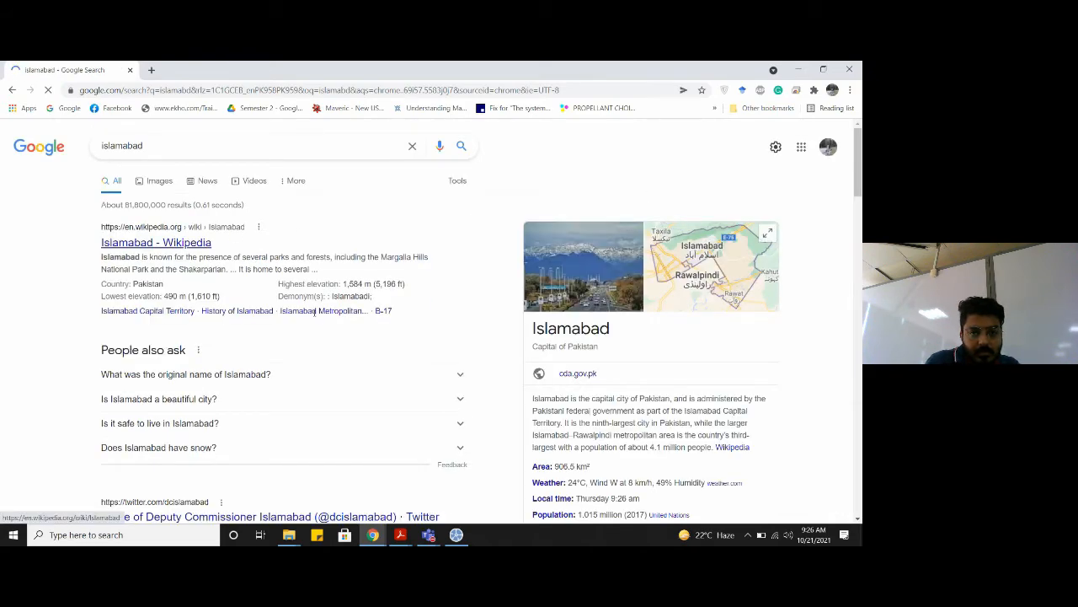
# Look over the Islamabad results and search Google for islamabad longitude and latitude
pyautogui.scroll(-3, 416, 390)
pyautogui.scroll(3, 416, 390)
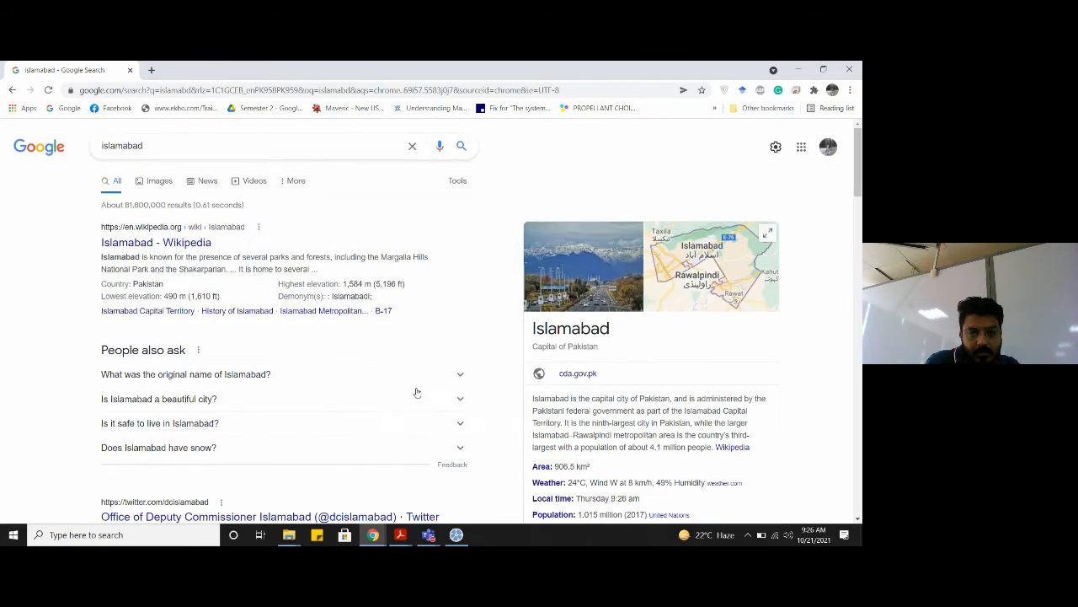
pyautogui.scroll(-6, 417, 393)
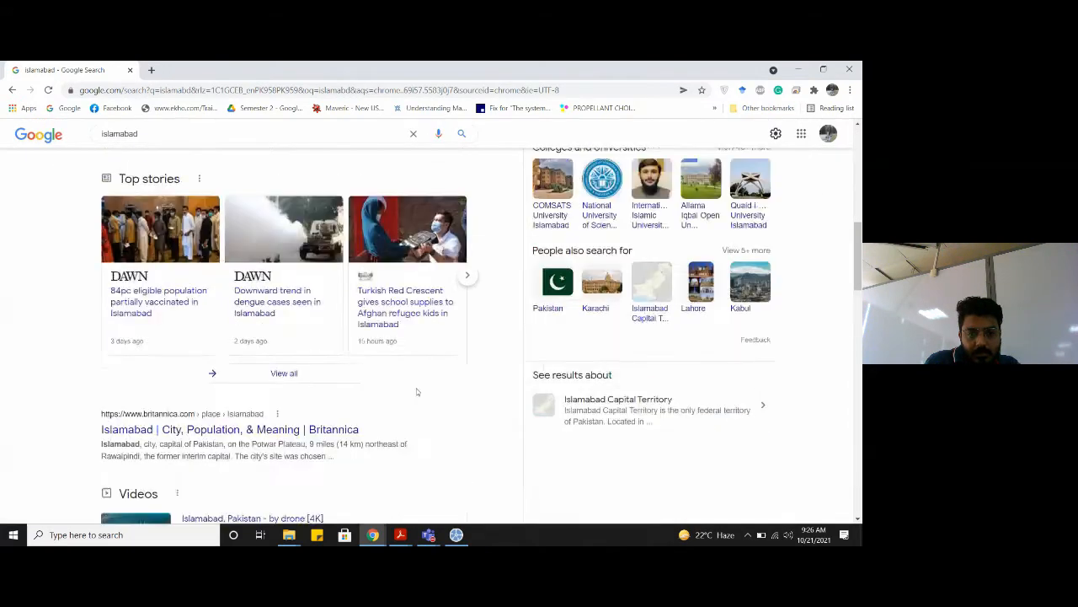
pyautogui.scroll(6, 416, 390)
pyautogui.click(166, 148)
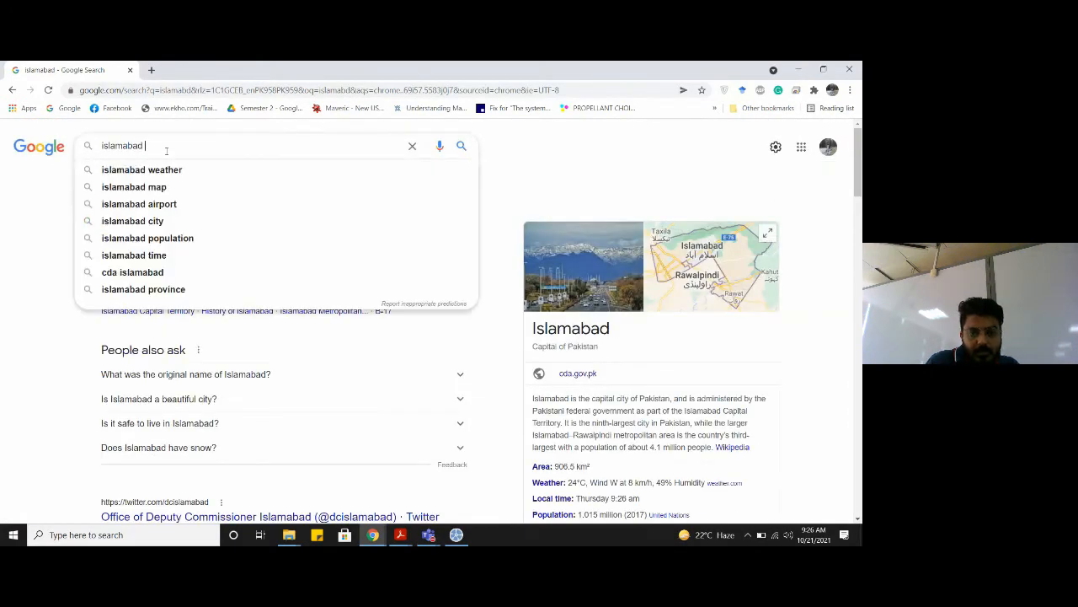
pyautogui.write('lo')
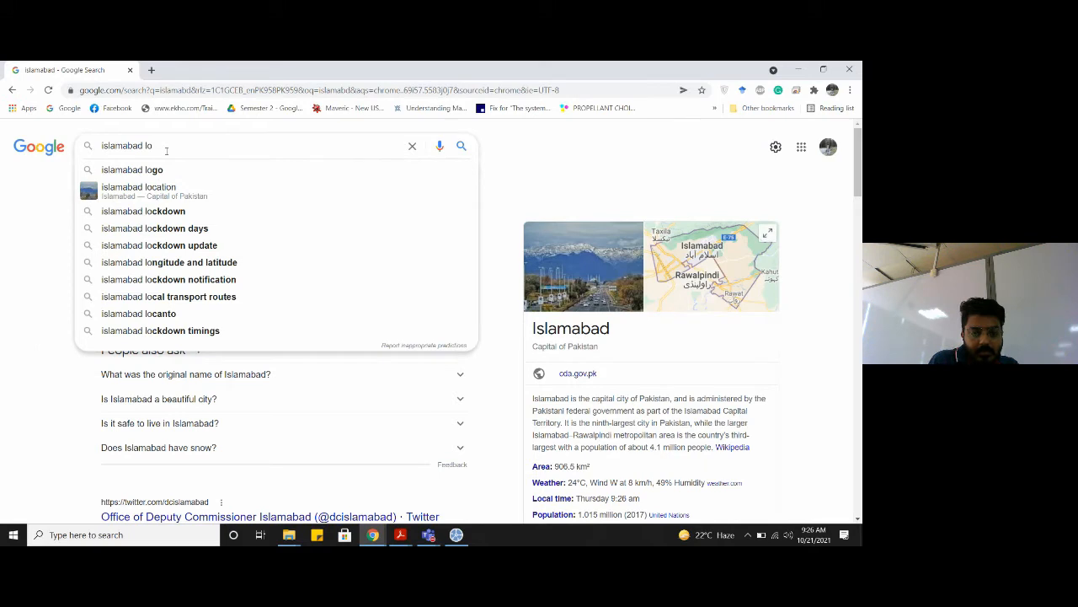
pyautogui.write('n')
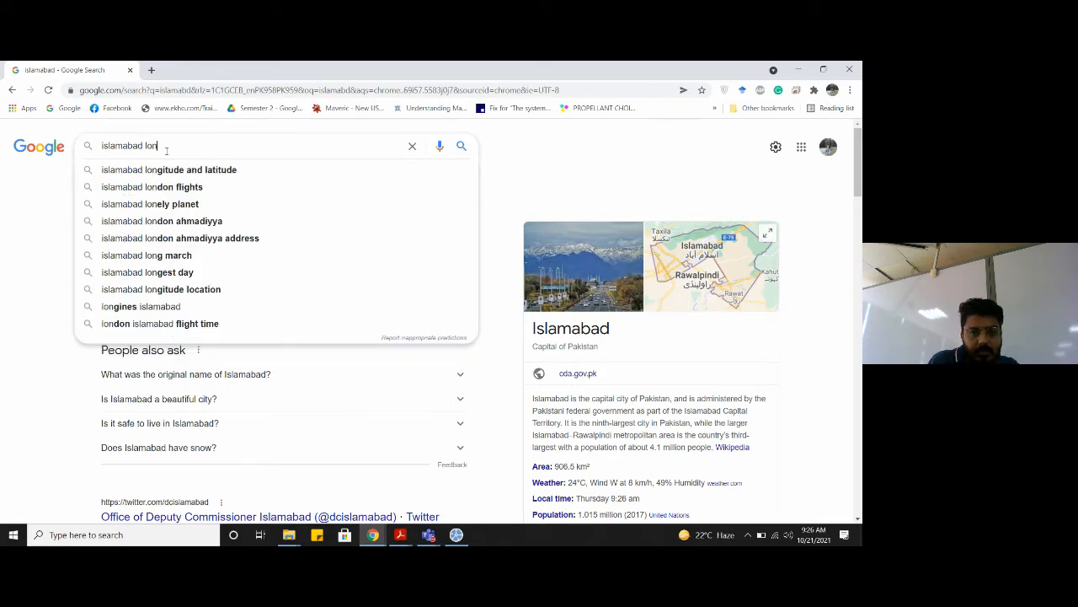
pyautogui.press('Down')
pyautogui.press('Return')
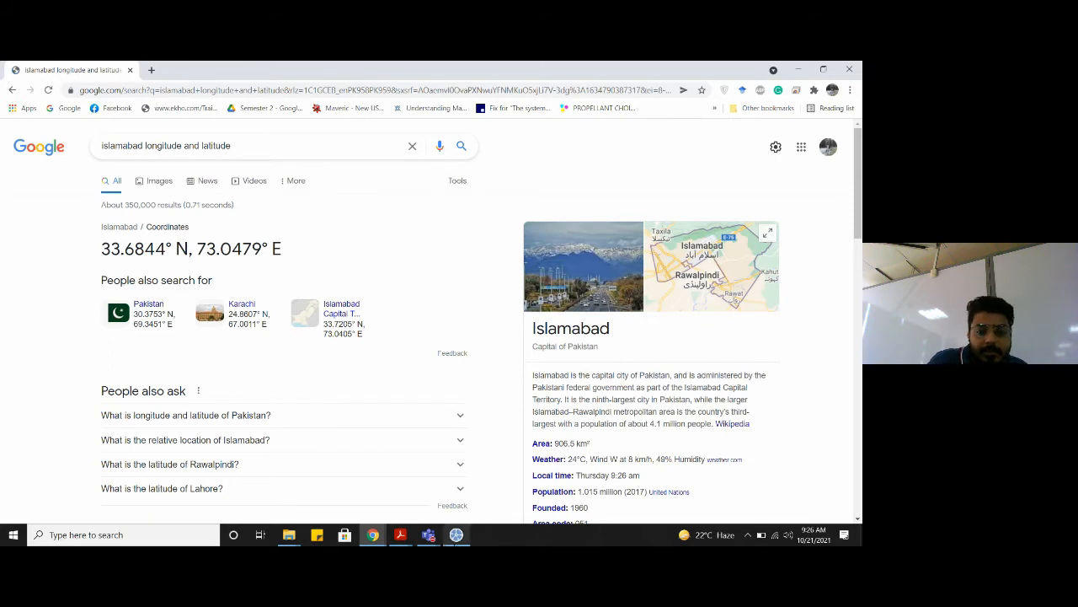
# Switch back to STK and compare the listed Islamabad entries with the coordinates shown in Chrome, ending in STK
pyautogui.click(455, 537)
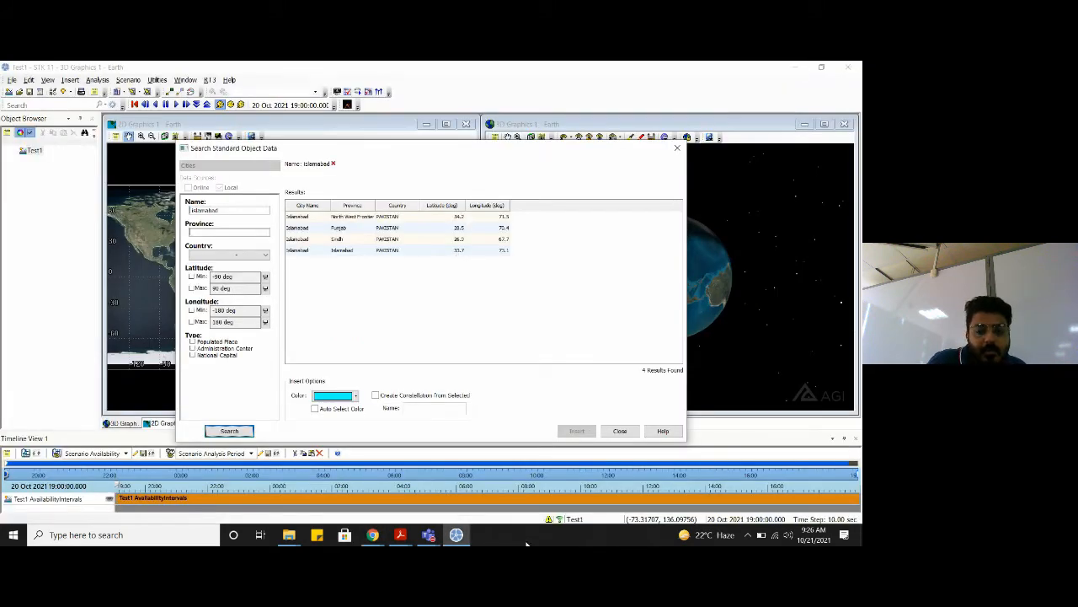
pyautogui.click(462, 539)
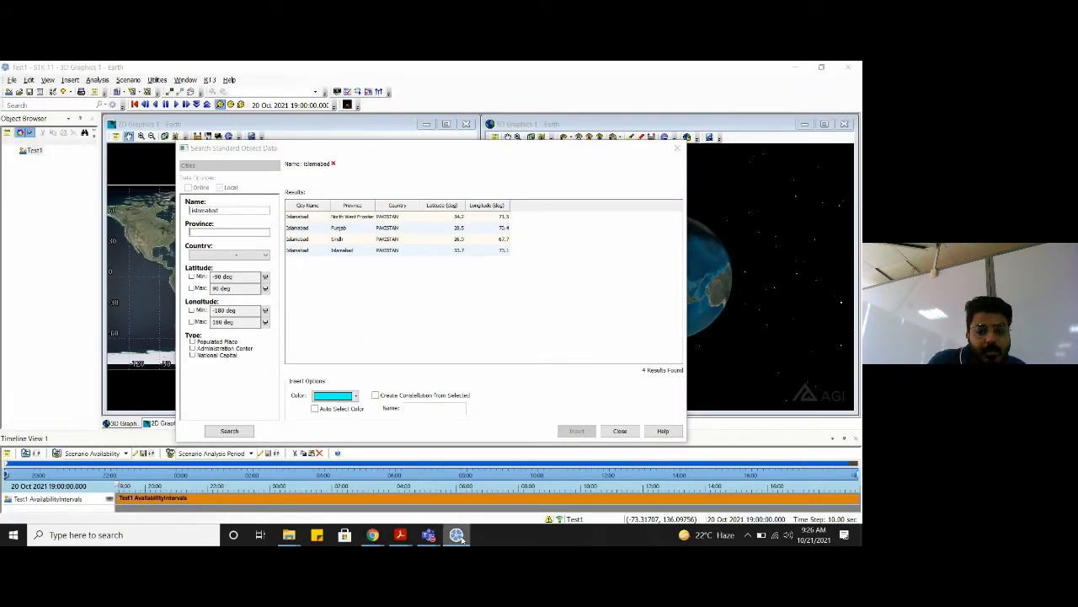
pyautogui.click(373, 534)
pyautogui.click(830, 480)
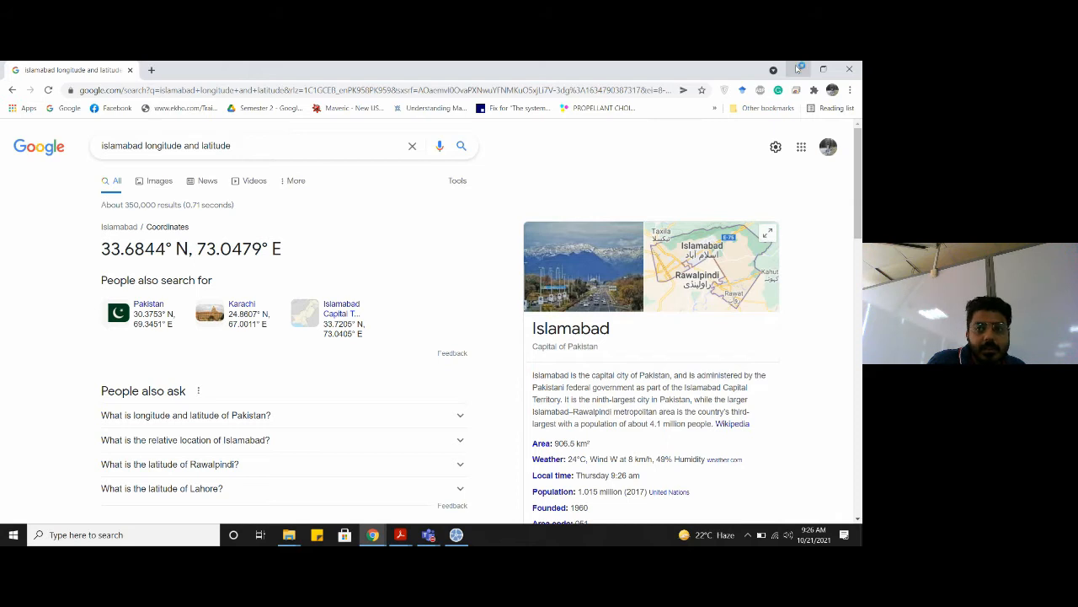
pyautogui.click(455, 534)
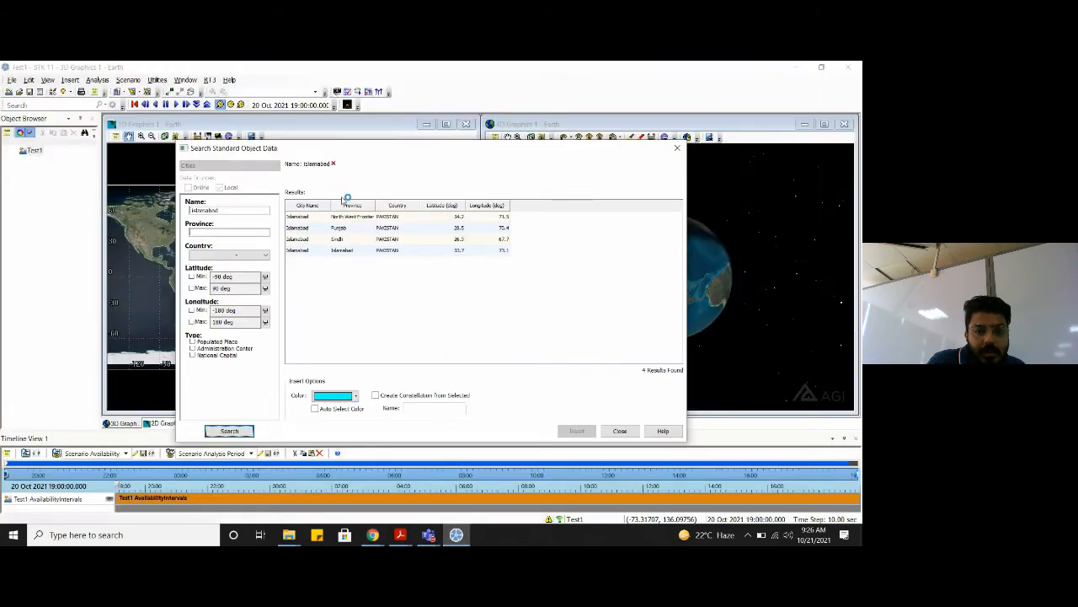
# Insert the Islamabad entry of Islamabad province, Pakistan, as a Place and close the city search and object insertion dialogs
pyautogui.click(355, 252)
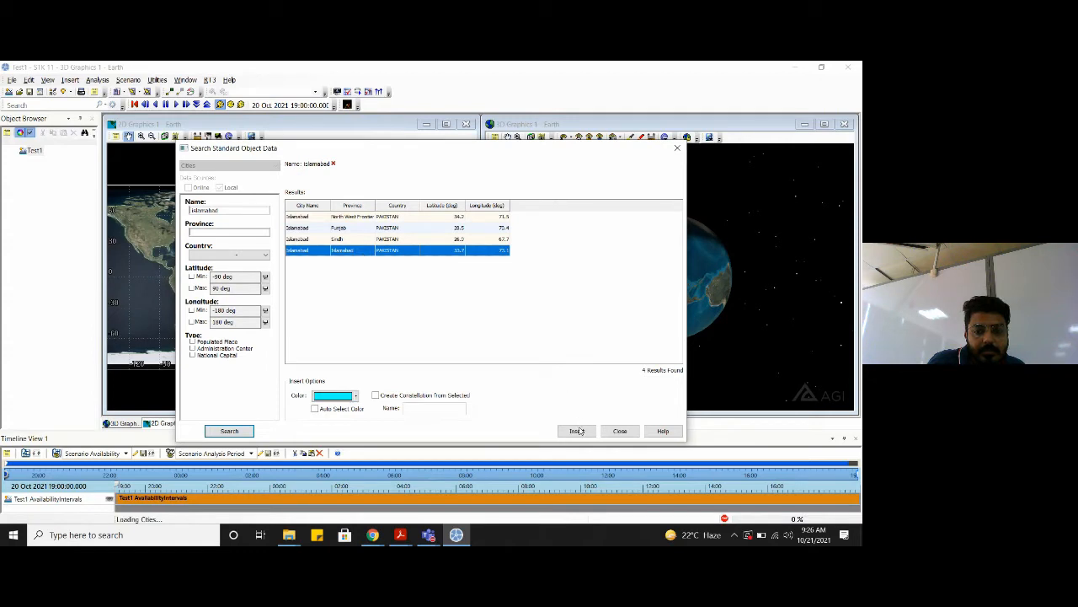
pyautogui.click(578, 431)
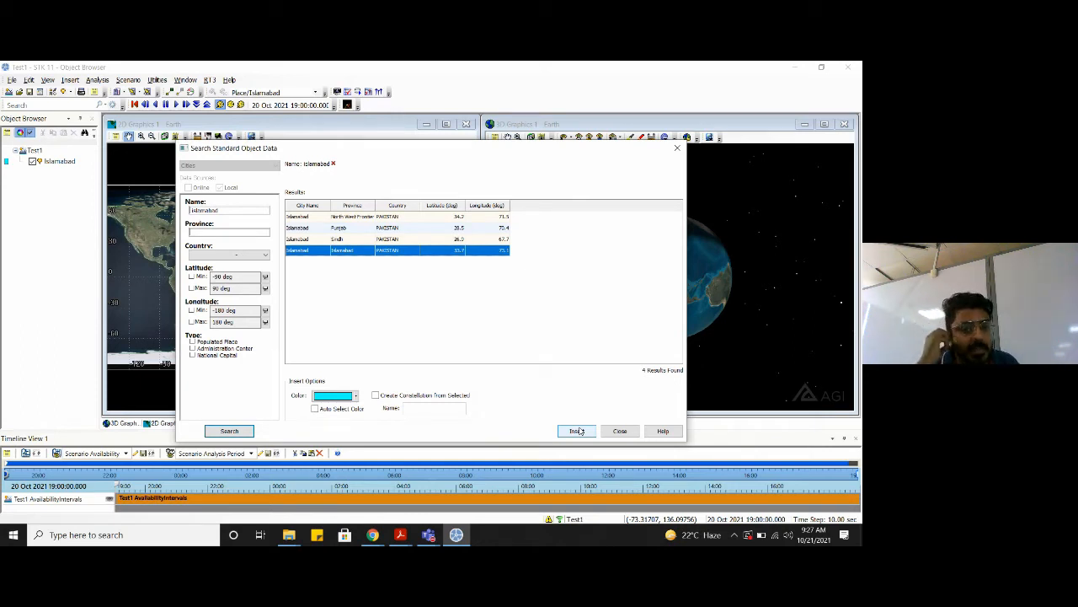
pyautogui.click(577, 431)
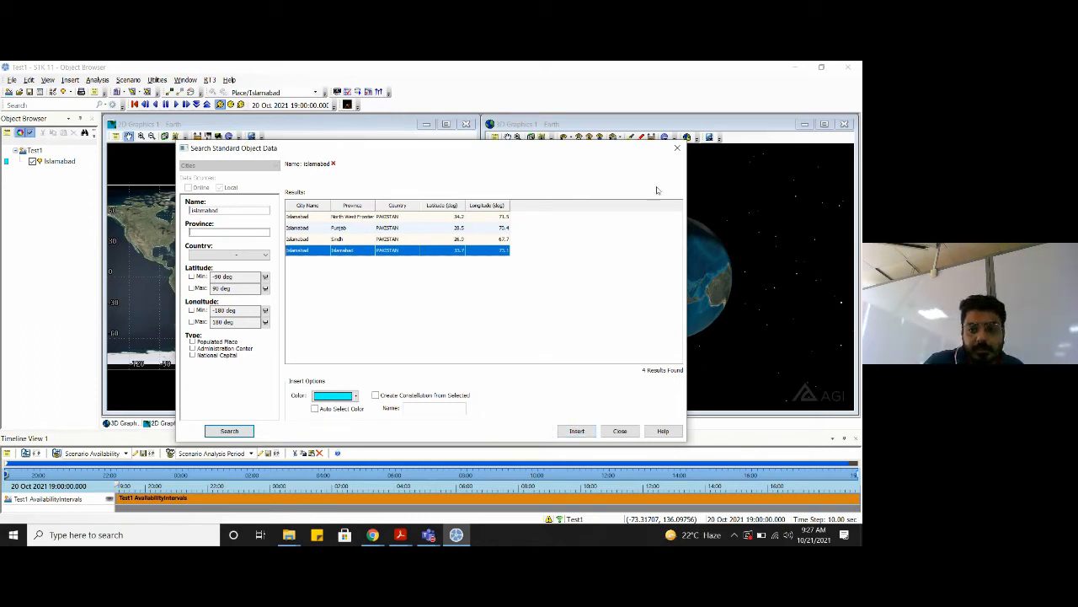
pyautogui.click(676, 149)
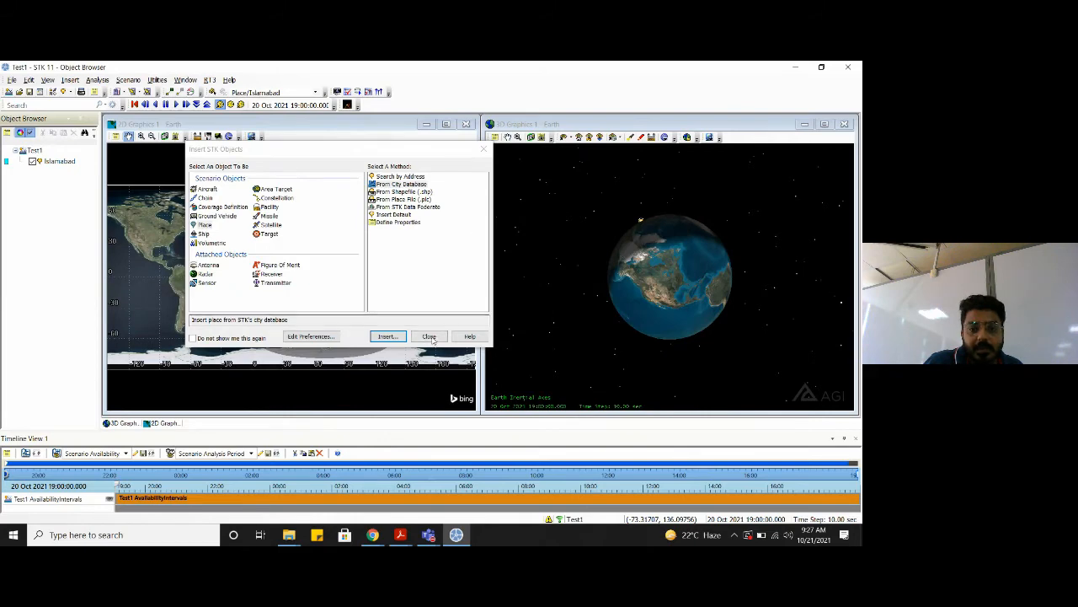
pyautogui.click(484, 150)
# Rotate and zoom the 3D globe to examine the Islamabad marker, finishing with the whole Earth in view
pyautogui.scroll(1, 609, 241)
pyautogui.moveTo(609, 241)
pyautogui.mouseDown()
pyautogui.moveTo(664, 231)
pyautogui.moveTo(656, 254)
pyautogui.moveTo(708, 370)
pyautogui.moveTo(702, 339)
pyautogui.moveTo(738, 299)
pyautogui.mouseUp()
pyautogui.scroll(6, 653, 321)
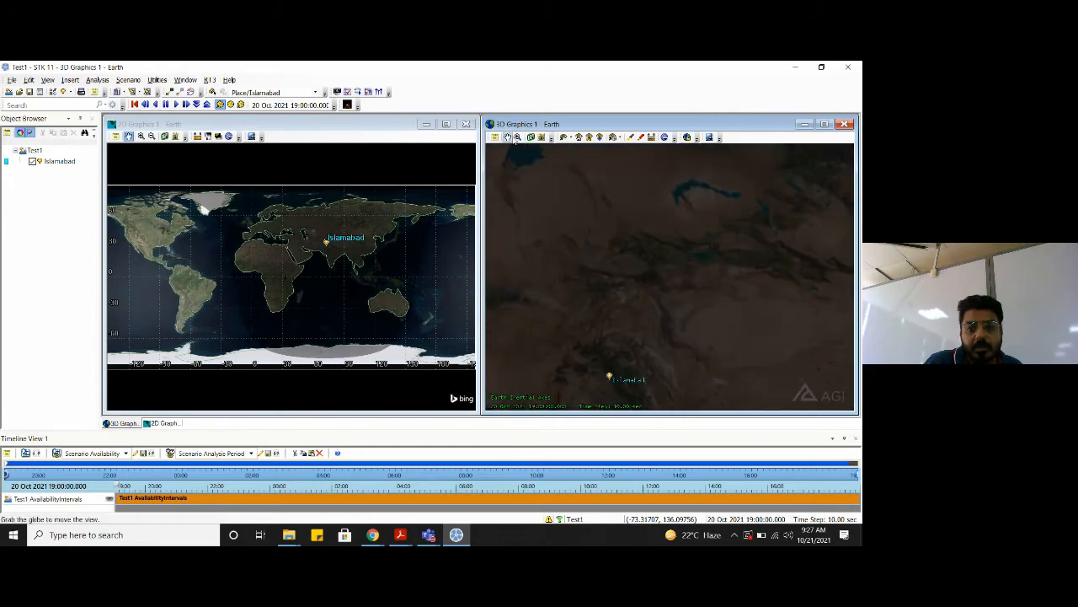
pyautogui.click(508, 137)
pyautogui.moveTo(655, 277); pyautogui.dragTo(648, 315)
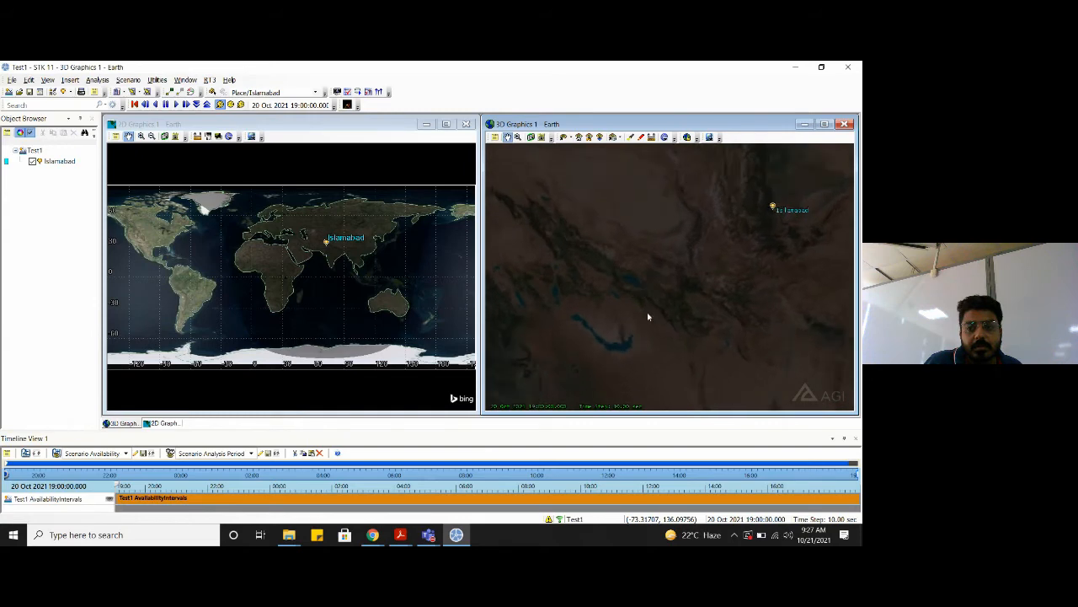
pyautogui.scroll(2, 789, 220)
pyautogui.scroll(-3, 785, 221)
pyautogui.scroll(-1, 785, 222)
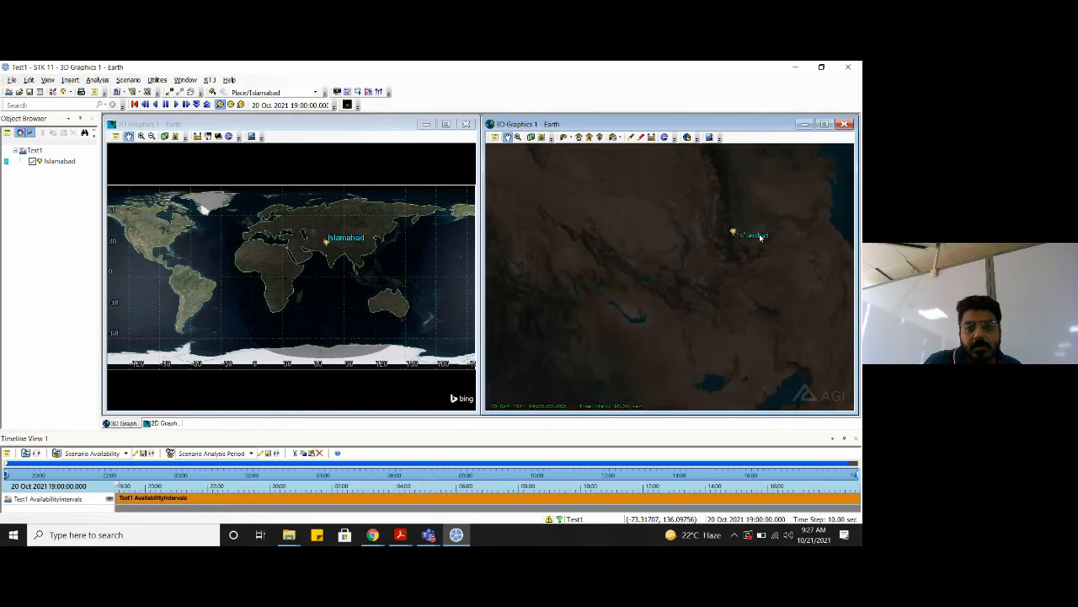
pyautogui.scroll(-1, 763, 237)
pyautogui.scroll(2, 780, 239)
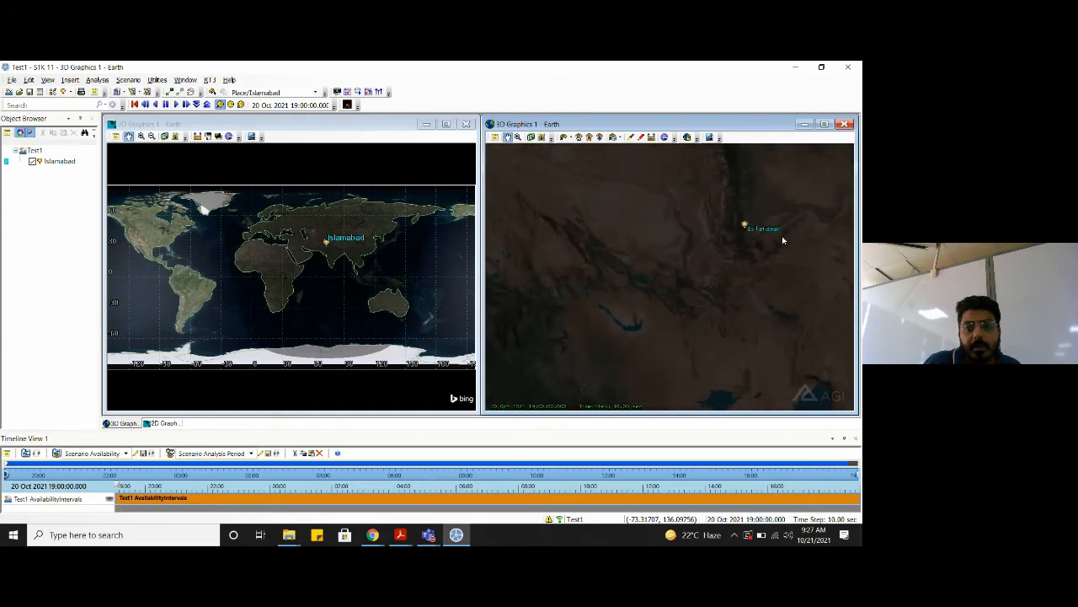
pyautogui.scroll(-4, 783, 240)
pyautogui.scroll(-5, 782, 241)
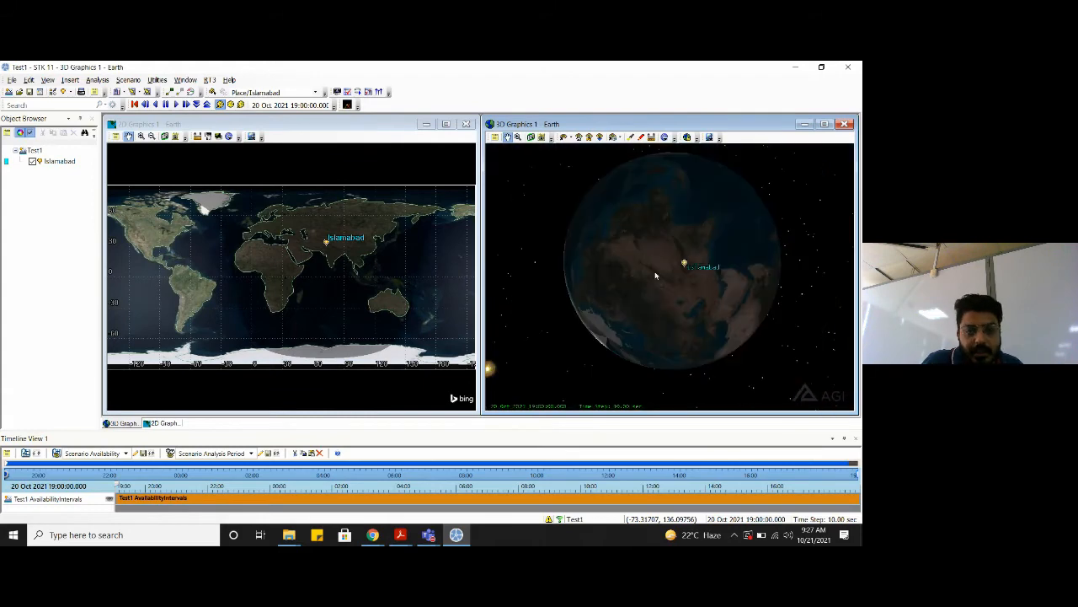
# Choose to insert a new Place object From City Database and search the cities by the name beijing
pyautogui.click(70, 80)
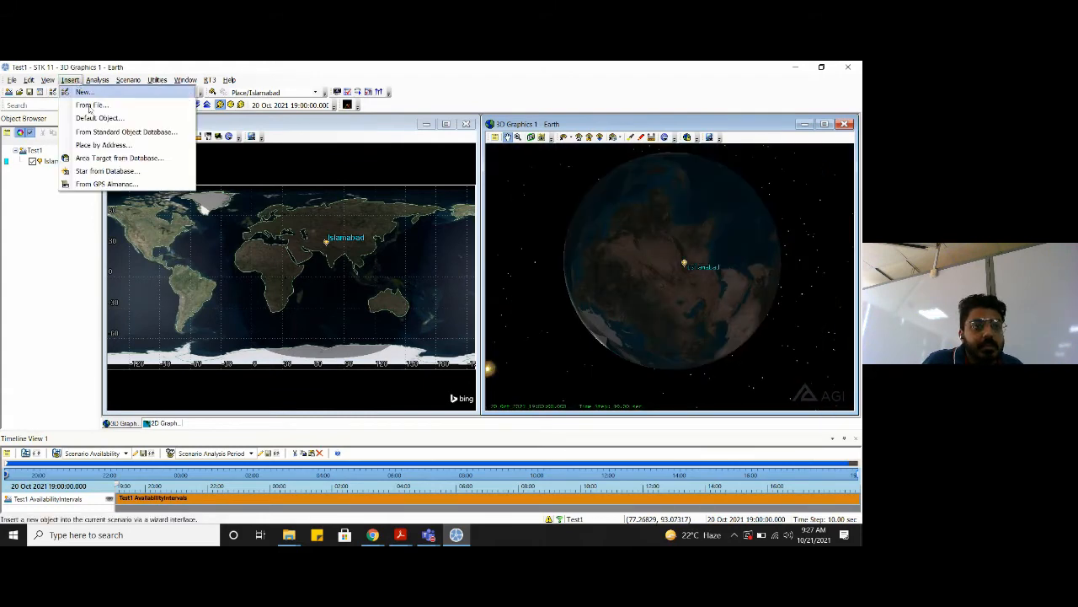
pyautogui.click(85, 92)
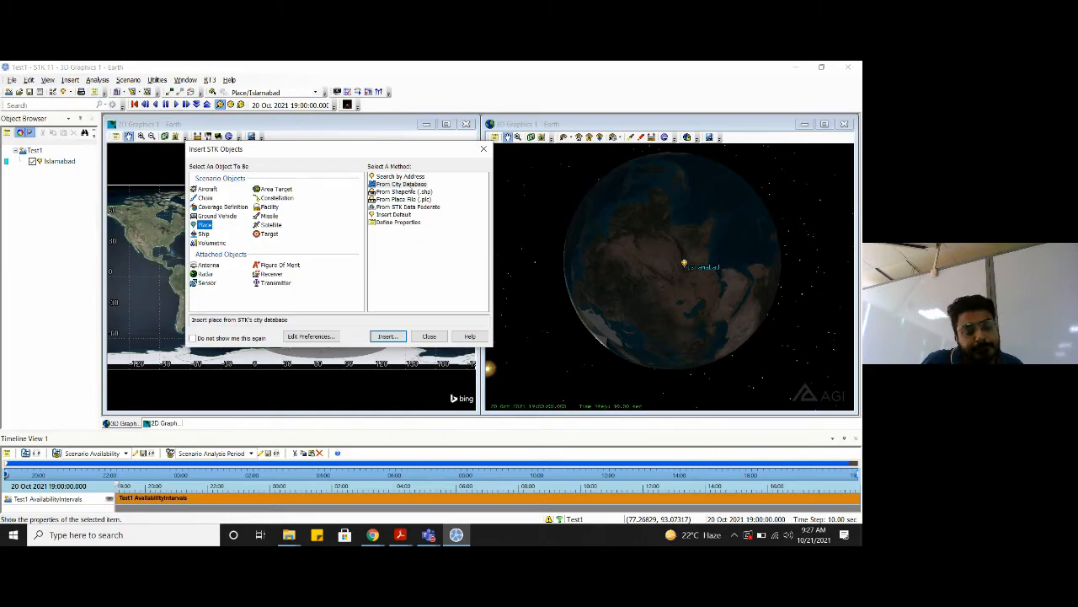
pyautogui.click(410, 185)
pyautogui.click(404, 338)
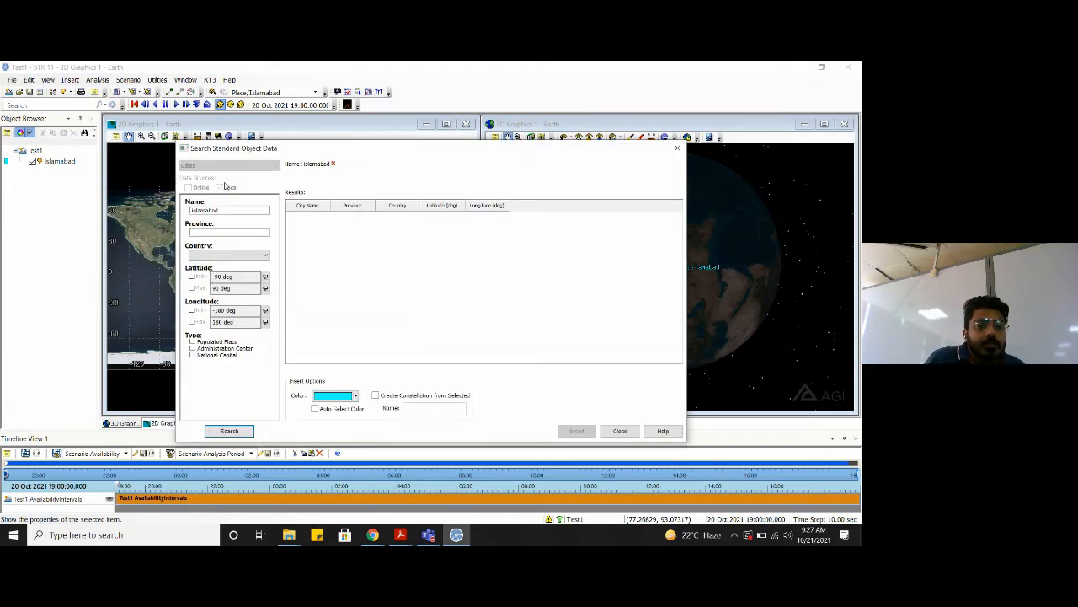
pyautogui.doubleClick(229, 212)
pyautogui.click(230, 212)
pyautogui.doubleClick(229, 212)
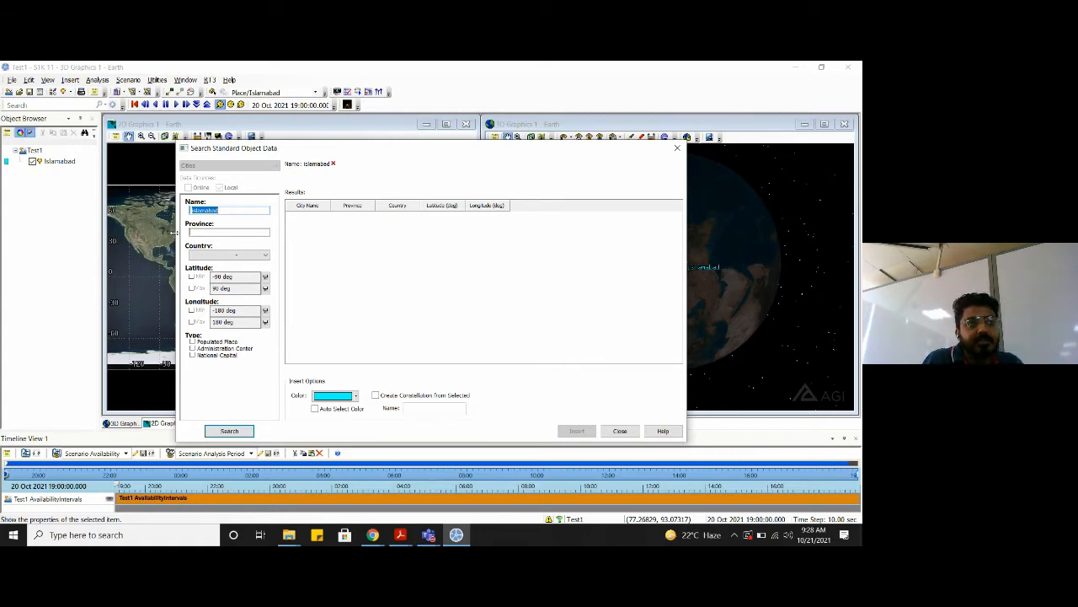
pyautogui.write('bei')
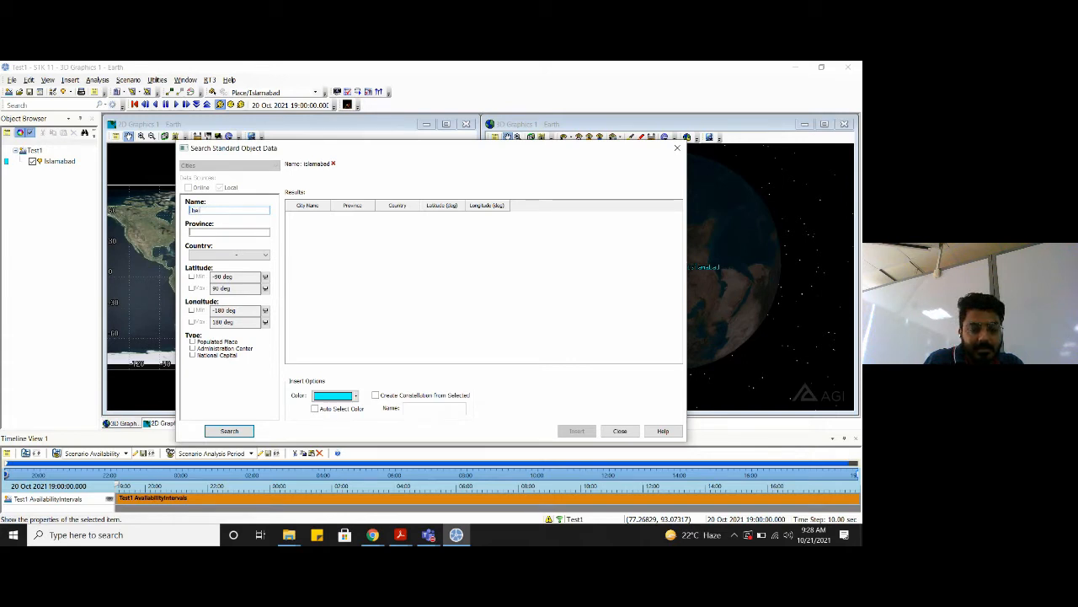
pyautogui.write('jing')
pyautogui.press('Return')
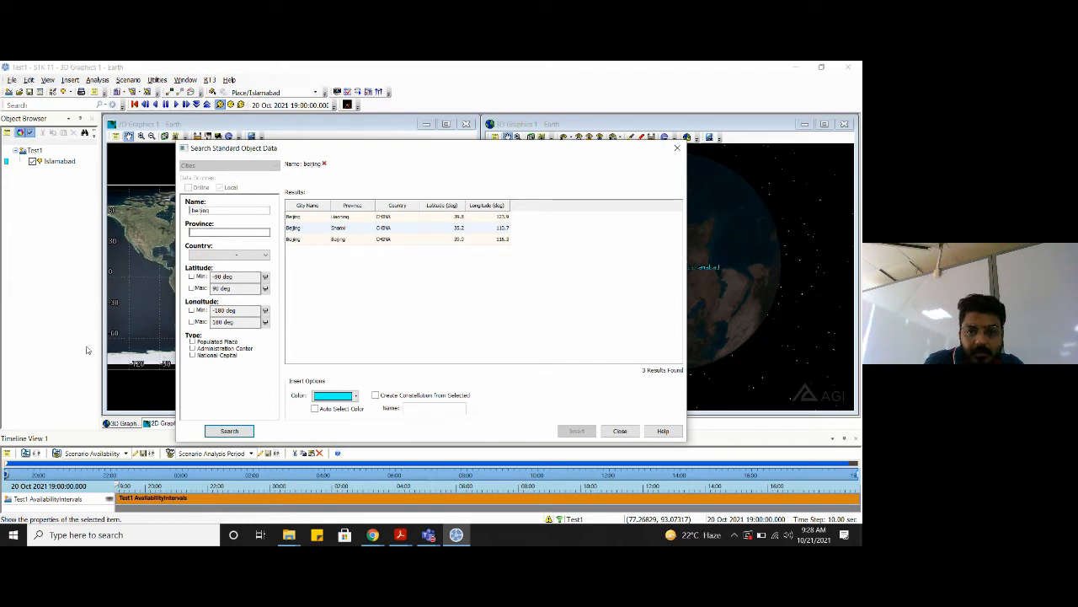
# Insert the Beijing entry of Beijing province, China, three times as a Place and close the city search
pyautogui.click(423, 240)
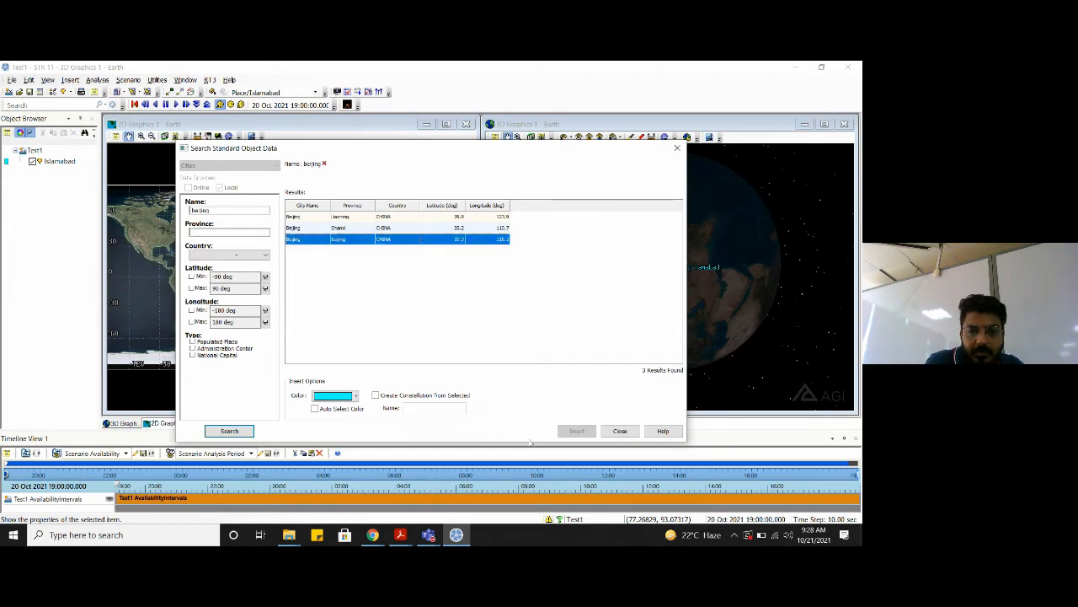
pyautogui.click(576, 431)
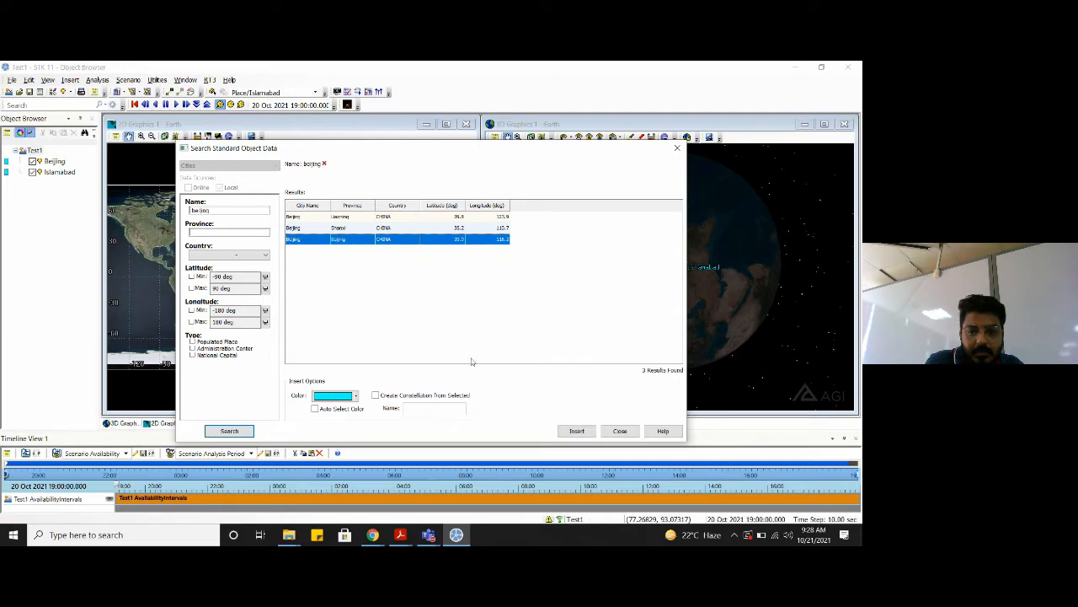
pyautogui.click(565, 432)
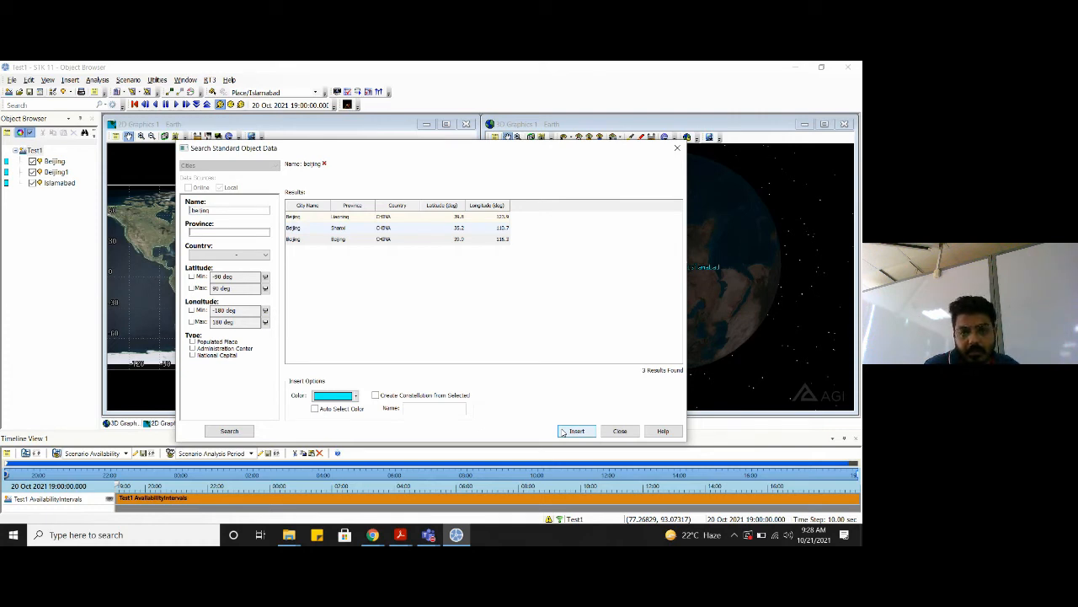
pyautogui.click(564, 432)
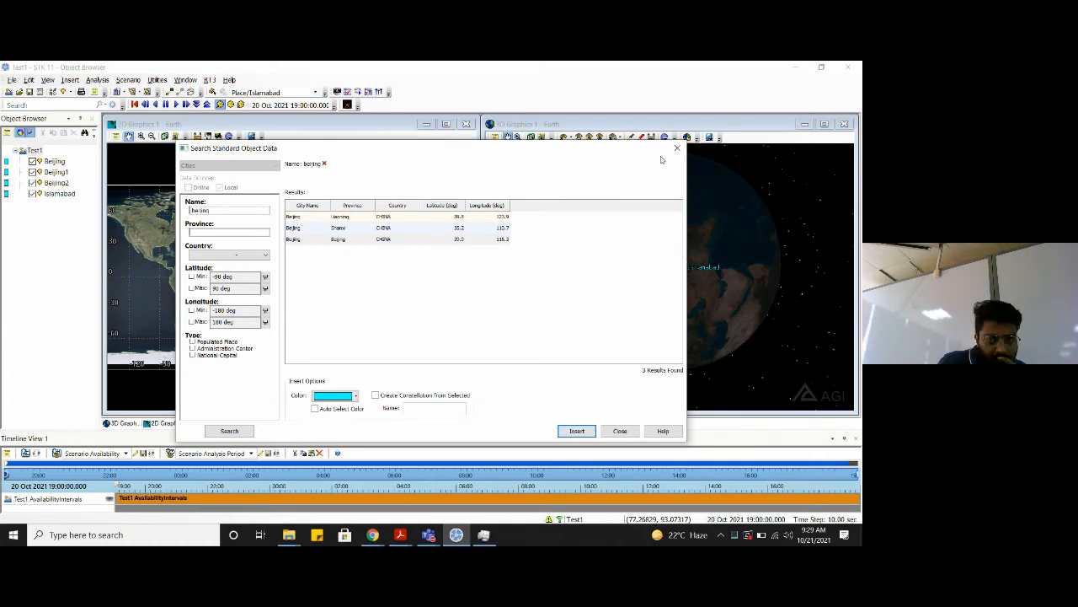
pyautogui.click(677, 149)
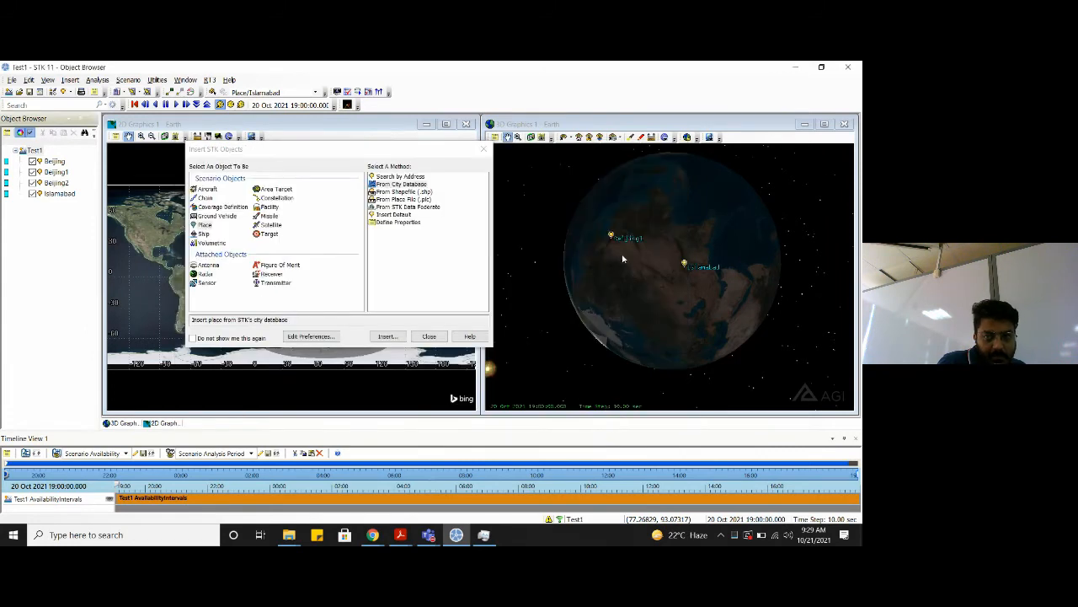
# Rotate and zoom the 3D globe to examine the Beijing and Islamabad markers together
pyautogui.scroll(3, 624, 260)
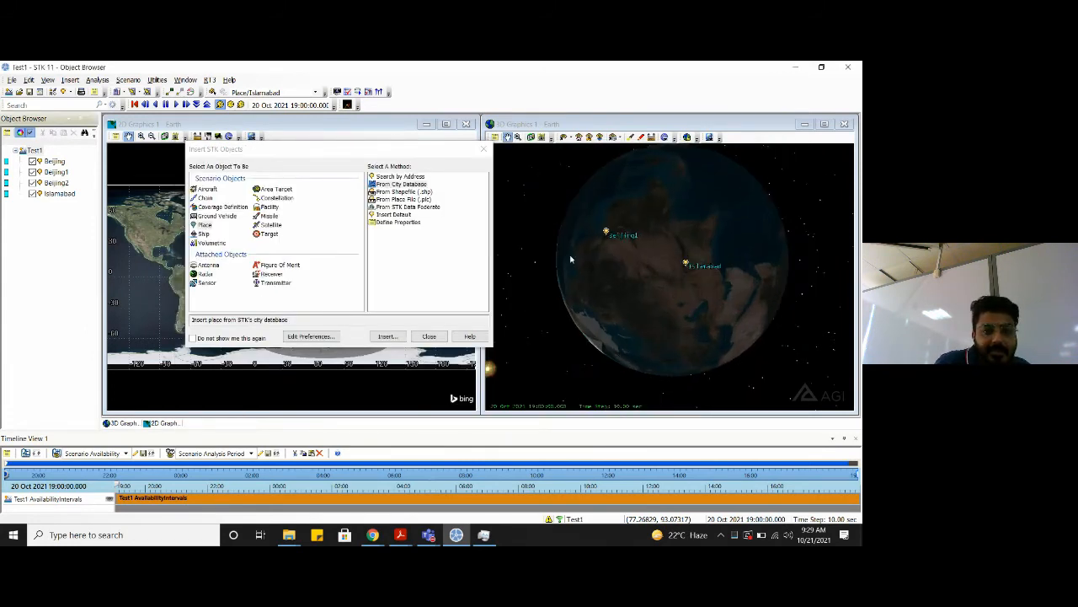
pyautogui.scroll(-5, 665, 243)
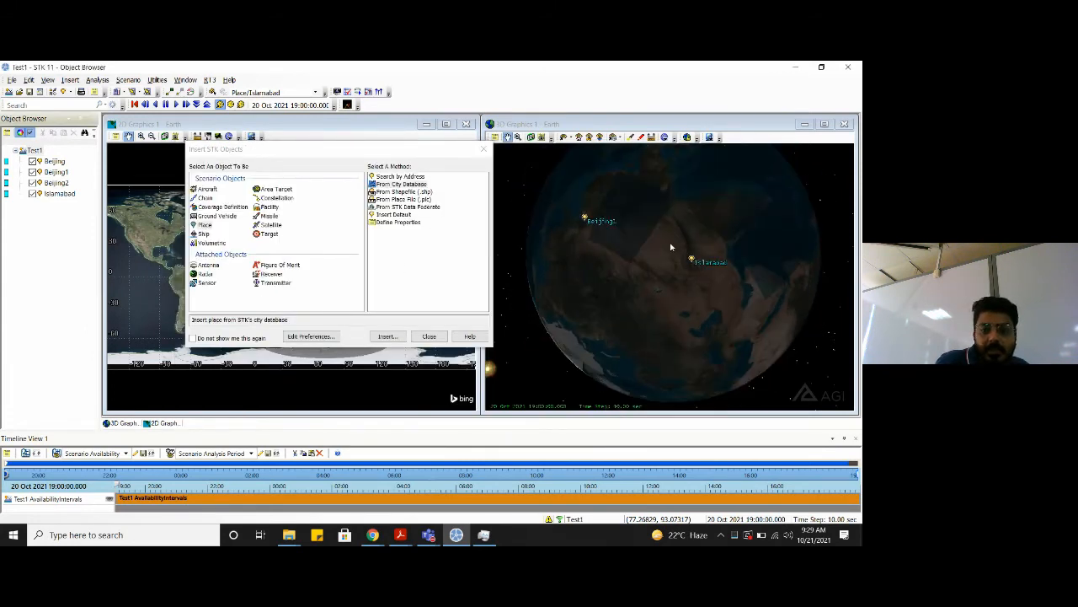
pyautogui.scroll(5, 711, 235)
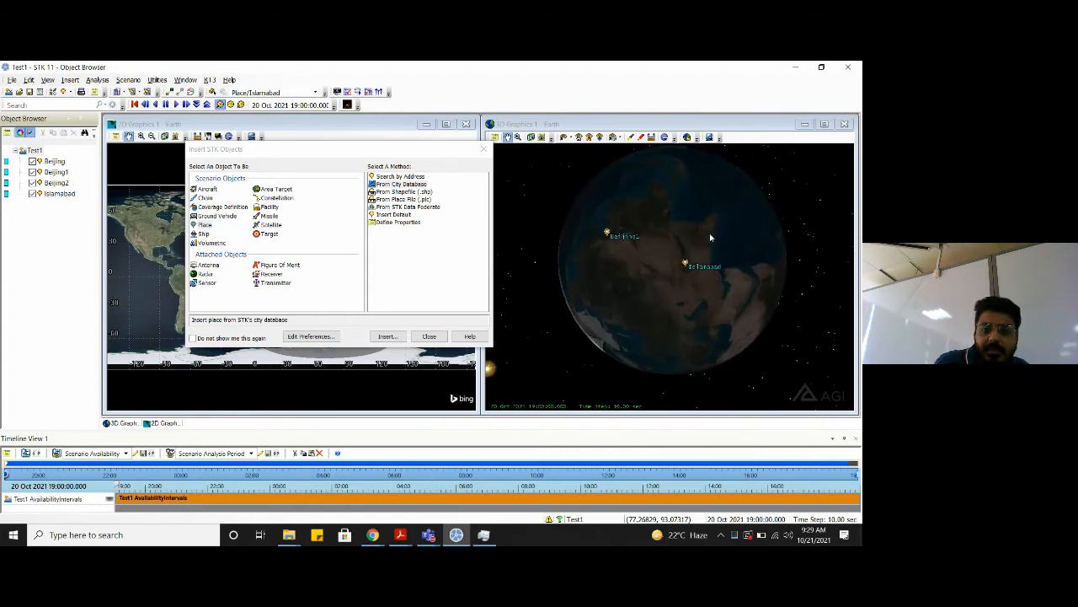
pyautogui.click(694, 226)
pyautogui.moveTo(694, 226); pyautogui.dragTo(648, 282)
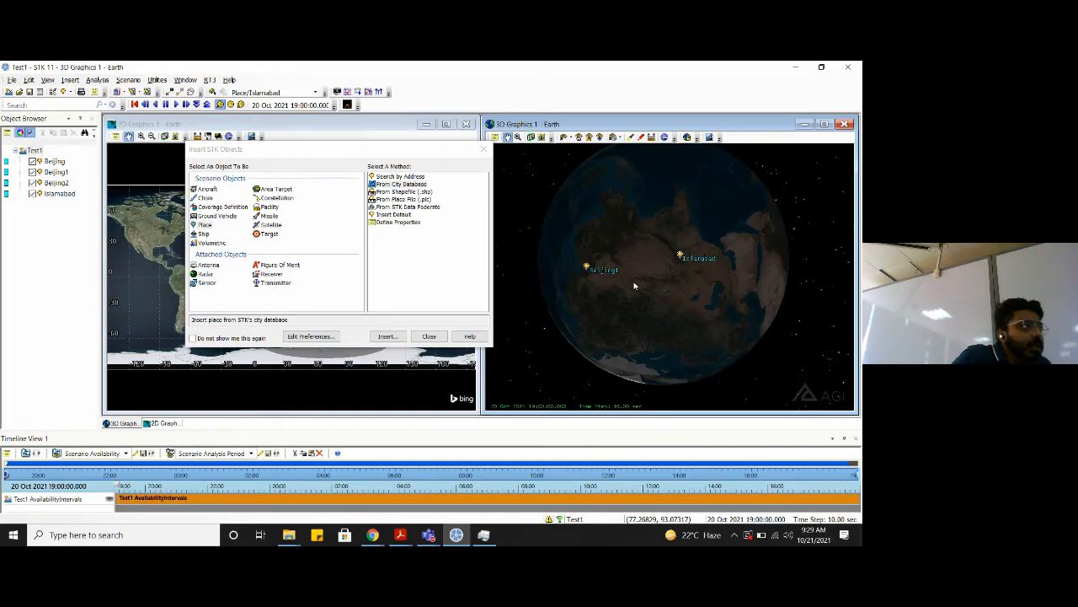
pyautogui.scroll(3, 671, 277)
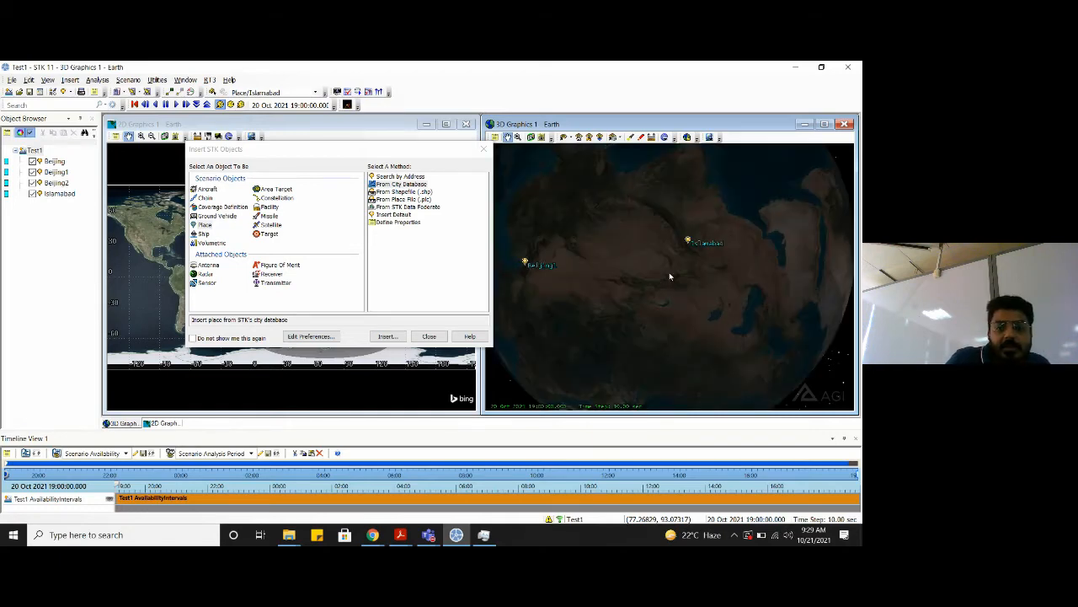
# Choose to insert a Facility From Standard Object Database and search the facilities by the name suparco
pyautogui.scroll(-5, 686, 242)
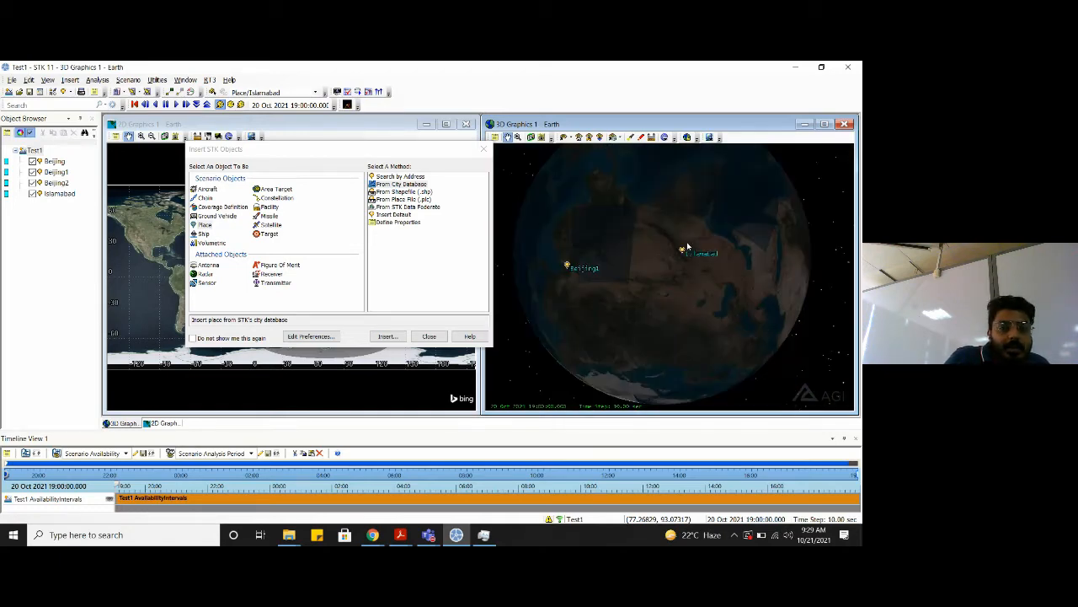
pyautogui.scroll(-2, 606, 287)
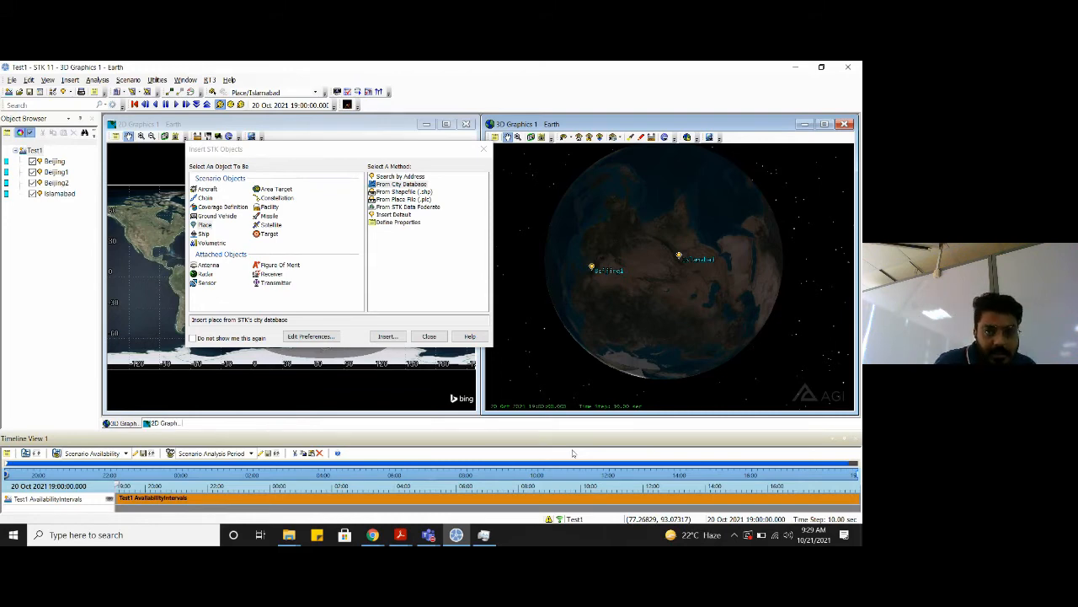
pyautogui.click(267, 206)
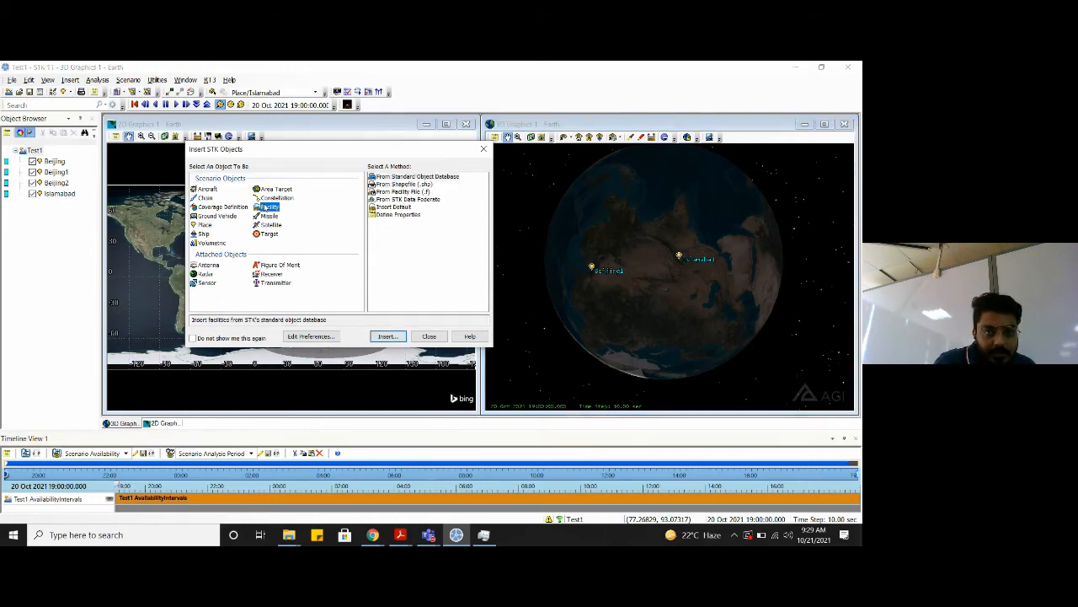
pyautogui.click(396, 177)
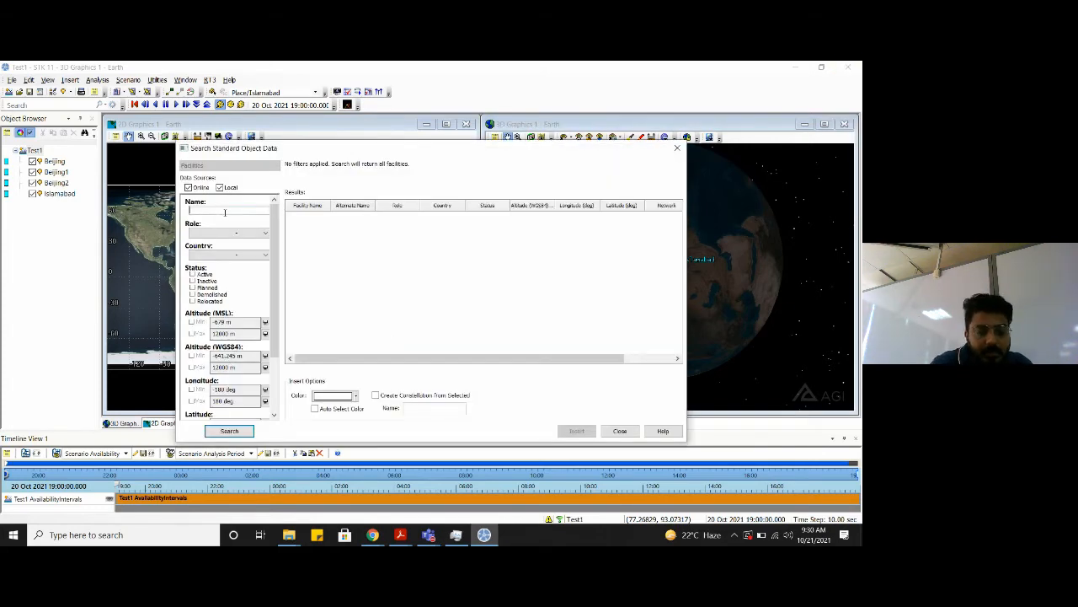
pyautogui.write('pporc')
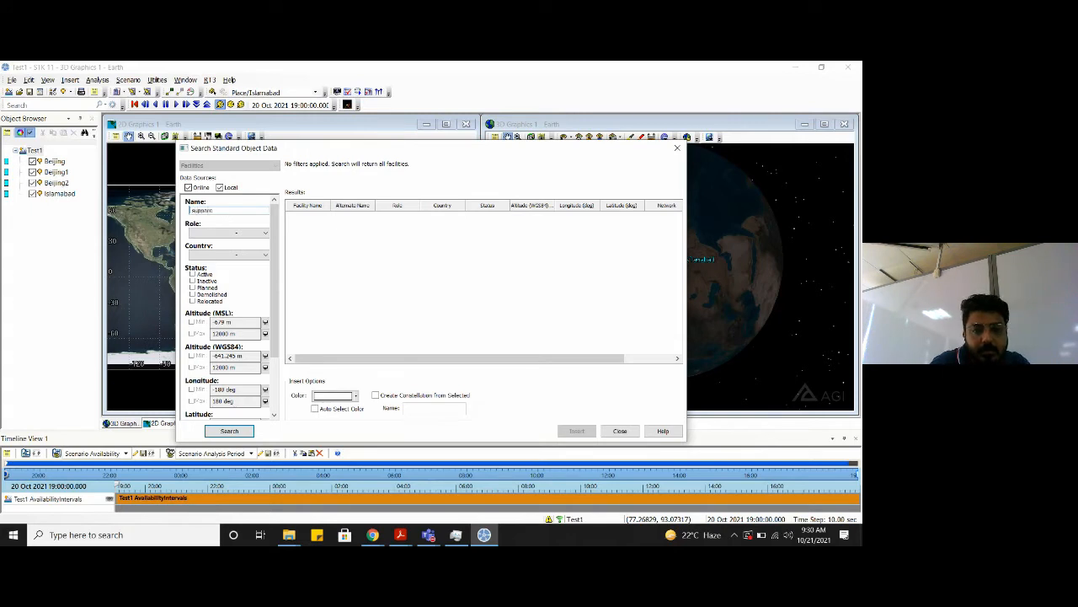
pyautogui.write('o')
pyautogui.press('Return')
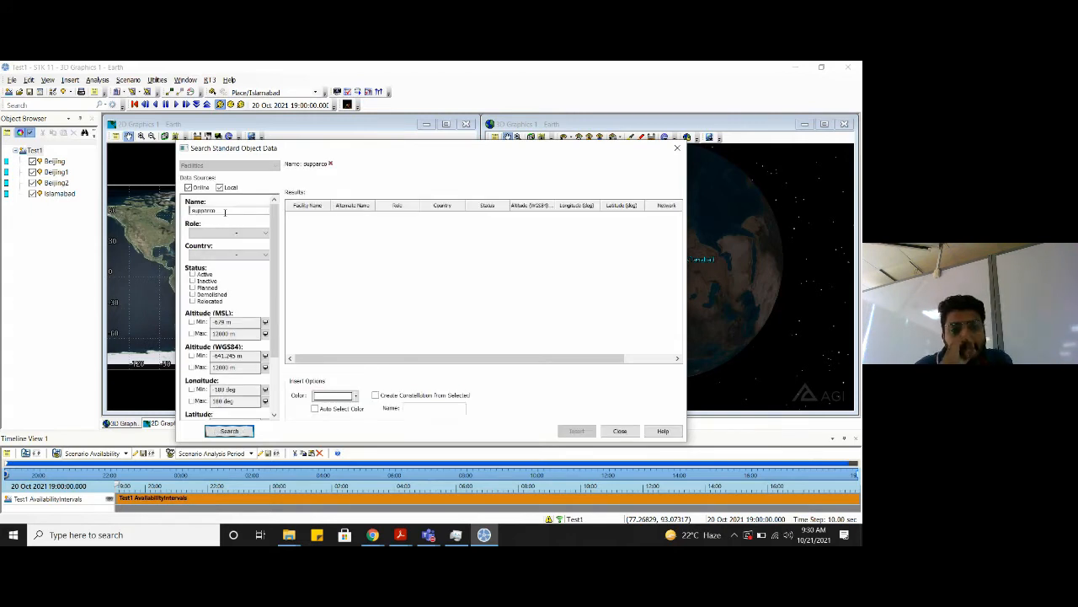
pyautogui.press('Return')
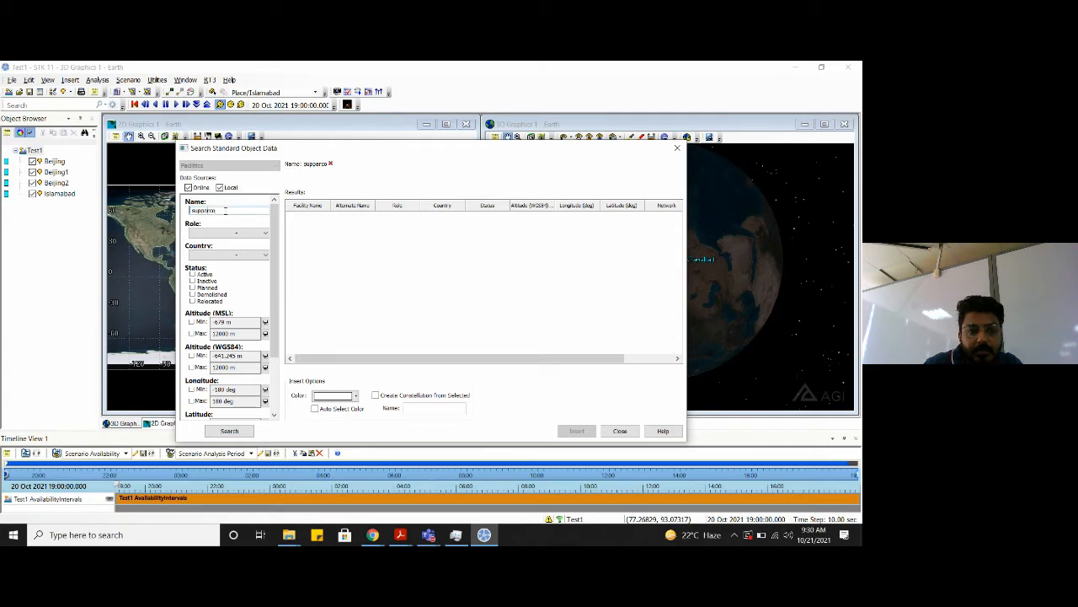
pyautogui.press('BackSpace')
pyautogui.press('Return')
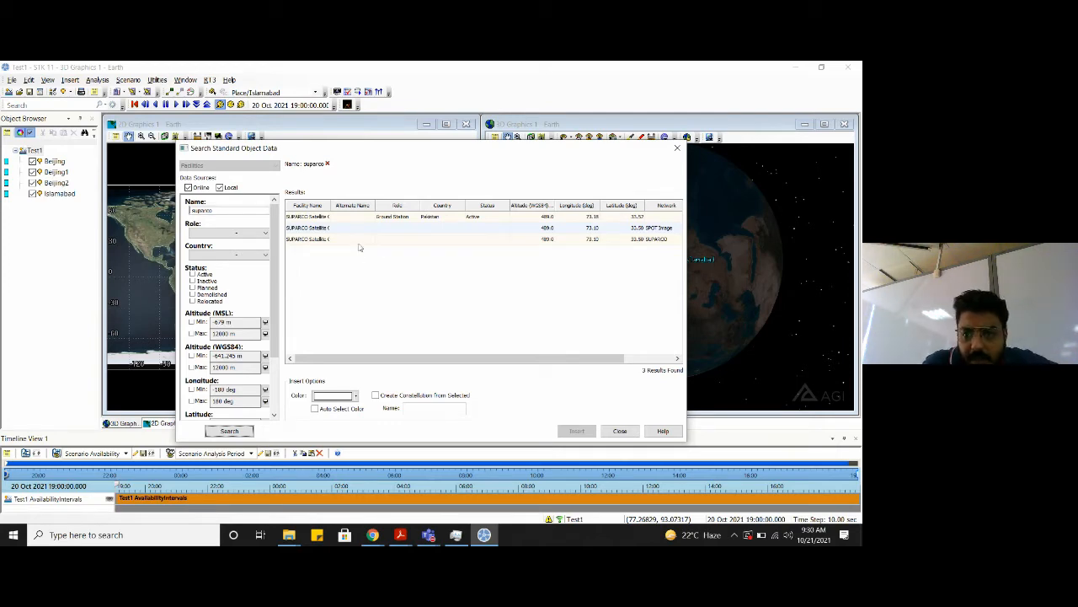
# Insert the Local Database ground station entry belonging to the SUPARCO network as a Facility and close the search
pyautogui.moveTo(485, 364); pyautogui.dragTo(565, 366)
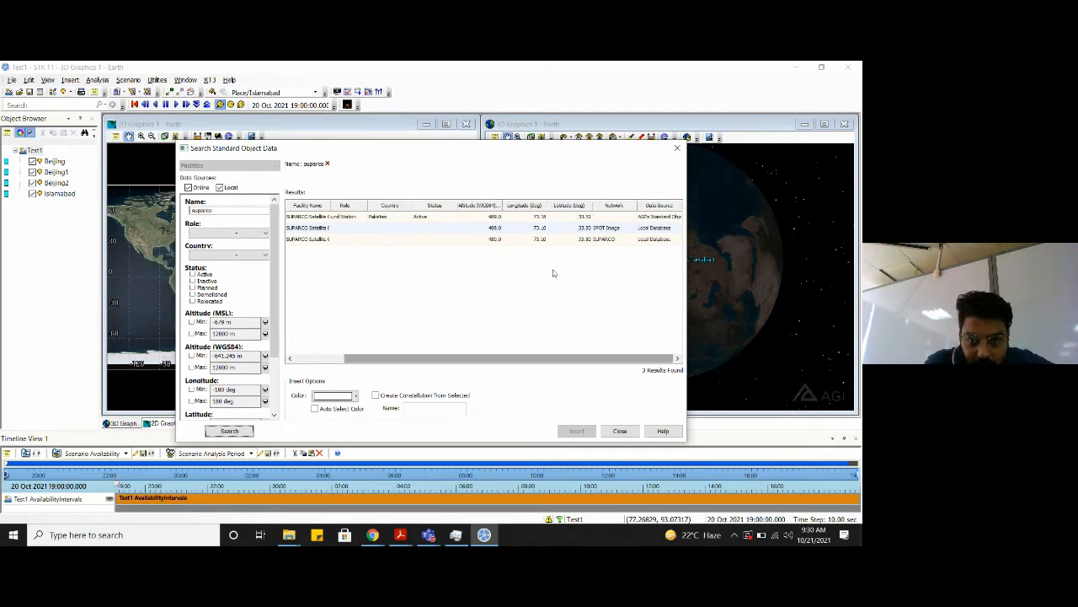
pyautogui.click(554, 243)
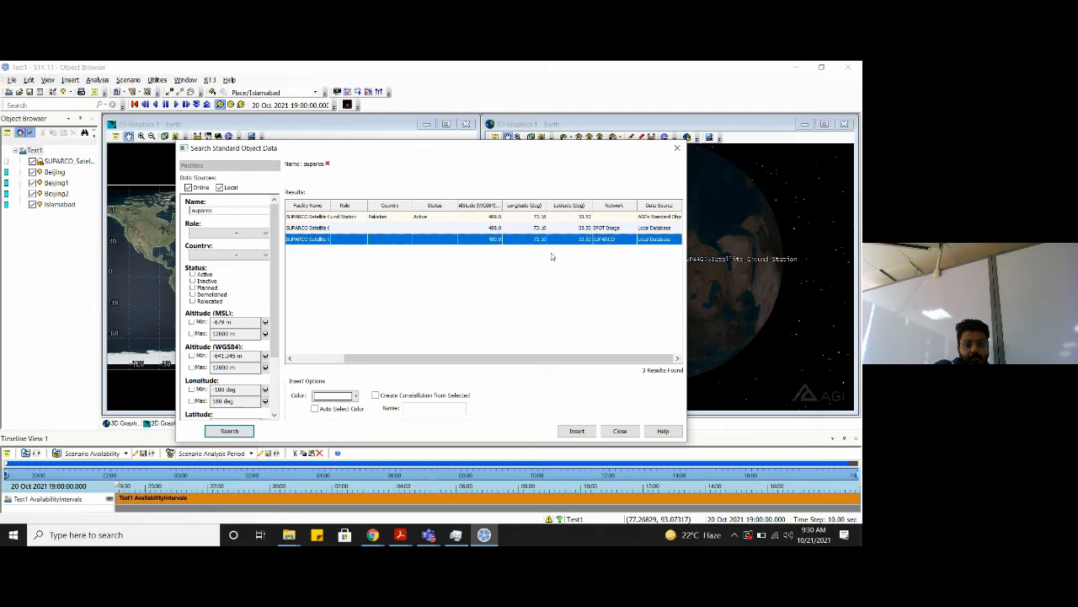
pyautogui.click(624, 431)
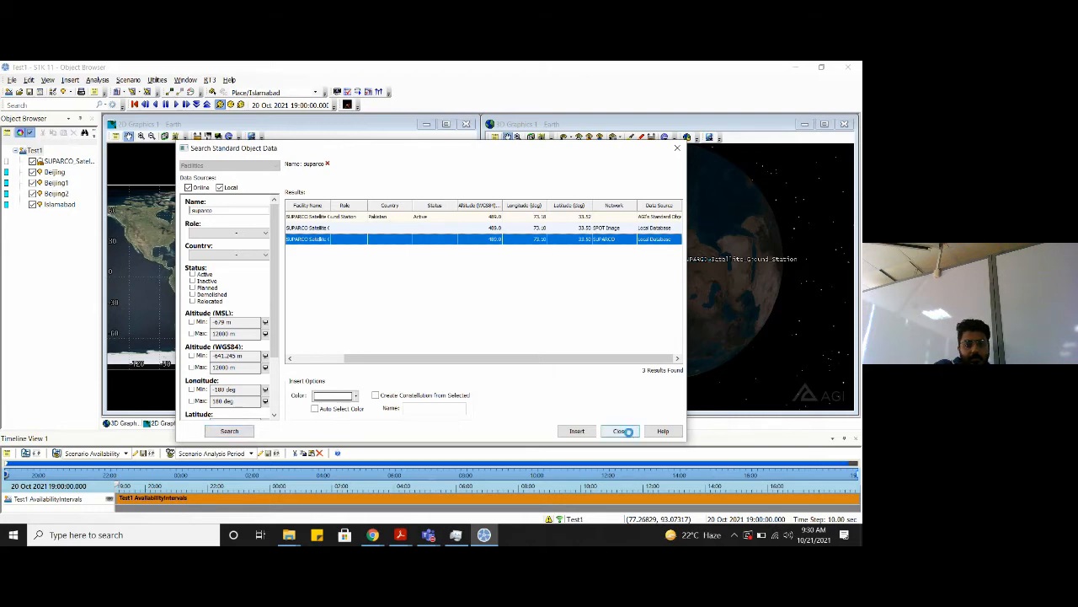
# Zoom and rotate the 3D globe to examine the SUPARCO ground station, restoring the default view and bringing Asia into sight
pyautogui.scroll(10, 665, 307)
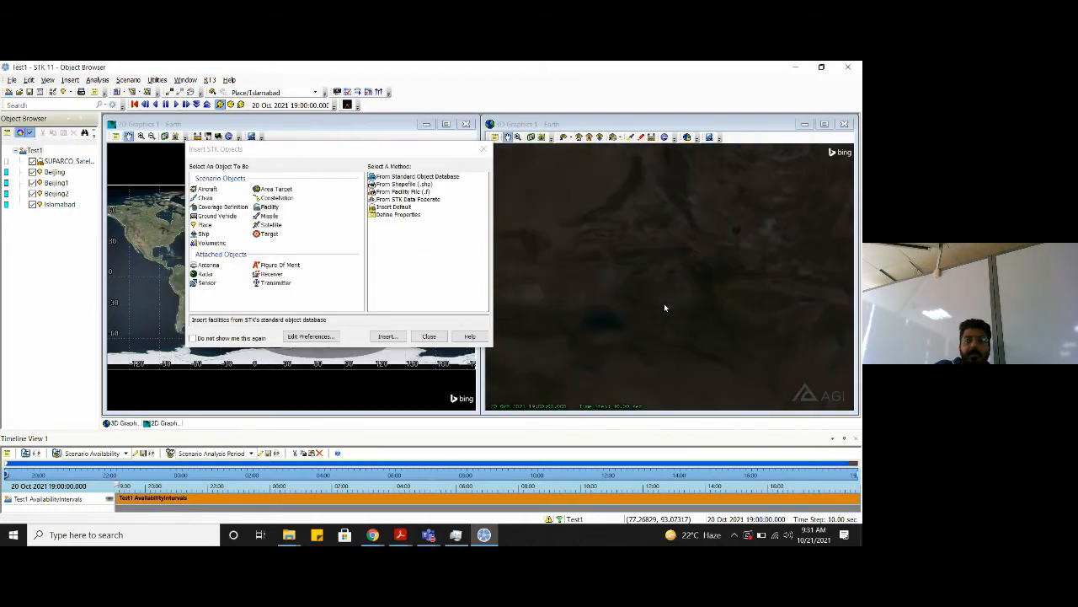
pyautogui.scroll(-5, 697, 259)
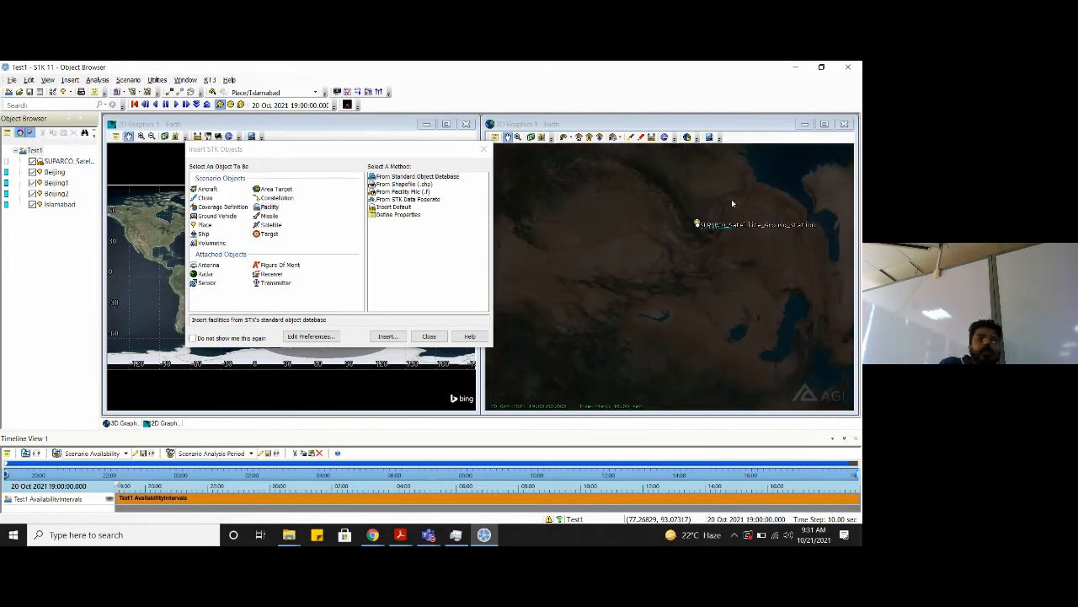
pyautogui.scroll(2, 743, 217)
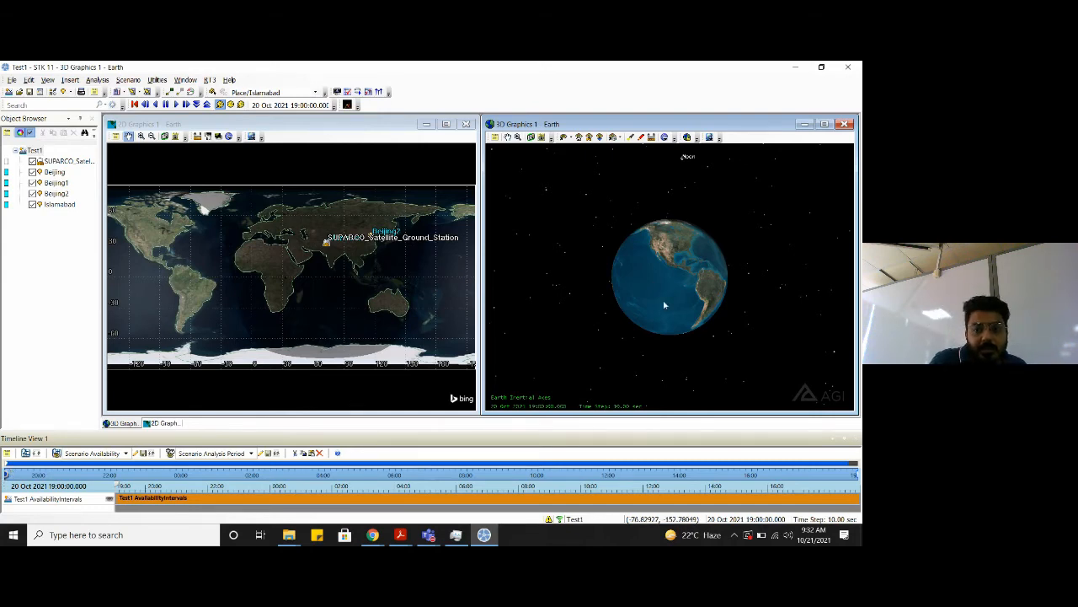
pyautogui.scroll(2, 663, 304)
pyautogui.scroll(-5, 661, 301)
pyautogui.moveTo(636, 321); pyautogui.dragTo(671, 266)
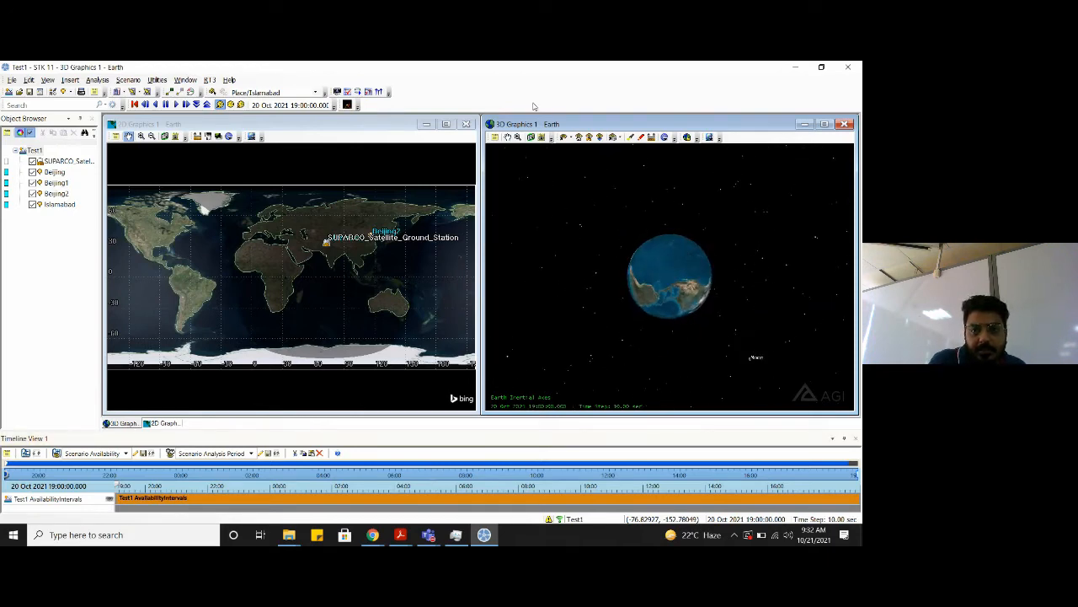
pyautogui.click(566, 136)
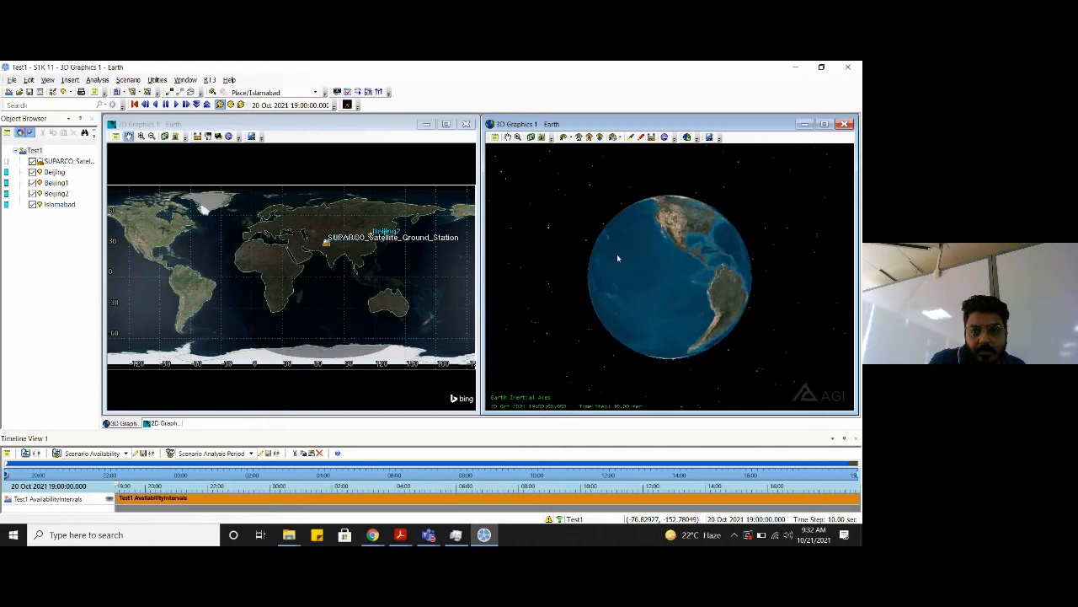
pyautogui.moveTo(618, 258); pyautogui.dragTo(801, 265)
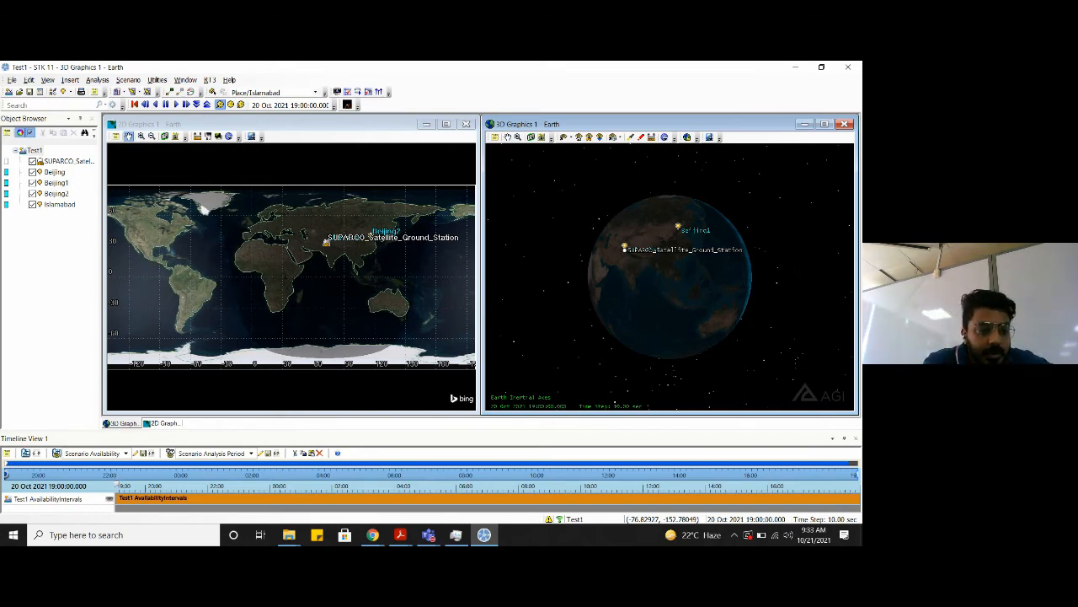
# Move the scenario time forward to 21 Oct 2021 05:39 and back to the 20 Oct 19:00 start to examine the day and night areas
pyautogui.click(70, 490)
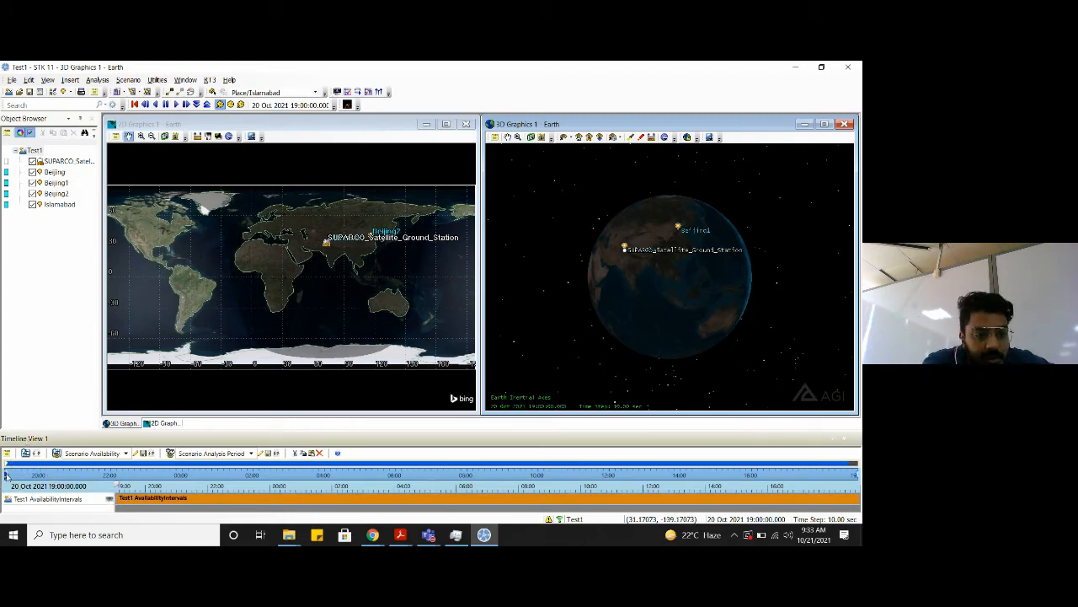
pyautogui.moveTo(119, 486); pyautogui.dragTo(245, 487)
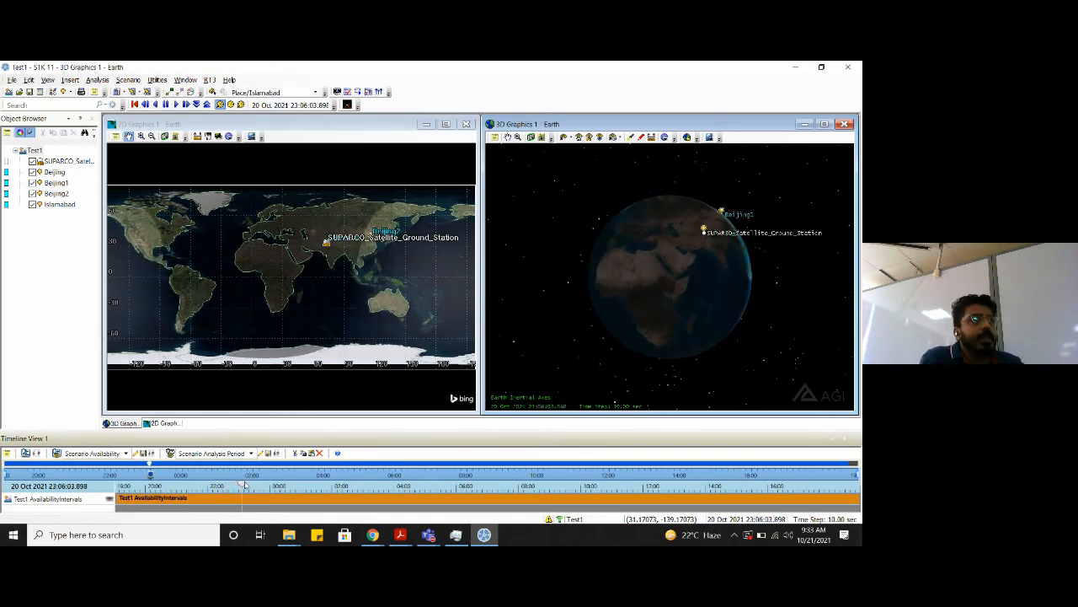
pyautogui.moveTo(244, 487); pyautogui.dragTo(448, 462)
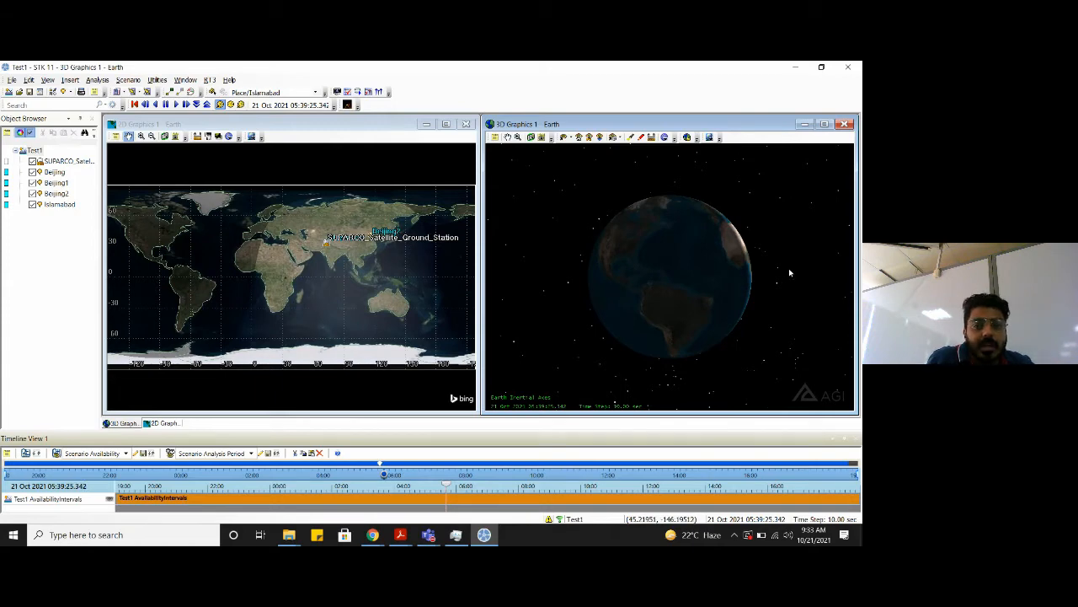
pyautogui.moveTo(788, 268)
pyautogui.mouseDown()
pyautogui.moveTo(621, 241)
pyautogui.moveTo(681, 281)
pyautogui.moveTo(801, 292)
pyautogui.moveTo(799, 219)
pyautogui.moveTo(747, 213)
pyautogui.moveTo(717, 229)
pyautogui.mouseUp()
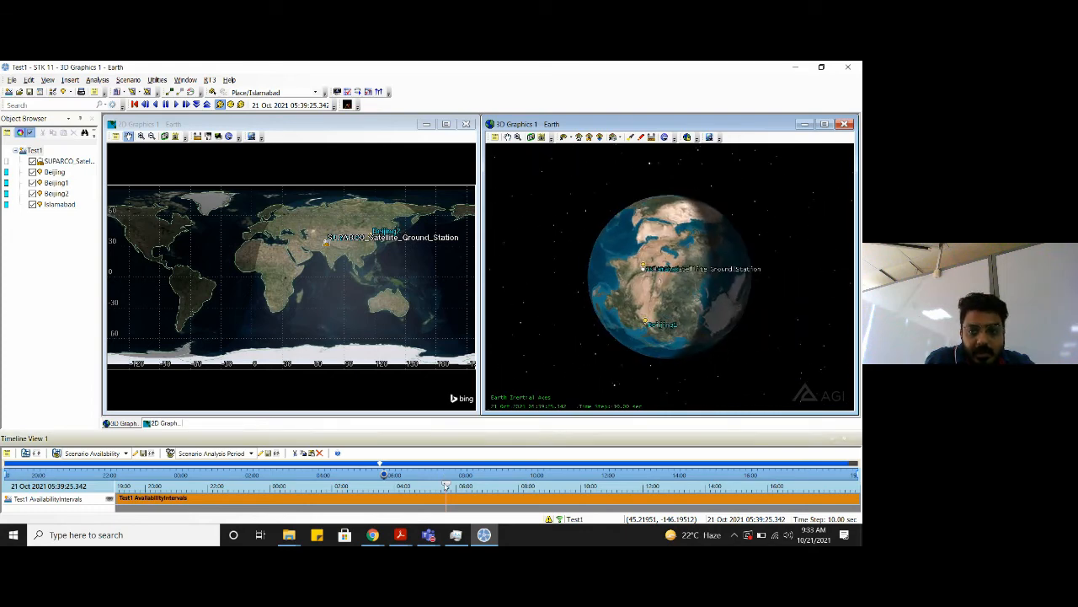
pyautogui.moveTo(447, 486)
pyautogui.mouseDown()
pyautogui.moveTo(522, 486)
pyautogui.moveTo(429, 487)
pyautogui.mouseUp()
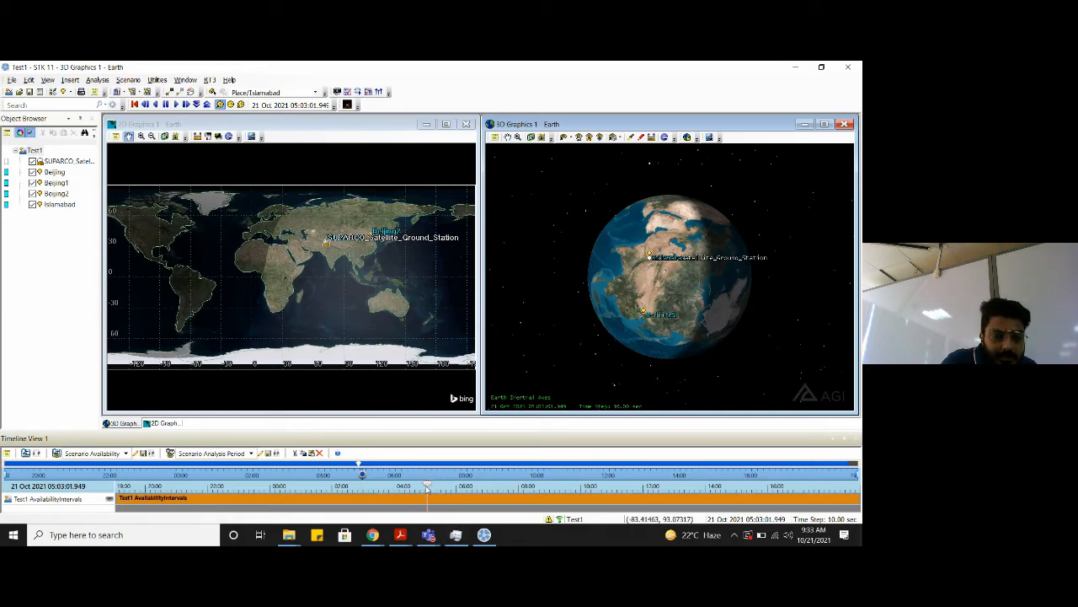
pyautogui.moveTo(427, 489); pyautogui.dragTo(89, 503)
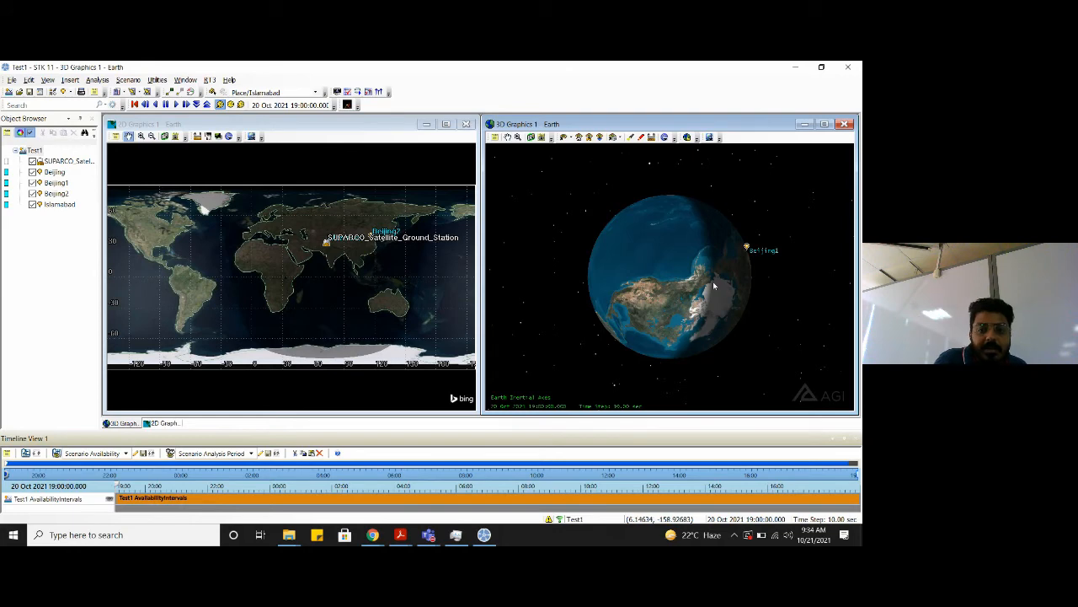
# Rotate the globe and examine the lighting at Islamabad and Beijing by moving the time to 21 Oct 2021 05:35 and back to the start
pyautogui.moveTo(758, 287)
pyautogui.mouseDown()
pyautogui.moveTo(734, 280)
pyautogui.moveTo(731, 260)
pyautogui.moveTo(699, 240)
pyautogui.mouseUp()
pyautogui.scroll(-1, 731, 260)
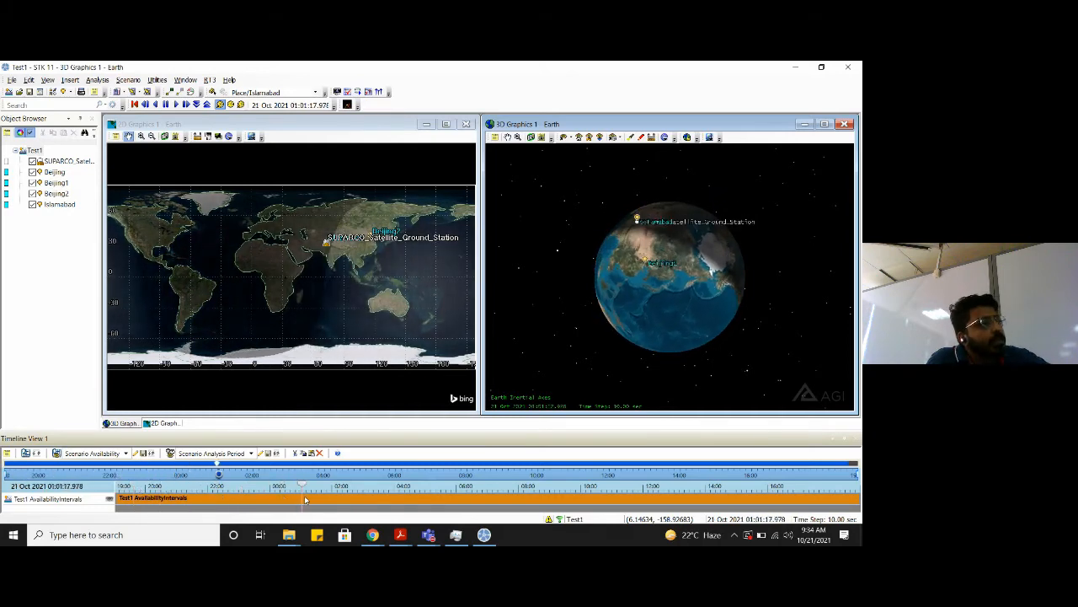
pyautogui.moveTo(304, 496); pyautogui.dragTo(445, 487)
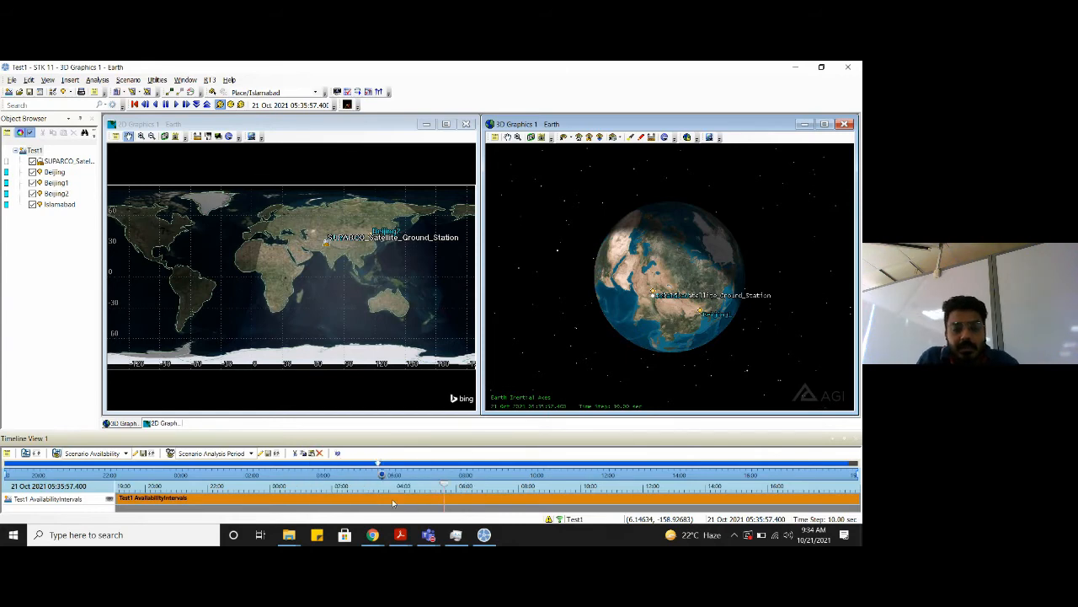
pyautogui.moveTo(447, 486)
pyautogui.mouseDown()
pyautogui.moveTo(855, 487)
pyautogui.moveTo(834, 458)
pyautogui.moveTo(290, 464)
pyautogui.moveTo(5, 541)
pyautogui.mouseUp()
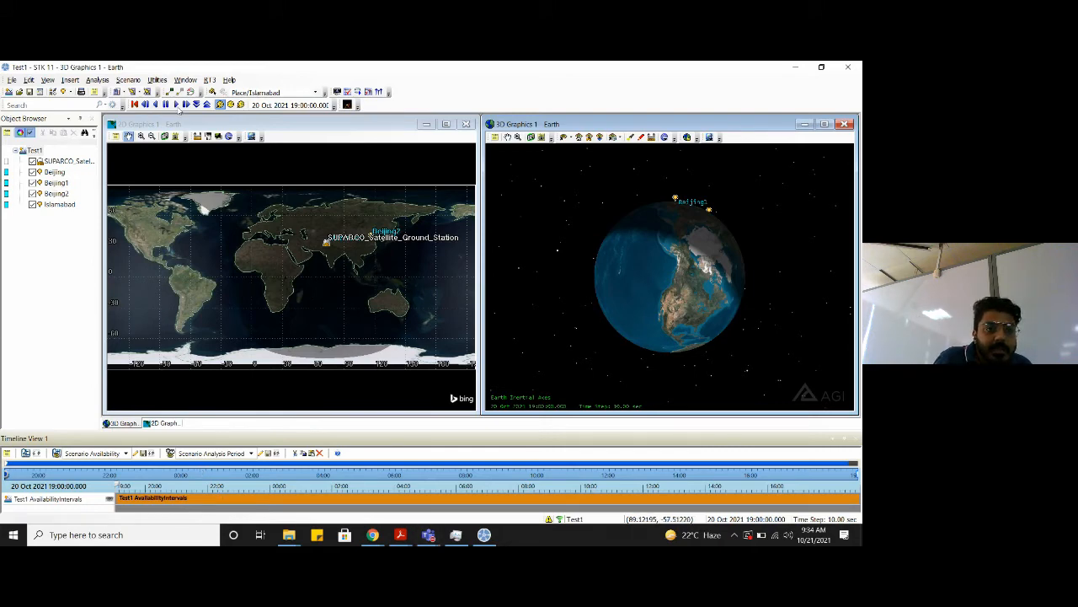
# Play the scenario animation forward, increase its time step to 600 sec and pause it
pyautogui.click(176, 105)
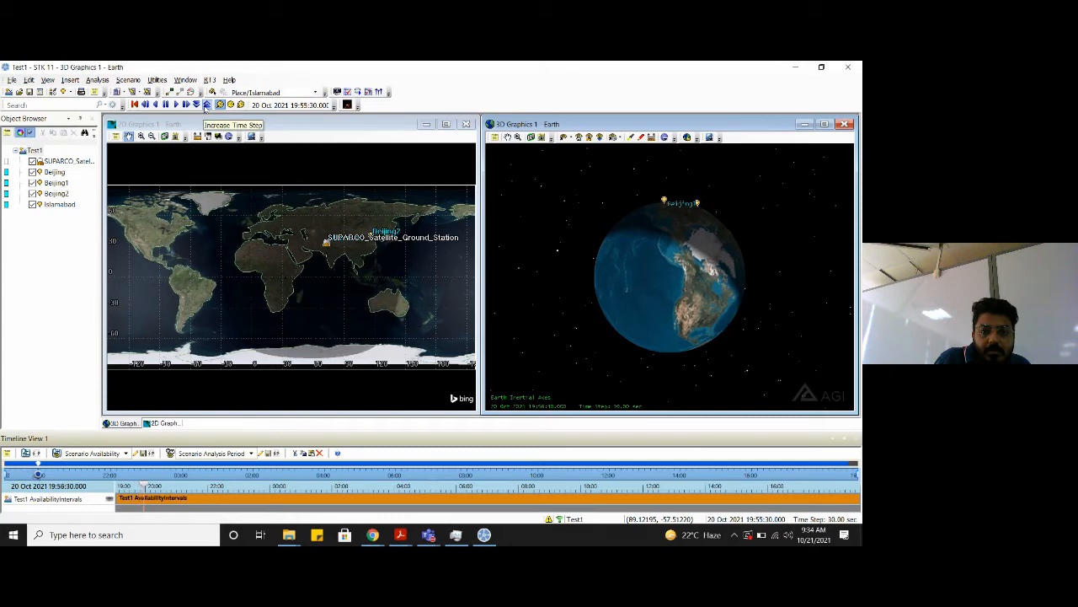
pyautogui.click(207, 104)
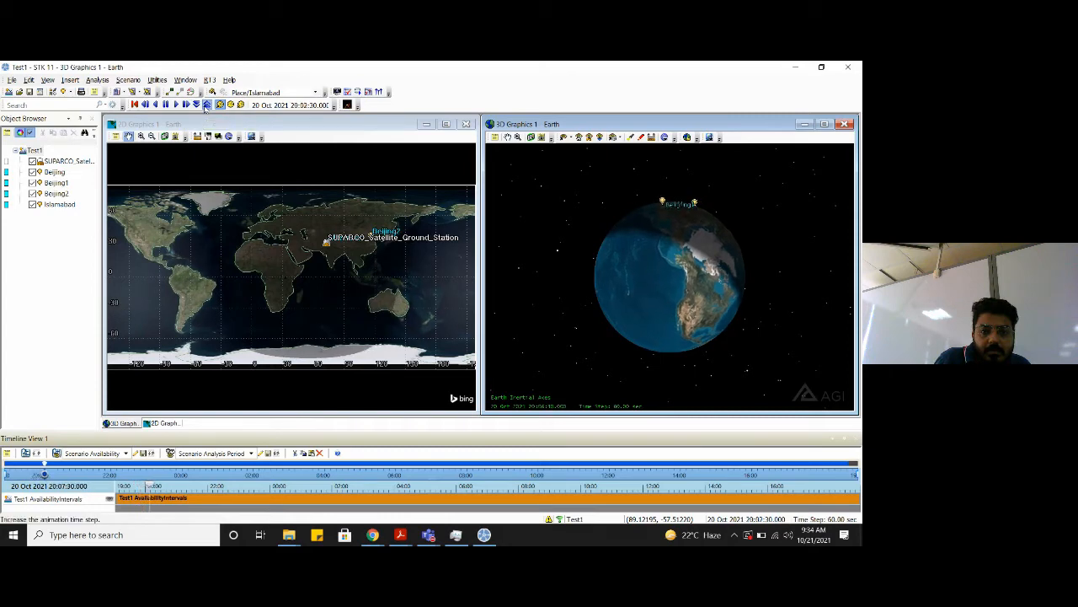
pyautogui.click(207, 104)
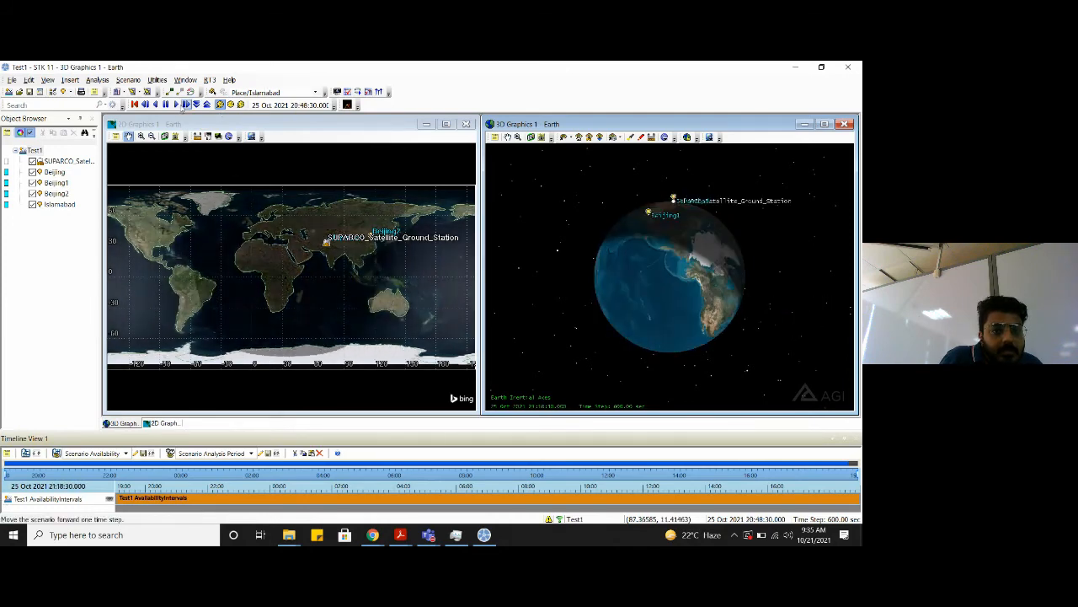
pyautogui.click(167, 105)
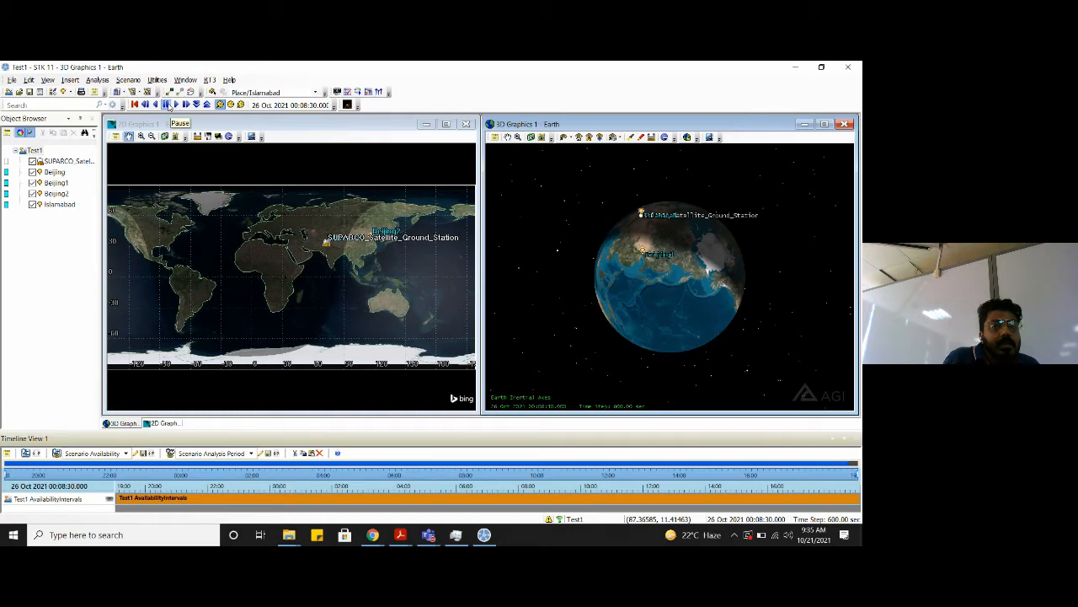
# Play the scenario animation in reverse and reset it to the scenario start time
pyautogui.scroll(-3, 756, 286)
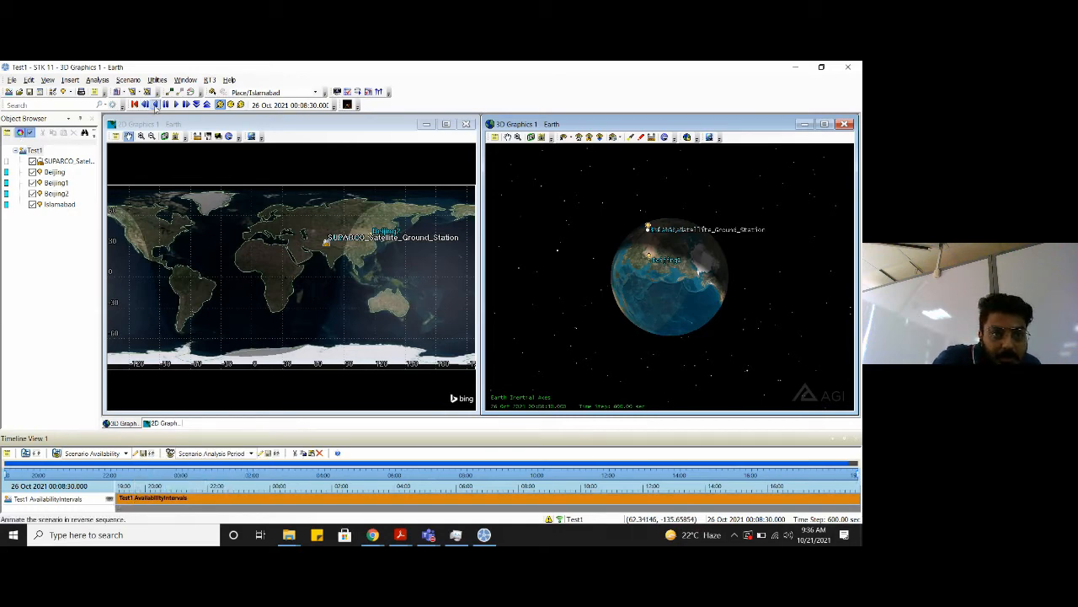
pyautogui.click(156, 106)
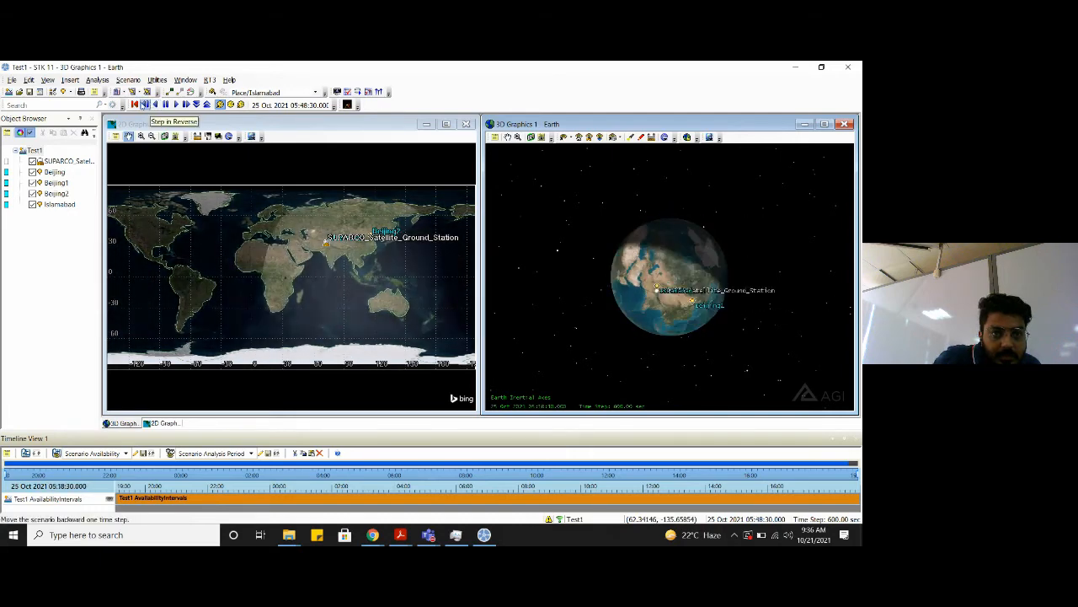
pyautogui.click(135, 104)
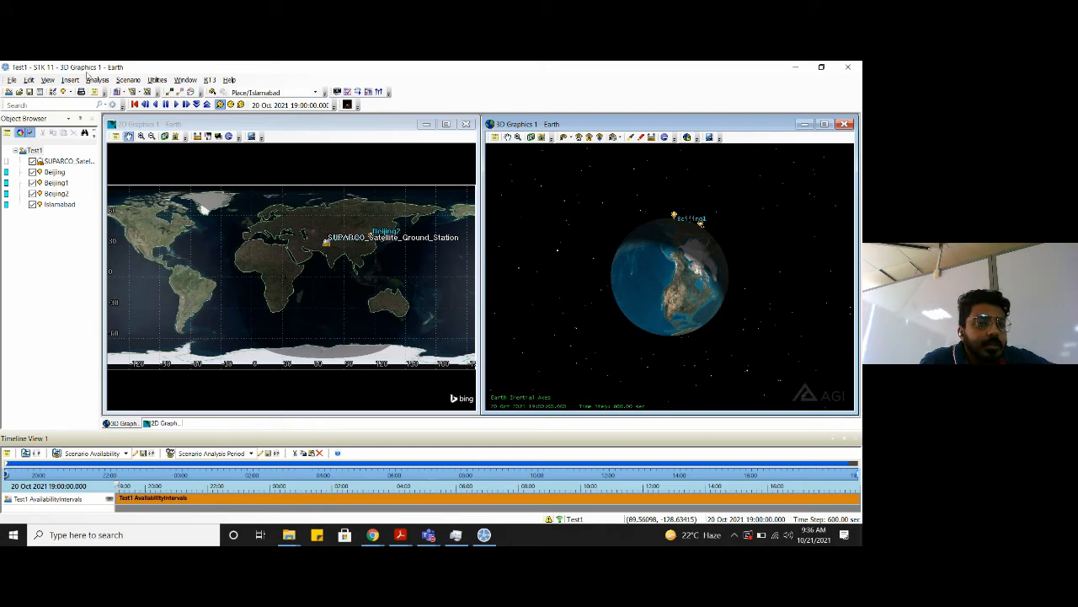
# Insert a new Satellite with the Orbit Wizard and name it CSAT
pyautogui.click(71, 79)
pyautogui.click(83, 89)
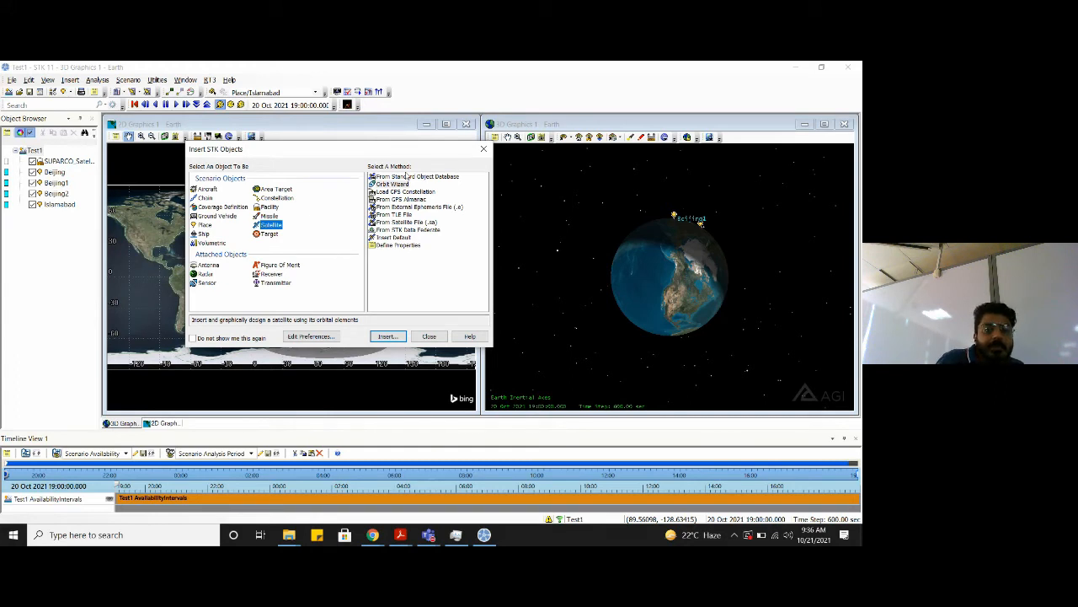
pyautogui.click(402, 185)
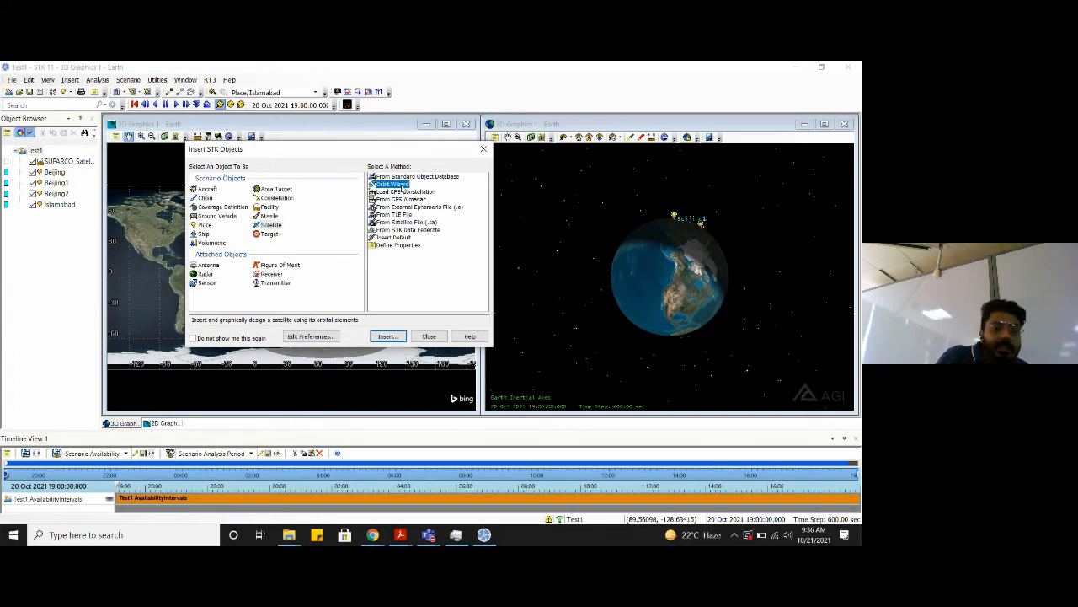
pyautogui.click(395, 336)
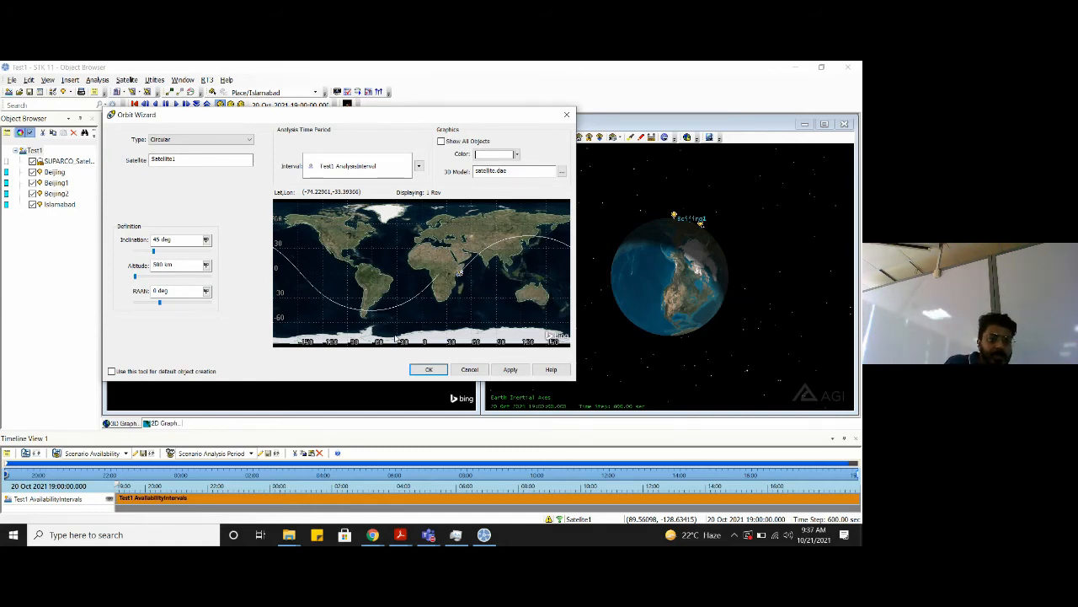
pyautogui.click(169, 158)
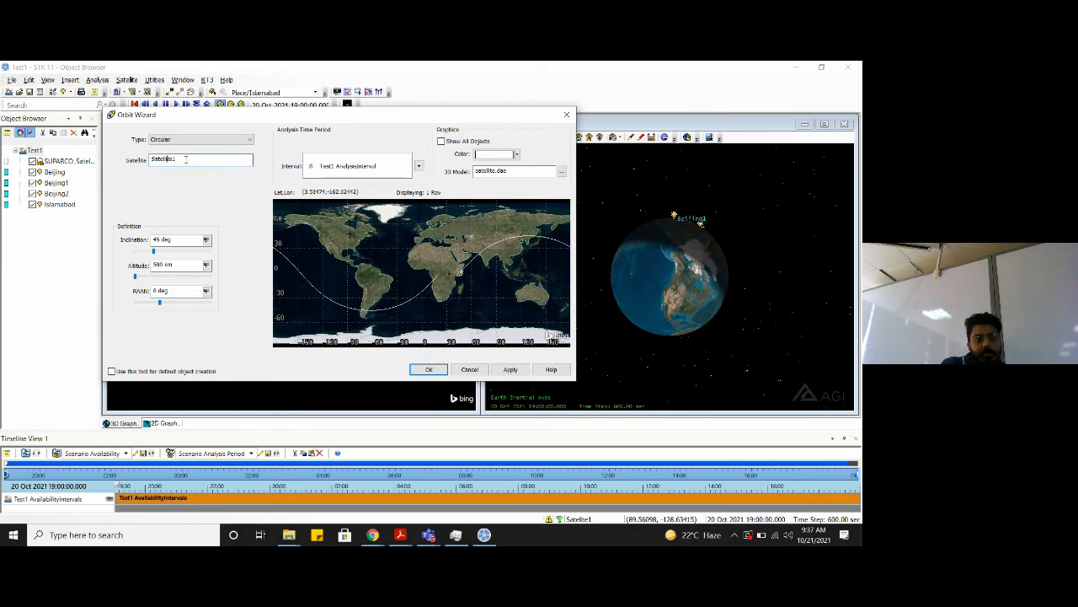
pyautogui.doubleClick(195, 159)
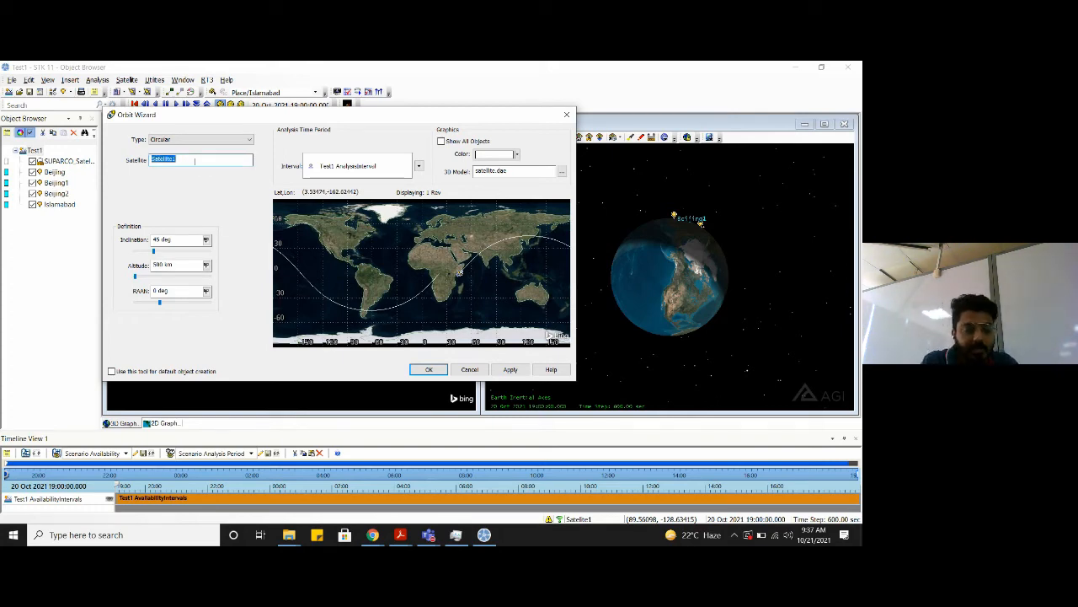
pyautogui.write('CSAT')
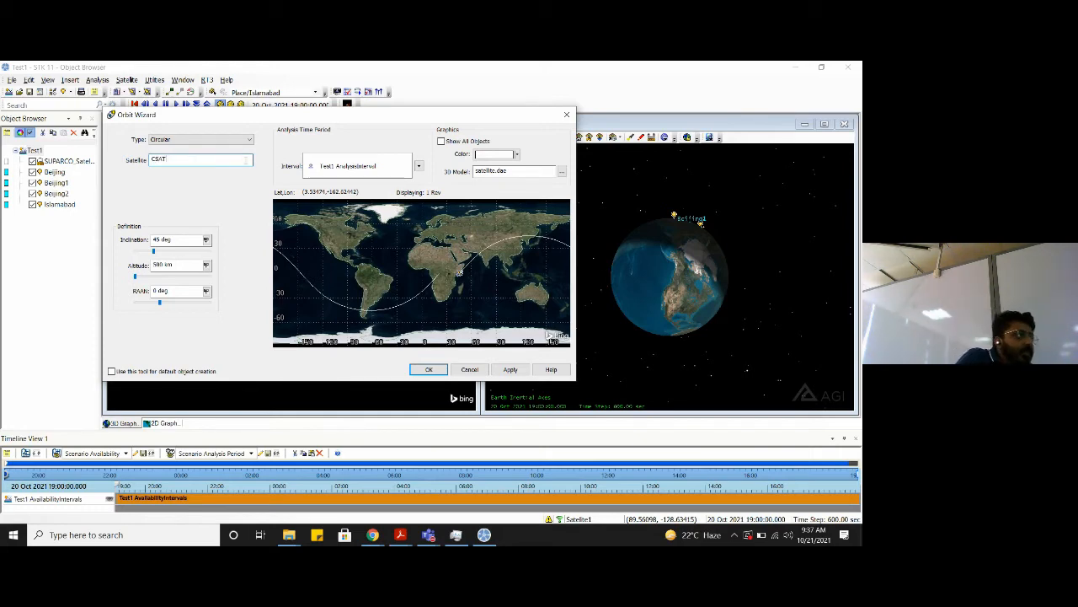
# Try the Geosynchronous, Critically Inclined and Orbit Designer types for CSAT and return the orbit type to Circular
pyautogui.click(241, 139)
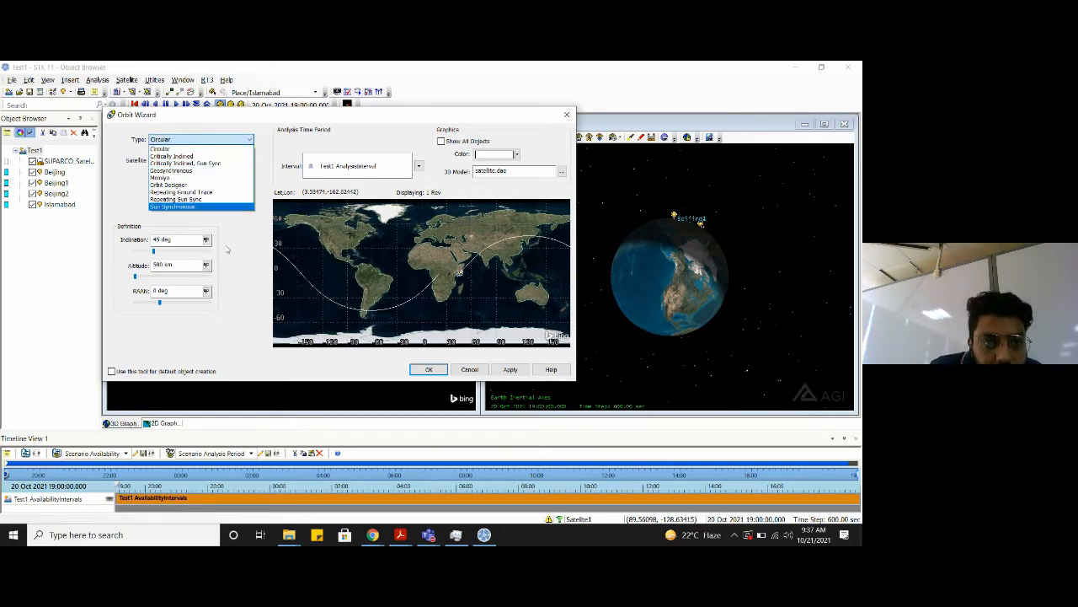
pyautogui.click(240, 171)
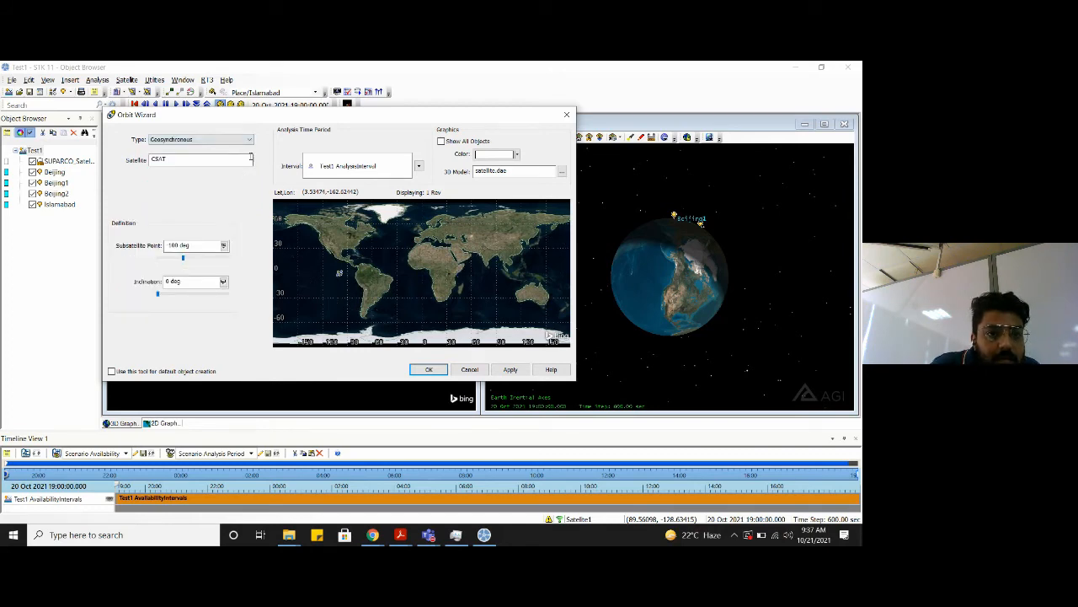
pyautogui.click(249, 140)
pyautogui.click(160, 148)
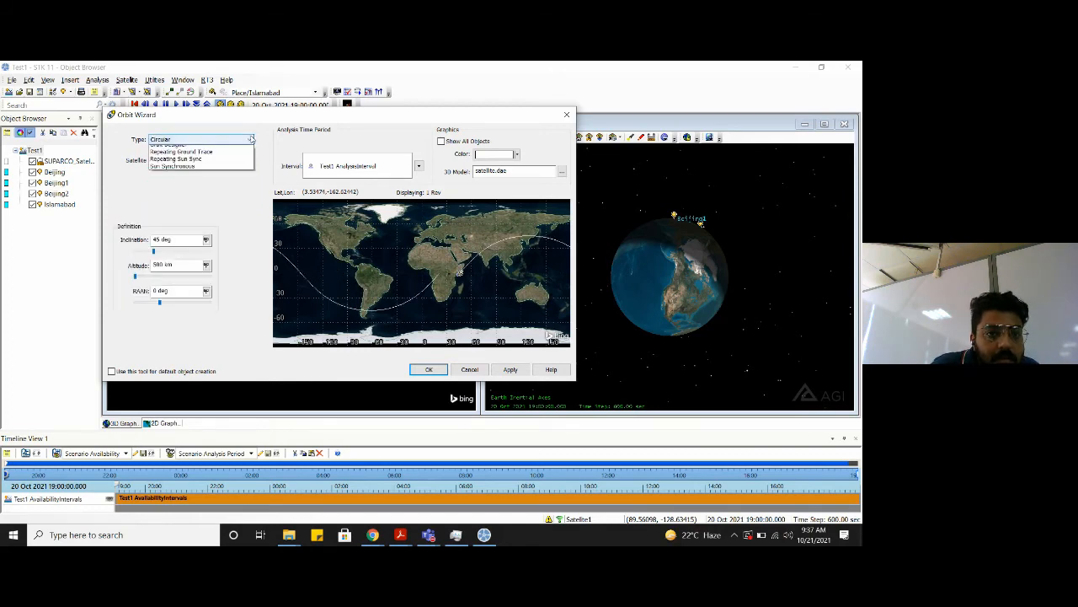
pyautogui.click(249, 141)
pyautogui.click(172, 156)
pyautogui.click(251, 139)
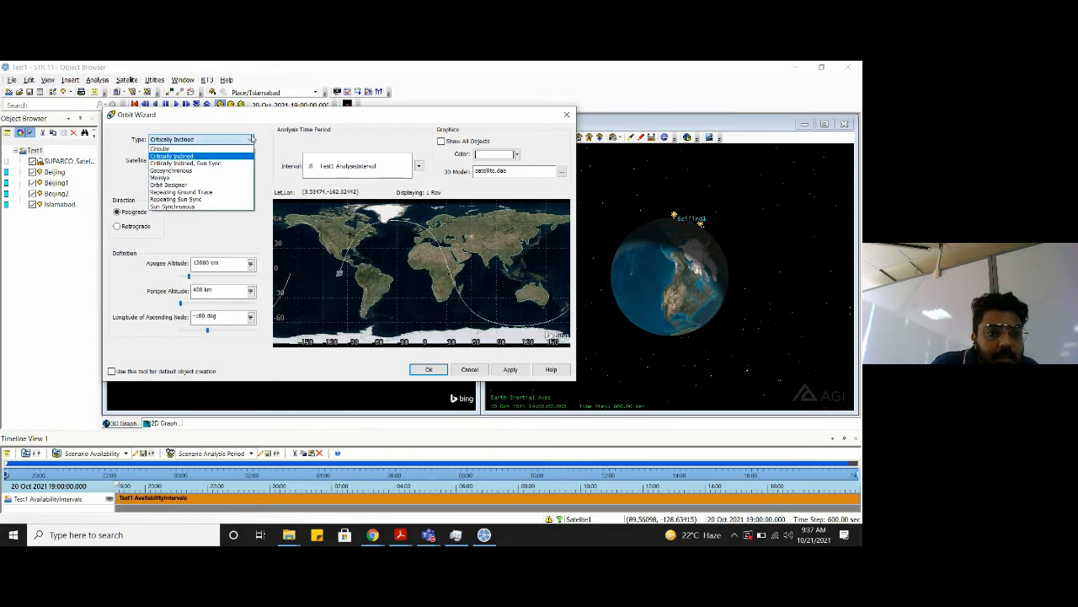
pyautogui.click(243, 185)
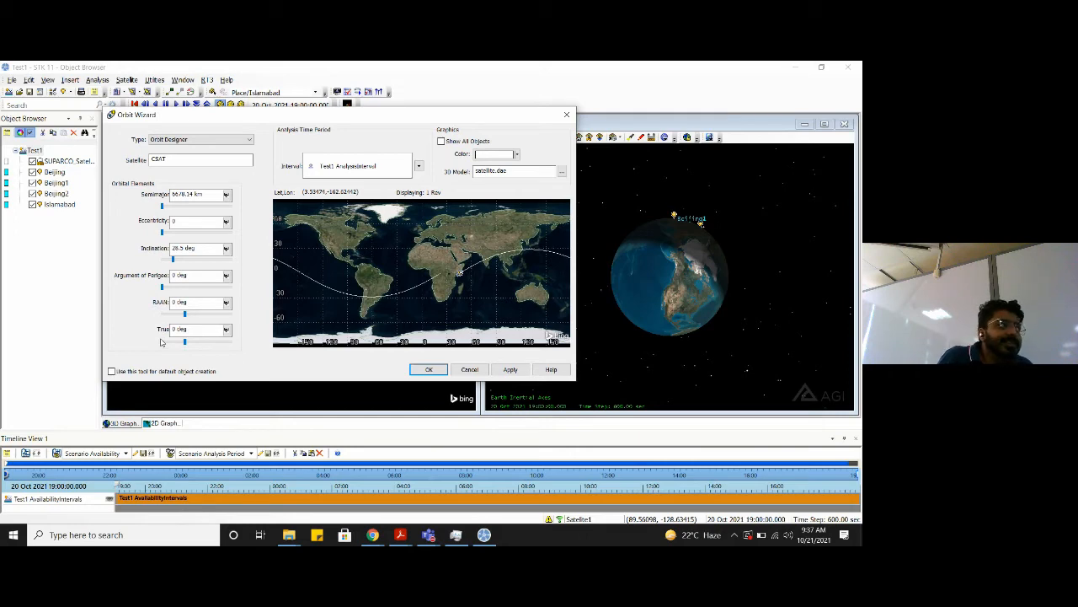
pyautogui.click(224, 143)
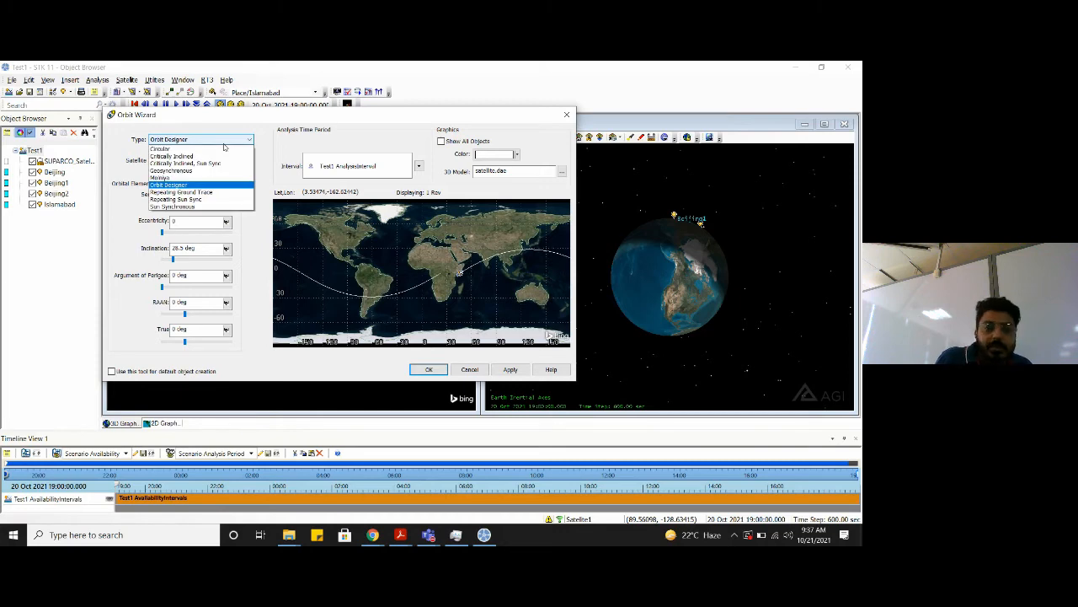
pyautogui.click(215, 154)
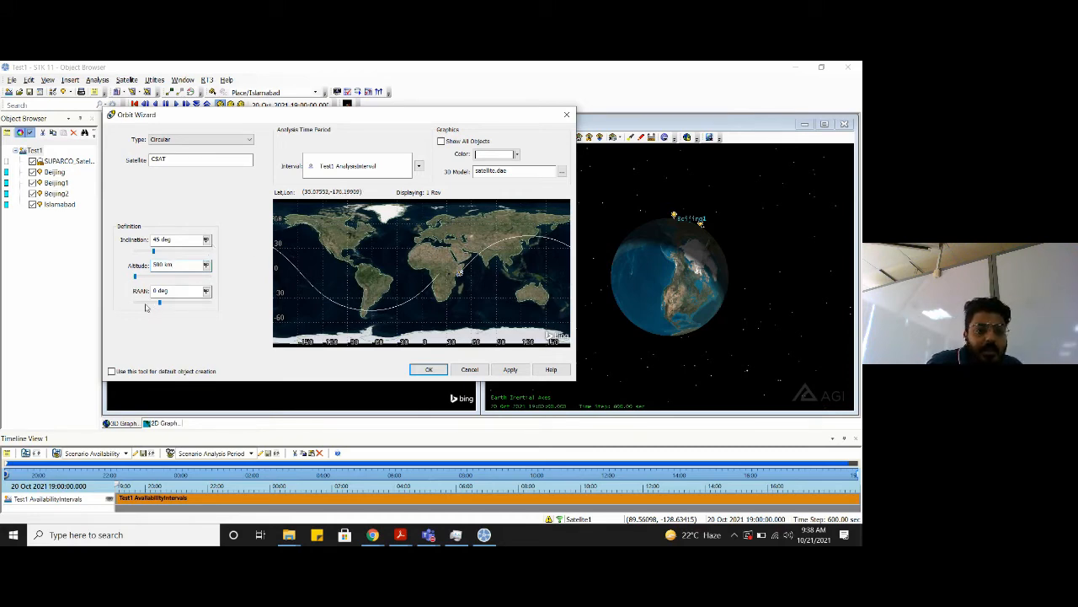
# Set CSAT's RAAN to -10 deg and create the satellite with its circular orbit
pyautogui.moveTo(159, 302); pyautogui.dragTo(155, 306)
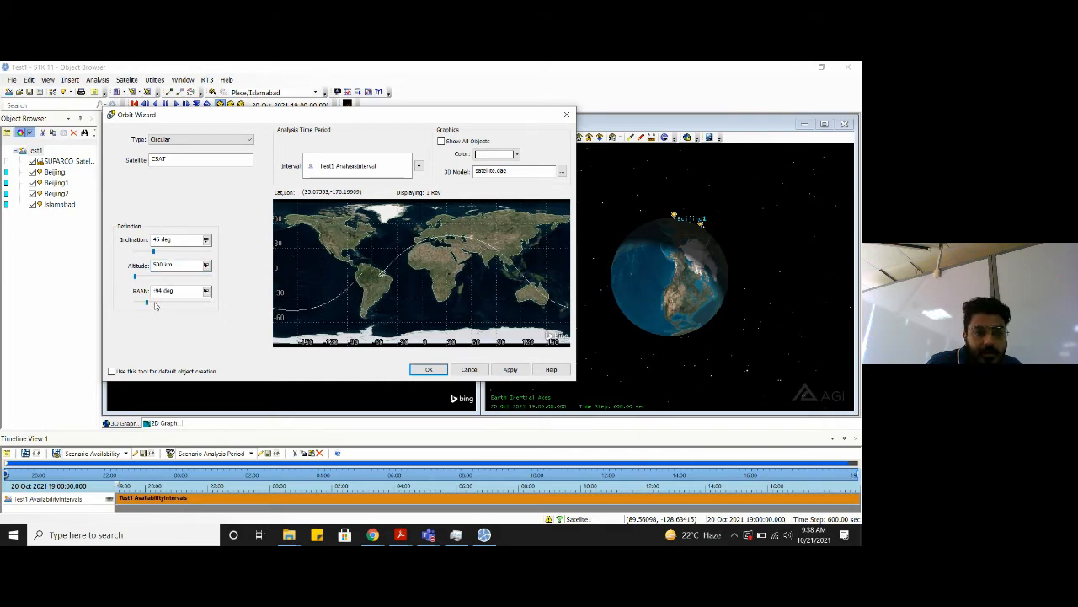
pyautogui.doubleClick(160, 292)
pyautogui.write('19:')
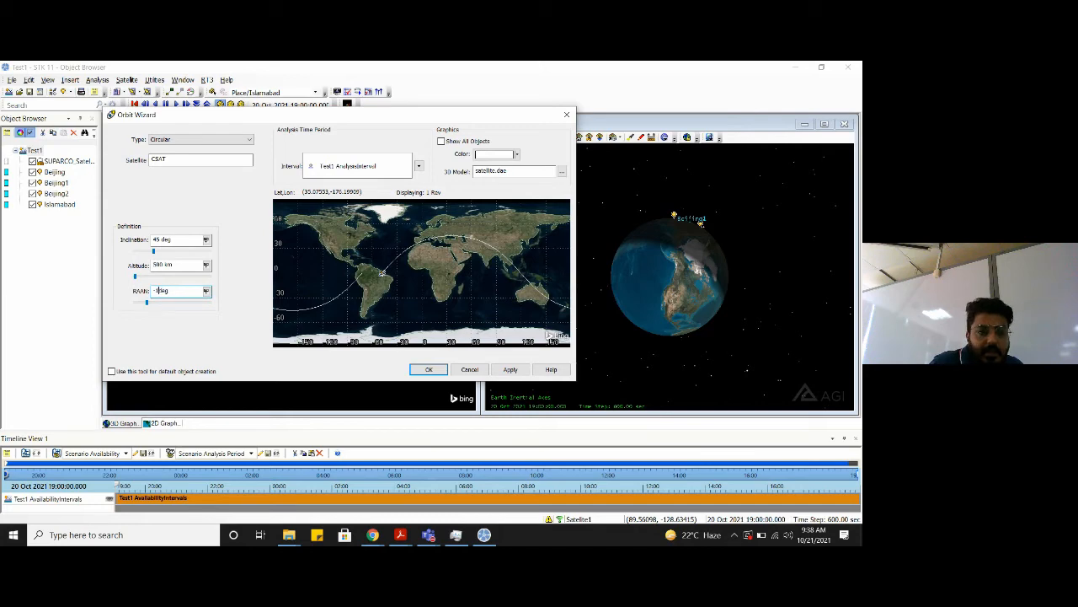
pyautogui.write('0')
pyautogui.click(432, 369)
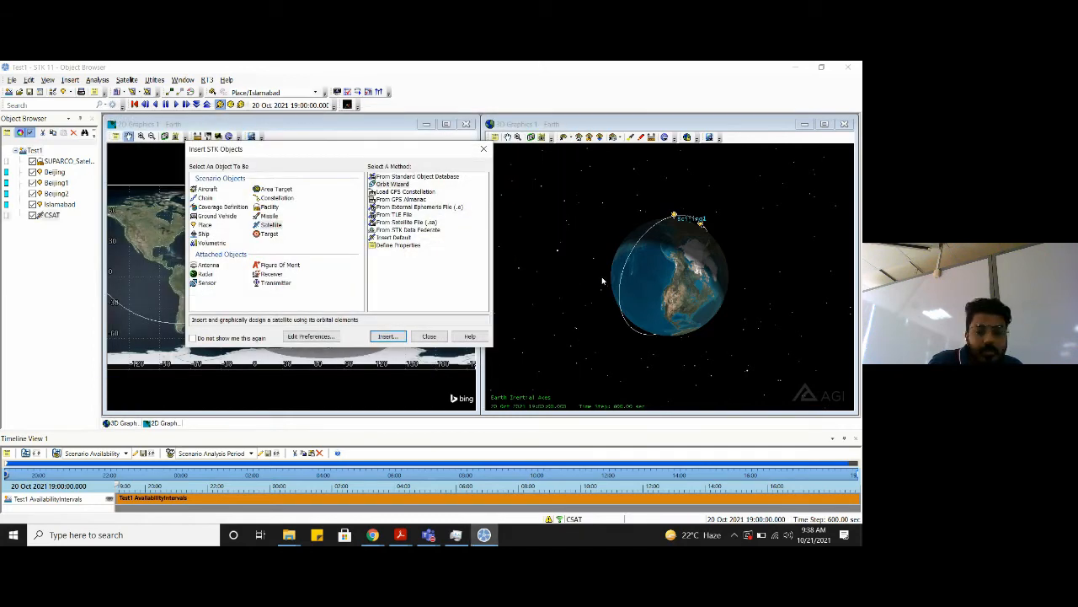
# Rotate the globe to examine CSAT's orbit, and view the satellite's Basic Orbit properties
pyautogui.click(660, 311)
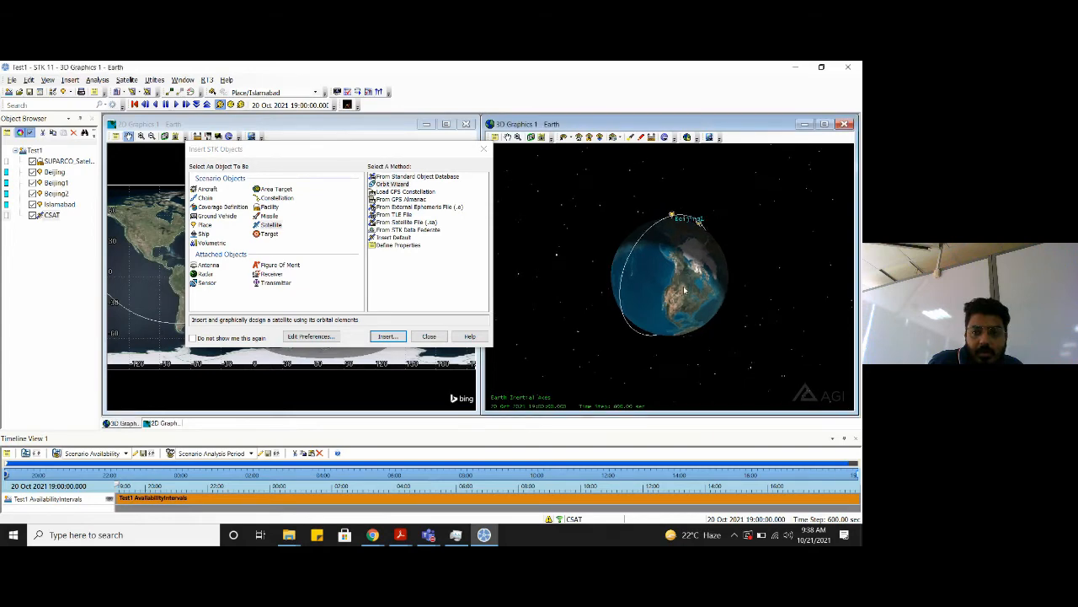
pyautogui.moveTo(677, 254); pyautogui.dragTo(650, 203)
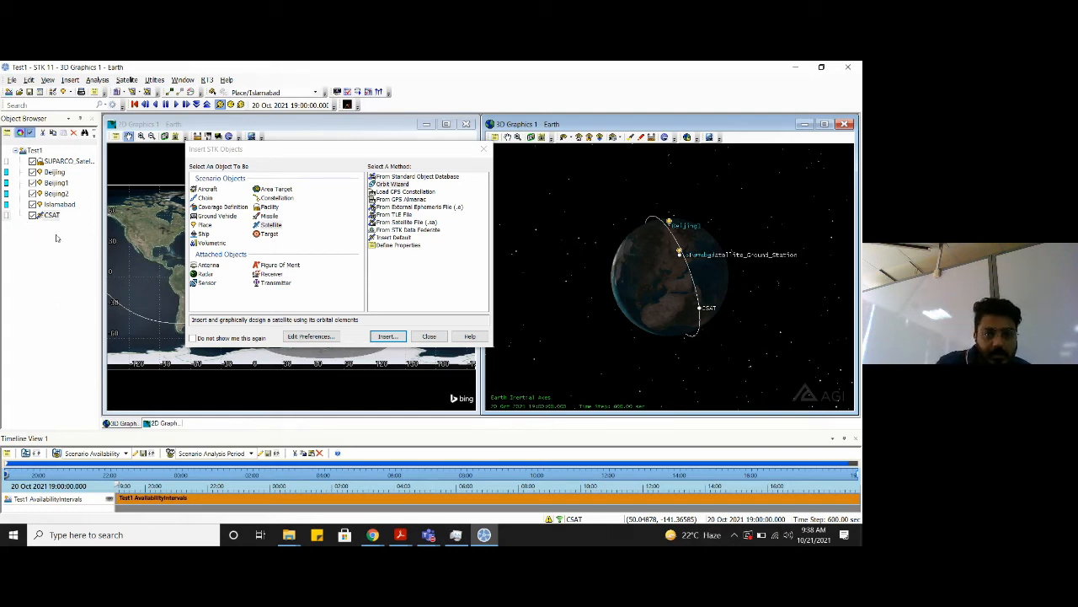
pyautogui.click(429, 336)
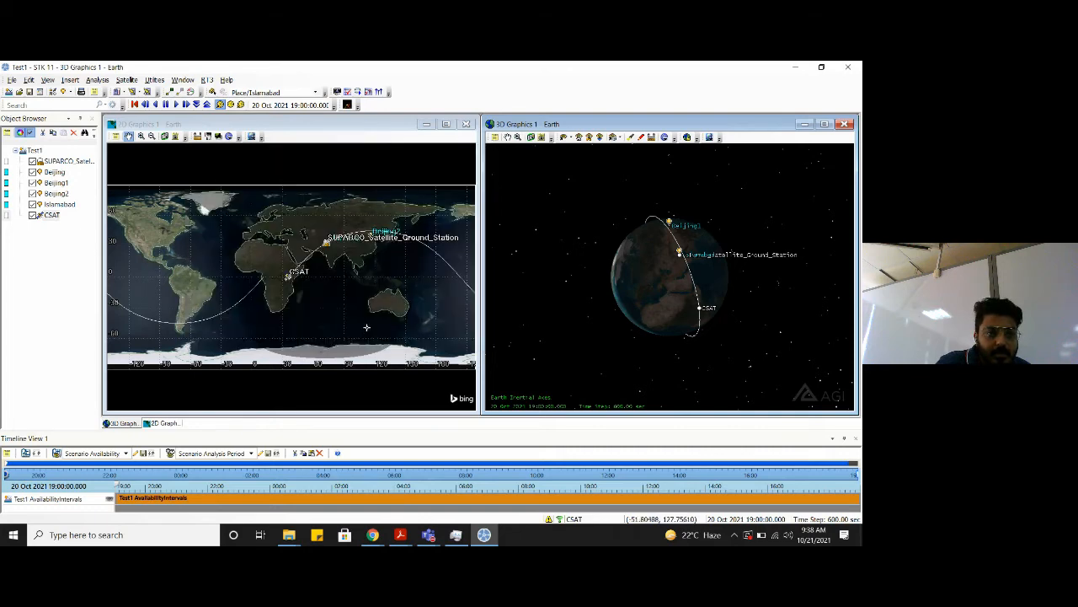
pyautogui.click(56, 220)
pyautogui.rightClick(55, 219)
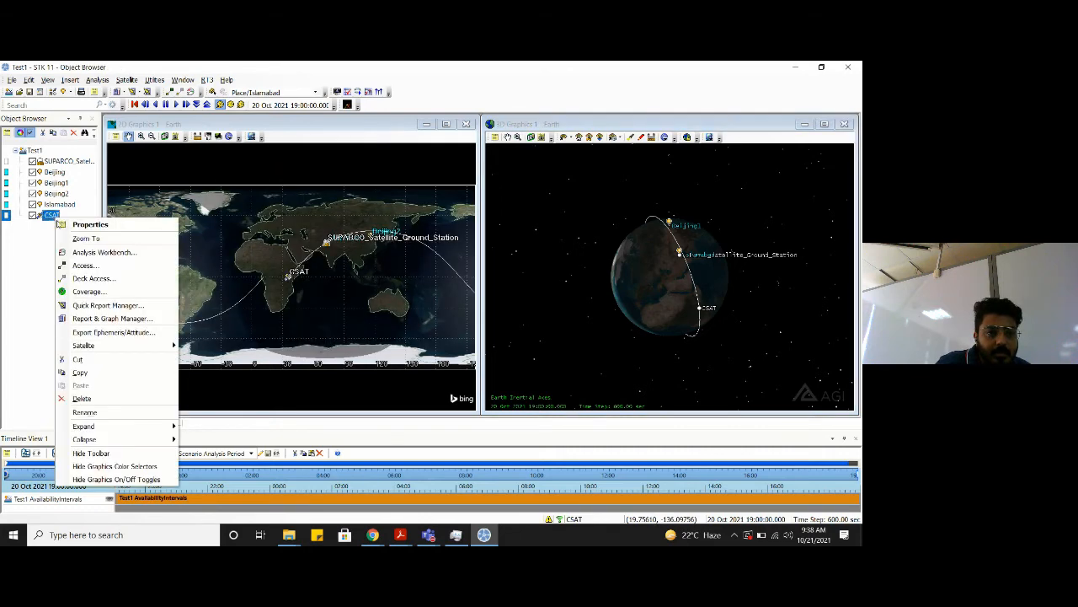
pyautogui.click(75, 227)
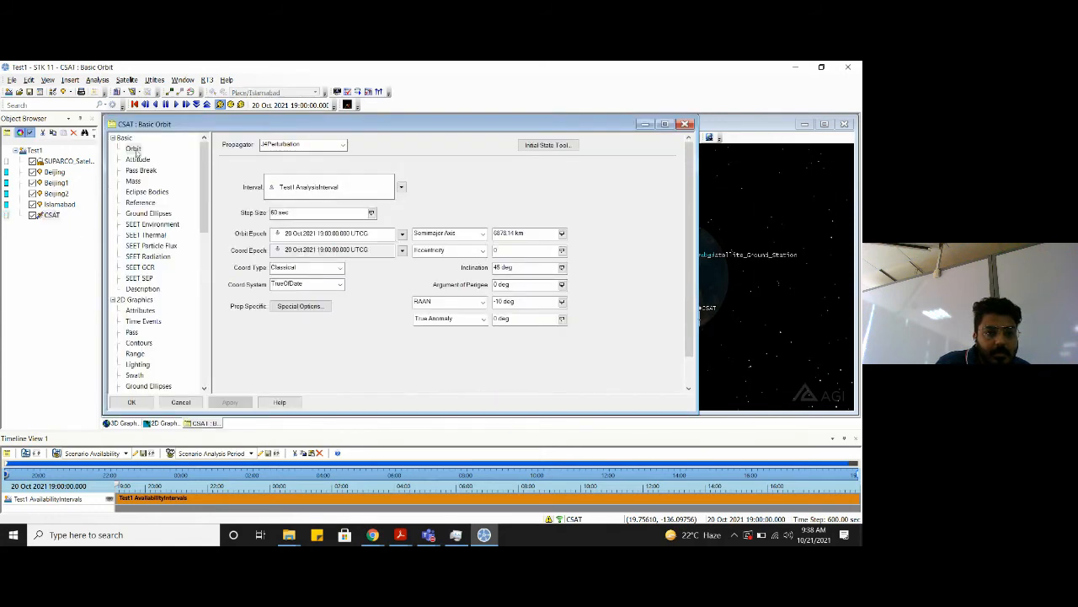
pyautogui.click(134, 149)
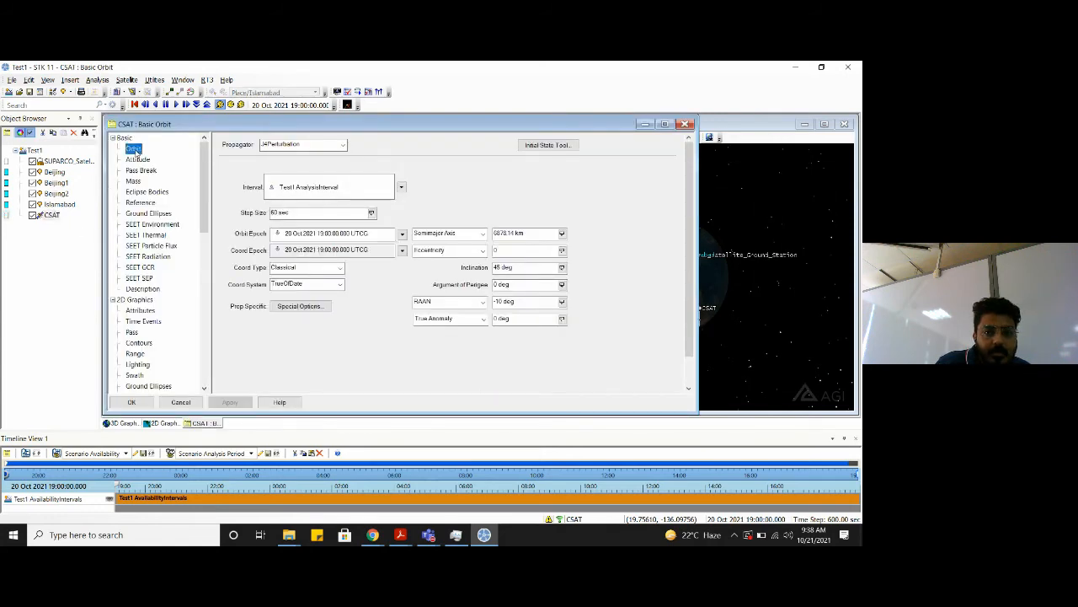
pyautogui.click(684, 125)
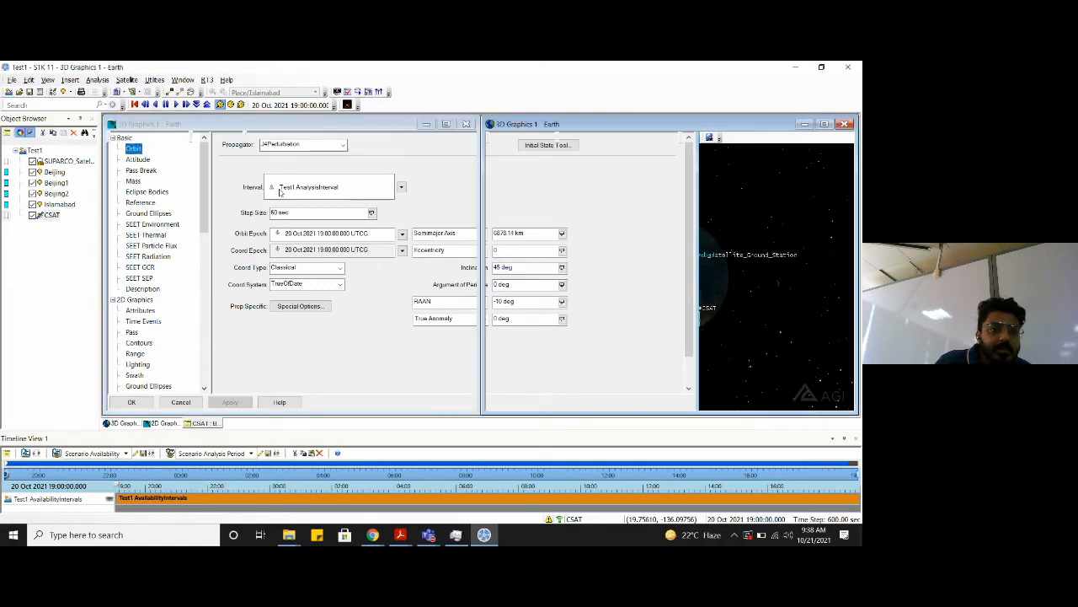
# Delete the CSAT satellite from the scenario
pyautogui.rightClick(48, 216)
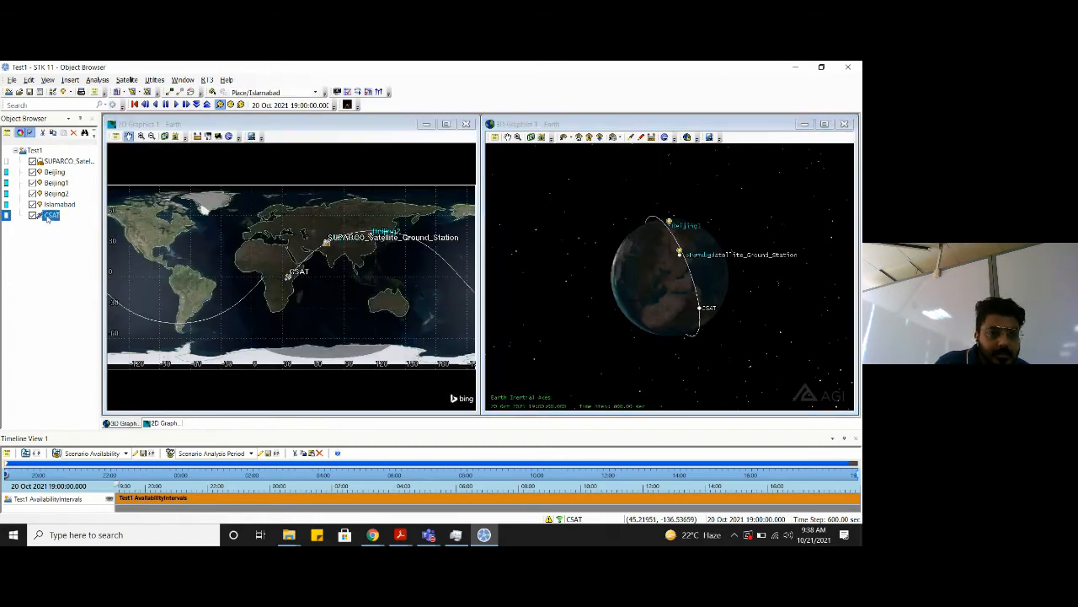
pyautogui.click(74, 396)
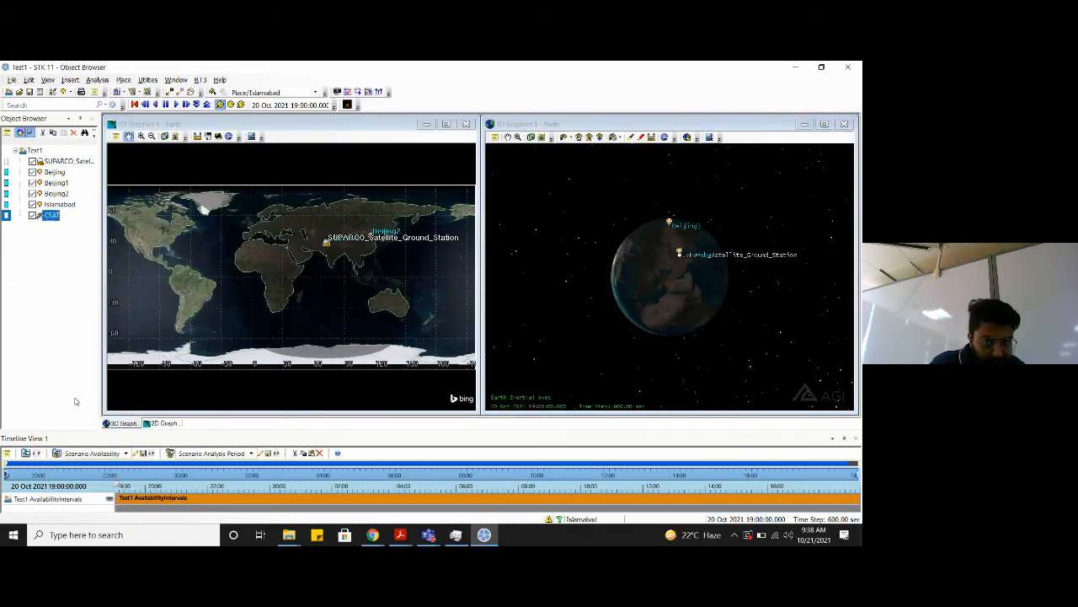
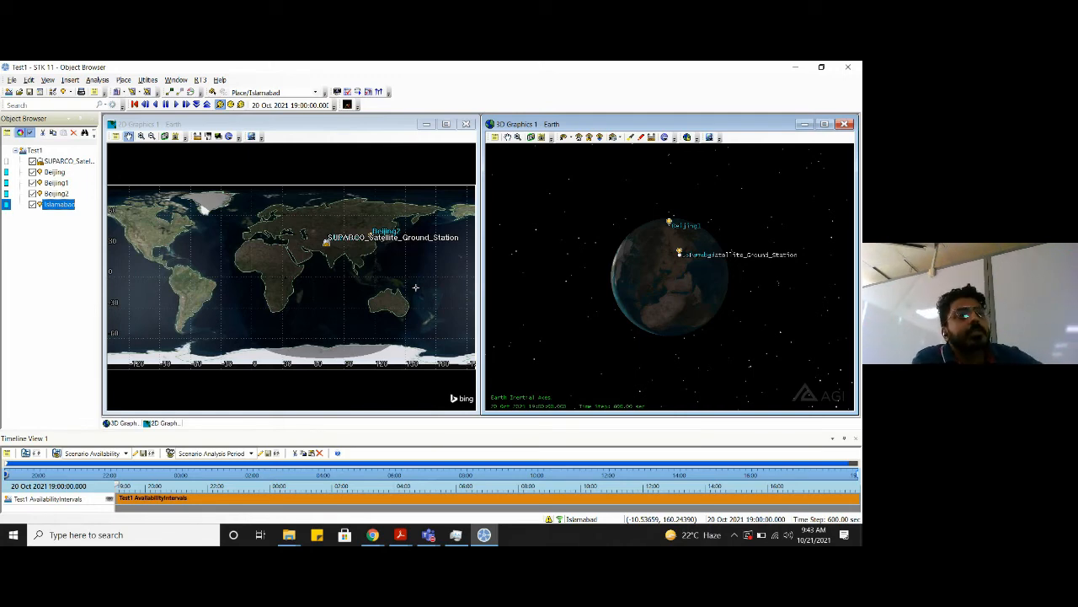
# Insert another Satellite object into the scenario using the Orbit Wizard method
pyautogui.click(68, 80)
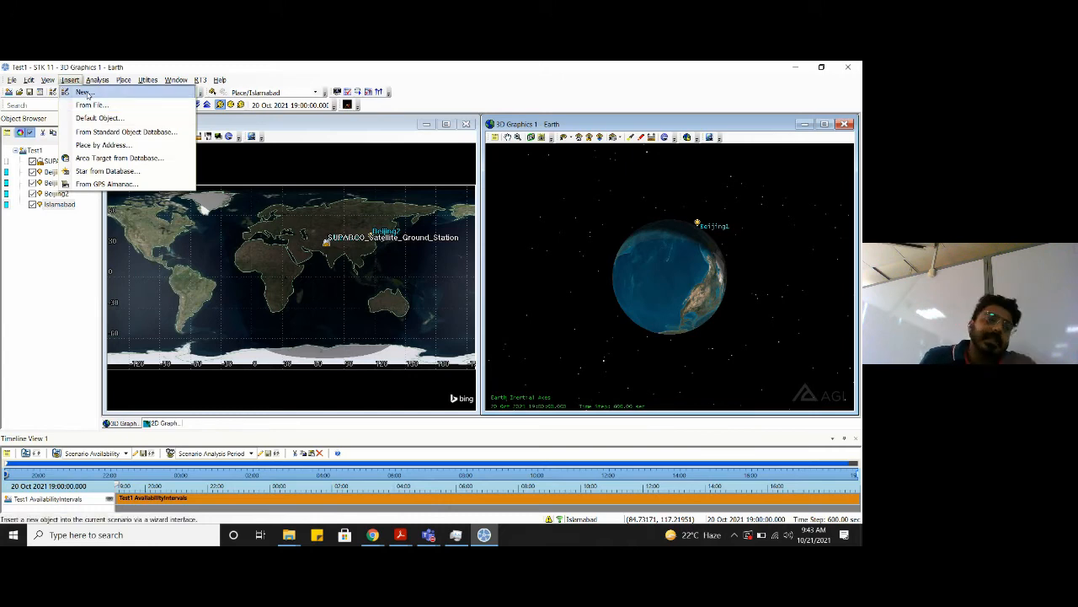
pyautogui.click(86, 92)
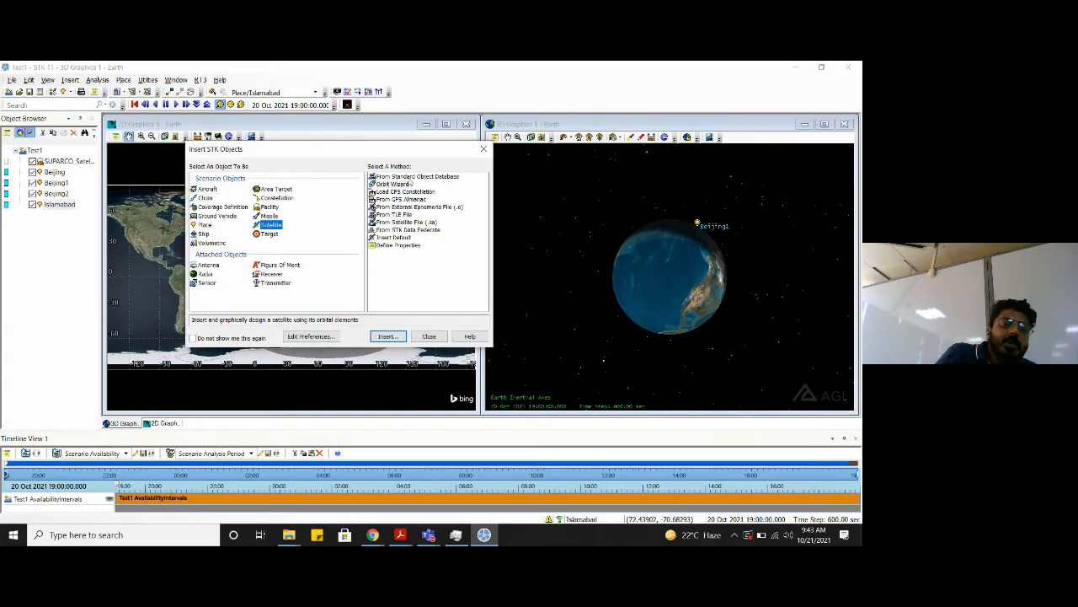
pyautogui.click(407, 183)
pyautogui.click(275, 228)
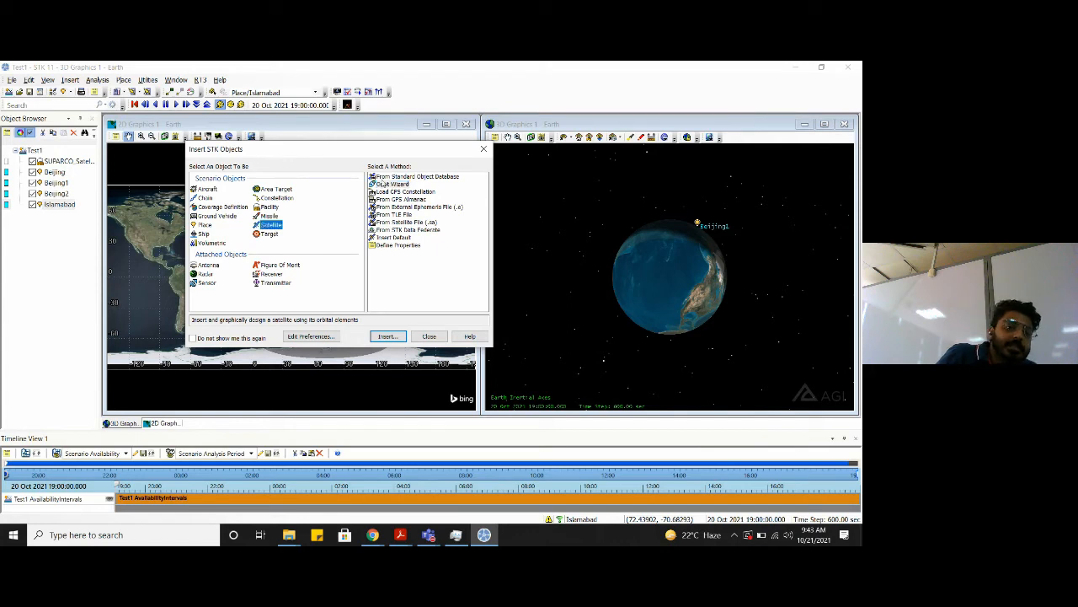
pyautogui.click(406, 186)
pyautogui.click(387, 336)
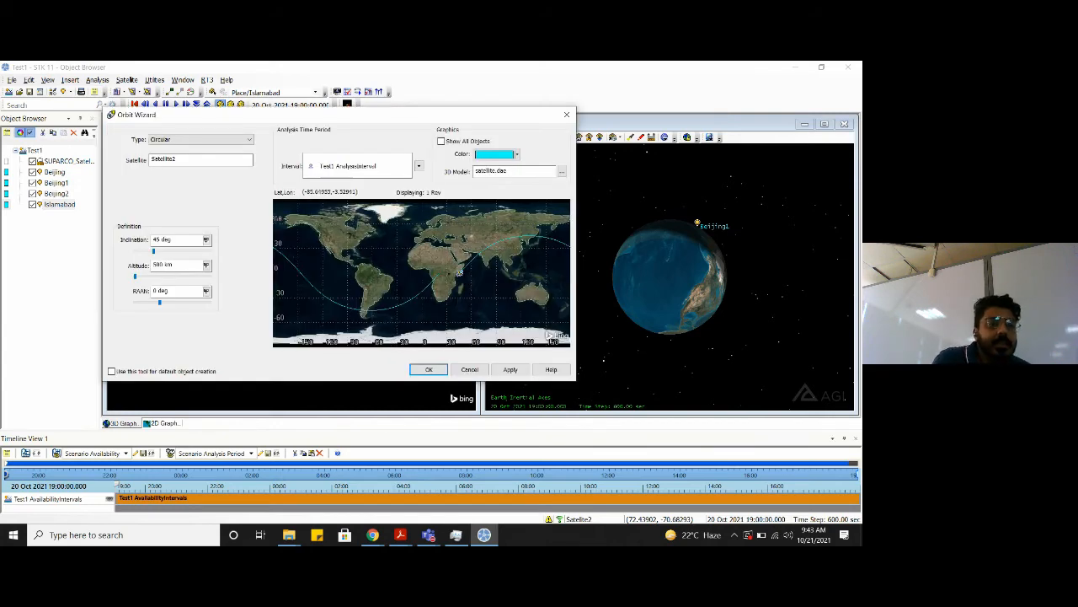
# Switch the new satellite's orbit type to Orbit Designer to view its orbital elements, and return it to Circular
pyautogui.click(249, 139)
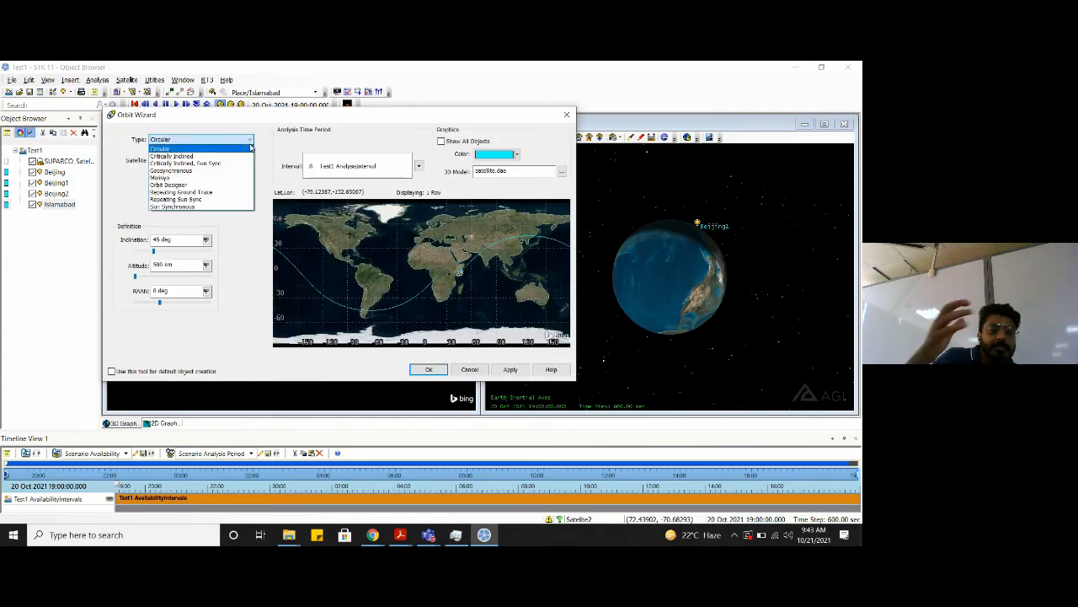
pyautogui.click(178, 184)
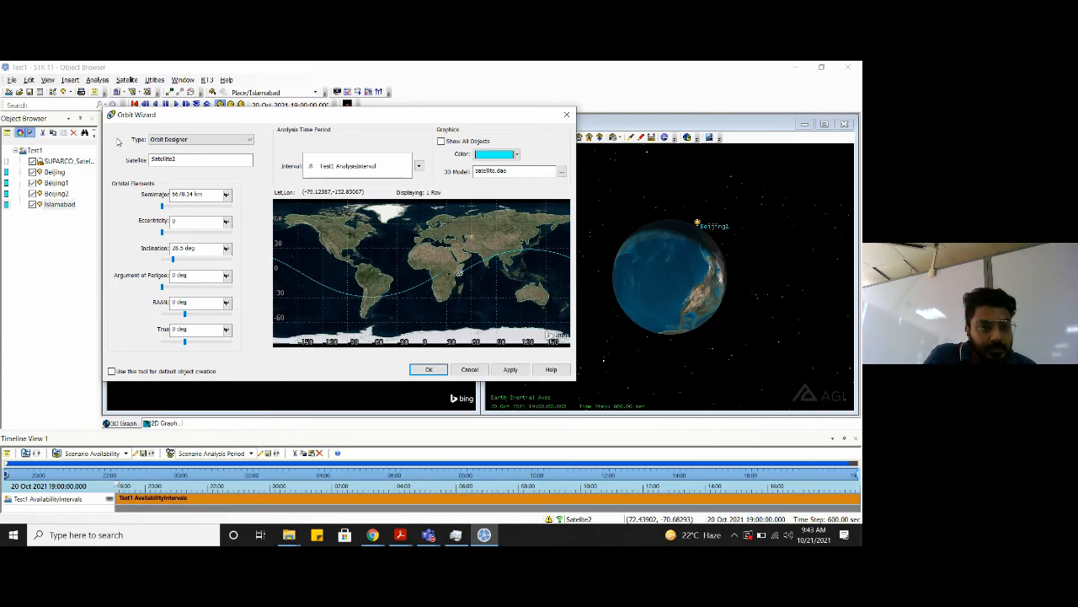
pyautogui.click(202, 139)
pyautogui.click(185, 151)
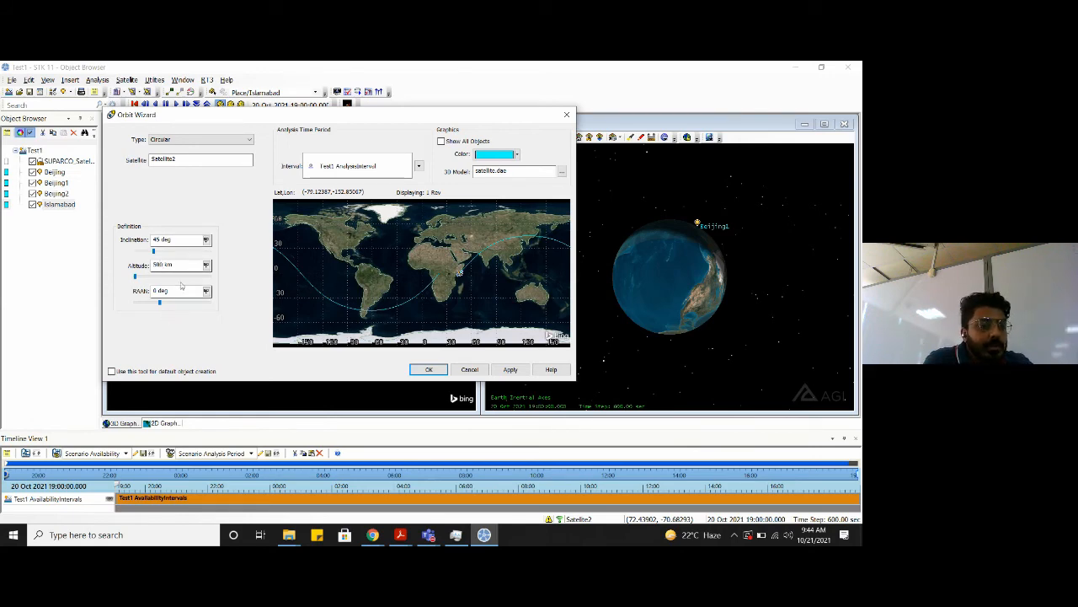
# Try another RAAN for the circular orbit, set it back to 0 deg, and create Satellite2, closing the object insertion dialog
pyautogui.click(157, 302)
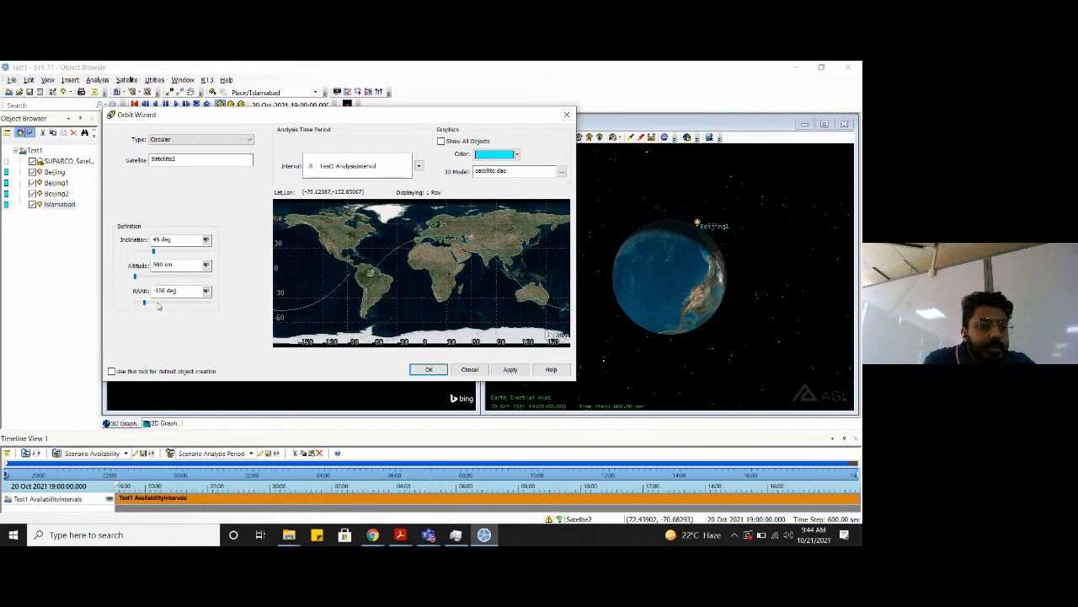
pyautogui.click(166, 291)
pyautogui.moveTo(166, 291); pyautogui.dragTo(141, 295)
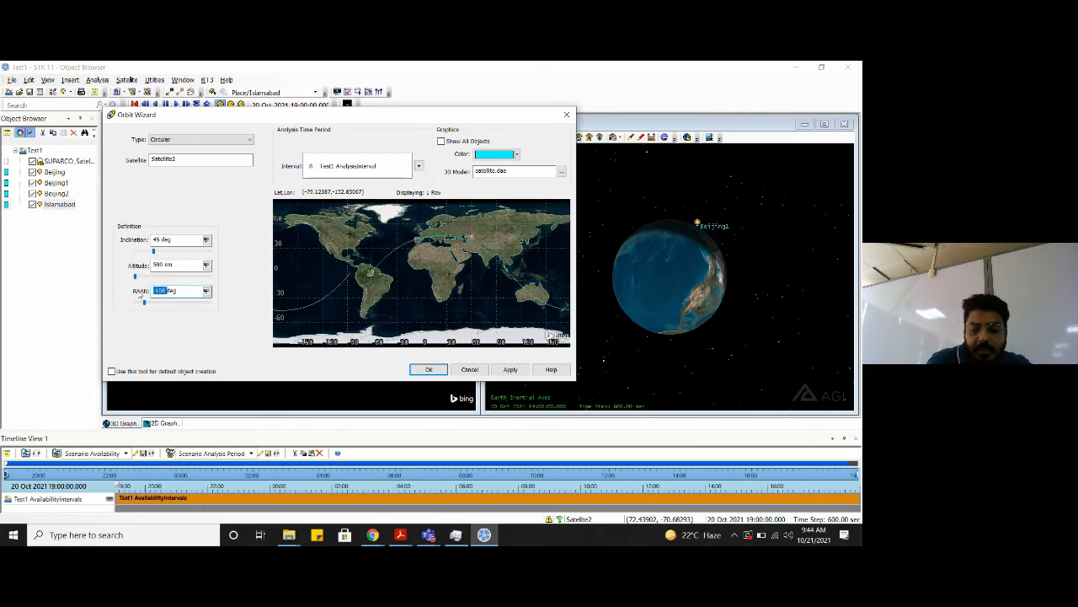
pyautogui.write('-')
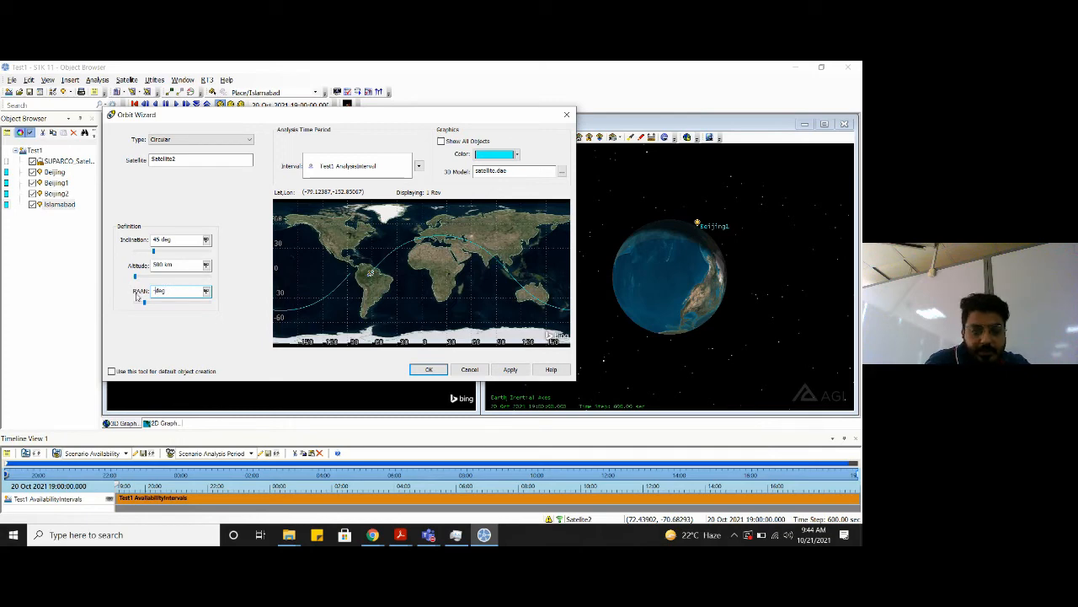
pyautogui.press('BackSpace')
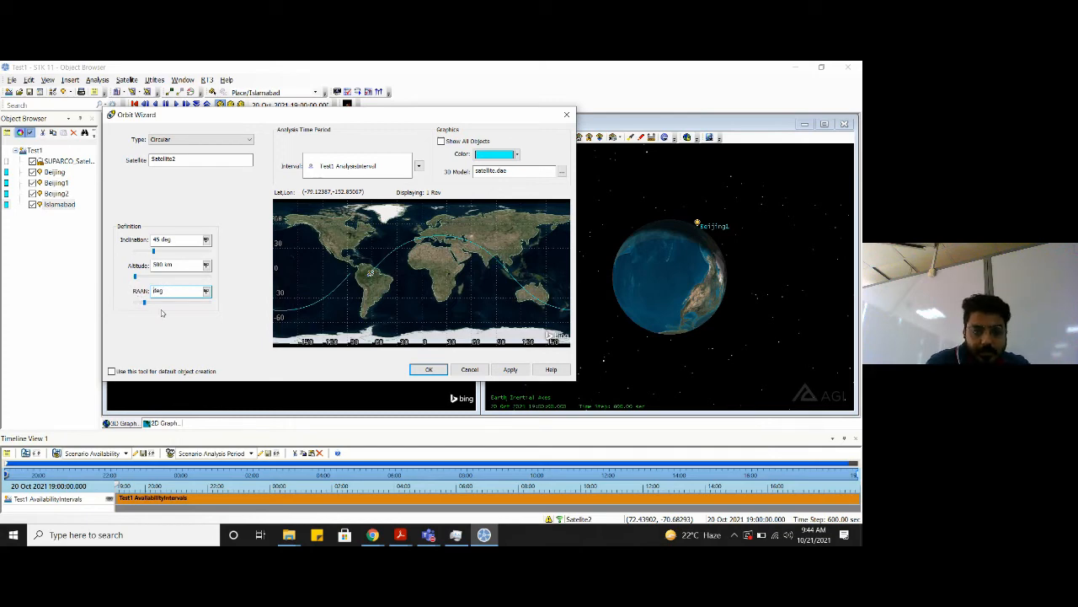
pyautogui.write('0')
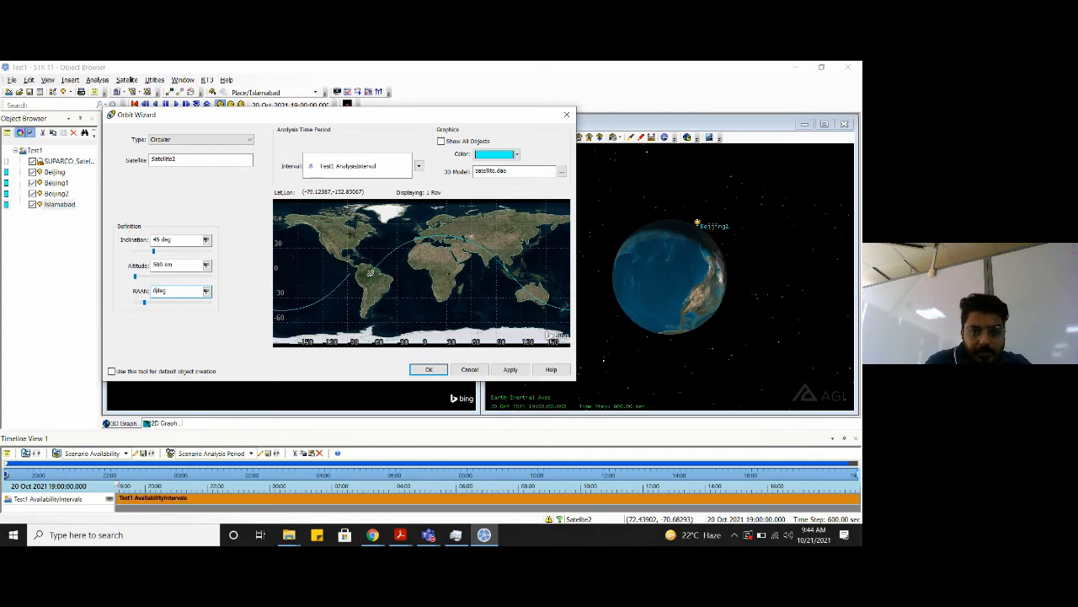
pyautogui.click(429, 370)
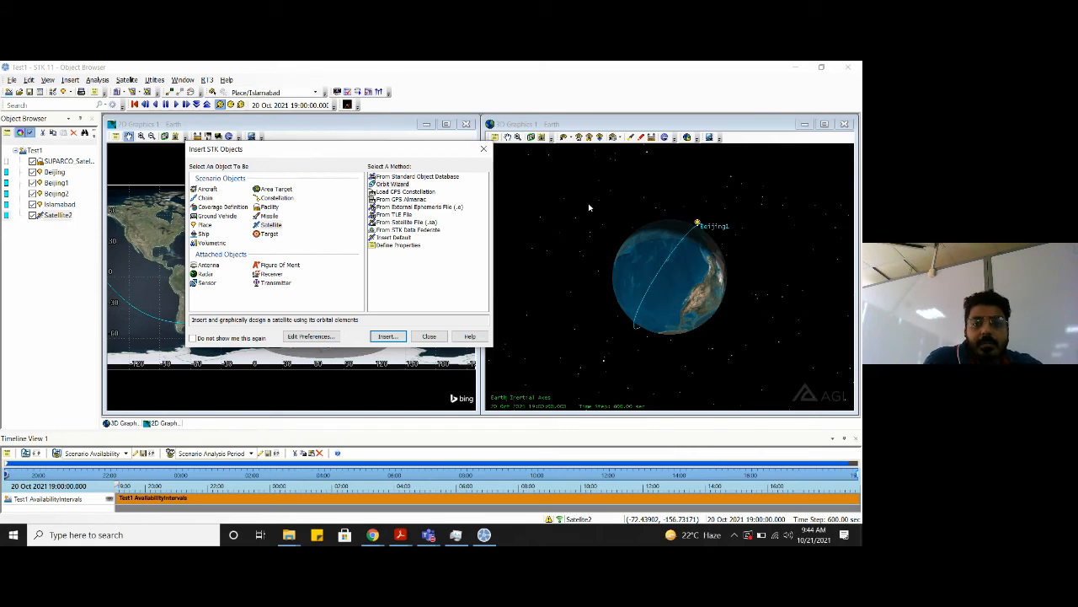
pyautogui.click(483, 150)
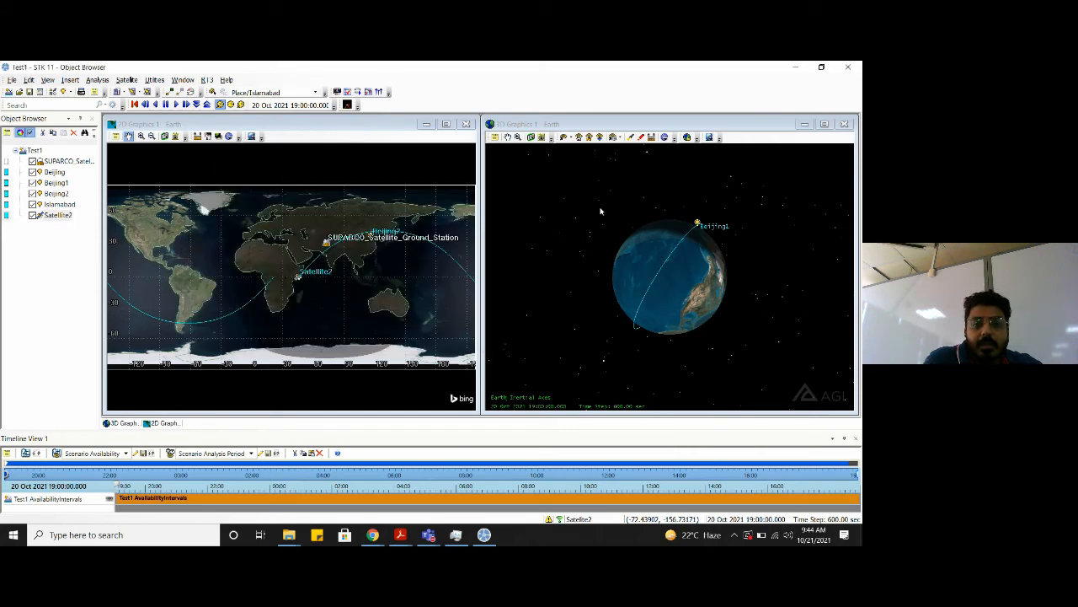
# Examine Satellite2's orbit around the Earth in the 3D view from several angles and distances
pyautogui.moveTo(706, 235); pyautogui.dragTo(689, 237)
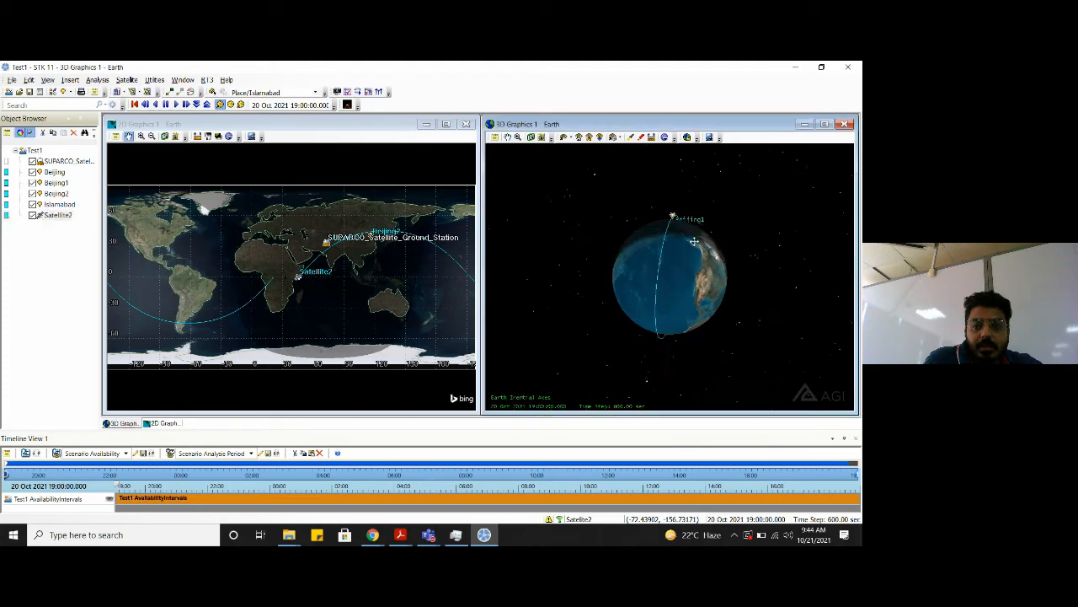
pyautogui.moveTo(677, 245)
pyautogui.mouseDown(button='right')
pyautogui.moveTo(676, 219)
pyautogui.moveTo(674, 267)
pyautogui.moveTo(642, 255)
pyautogui.moveTo(641, 236)
pyautogui.moveTo(660, 233)
pyautogui.mouseUp(button='right')
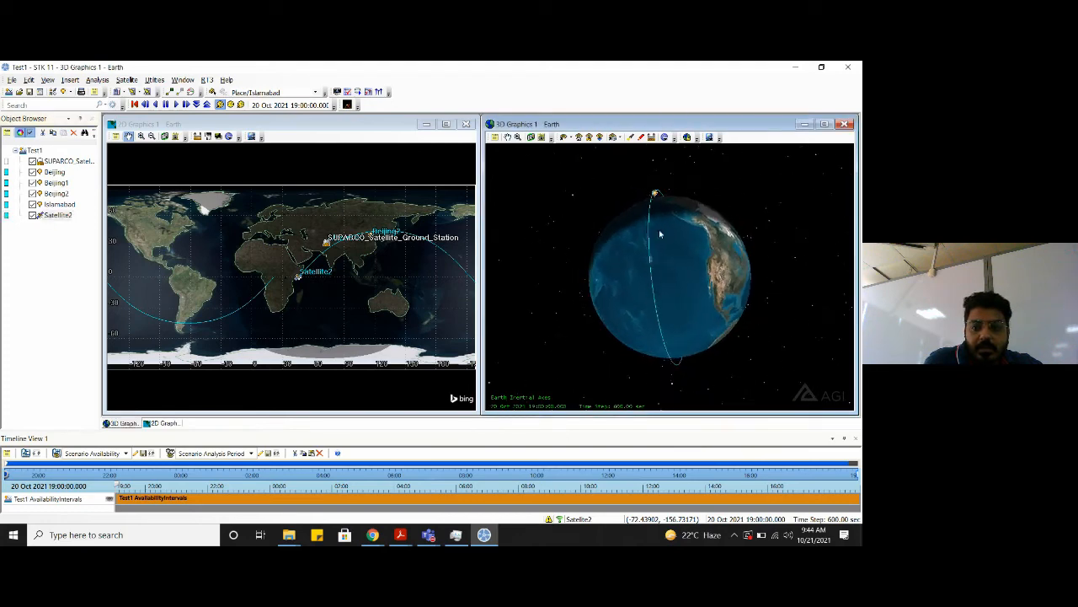
pyautogui.moveTo(691, 227); pyautogui.dragTo(748, 216)
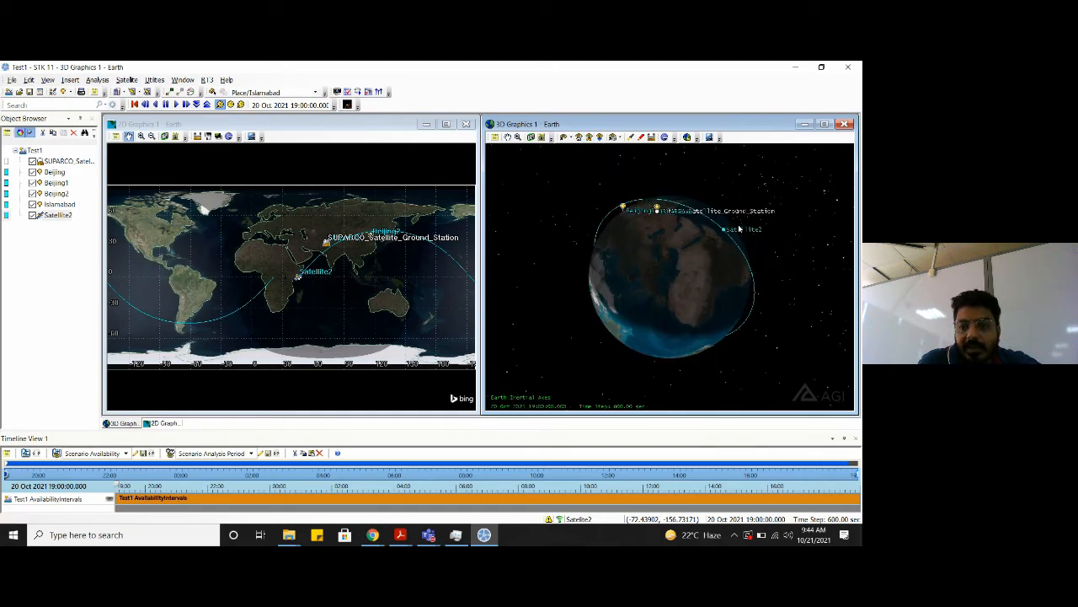
pyautogui.scroll(5, 749, 216)
pyautogui.scroll(5, 772, 198)
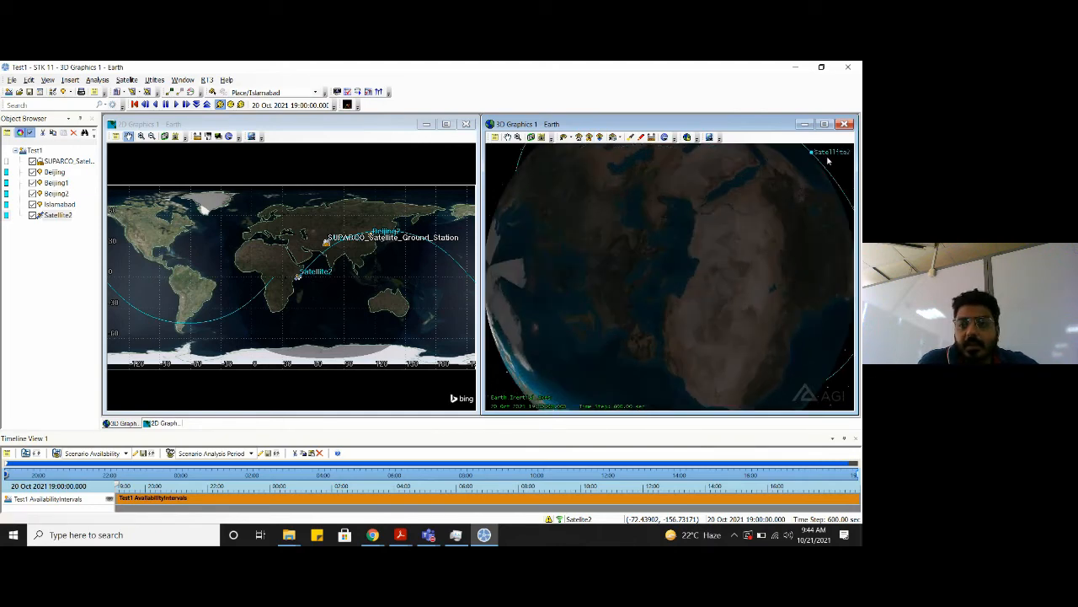
pyautogui.scroll(-8, 791, 190)
pyautogui.scroll(-5, 791, 190)
pyautogui.scroll(4, 720, 245)
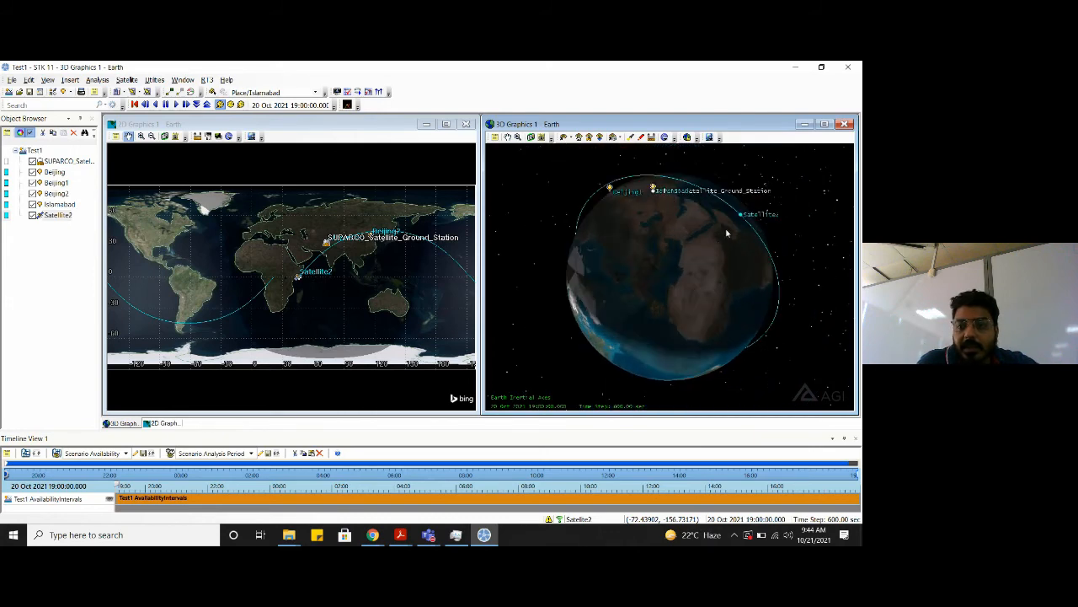
pyautogui.scroll(3, 733, 224)
pyautogui.scroll(-5, 750, 213)
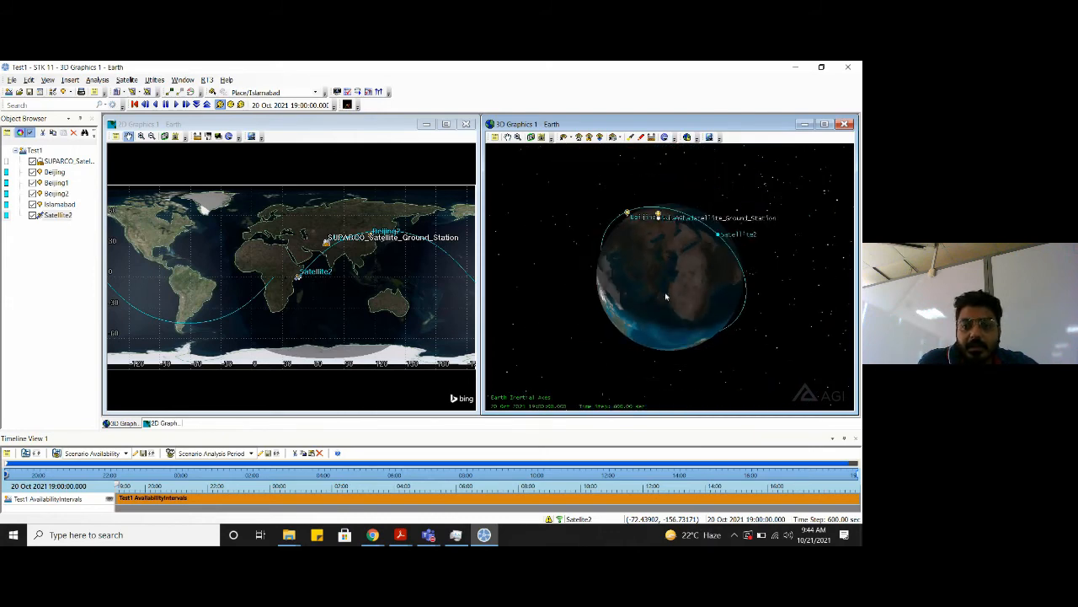
pyautogui.scroll(-2, 673, 286)
pyautogui.scroll(4, 682, 278)
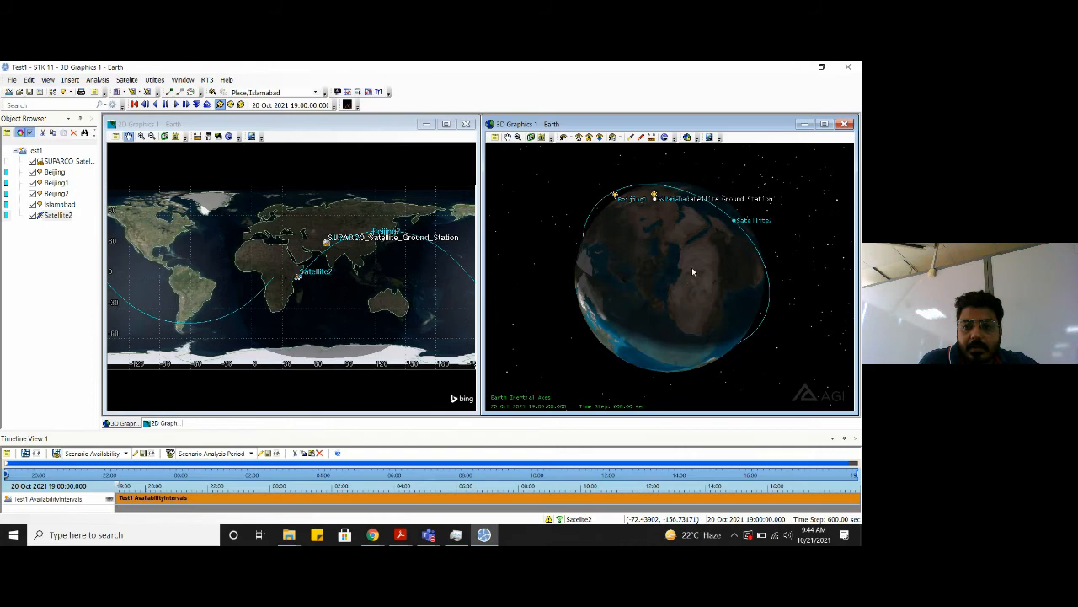
pyautogui.moveTo(693, 272)
pyautogui.mouseDown()
pyautogui.moveTo(737, 219)
pyautogui.moveTo(696, 300)
pyautogui.mouseUp()
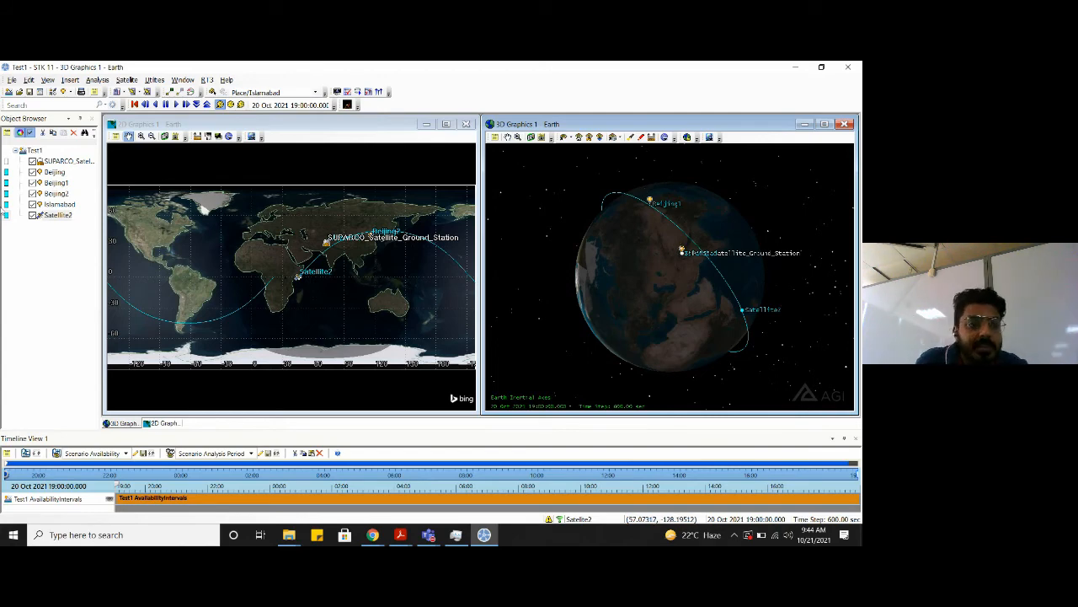
# Open Satellite2's Basic Orbit properties and set the inclination to 60 deg
pyautogui.click(57, 214)
pyautogui.rightClick(56, 217)
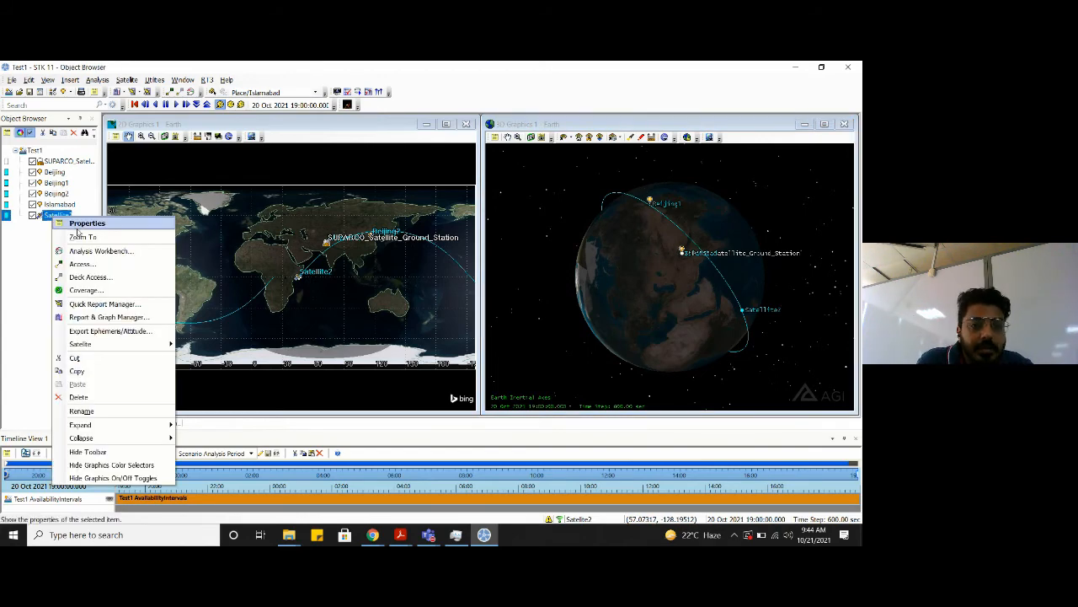
pyautogui.click(77, 224)
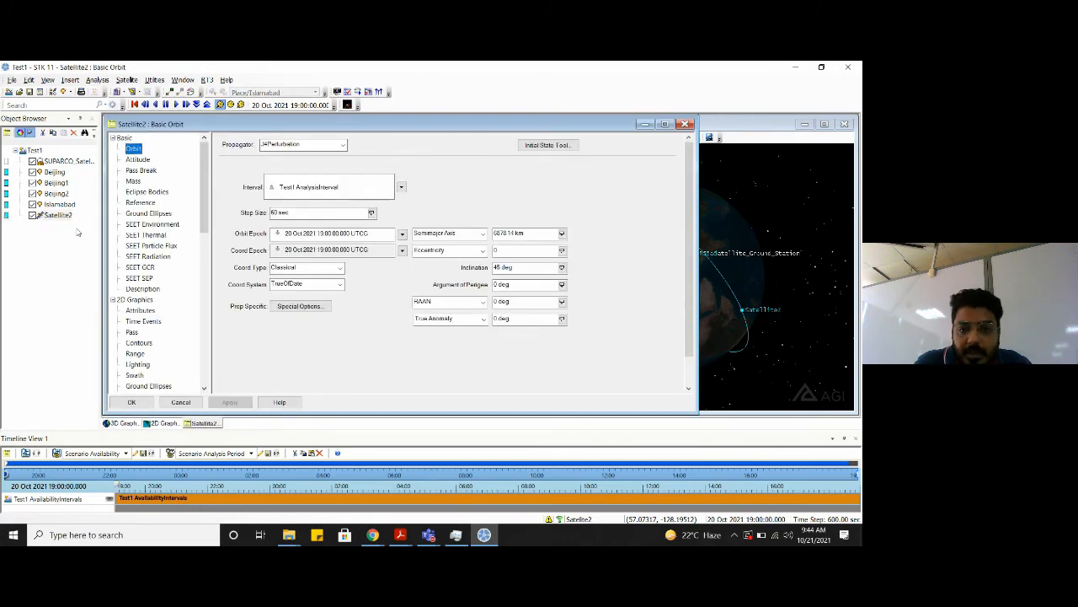
pyautogui.click(508, 267)
pyautogui.moveTo(503, 267); pyautogui.dragTo(493, 268)
pyautogui.write('60')
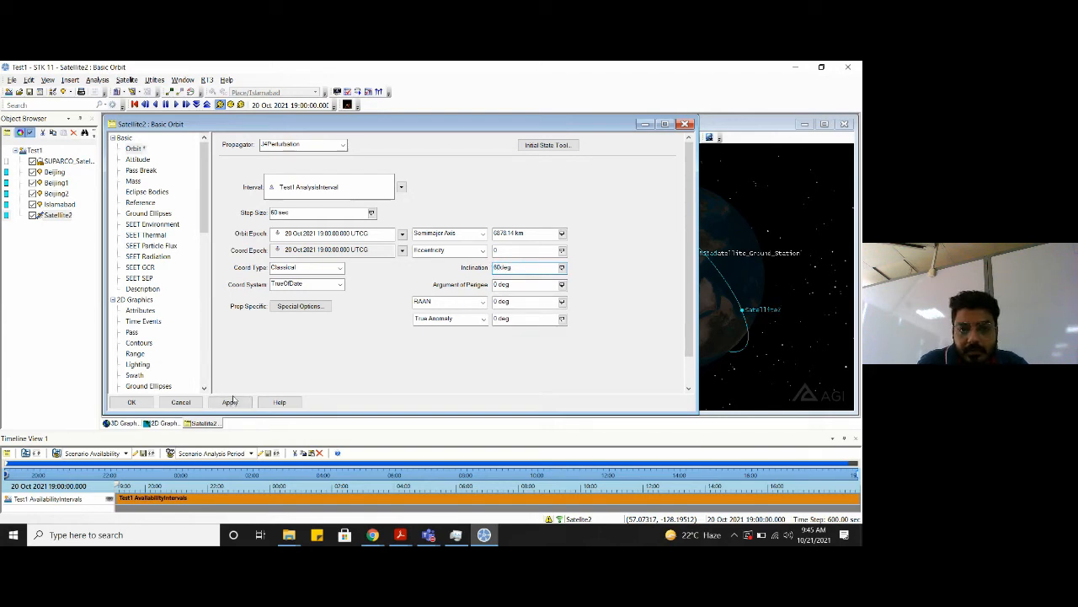
# Shrink and reposition the orbit properties window beside the 3D view, and apply the 60 deg inclination
pyautogui.moveTo(499, 131); pyautogui.dragTo(300, 119)
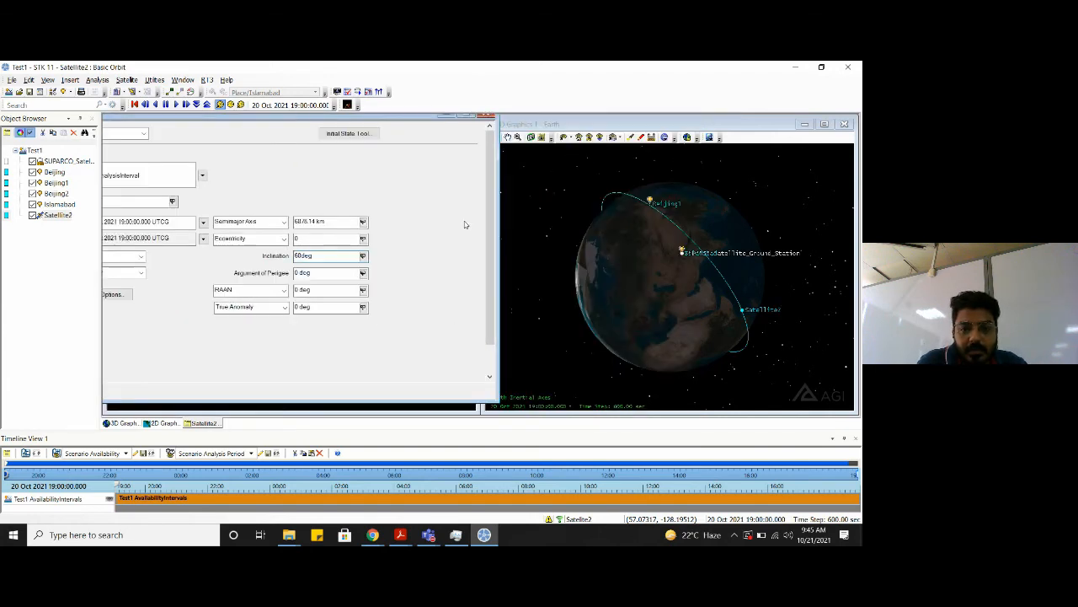
pyautogui.moveTo(497, 402); pyautogui.dragTo(367, 385)
pyautogui.moveTo(228, 125); pyautogui.dragTo(350, 138)
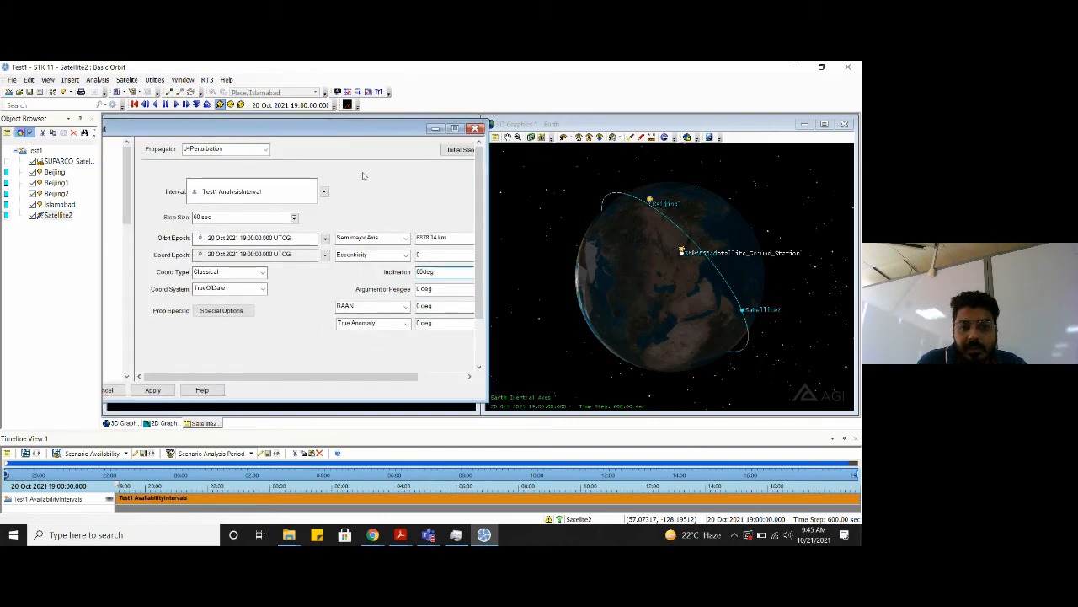
pyautogui.moveTo(371, 381); pyautogui.dragTo(401, 381)
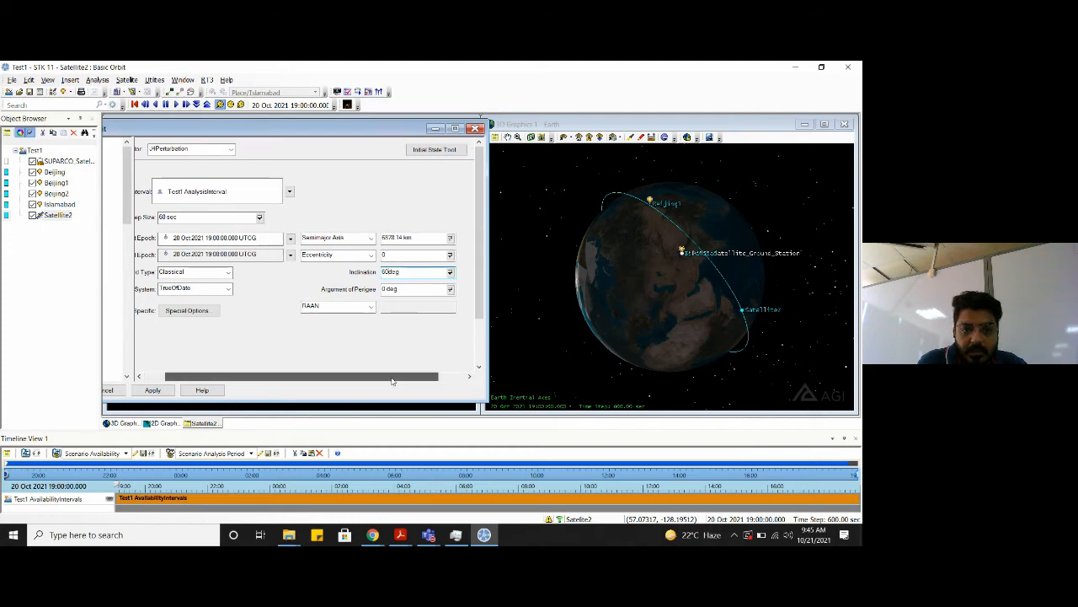
pyautogui.click(158, 390)
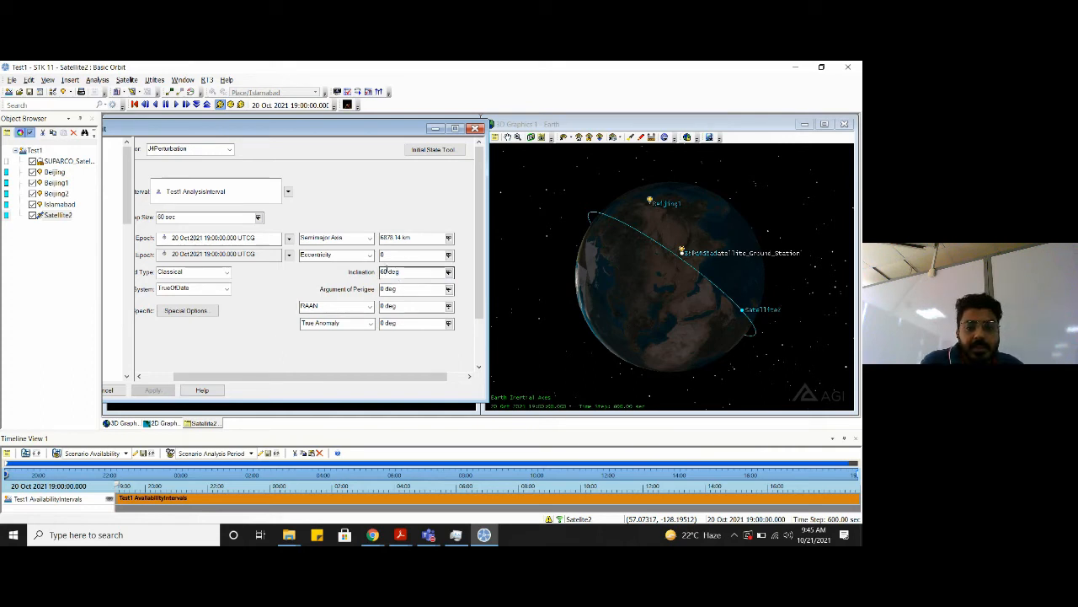
# Set Satellite2's inclination to 20 deg and apply it
pyautogui.moveTo(388, 271); pyautogui.dragTo(375, 272)
pyautogui.write('20')
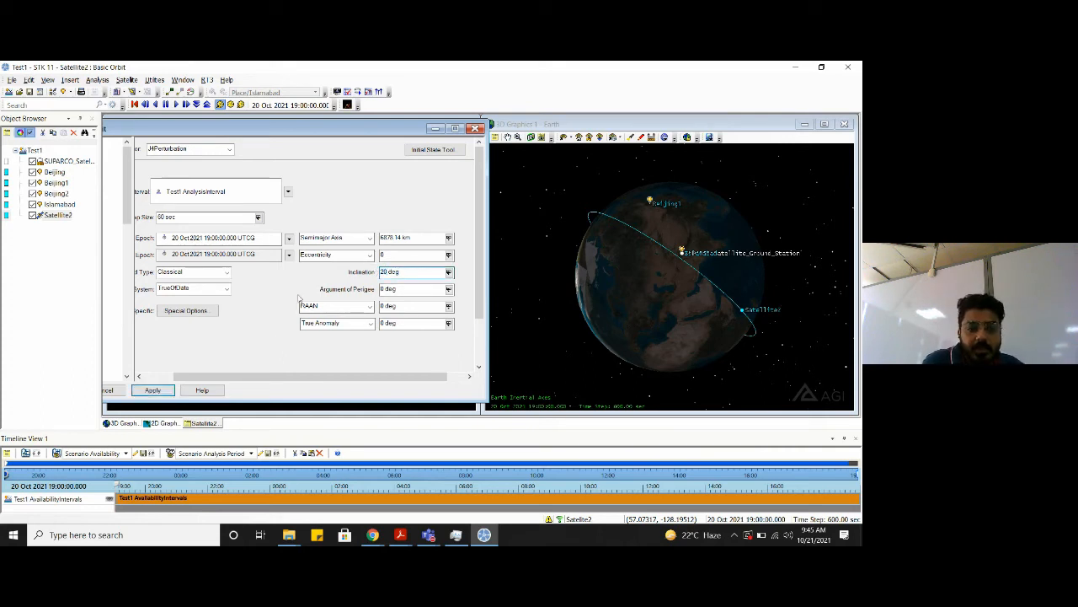
pyautogui.click(148, 390)
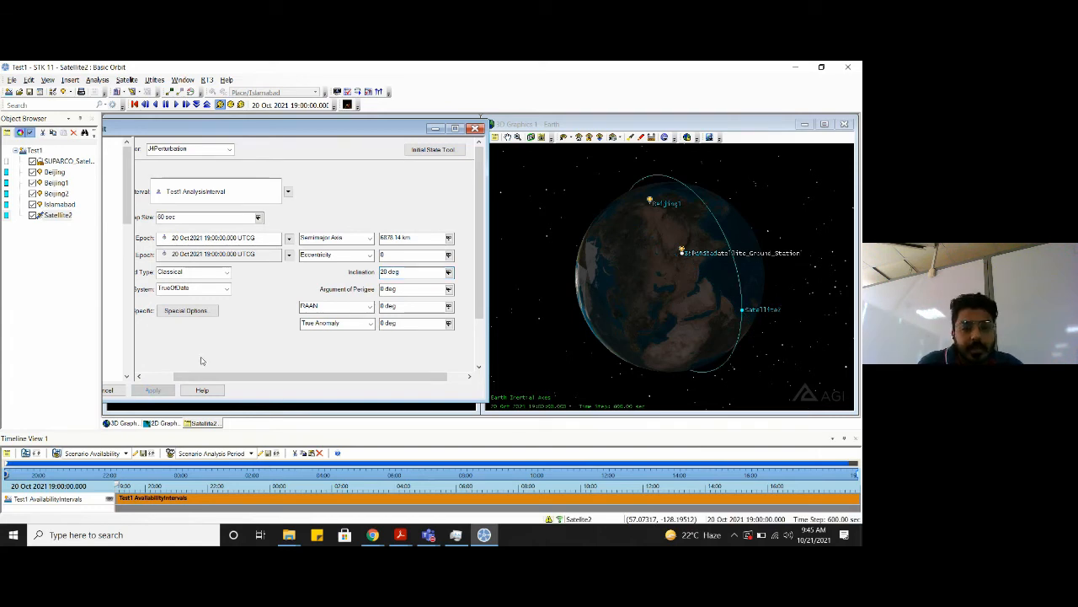
# Try a RAAN of -20 deg for Satellite2, and return it to 0 deg
pyautogui.click(381, 306)
pyautogui.write('2')
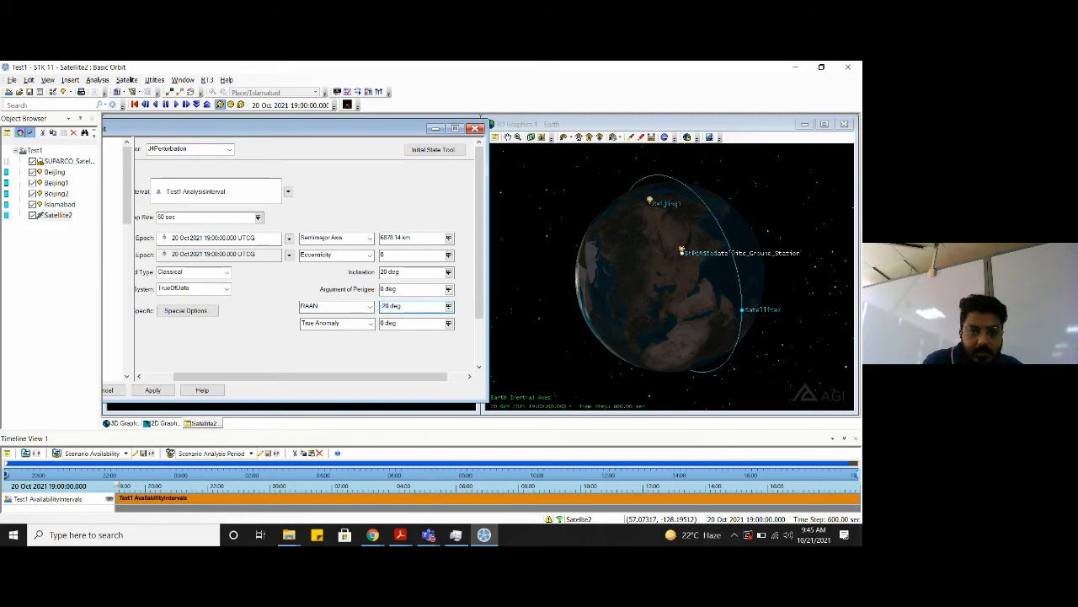
pyautogui.click(156, 391)
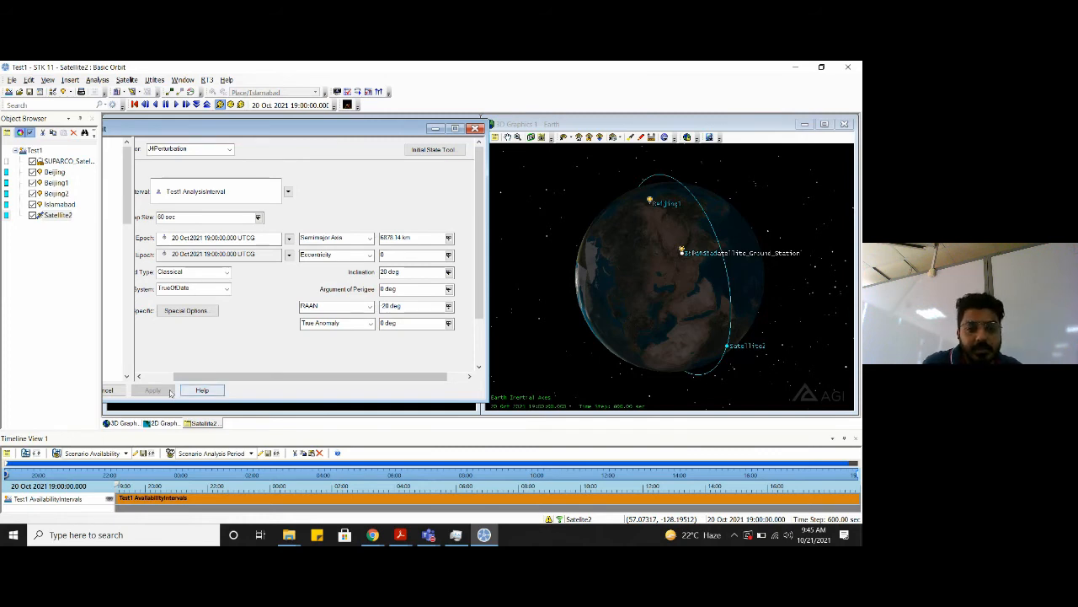
pyautogui.moveTo(389, 306); pyautogui.dragTo(380, 309)
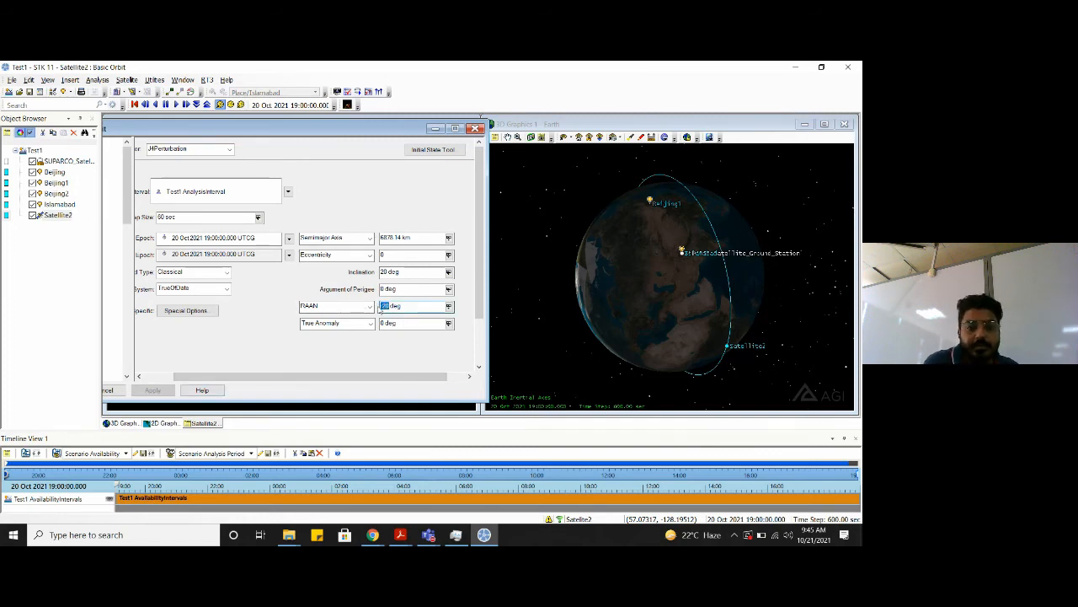
pyautogui.write('0')
pyautogui.click(148, 388)
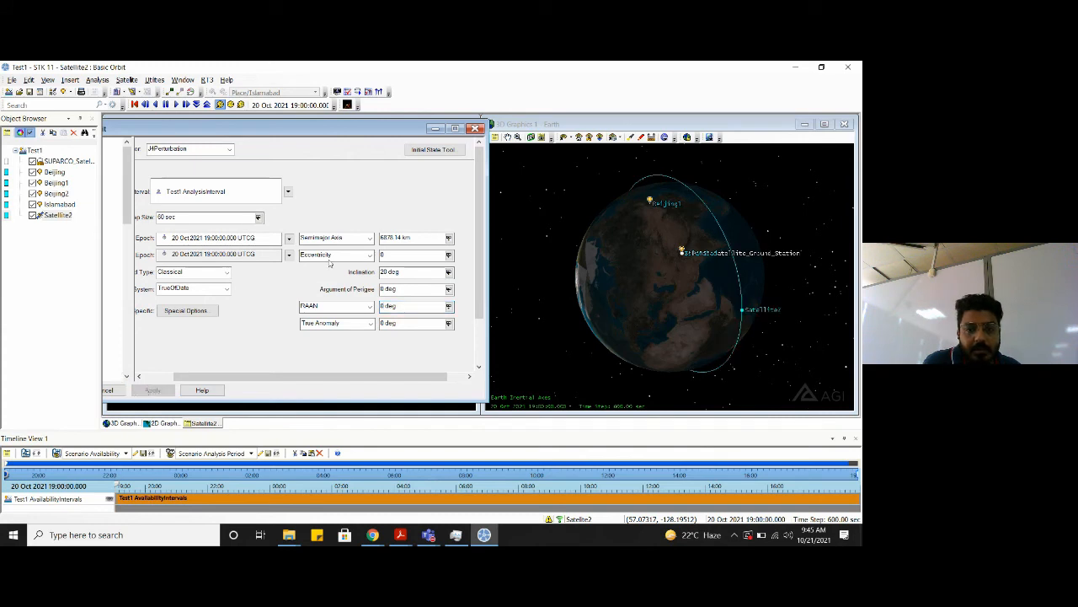
# Apply a RAAN of 20 deg to Satellite2 and examine the shifted orbit in the 3D view
pyautogui.doubleClick(383, 306)
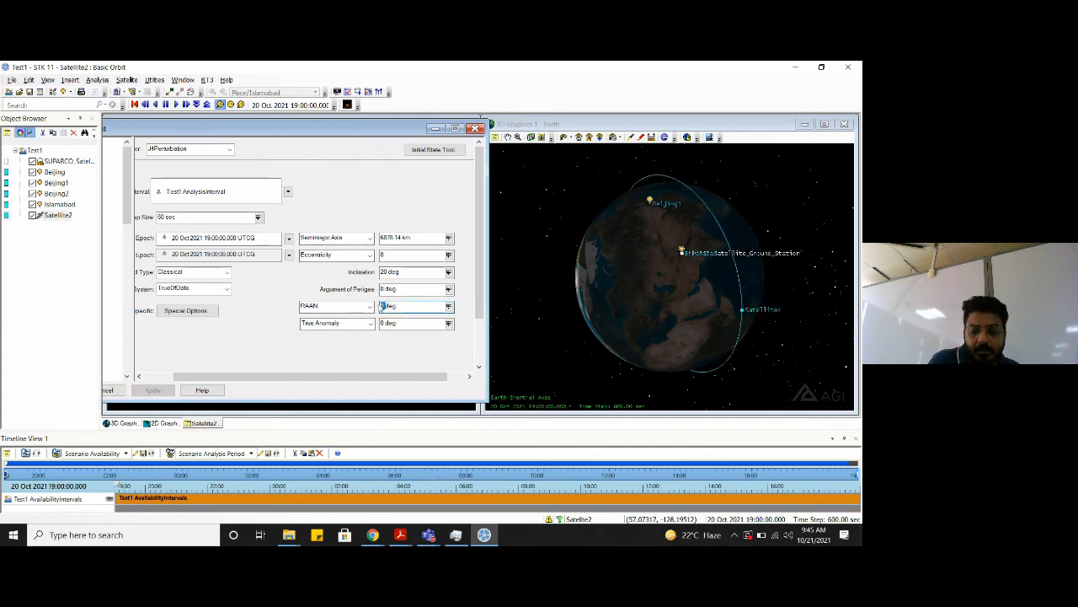
pyautogui.write('20')
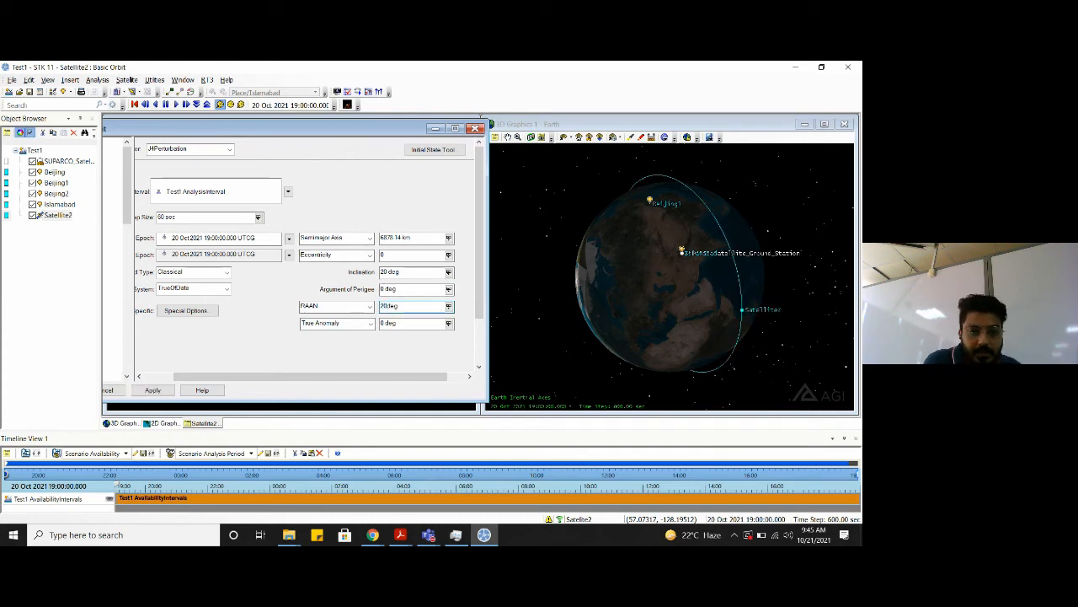
pyautogui.click(151, 390)
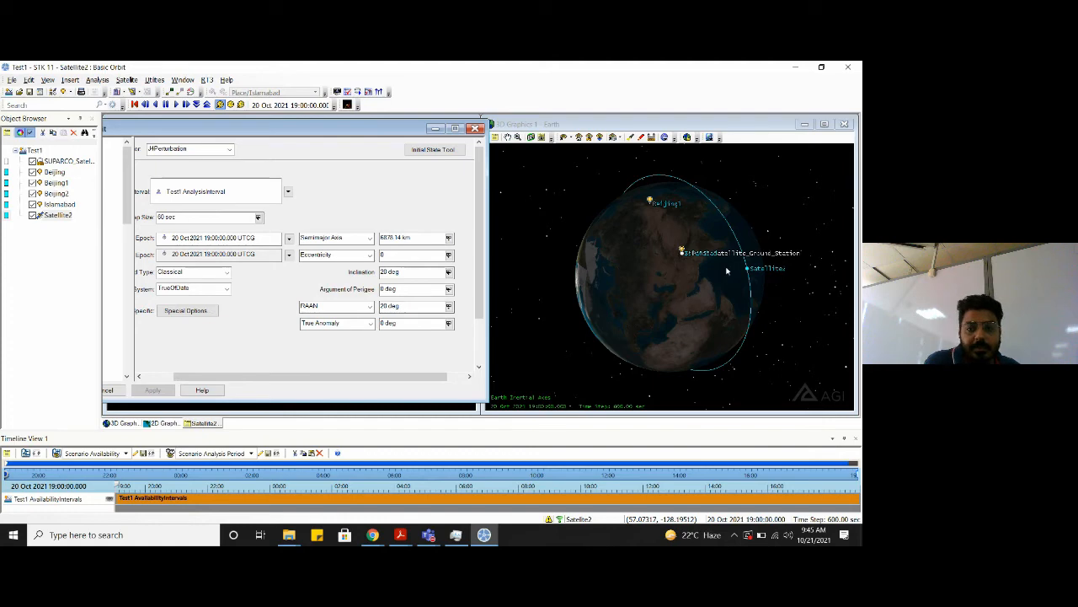
pyautogui.moveTo(706, 282); pyautogui.dragTo(666, 240)
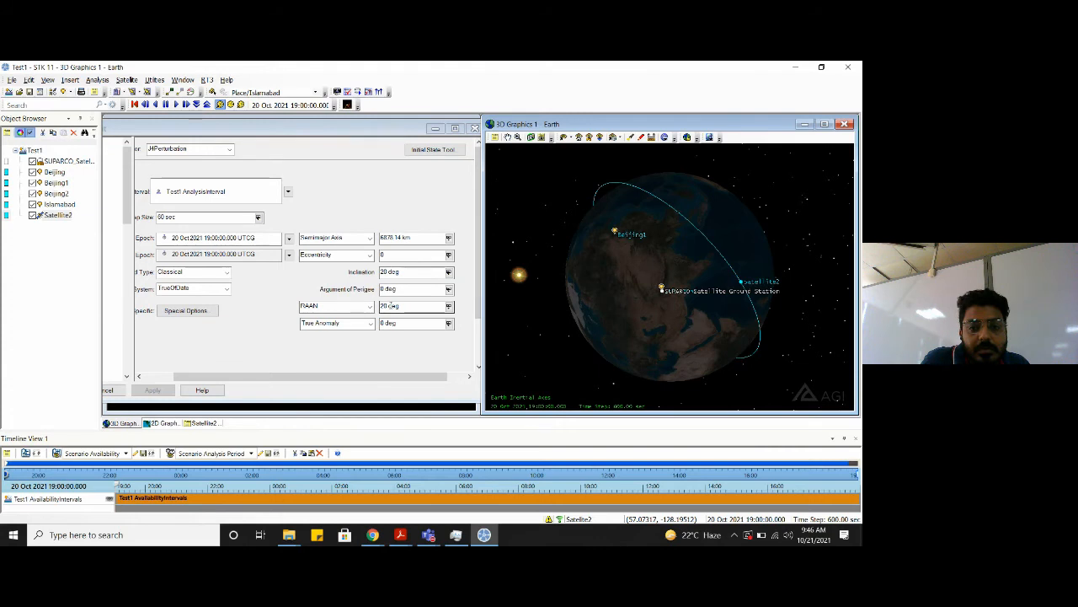
# Set Satellite2's RAAN to -20 deg and apply it to the orbit
pyautogui.click(390, 306)
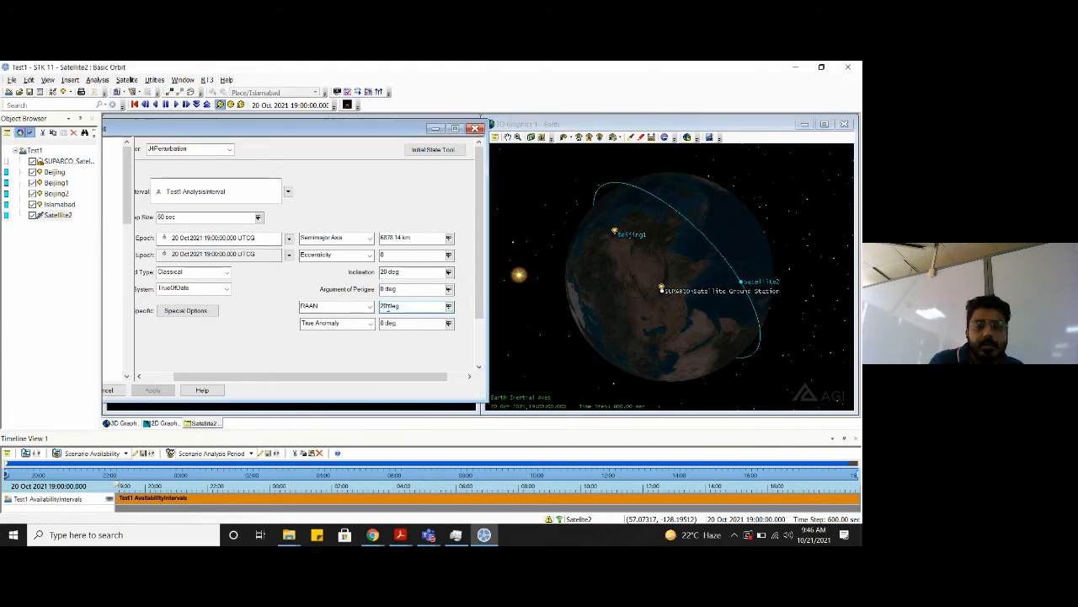
pyautogui.press('BackSpace')
pyautogui.press('BackSpace')
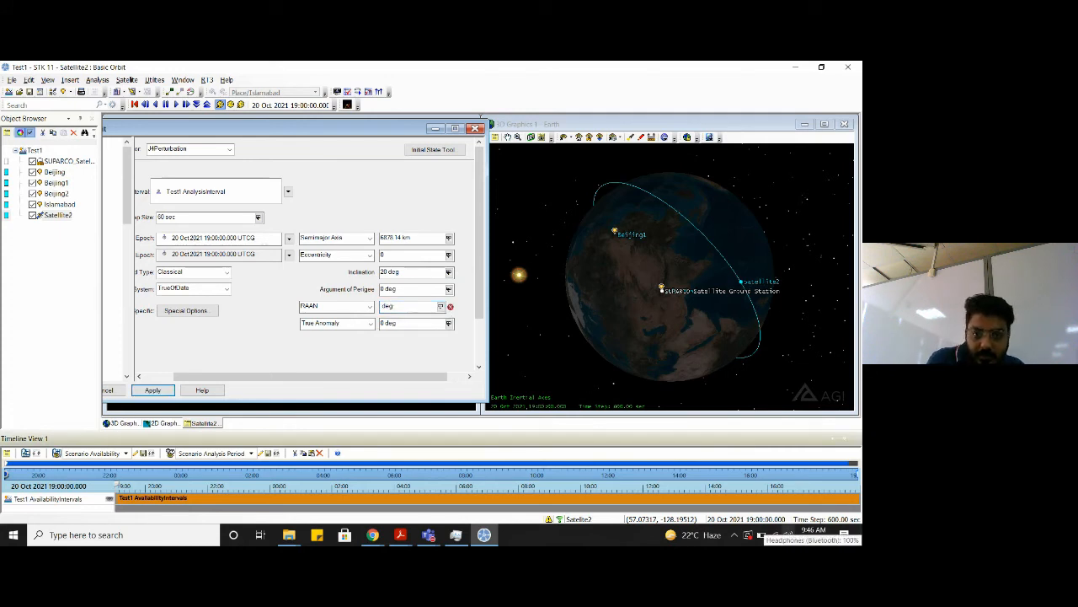
pyautogui.click(410, 308)
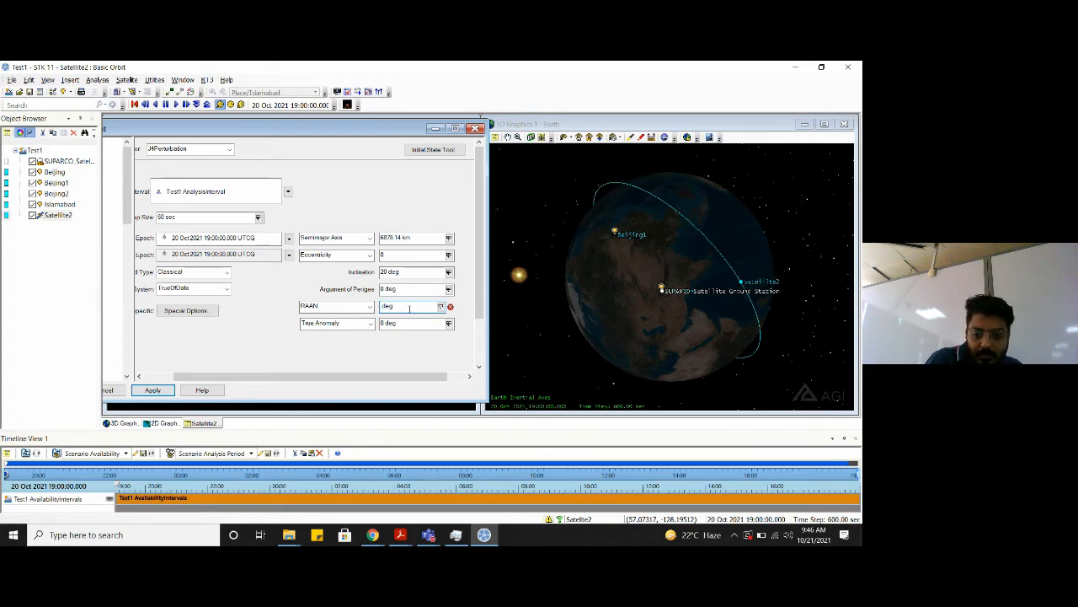
pyautogui.press('Home')
pyautogui.write('20')
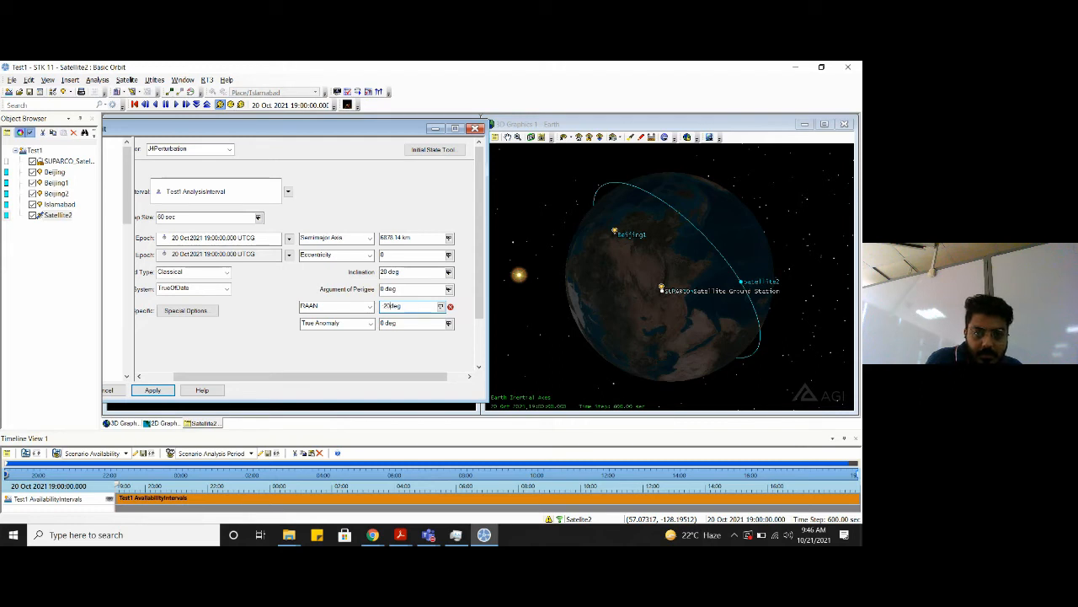
pyautogui.click(160, 393)
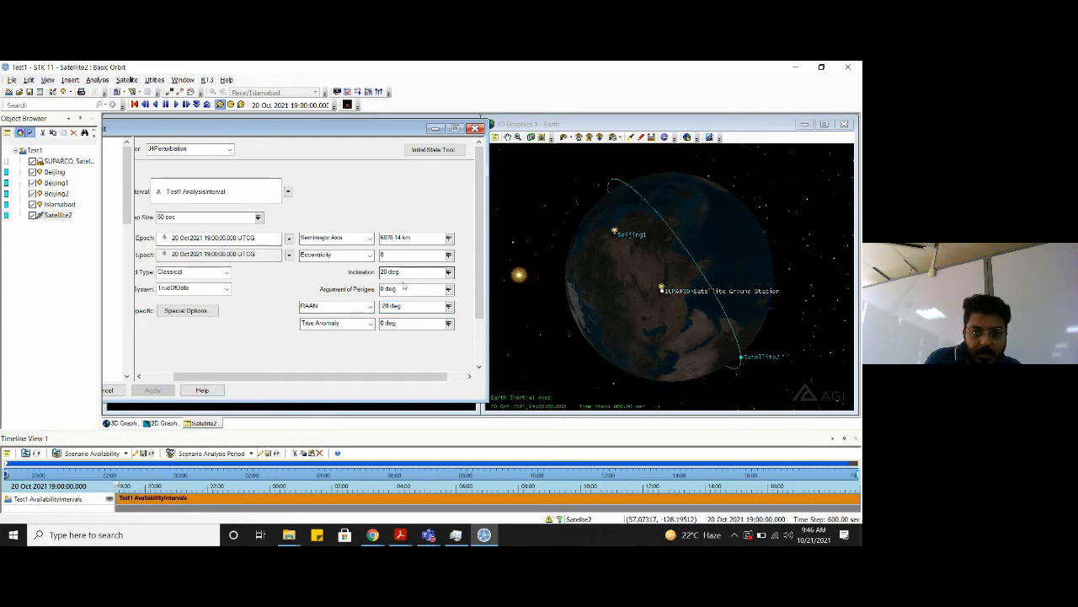
# Apply an inclination of 50 deg to Satellite2's orbit
pyautogui.moveTo(390, 272); pyautogui.dragTo(366, 278)
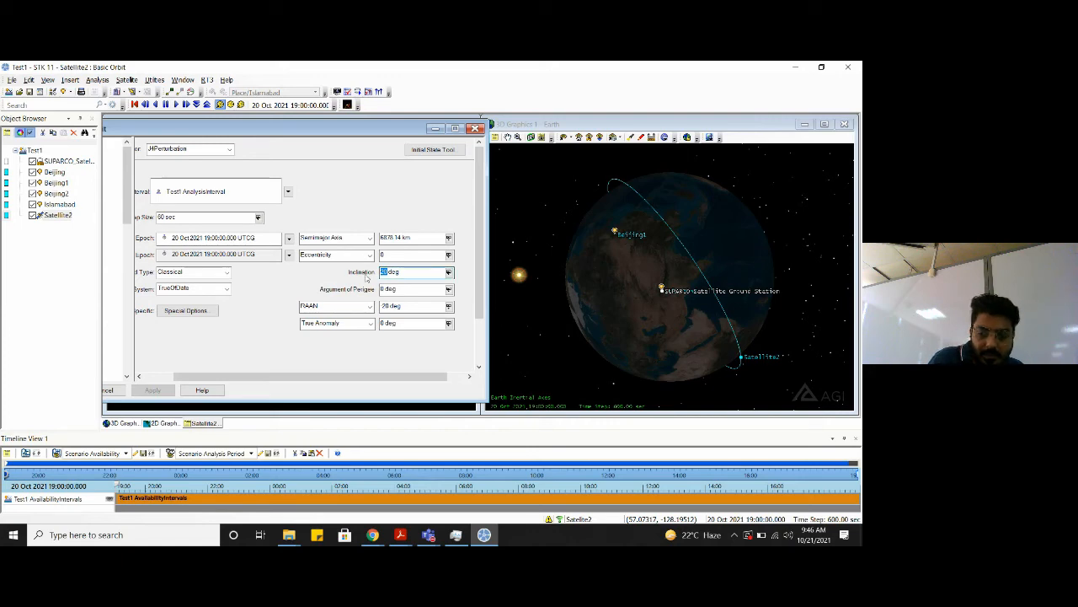
pyautogui.write('50')
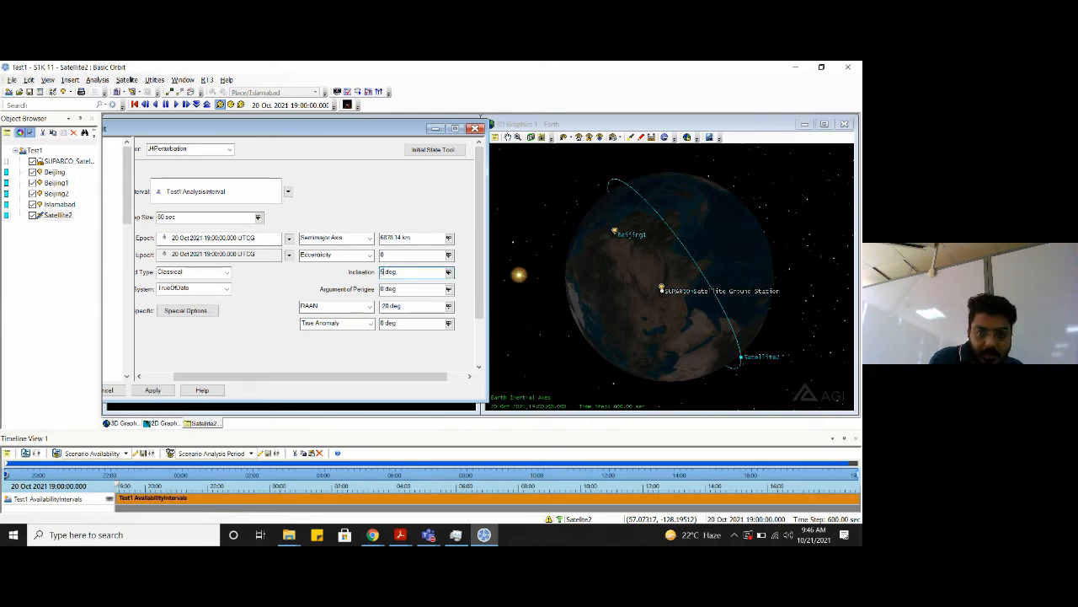
pyautogui.click(152, 390)
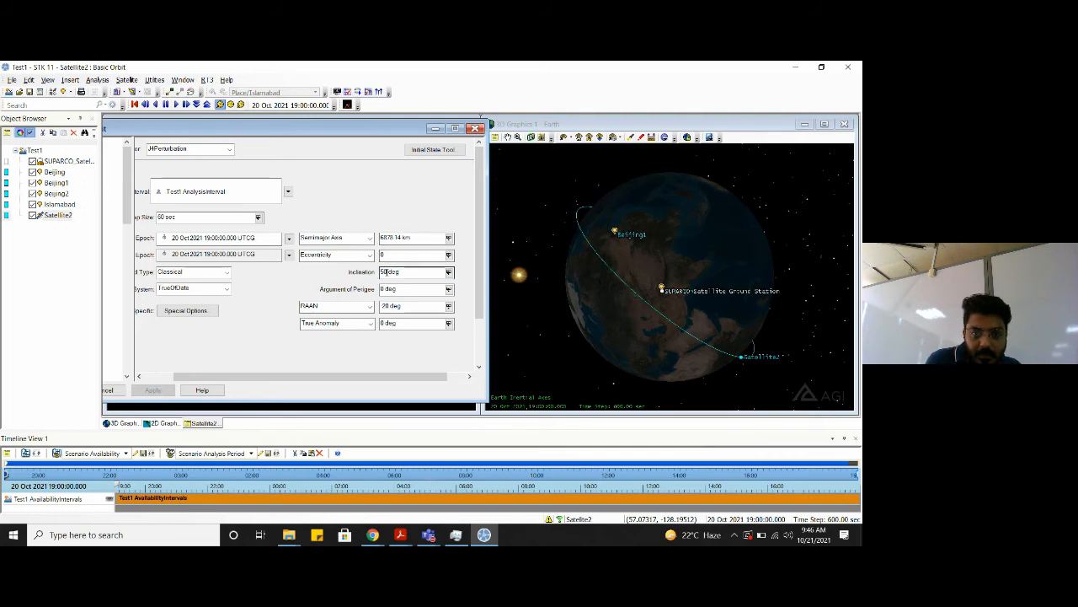
# Set Satellite2's inclination to 45 deg, apply it, and close the satellite's properties
pyautogui.moveTo(389, 272); pyautogui.dragTo(377, 276)
pyautogui.write('45')
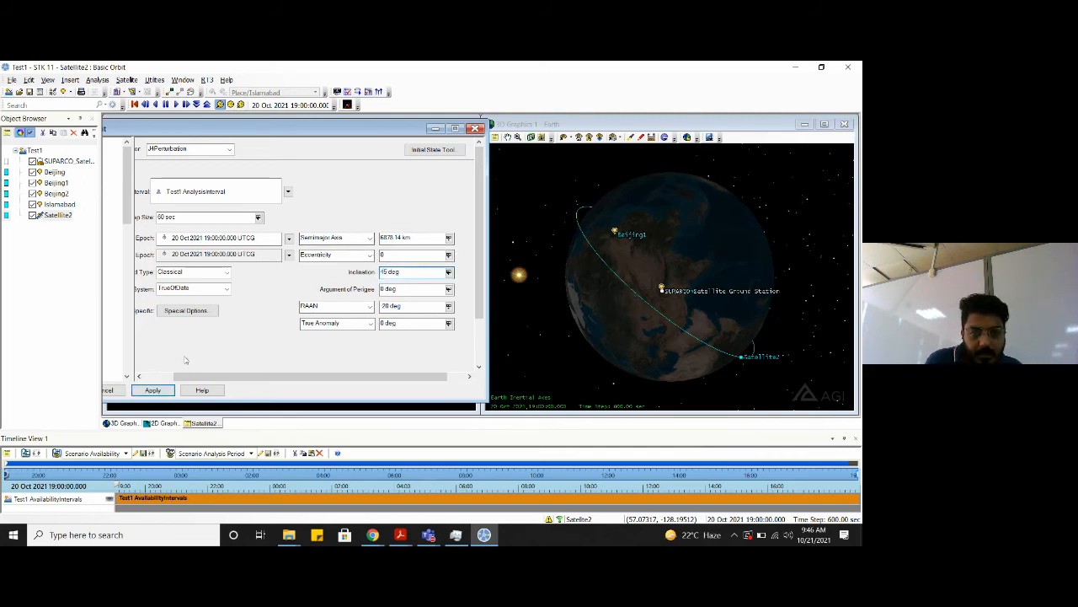
pyautogui.click(154, 390)
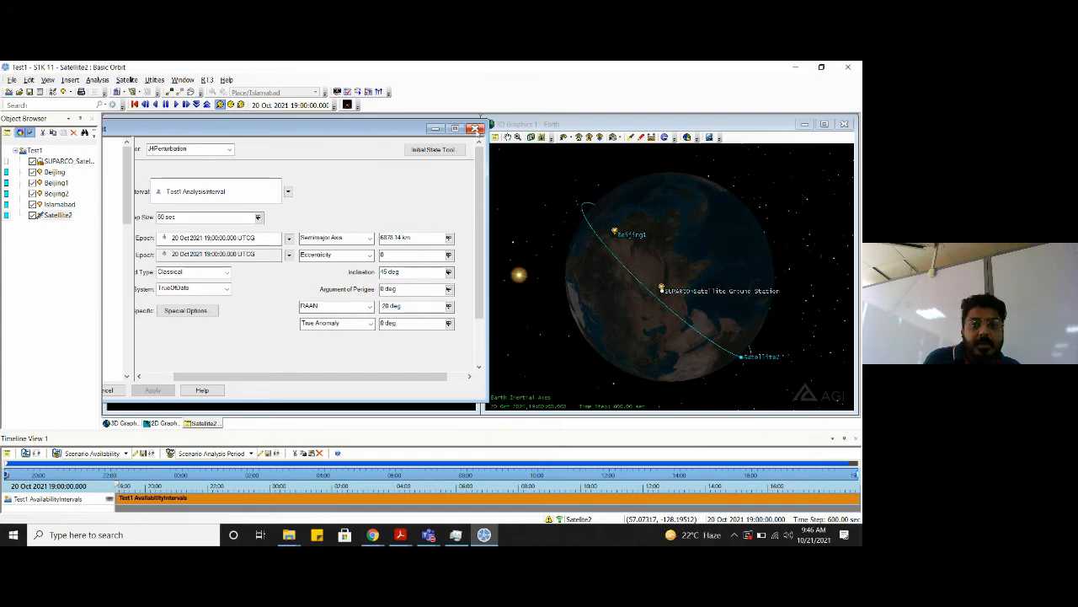
pyautogui.click(474, 133)
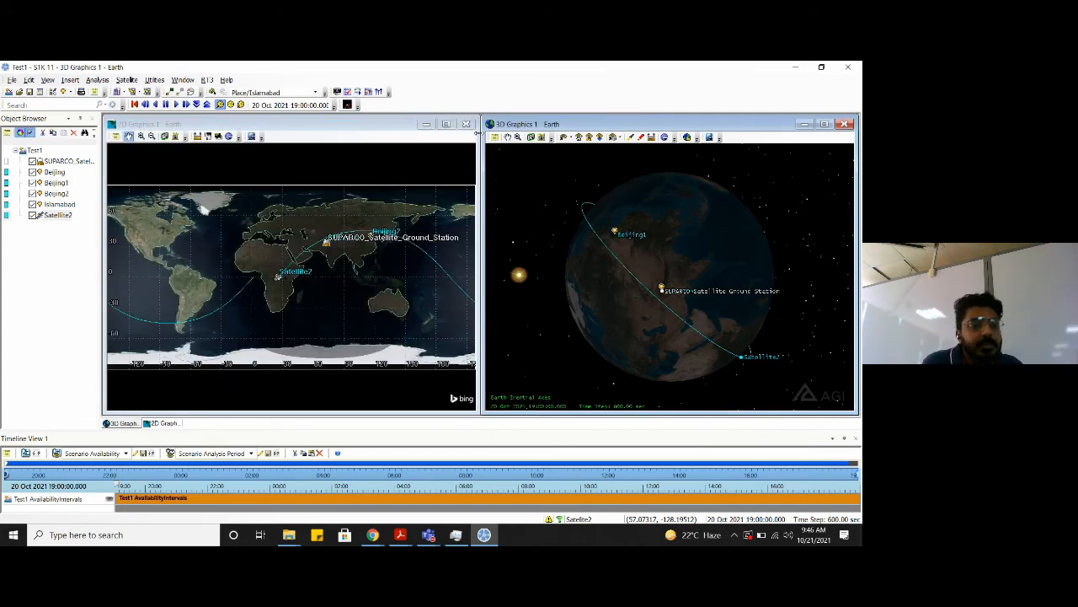
# Reopen Satellite2's properties and review its Attitude, 2D Graphics Range, Eclipse Bodies and Mass settings, making no changes
pyautogui.click(60, 215)
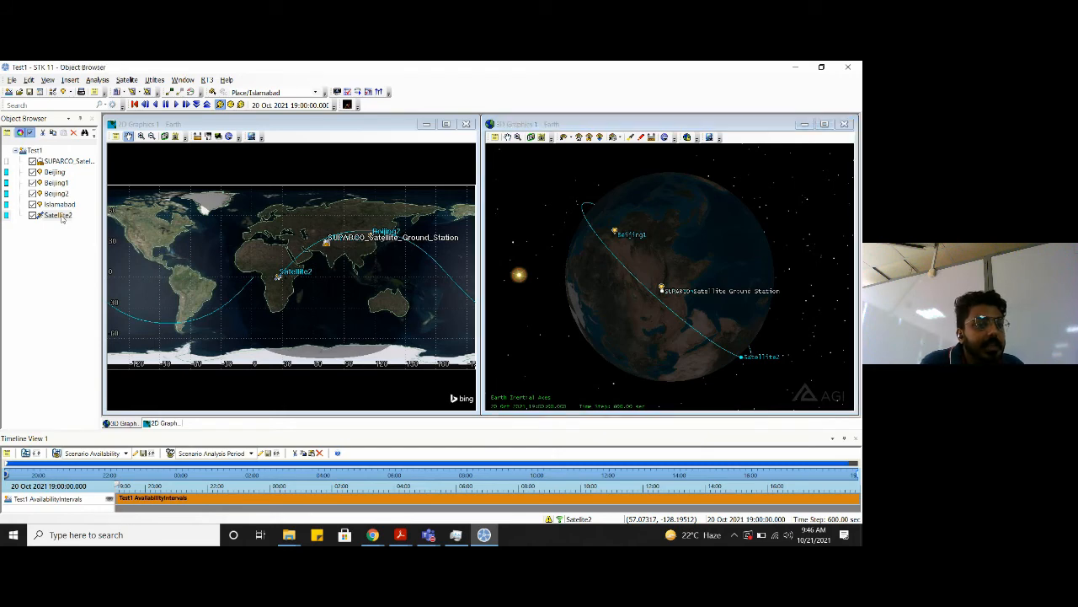
pyautogui.rightClick(61, 217)
pyautogui.click(93, 217)
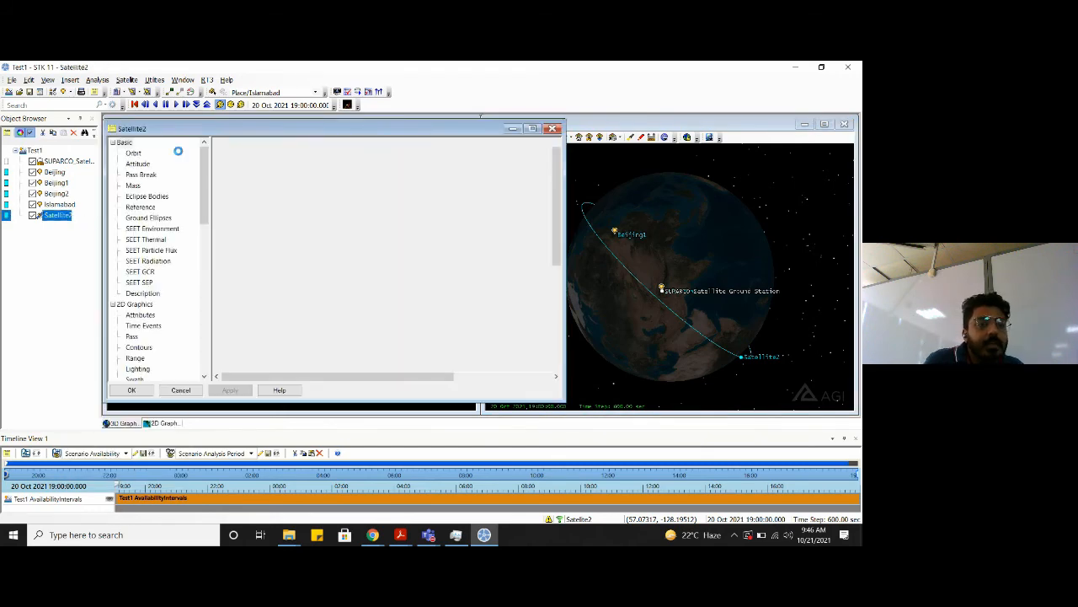
pyautogui.click(139, 165)
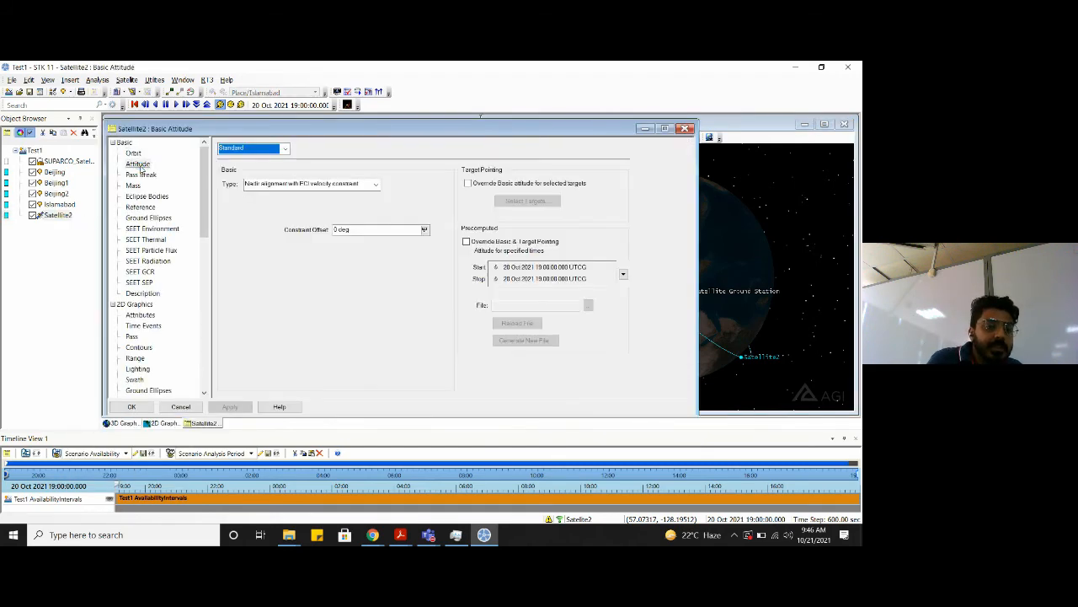
pyautogui.click(136, 358)
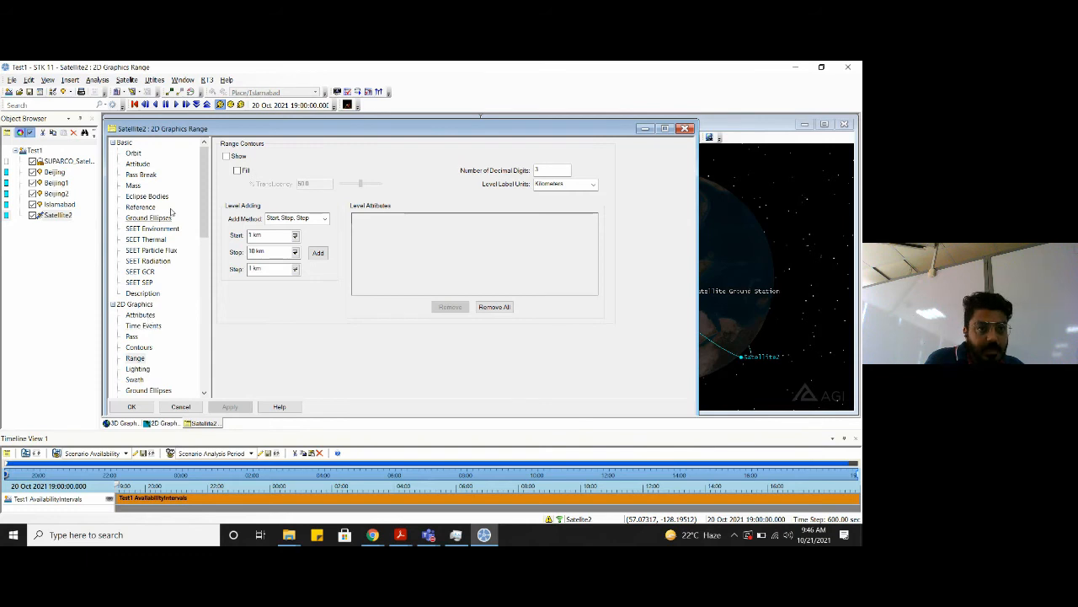
pyautogui.click(142, 195)
pyautogui.click(133, 186)
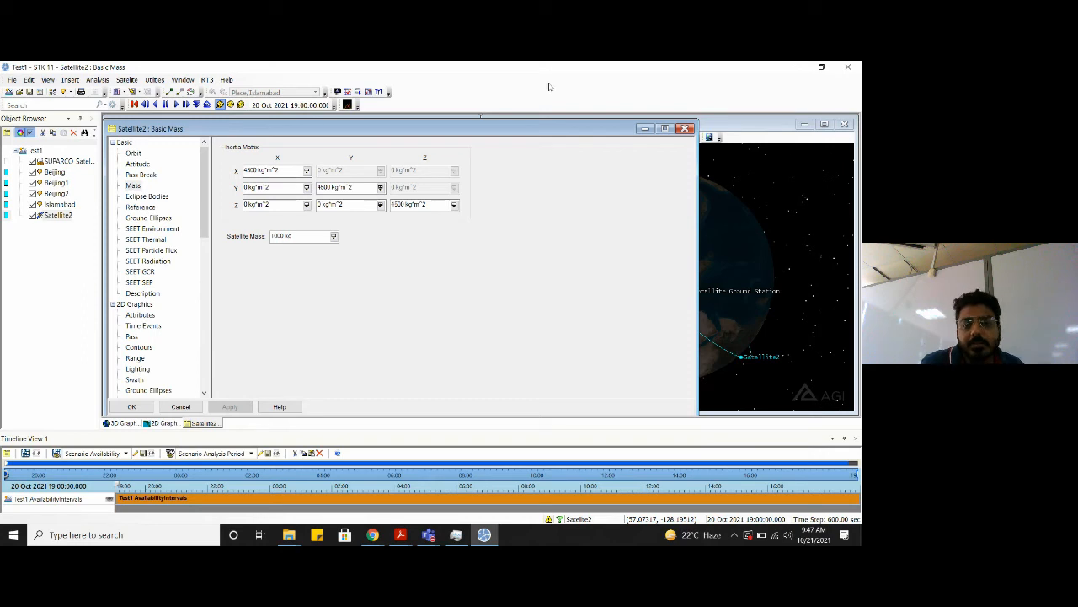
pyautogui.click(686, 132)
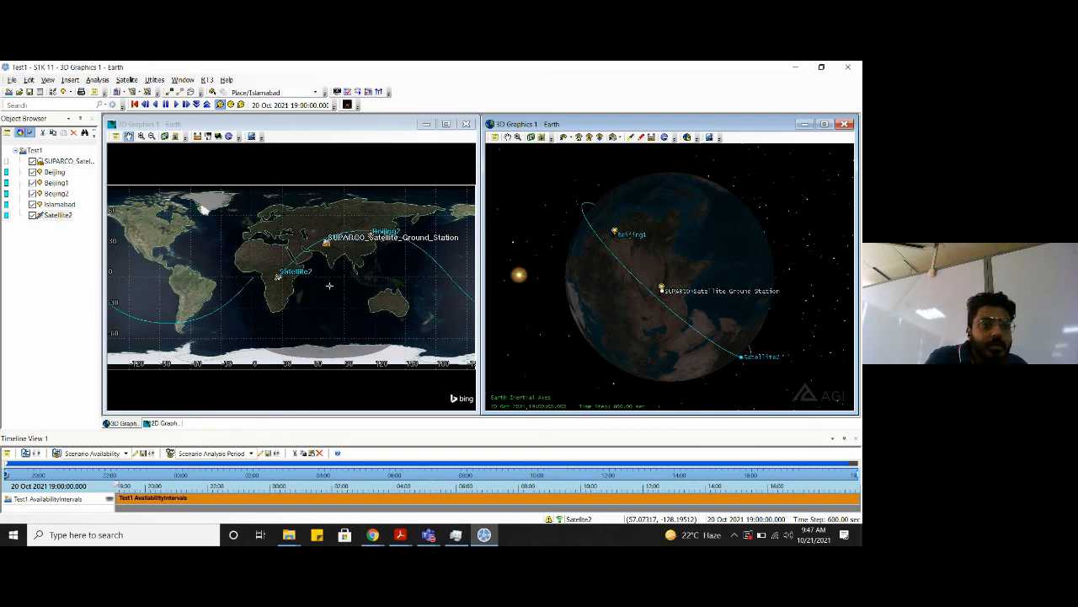
# Start inserting a satellite from the Standard Object Database and search the spacecraft for "iss"
pyautogui.click(70, 79)
pyautogui.click(85, 91)
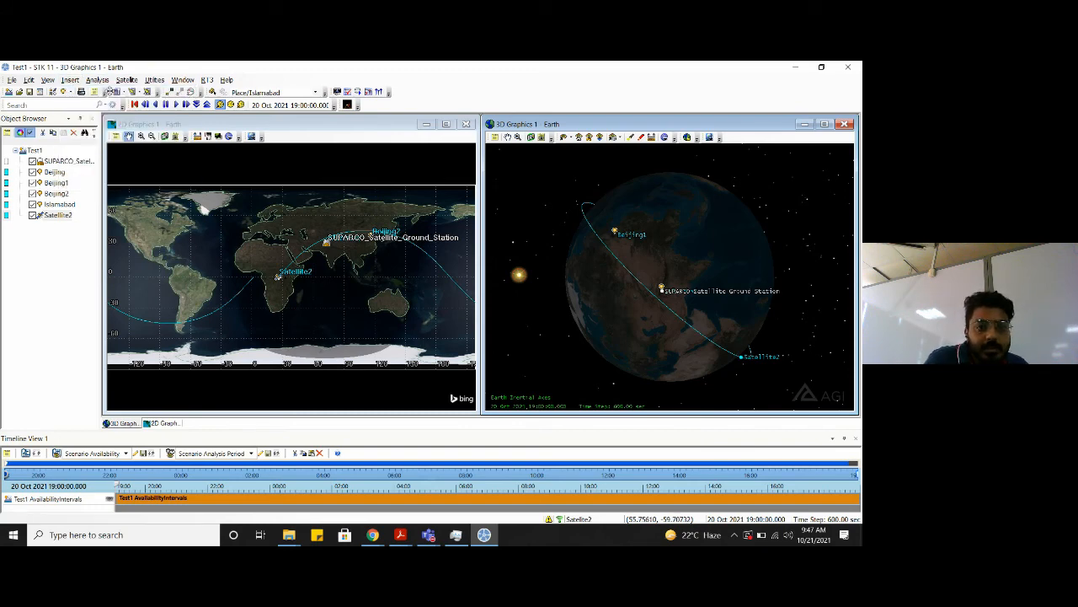
pyautogui.click(409, 179)
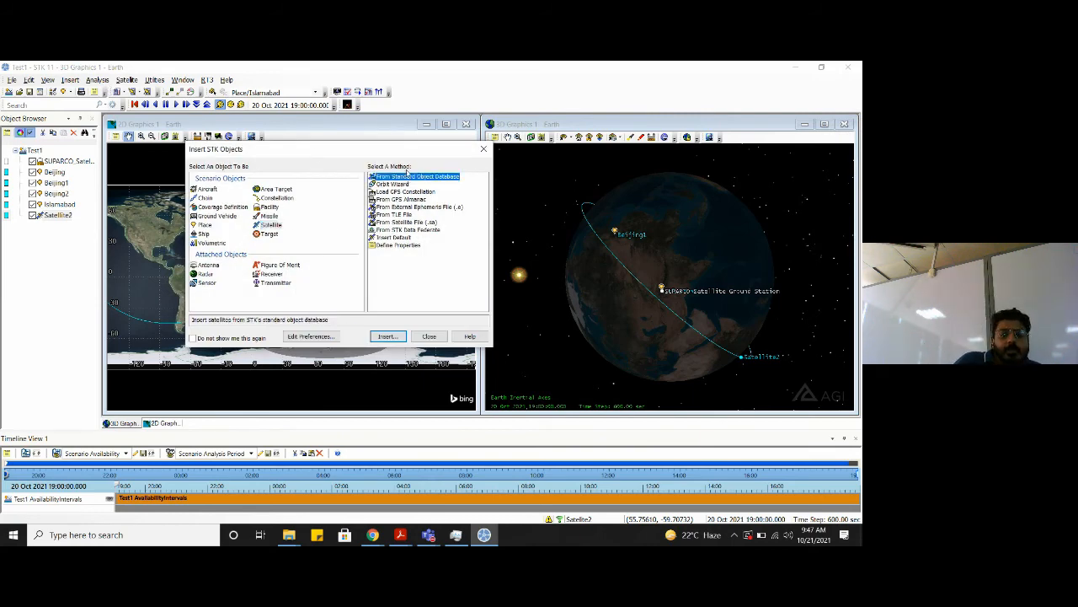
pyautogui.click(387, 336)
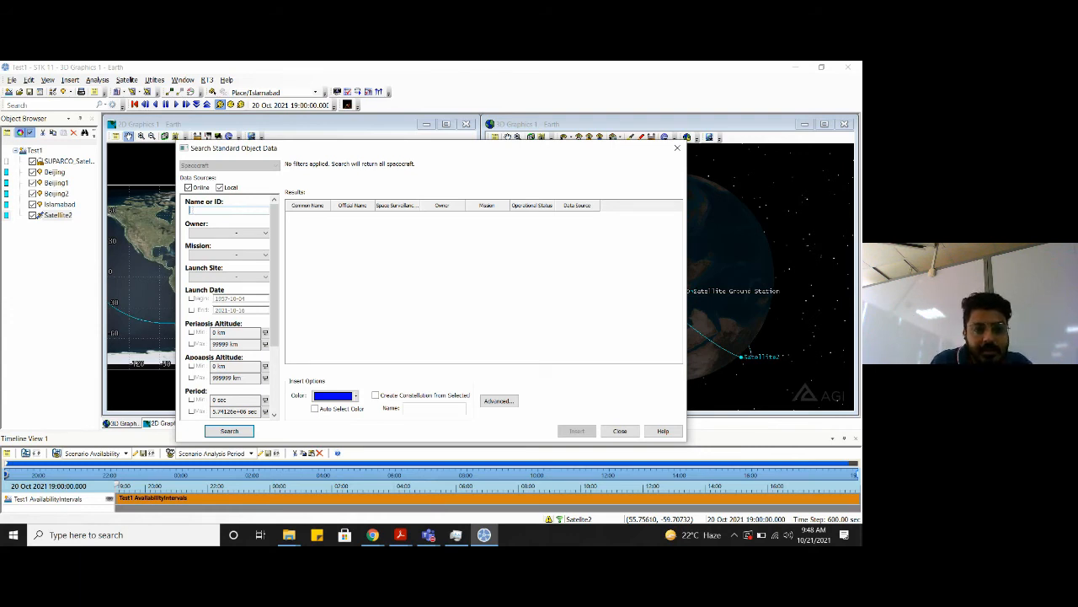
pyautogui.write('iss')
pyautogui.press('Return')
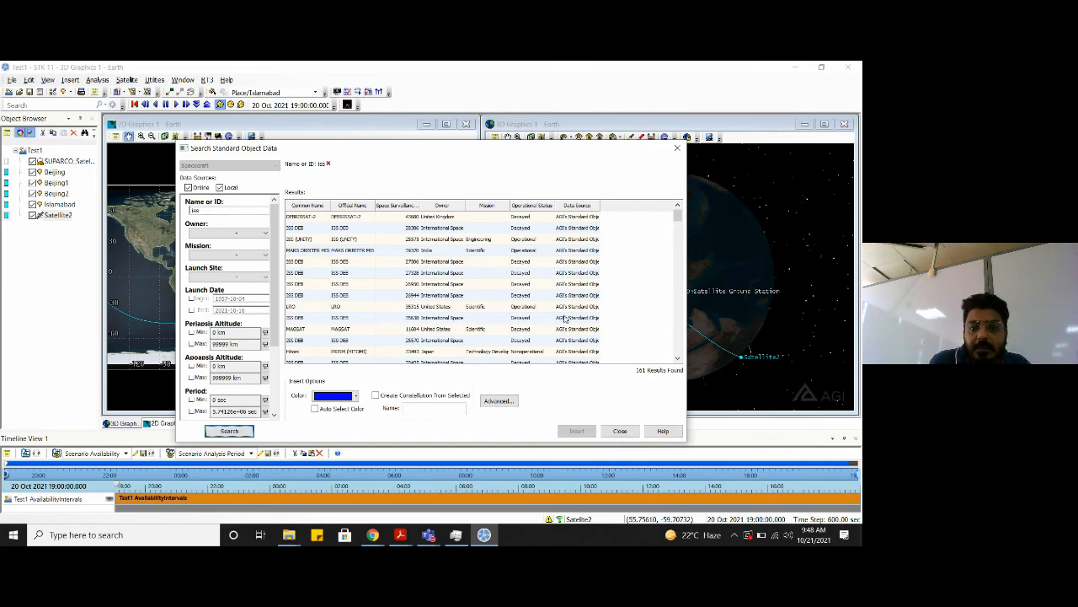
# Insert the ISS DEB spacecraft numbered 32286 from the search results into the scenario, and close the search
pyautogui.scroll(-5, 566, 318)
pyautogui.scroll(3, 565, 318)
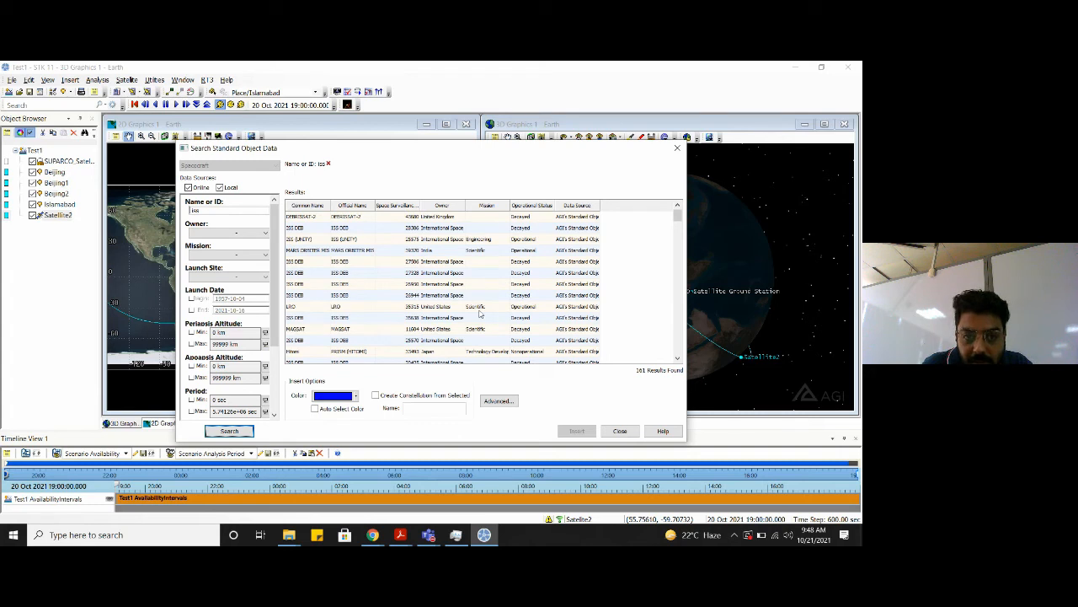
pyautogui.scroll(-10, 480, 314)
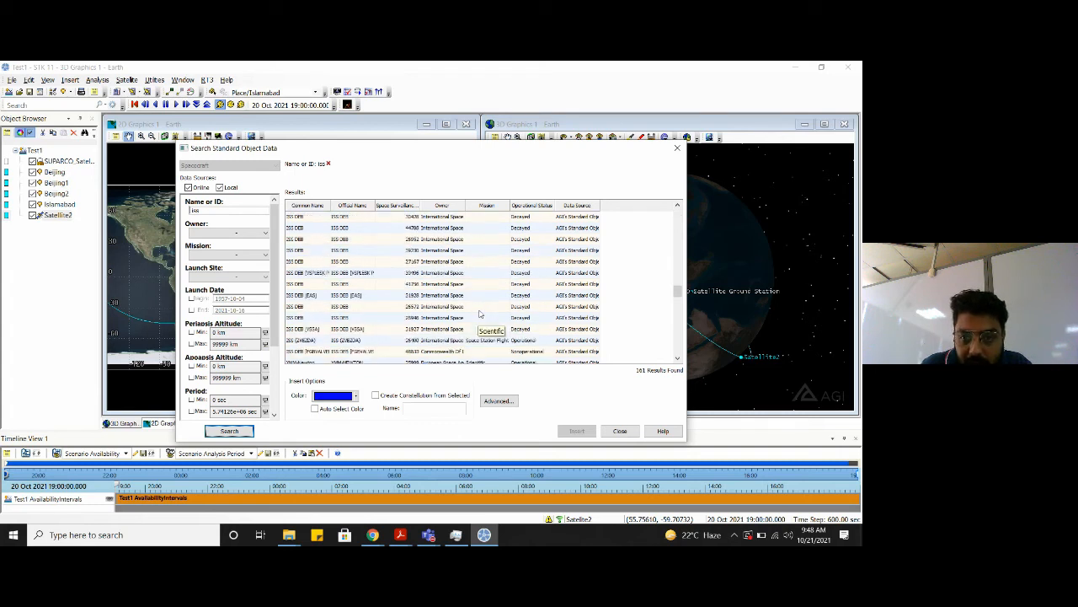
pyautogui.scroll(-3, 481, 313)
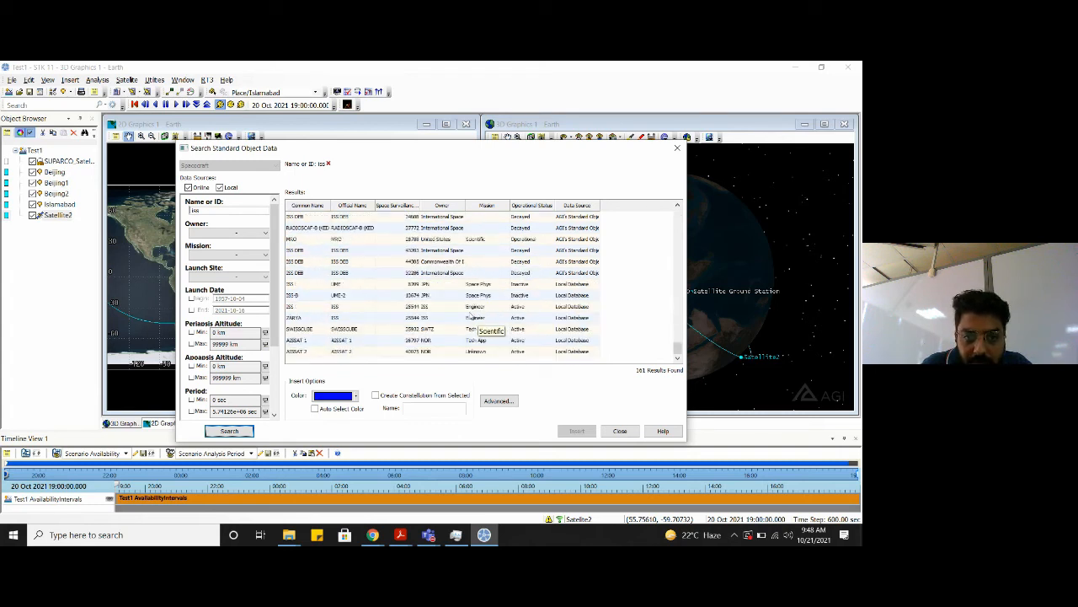
pyautogui.click(305, 273)
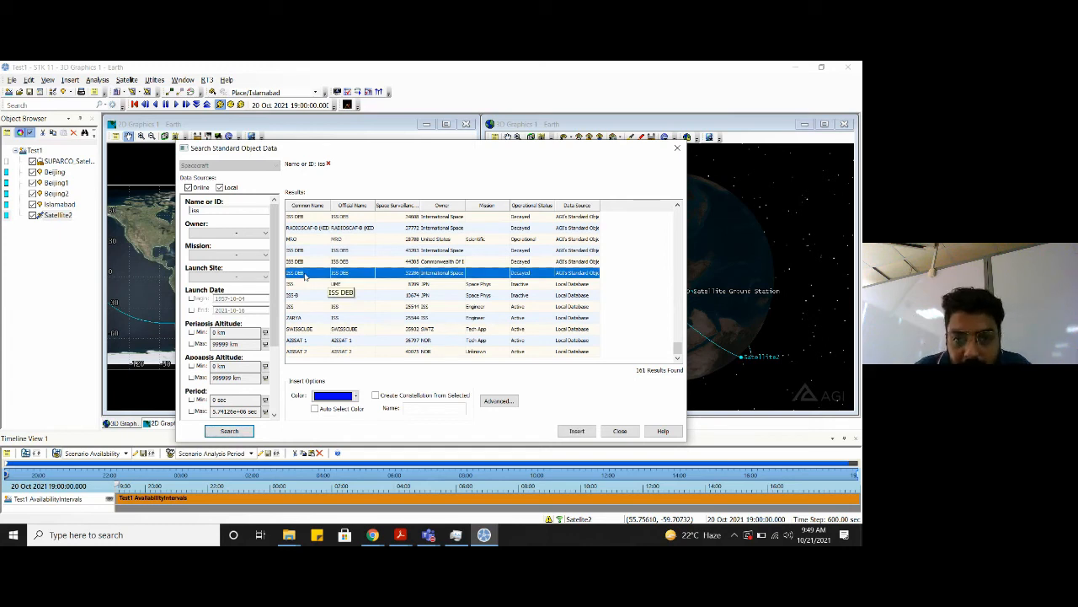
pyautogui.click(328, 264)
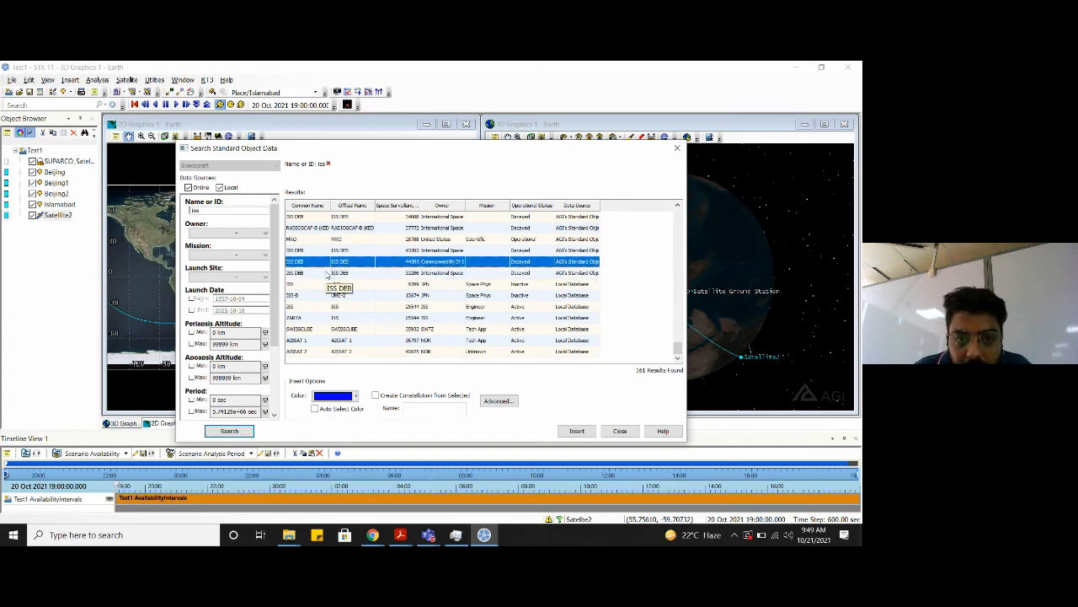
pyautogui.click(328, 273)
pyautogui.click(580, 433)
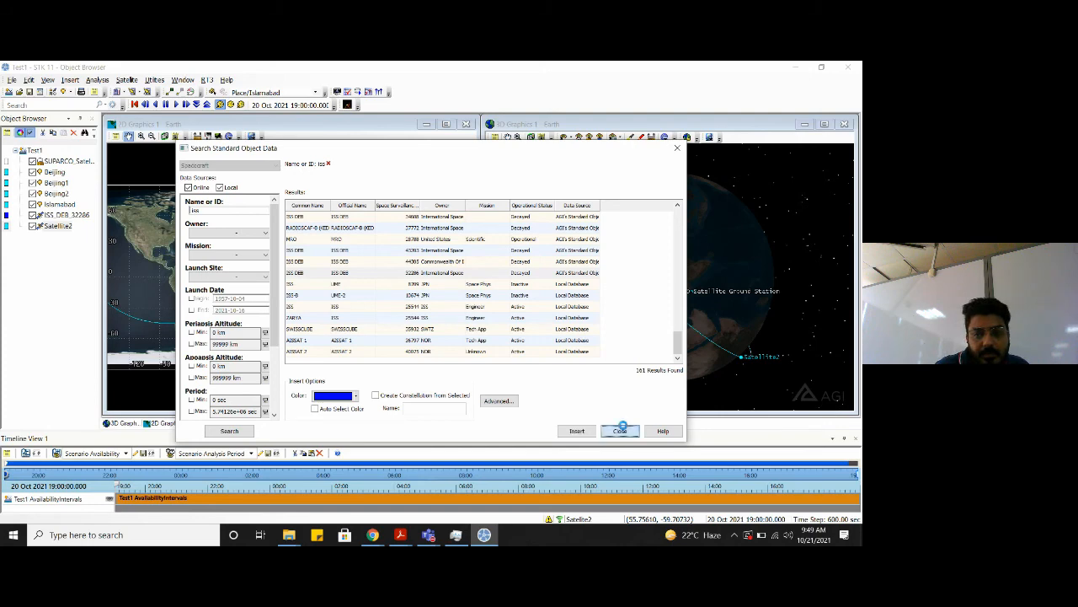
pyautogui.click(621, 431)
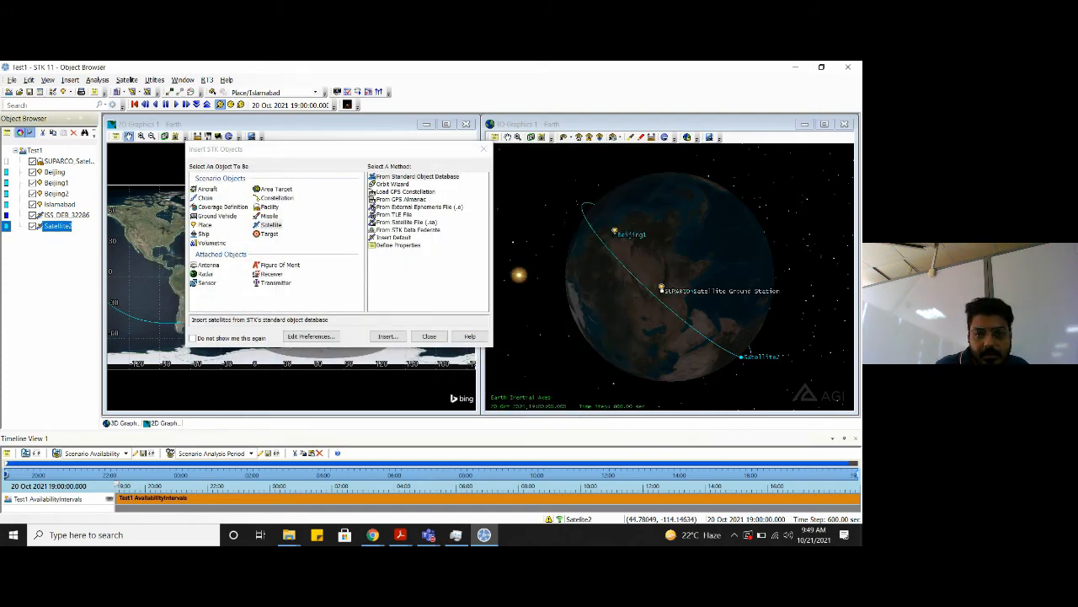
# Check the orbit properties of ISS_DEB_32286, and close them without saving changes
pyautogui.click(66, 216)
pyautogui.doubleClick(67, 215)
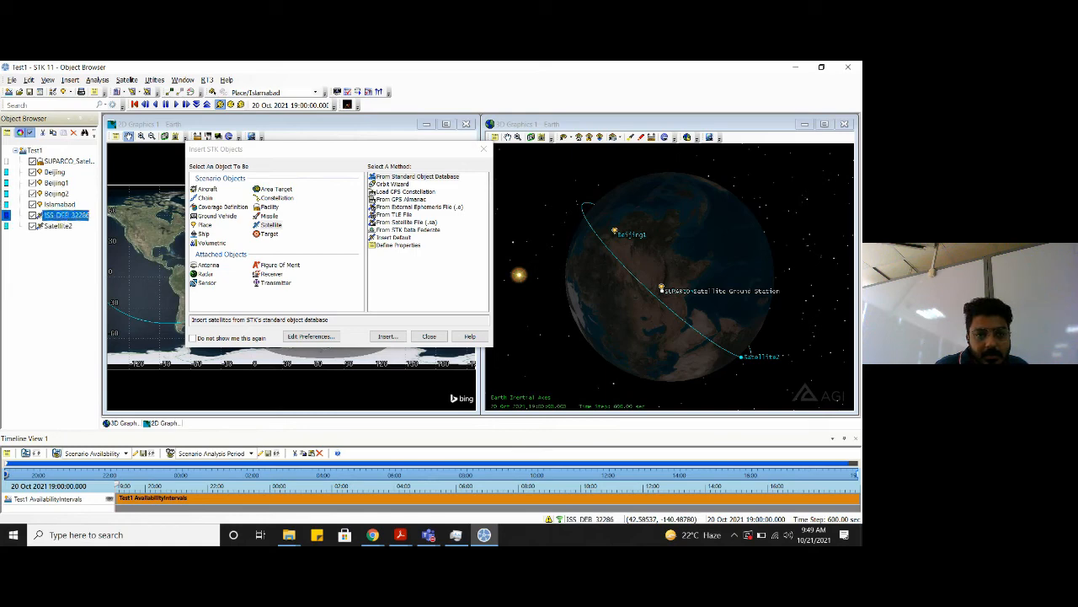
pyautogui.click(486, 148)
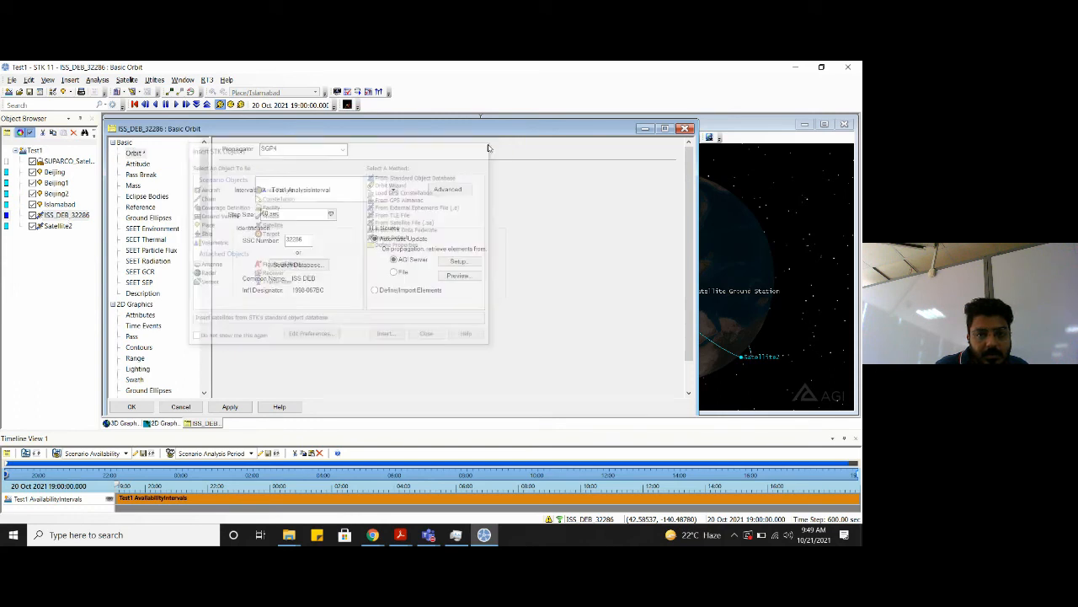
pyautogui.click(684, 128)
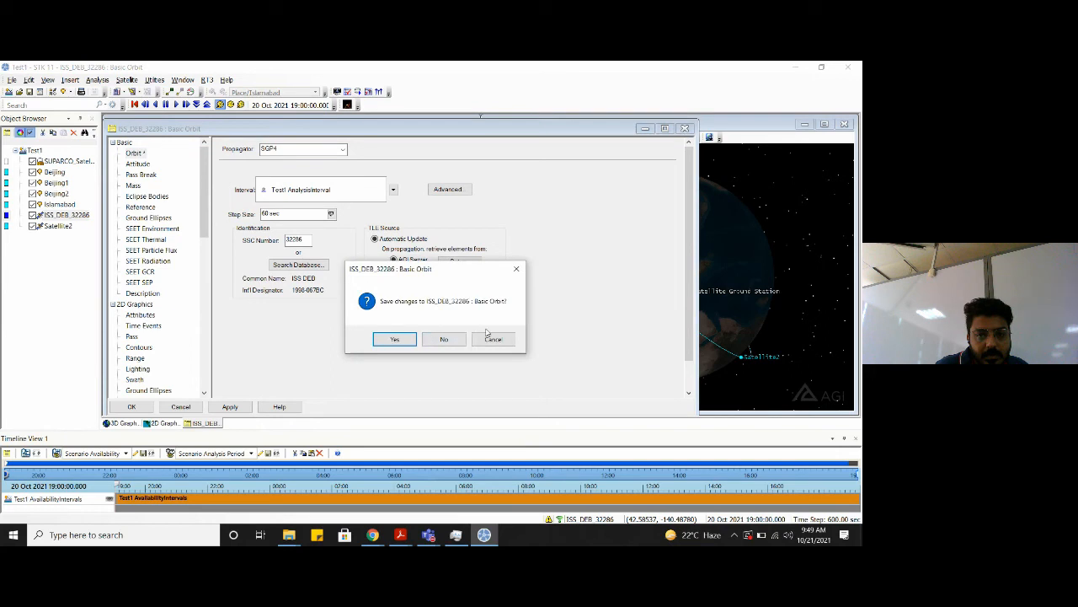
pyautogui.click(443, 341)
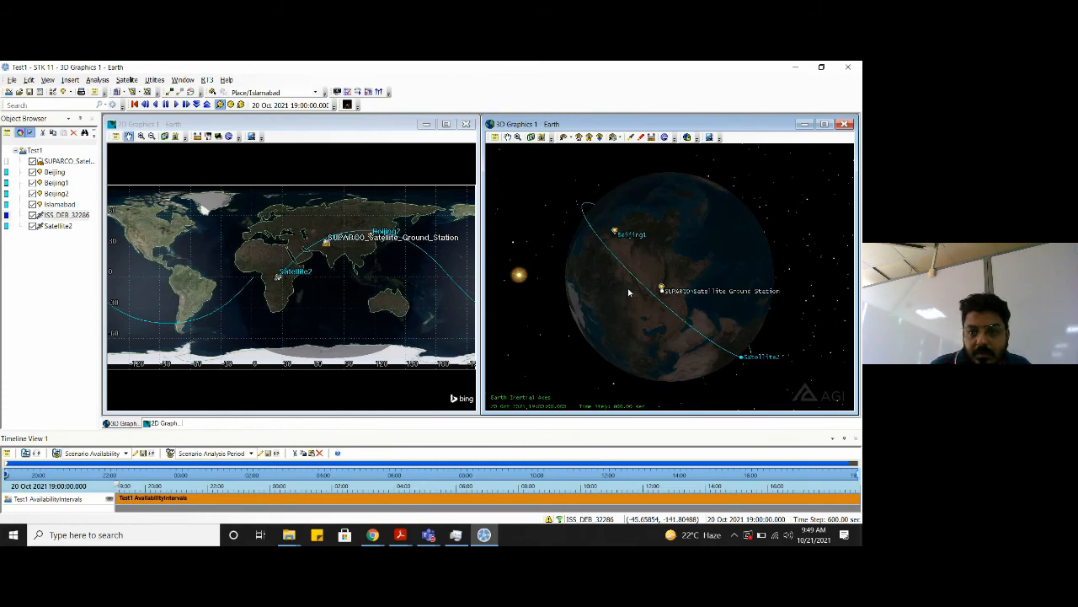
# Delete the ISS_DEB_32286 satellite from the Test1 scenario
pyautogui.moveTo(629, 293); pyautogui.dragTo(676, 307)
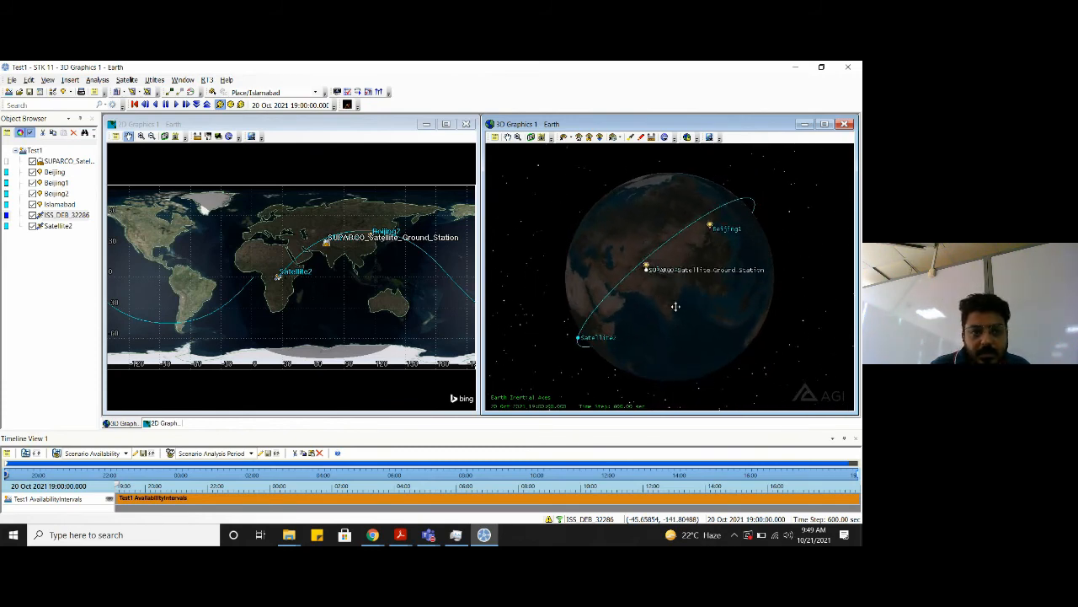
pyautogui.click(72, 225)
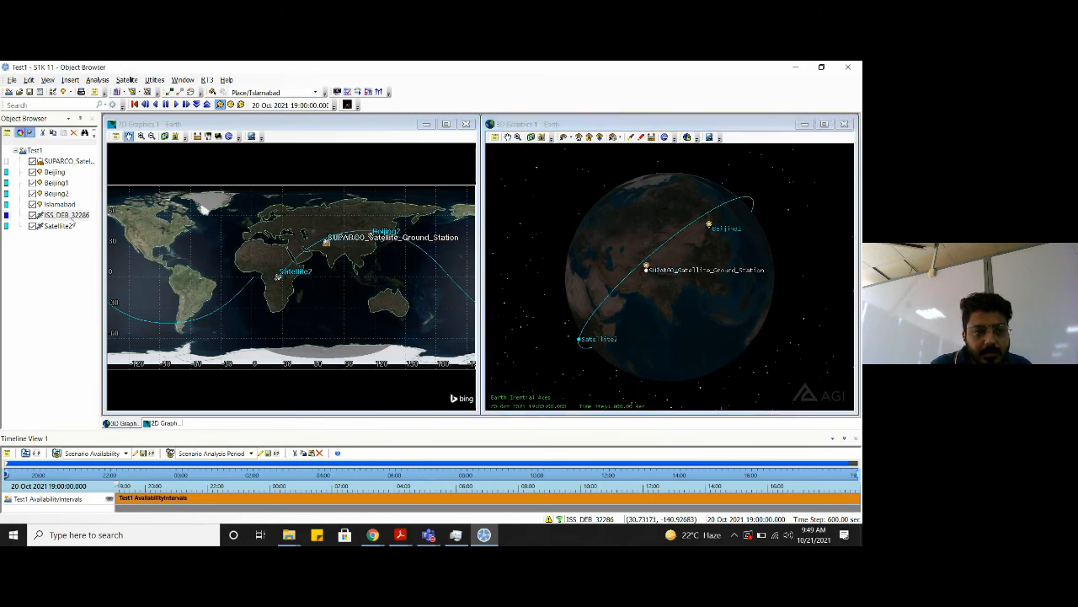
pyautogui.click(71, 218)
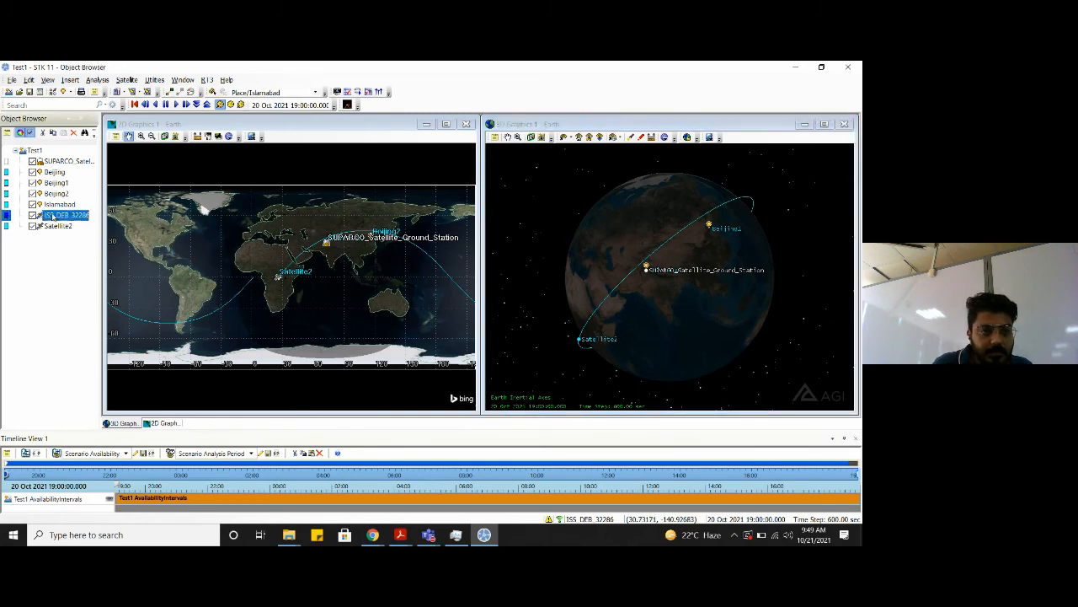
pyautogui.rightClick(53, 218)
pyautogui.click(83, 394)
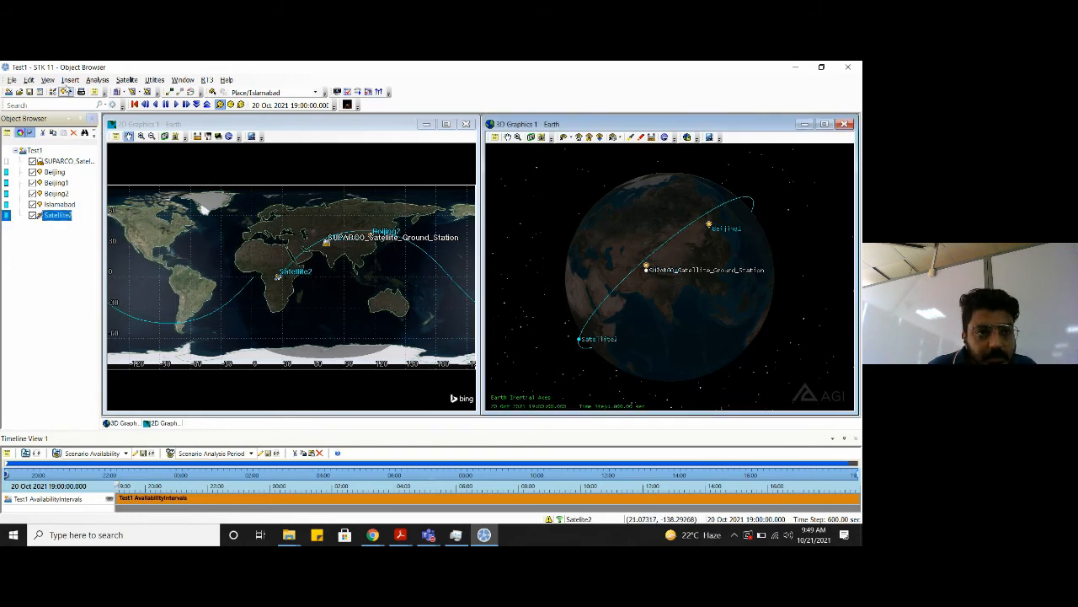
# Start inserting another satellite from the Standard Object Database and search the spacecraft for "iss"
pyautogui.click(66, 91)
pyautogui.click(108, 89)
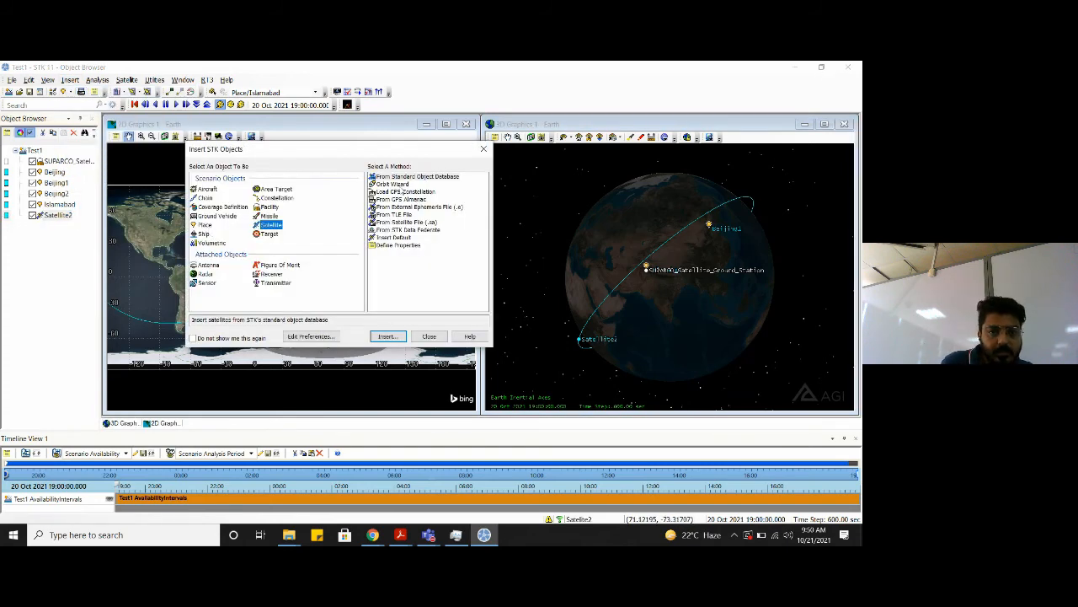
pyautogui.click(413, 176)
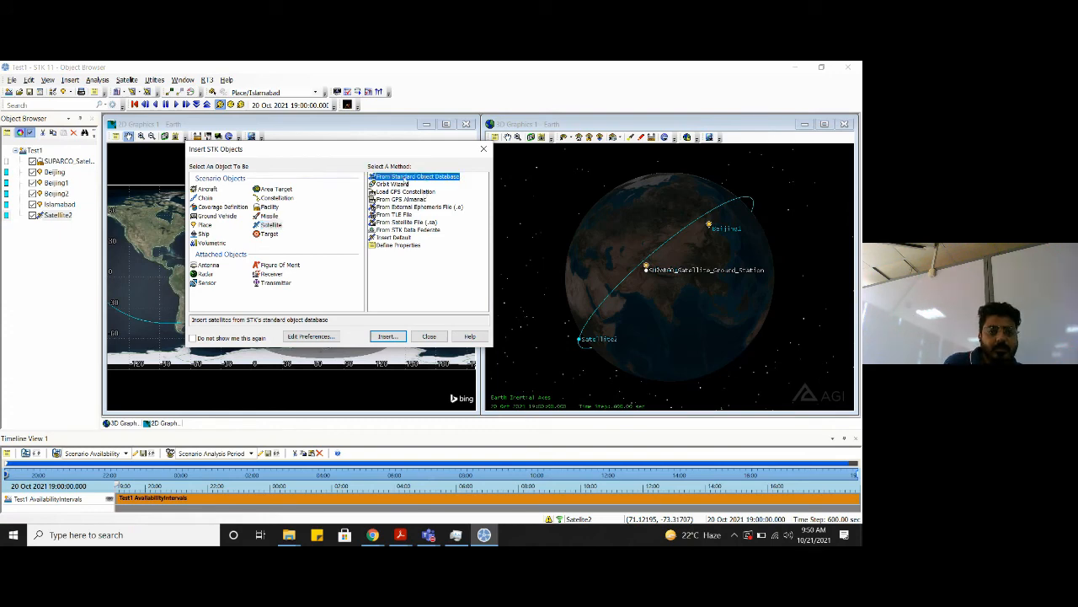
pyautogui.click(388, 336)
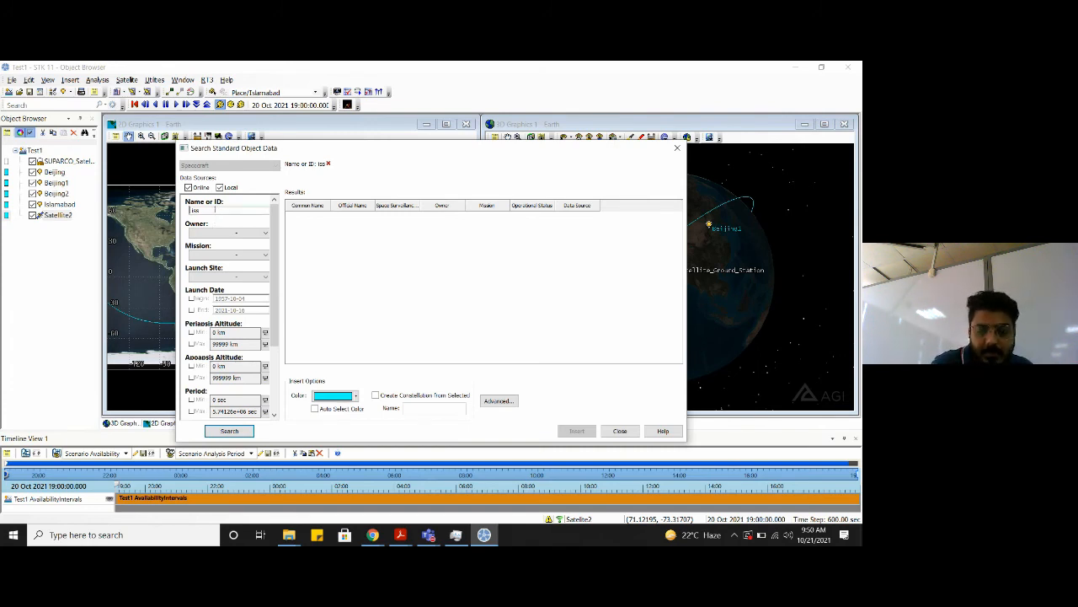
pyautogui.press('Return')
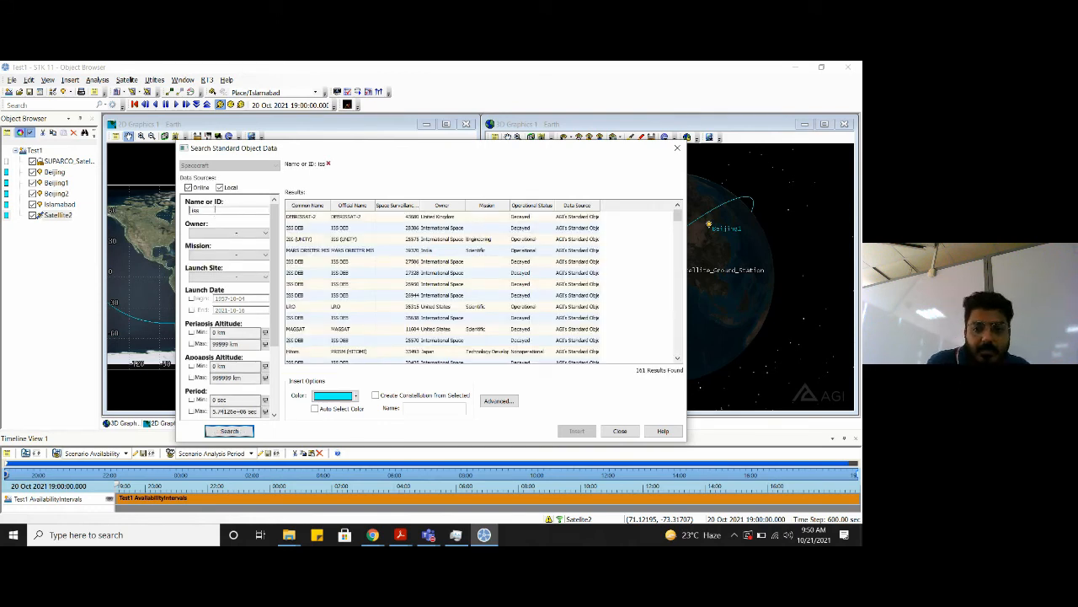
# Insert the ISS DEB spacecraft numbered 27524 from the search results in green, and close the search and insertion windows
pyautogui.moveTo(678, 219); pyautogui.dragTo(681, 408)
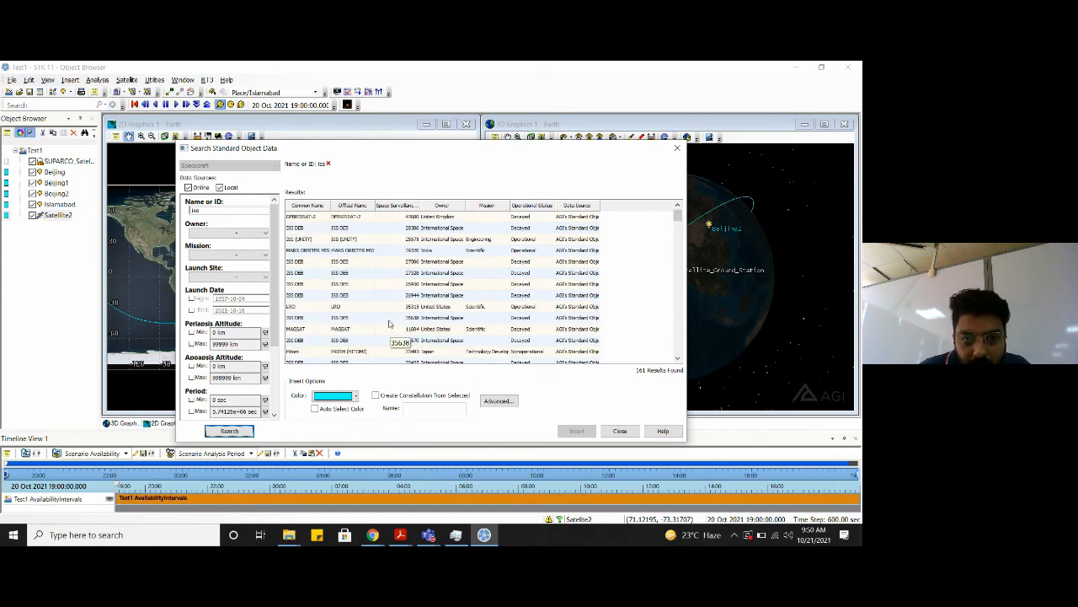
pyautogui.moveTo(678, 216); pyautogui.dragTo(678, 361)
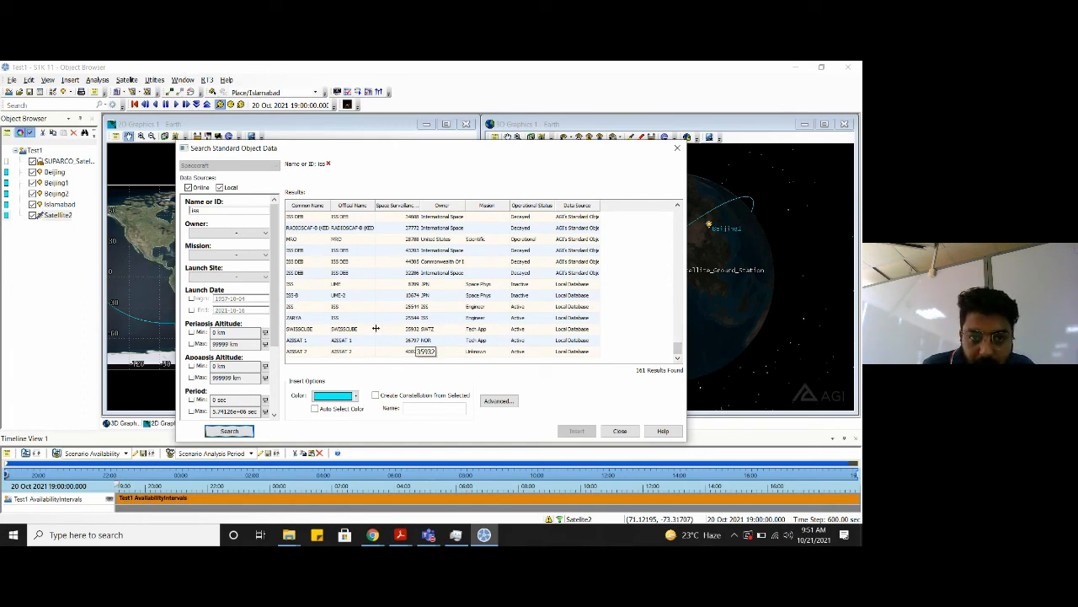
pyautogui.scroll(2, 375, 327)
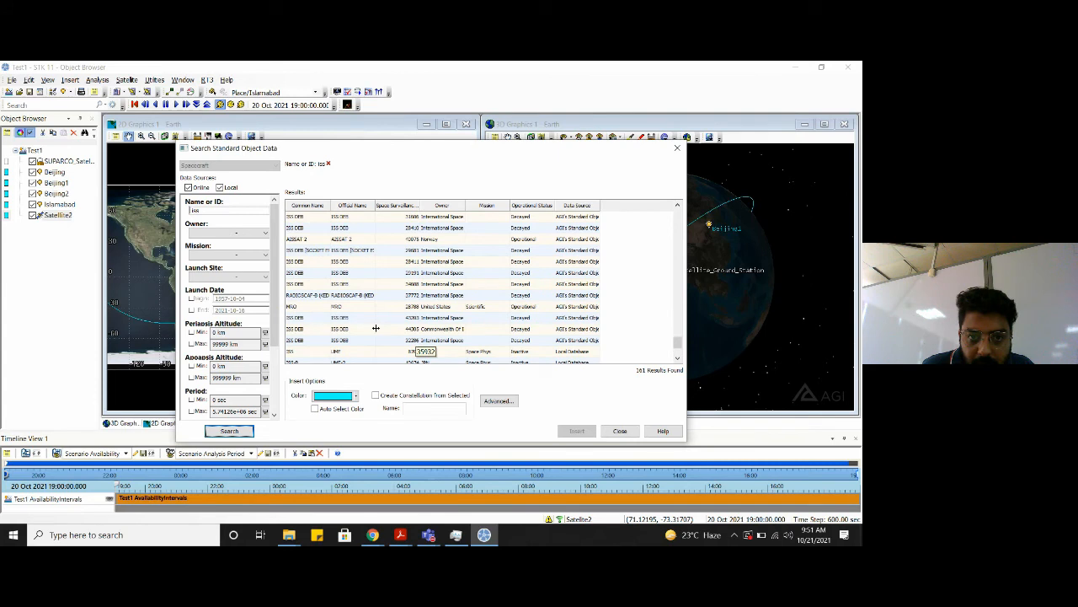
pyautogui.scroll(1, 376, 328)
pyautogui.scroll(3, 376, 327)
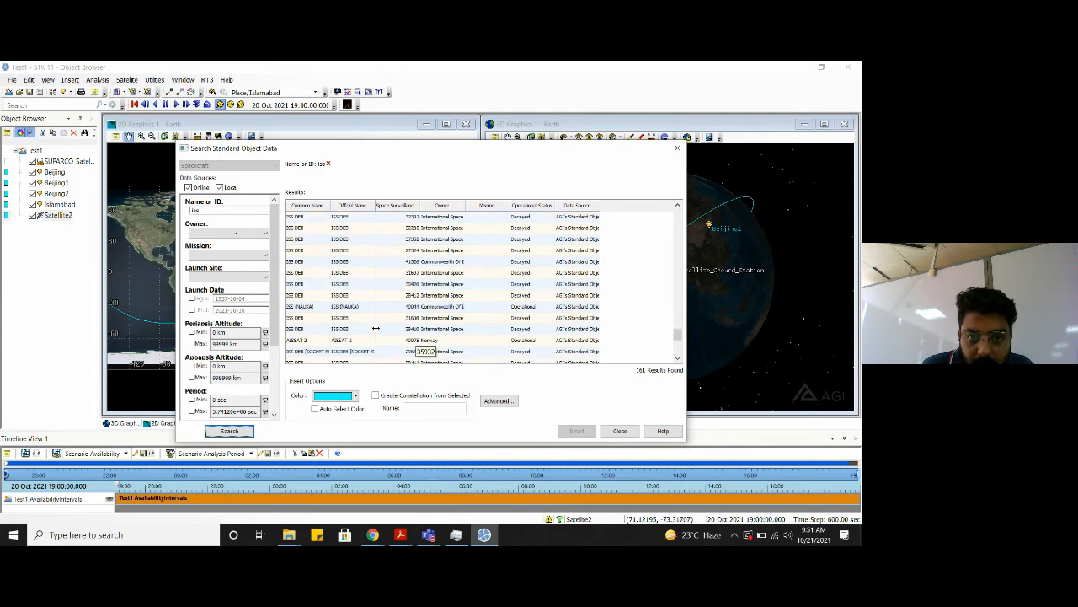
pyautogui.scroll(3, 376, 327)
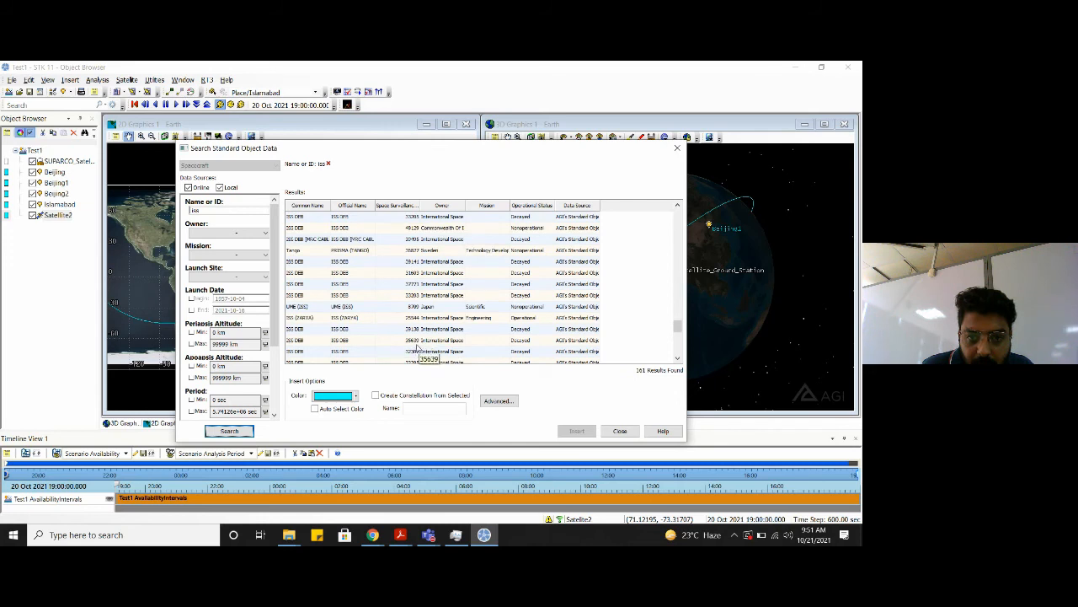
pyautogui.scroll(-2, 417, 348)
pyautogui.click(418, 328)
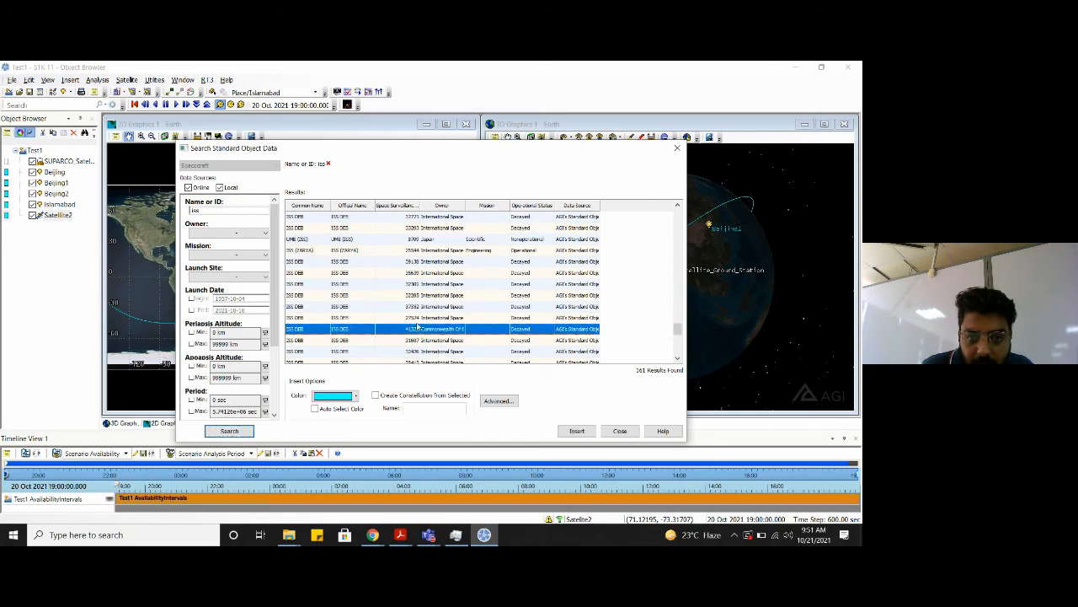
pyautogui.click(417, 319)
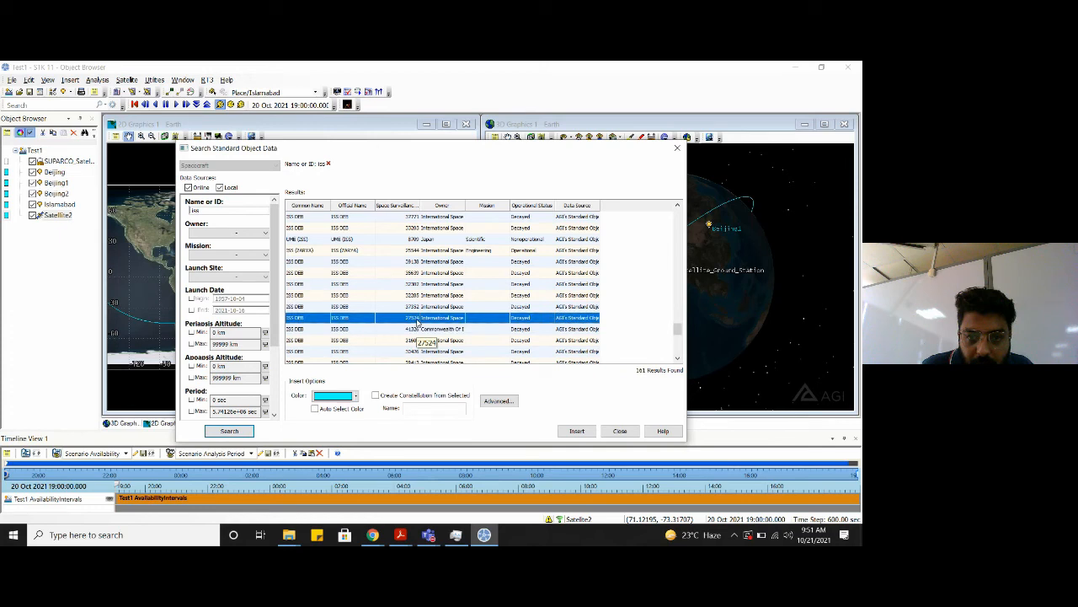
pyautogui.click(357, 395)
pyautogui.click(328, 410)
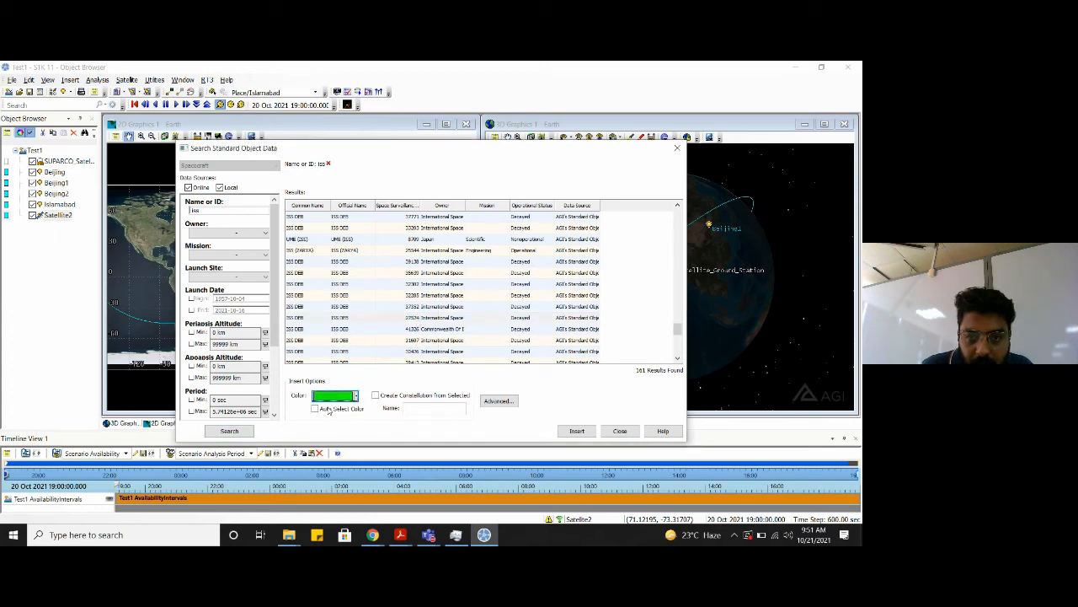
pyautogui.click(577, 431)
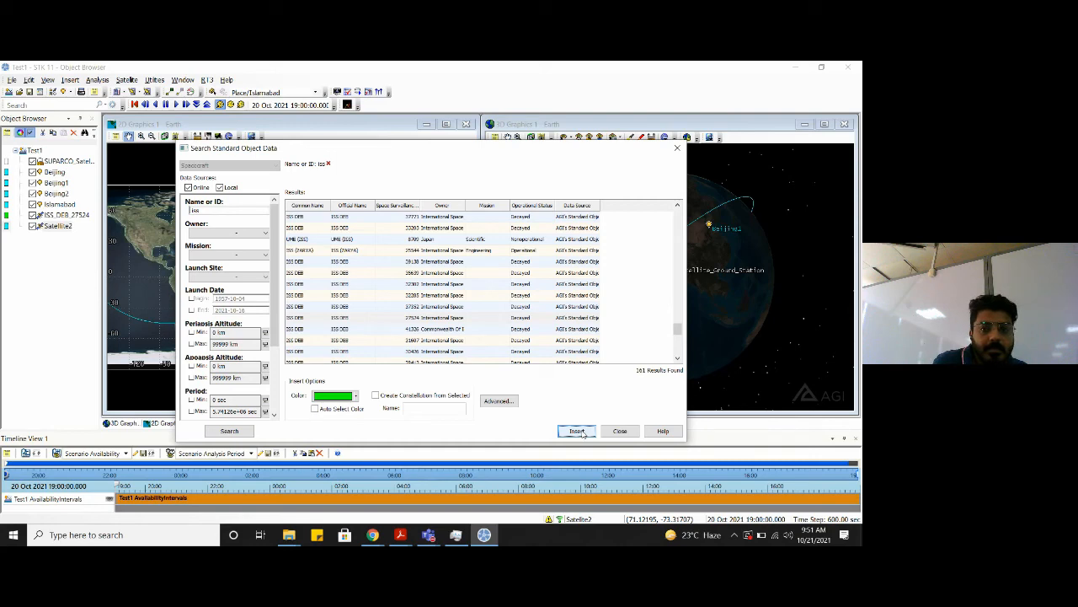
pyautogui.moveTo(585, 160); pyautogui.dragTo(493, 209)
pyautogui.click(529, 484)
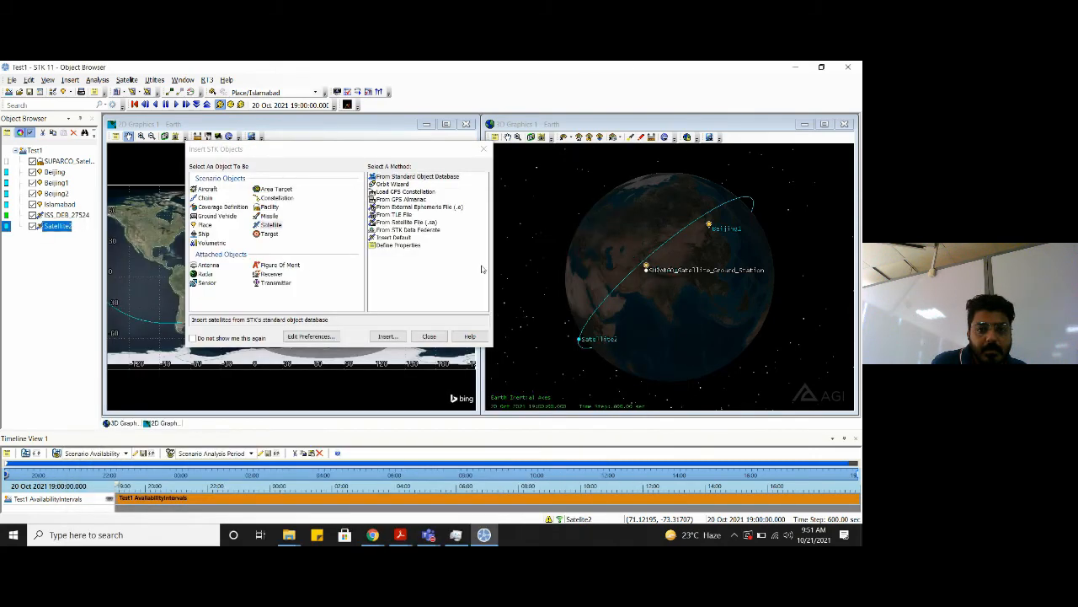
pyautogui.click(482, 149)
# Check the 3D globe for the ISS_DEB_27524 orbit, and delete that satellite from the scenario
pyautogui.scroll(-2, 577, 266)
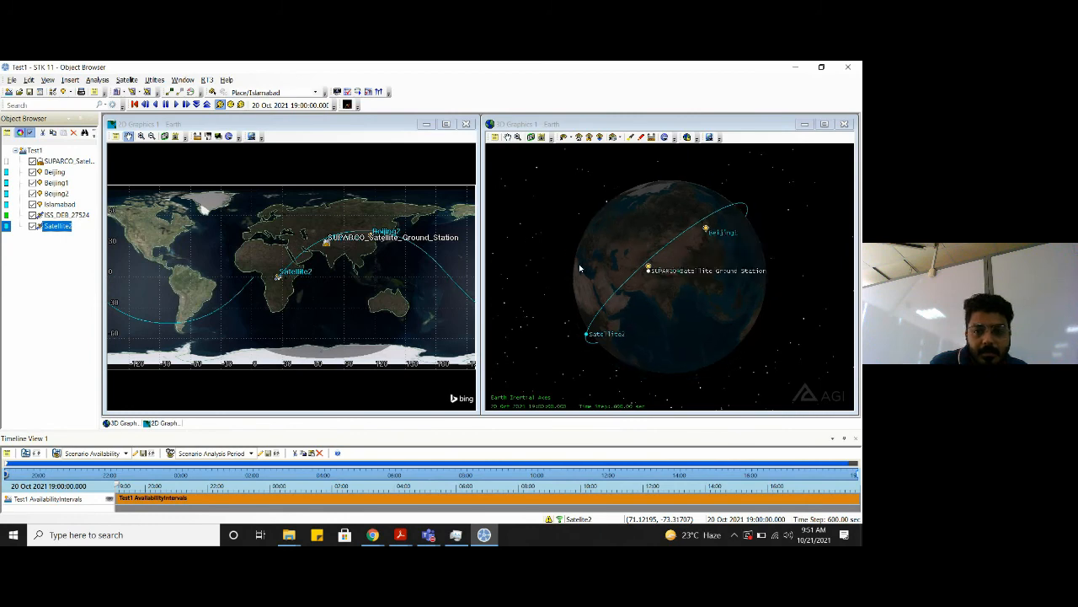
pyautogui.scroll(4, 591, 268)
pyautogui.moveTo(592, 269); pyautogui.dragTo(657, 287)
pyautogui.click(76, 221)
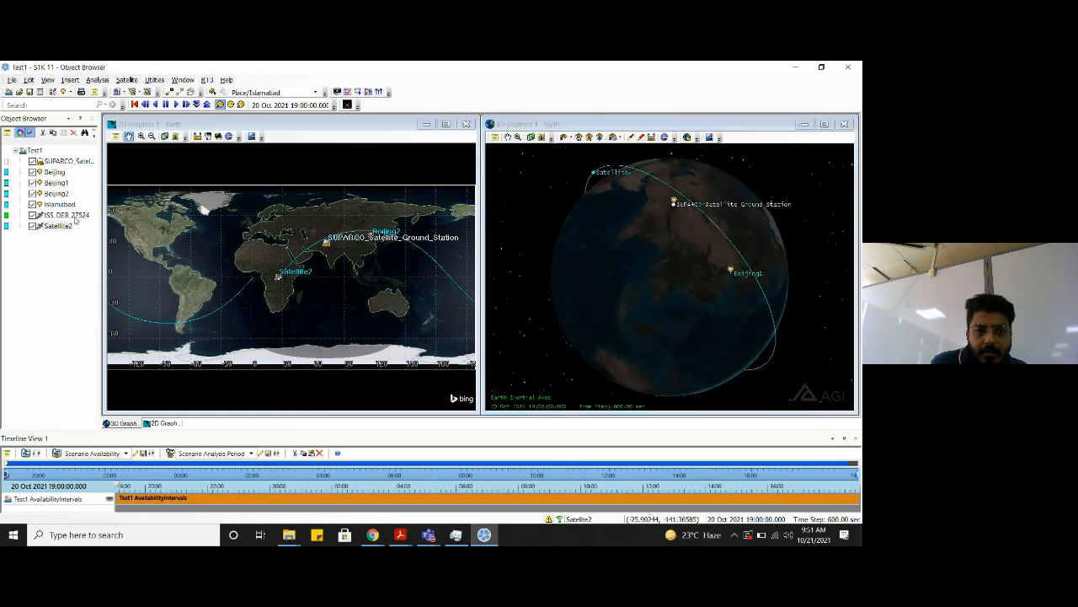
pyautogui.click(74, 218)
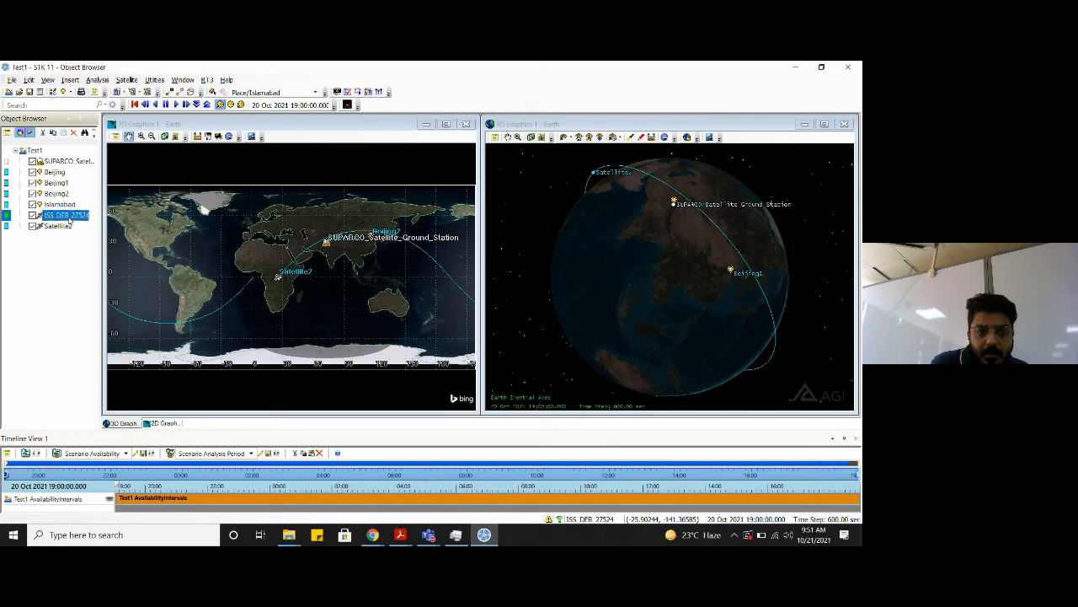
pyautogui.rightClick(71, 218)
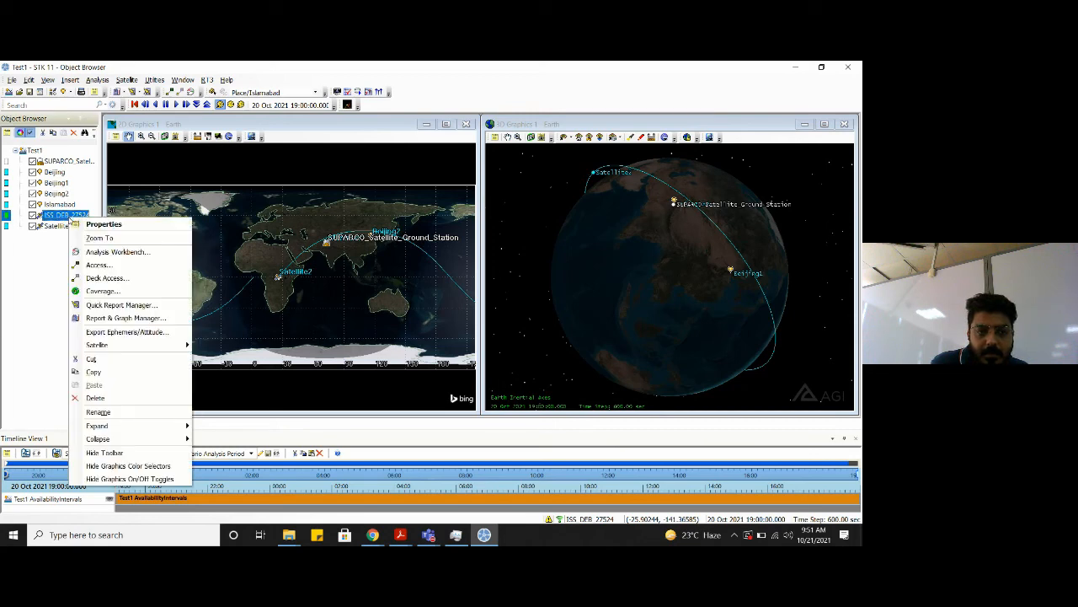
pyautogui.click(95, 397)
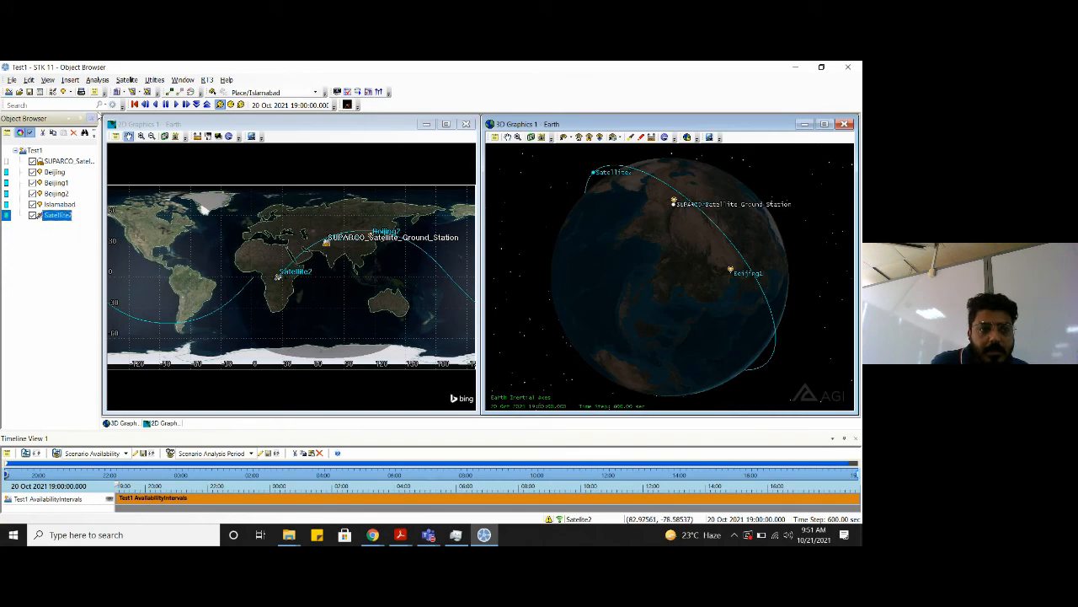
# Search the Standard Object Database spacecraft for "geoeye", with red as the insertion color
pyautogui.click(97, 79)
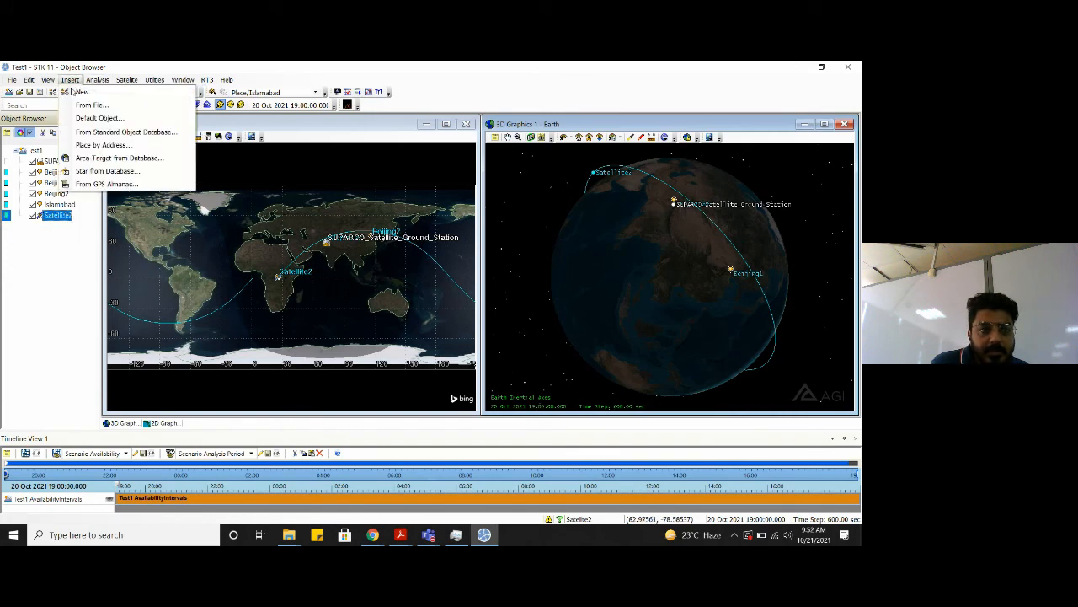
pyautogui.click(88, 92)
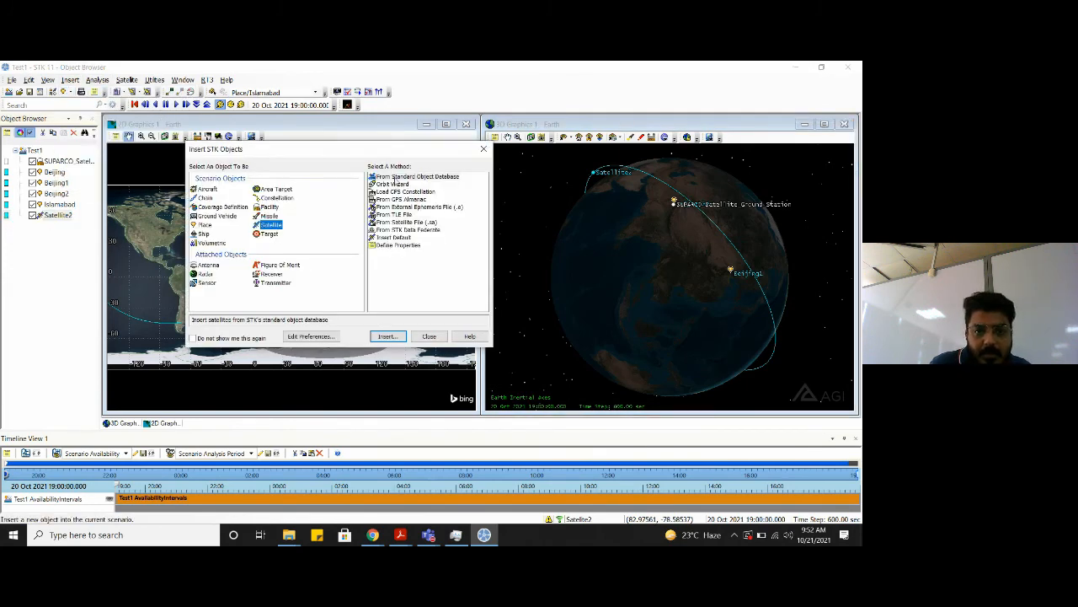
pyautogui.click(397, 177)
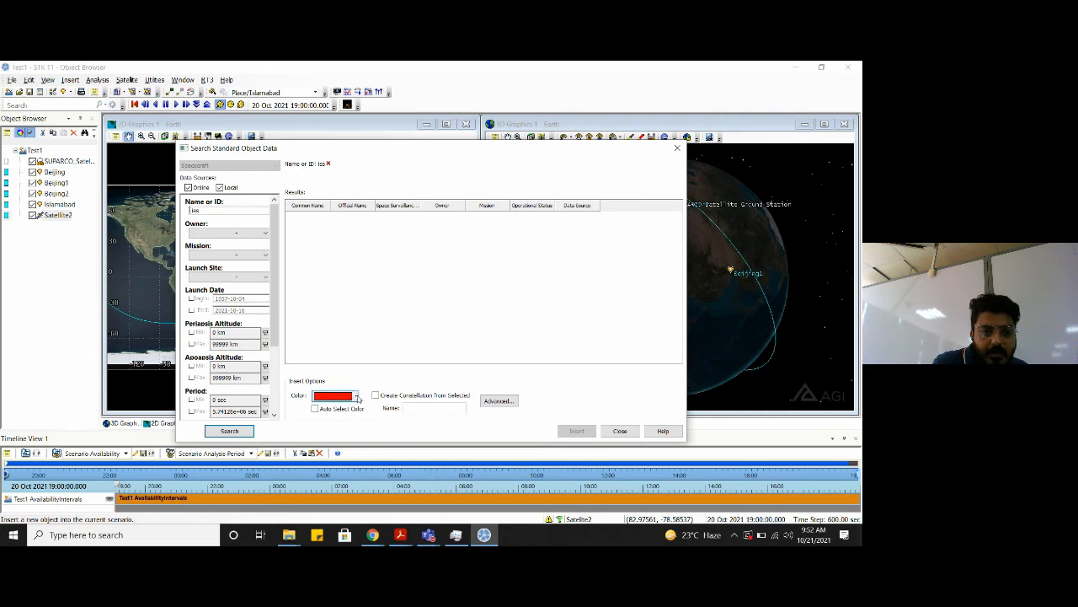
pyautogui.doubleClick(219, 210)
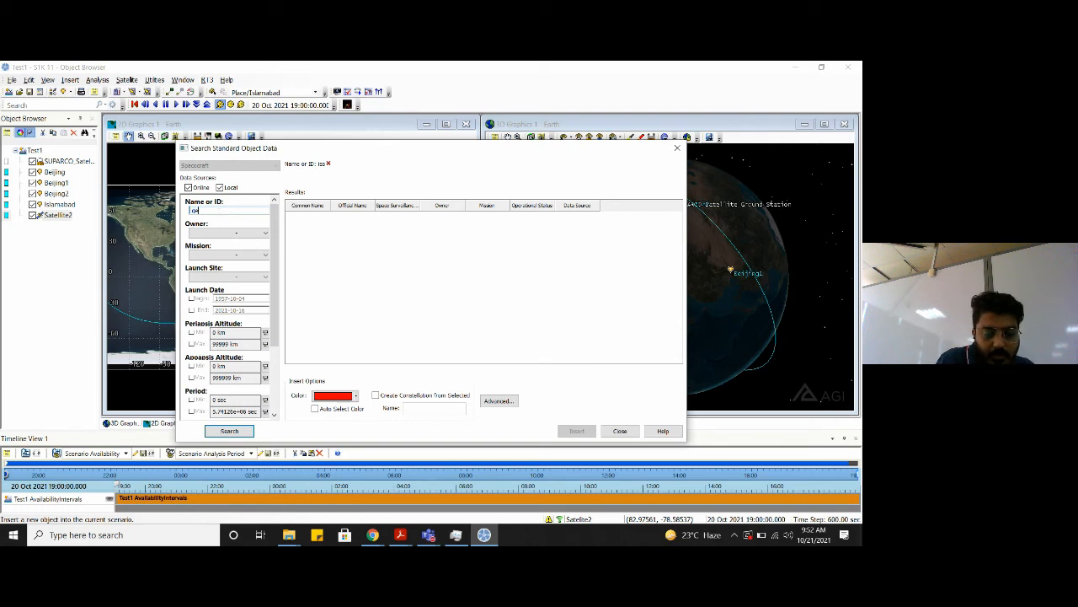
pyautogui.press('Return')
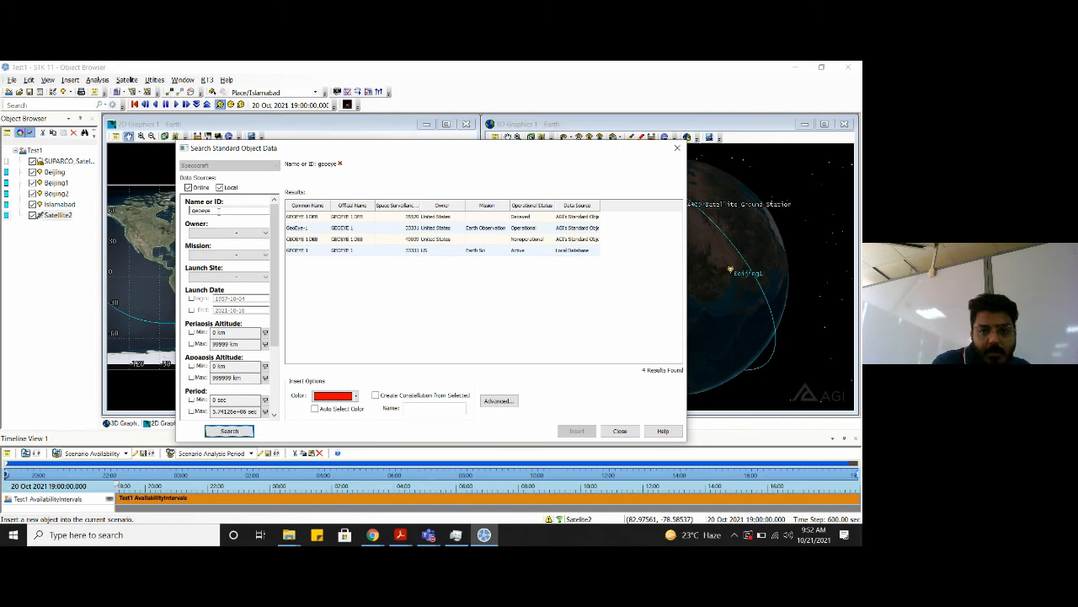
# Insert the active GEOEYE 1 spacecraft numbered 33331 from the Local Database, and close the search
pyautogui.click(362, 240)
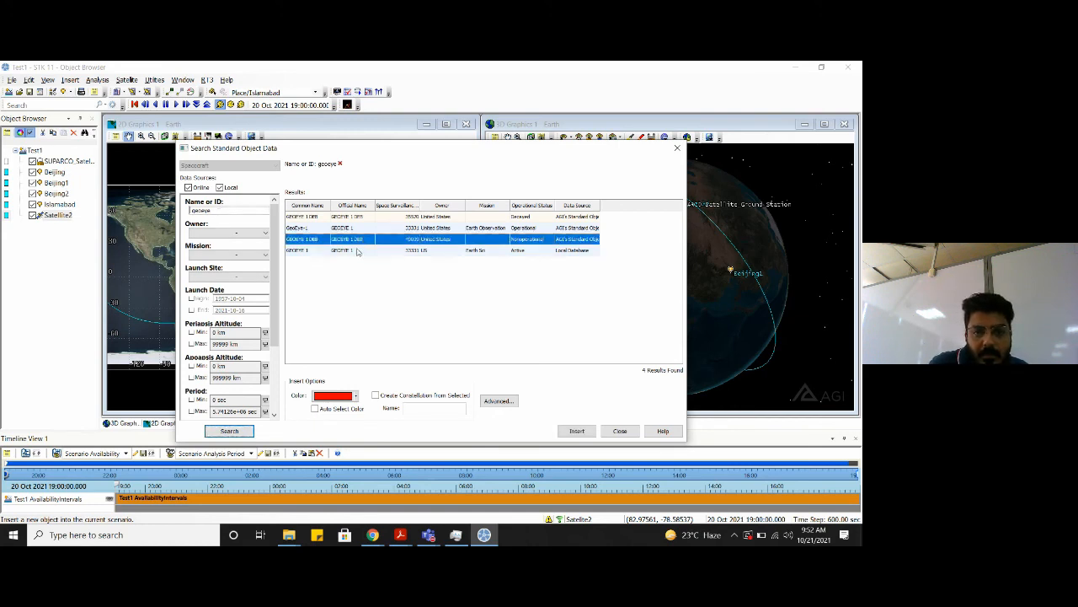
pyautogui.click(358, 251)
pyautogui.click(584, 431)
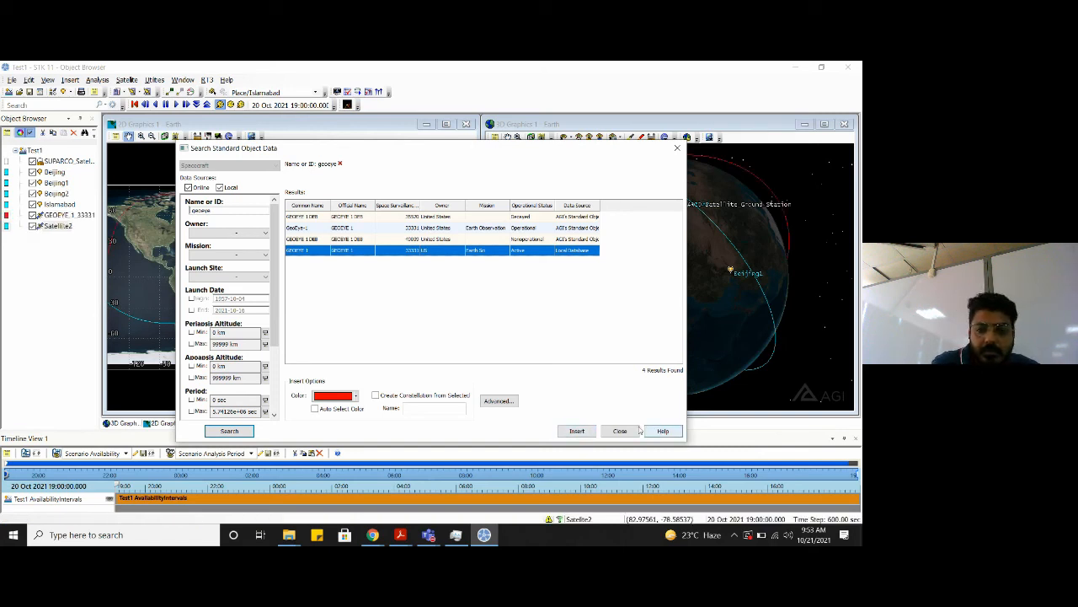
pyautogui.click(620, 432)
# Examine the orbits of GEOEYE_1_33331 and Satellite2 around the 3D globe, and close the object insertion window
pyautogui.moveTo(623, 237); pyautogui.dragTo(604, 193)
pyautogui.click(50, 215)
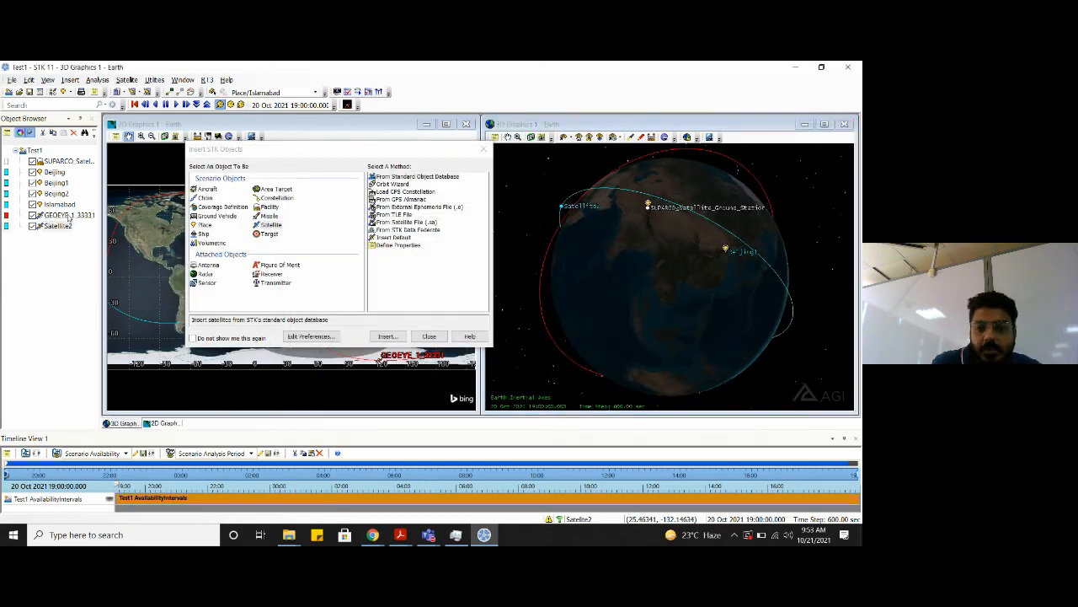
pyautogui.moveTo(745, 243); pyautogui.dragTo(694, 243)
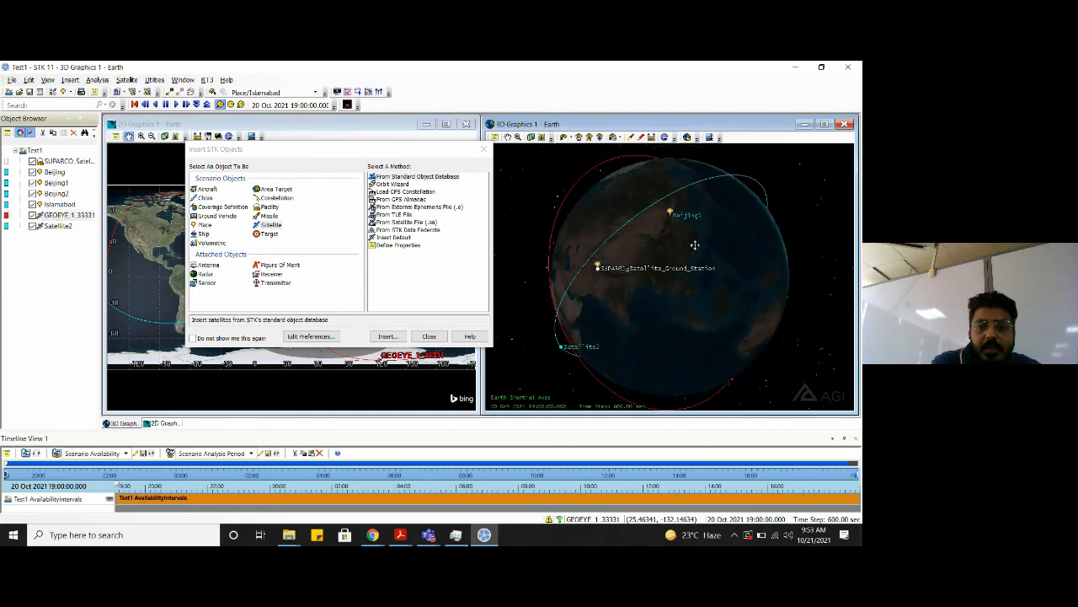
pyautogui.moveTo(711, 189); pyautogui.dragTo(717, 149)
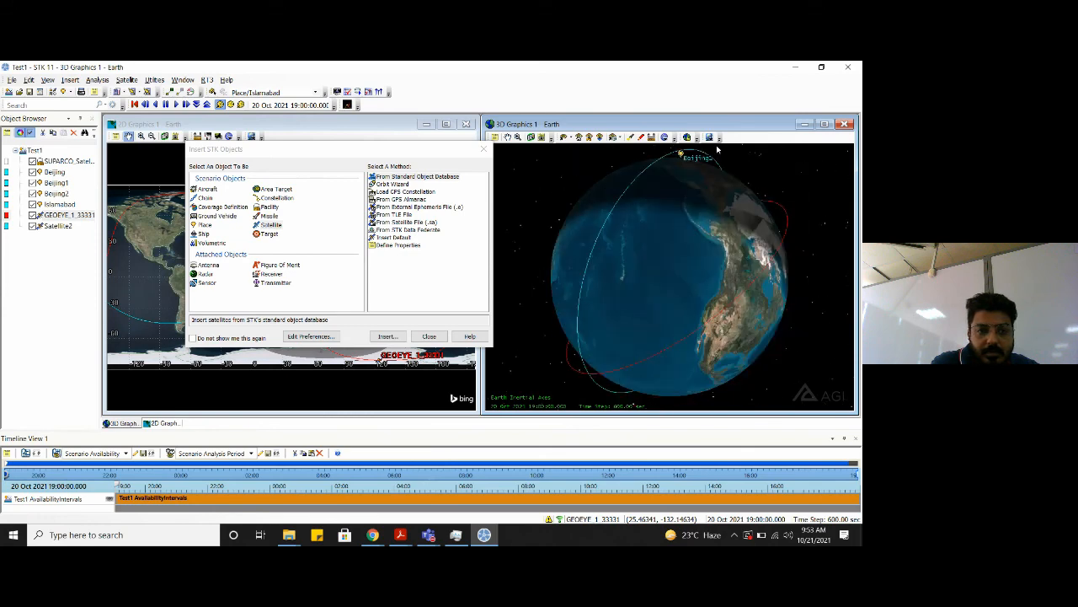
pyautogui.click(53, 228)
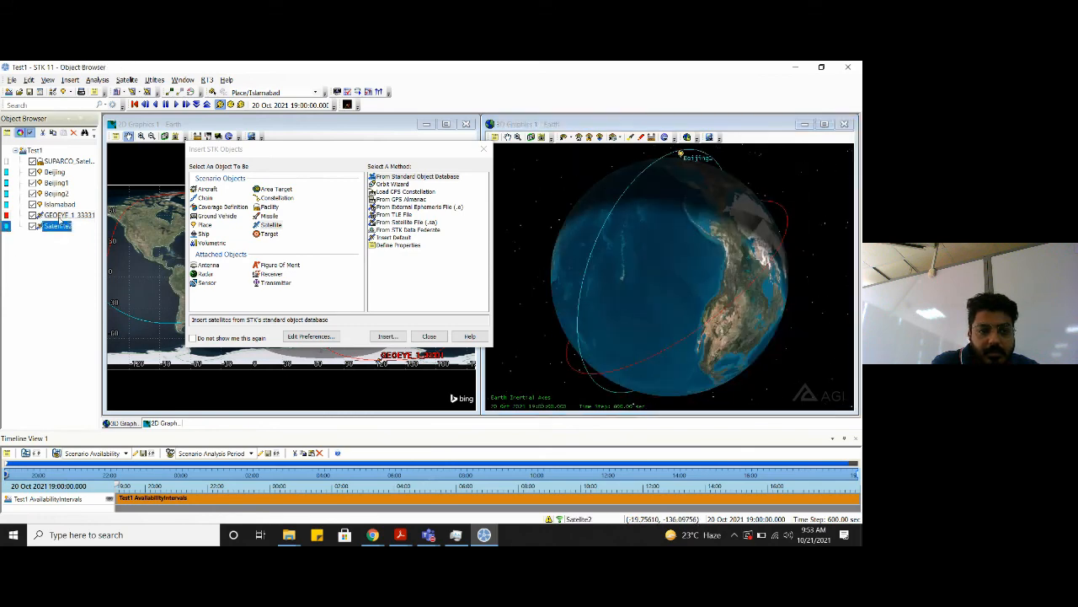
pyautogui.click(58, 217)
pyautogui.click(483, 149)
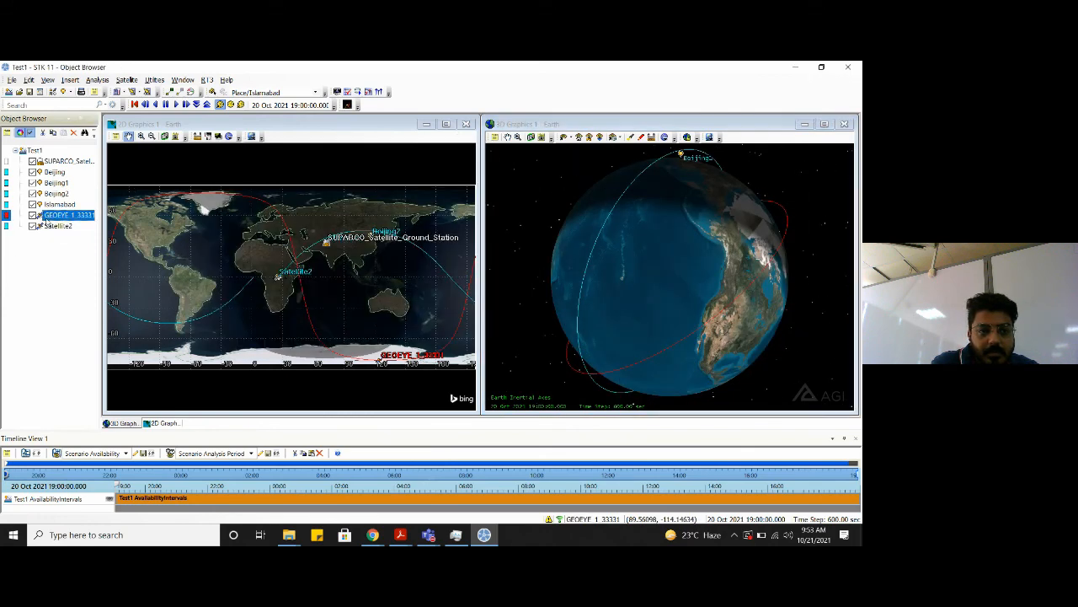
# Zoom the 3D view to GEOEYE_1_33331 and examine the satellite's body and solar panels up close
pyautogui.rightClick(56, 218)
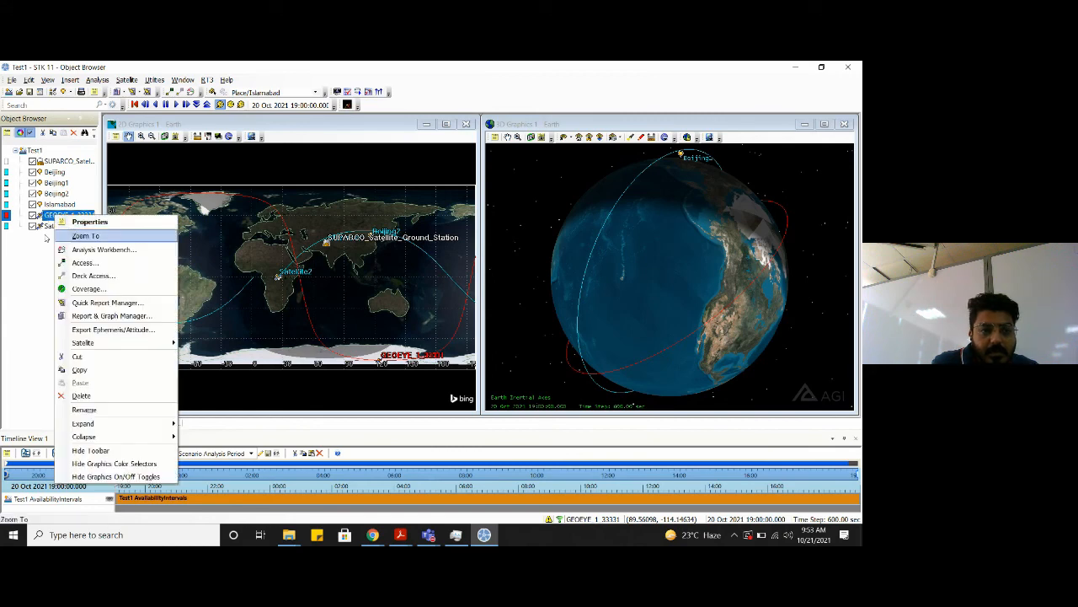
pyautogui.click(39, 254)
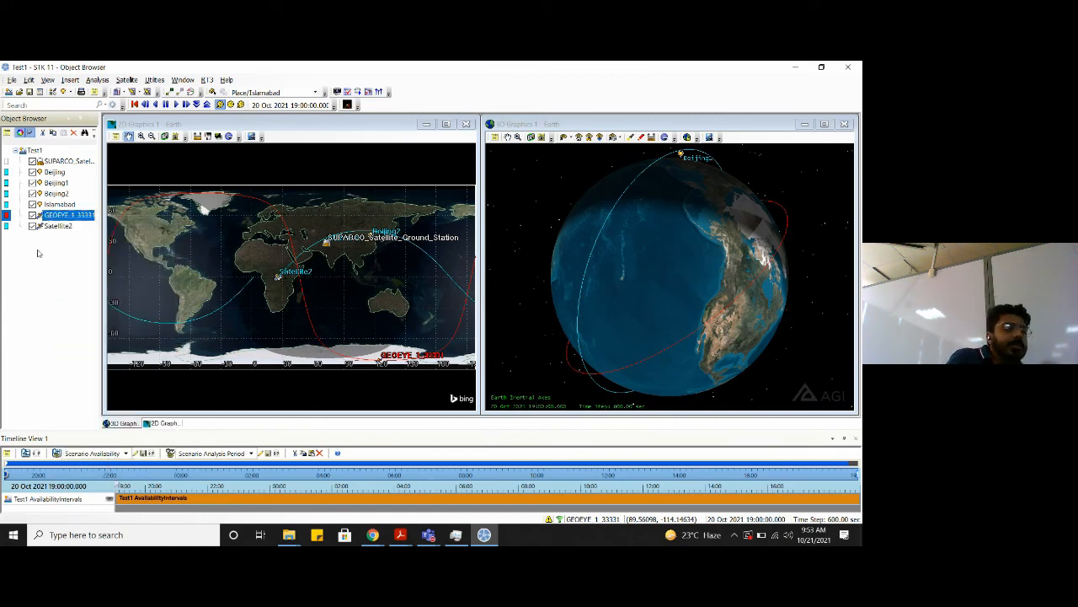
pyautogui.rightClick(74, 216)
pyautogui.click(96, 236)
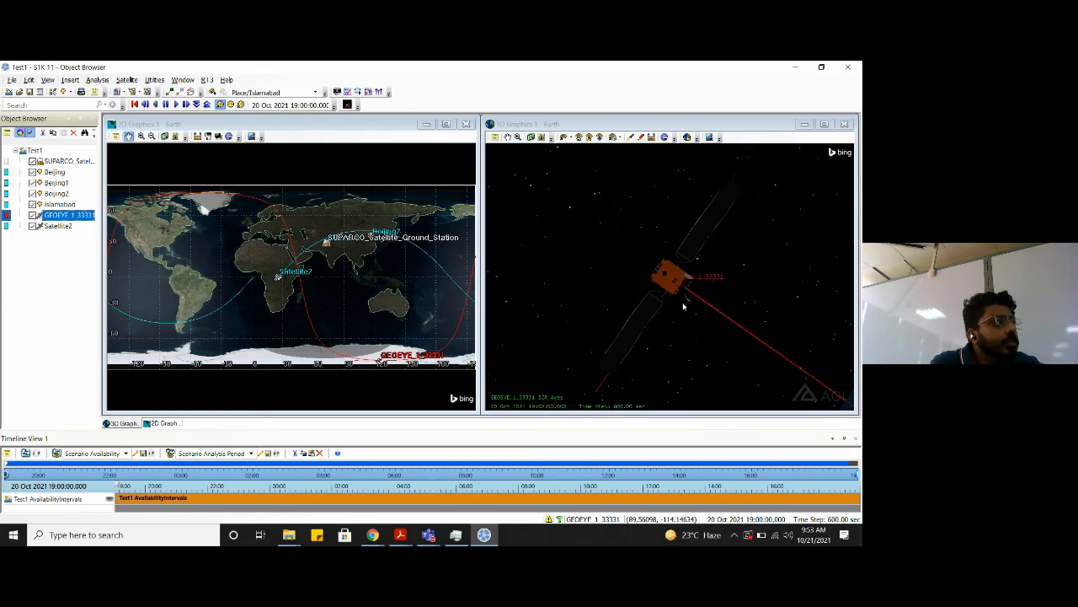
pyautogui.moveTo(683, 307); pyautogui.dragTo(738, 288)
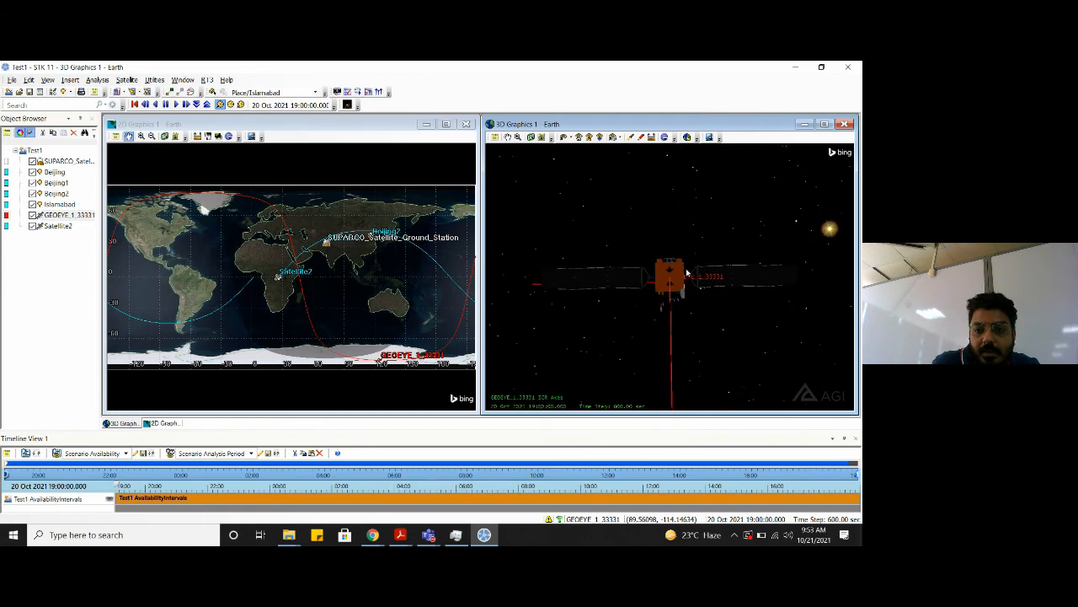
pyautogui.moveTo(686, 248); pyautogui.dragTo(704, 265)
pyautogui.scroll(-2, 705, 265)
pyautogui.scroll(5, 705, 265)
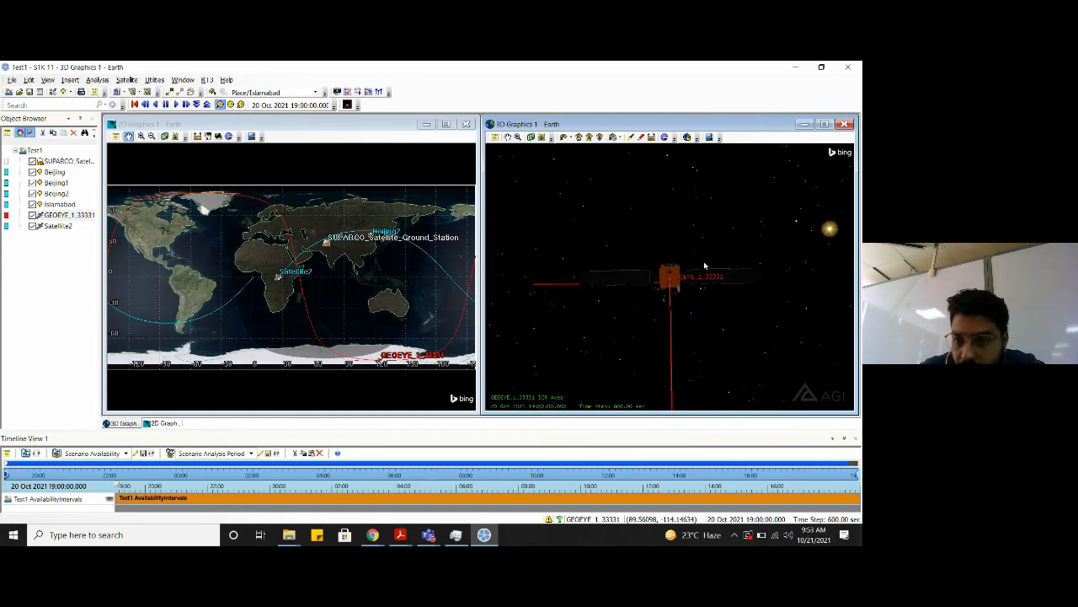
pyautogui.scroll(-3, 705, 266)
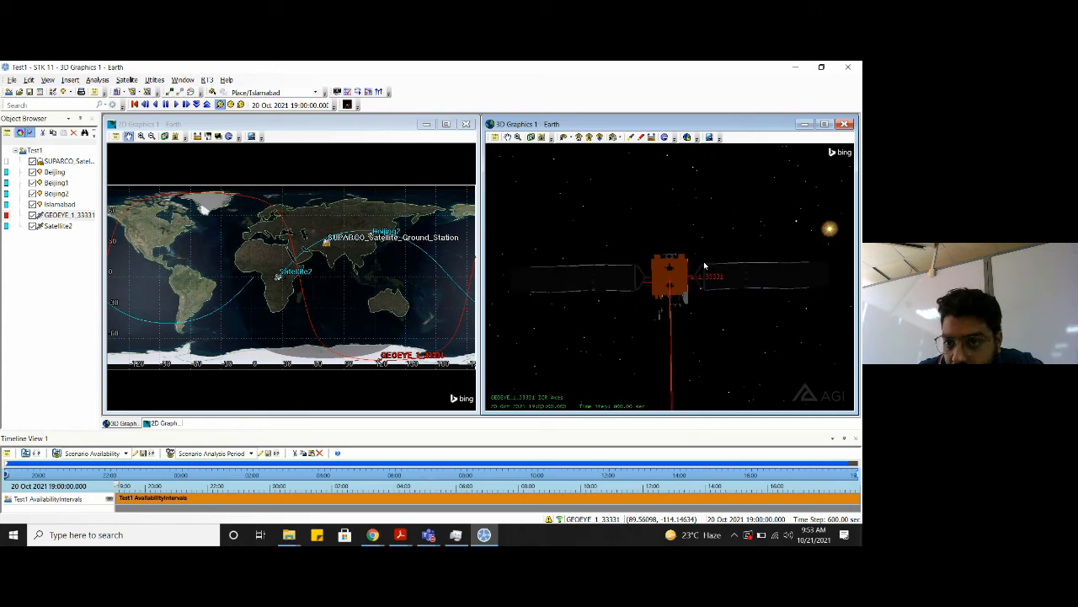
pyautogui.scroll(3, 704, 265)
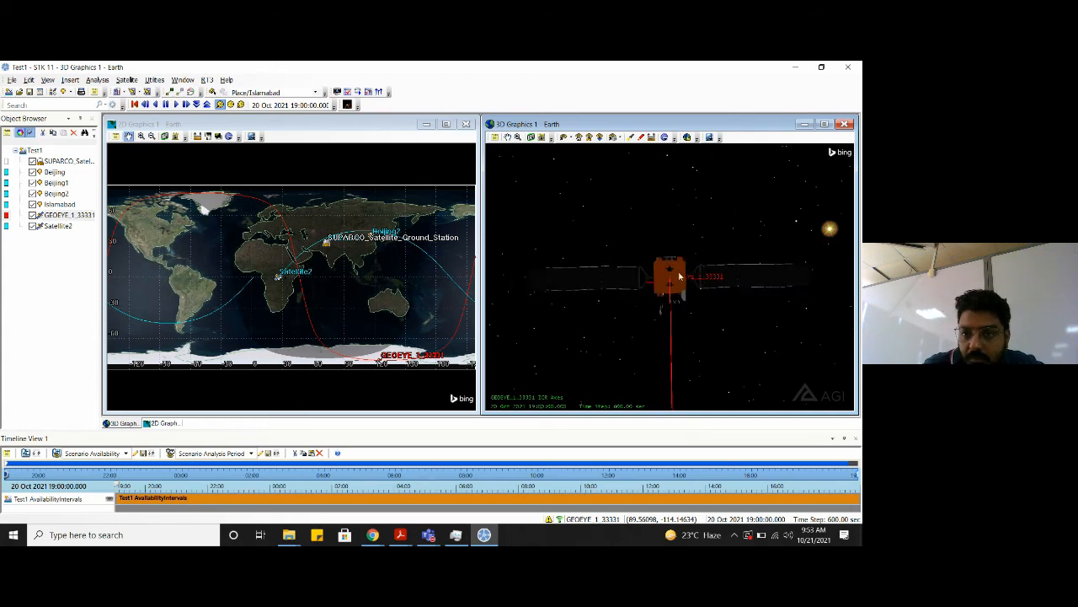
# View the GEOEYE_1_33331 model from other angles against the Earth's surface
pyautogui.moveTo(679, 276); pyautogui.dragTo(775, 305)
pyautogui.scroll(5, 776, 305)
pyautogui.scroll(-5, 775, 305)
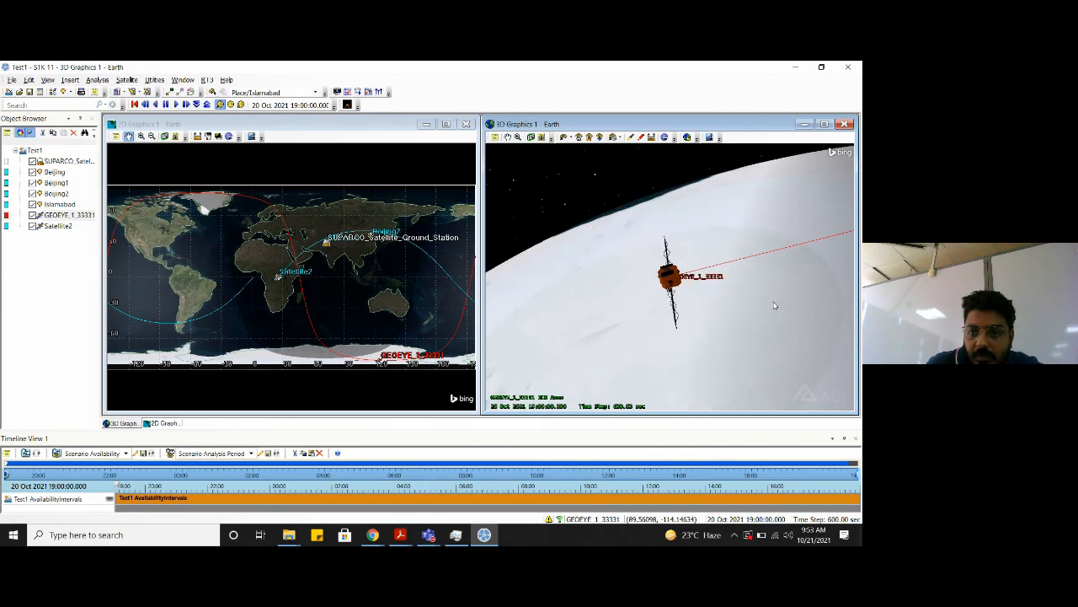
pyautogui.scroll(2, 772, 306)
pyautogui.moveTo(772, 306); pyautogui.dragTo(553, 304)
pyautogui.scroll(-5, 553, 303)
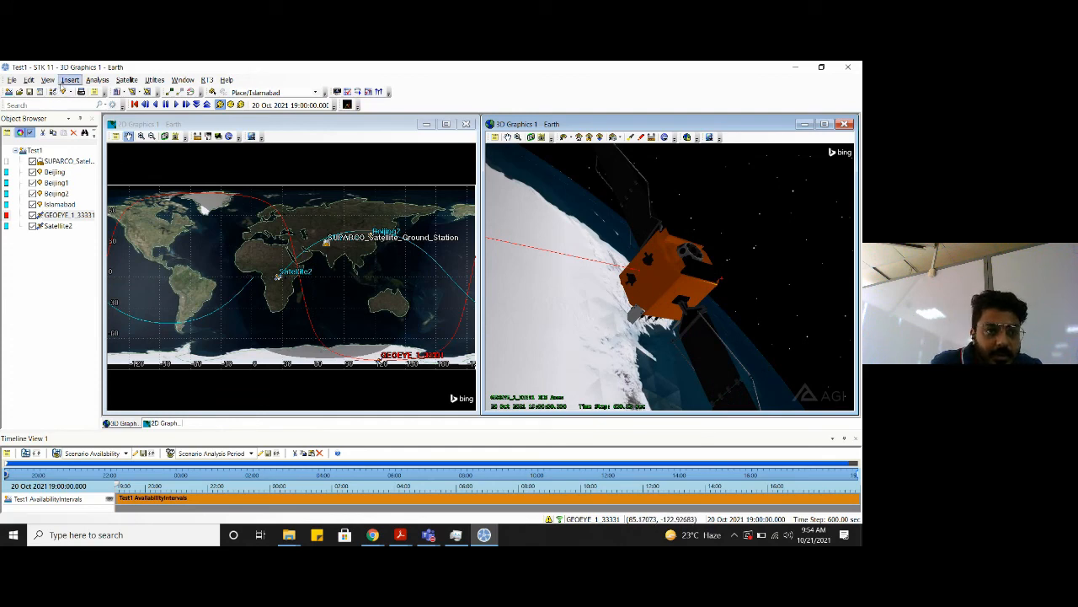
# Search the Standard Object Database spacecraft for "iss" to insert another satellite
pyautogui.click(70, 79)
pyautogui.click(83, 92)
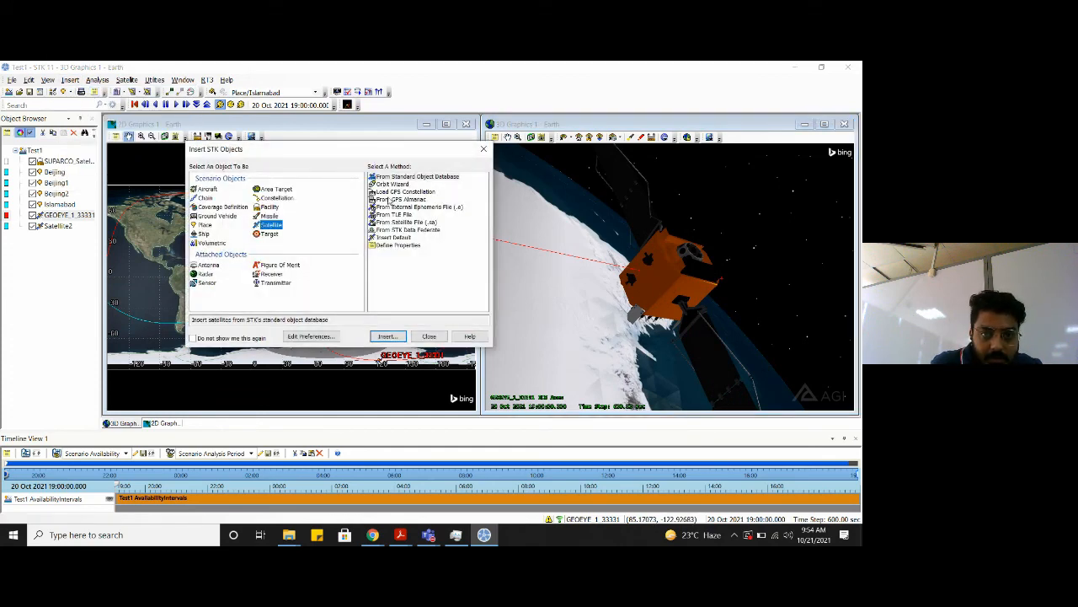
pyautogui.click(412, 176)
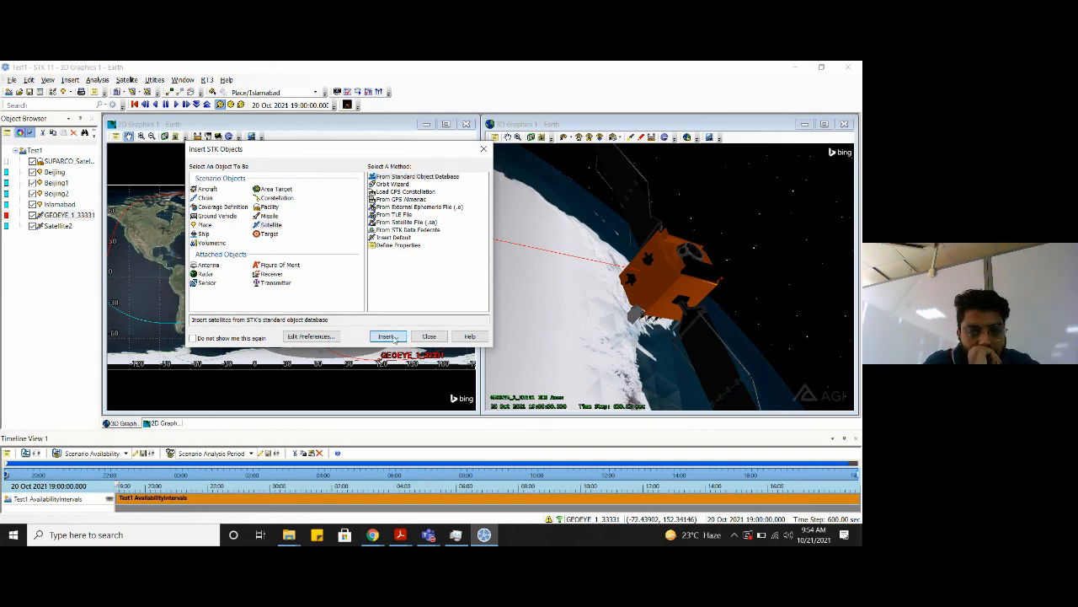
pyautogui.click(385, 336)
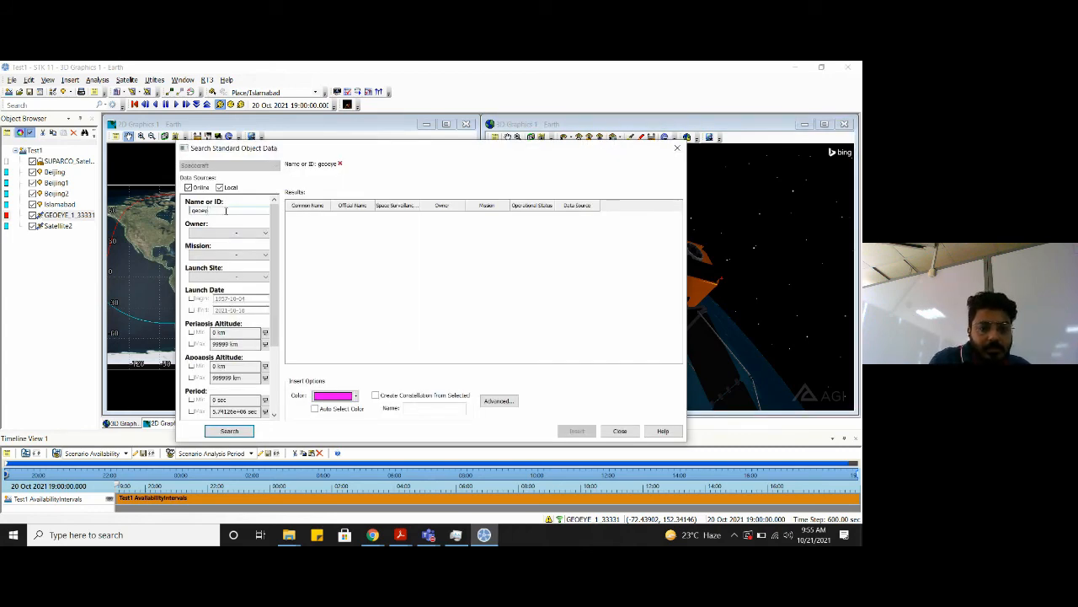
pyautogui.write('iss')
pyautogui.press('Return')
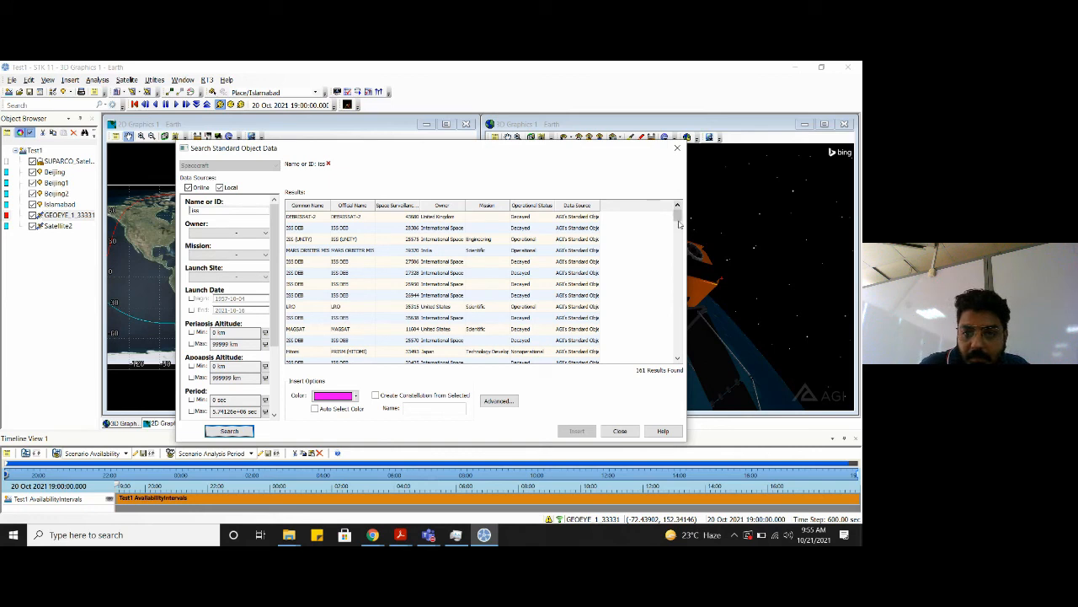
# Insert the active ISS spacecraft numbered 25544 from the Local Database in magenta, and close the search and object insertion windows
pyautogui.moveTo(679, 223); pyautogui.dragTo(676, 369)
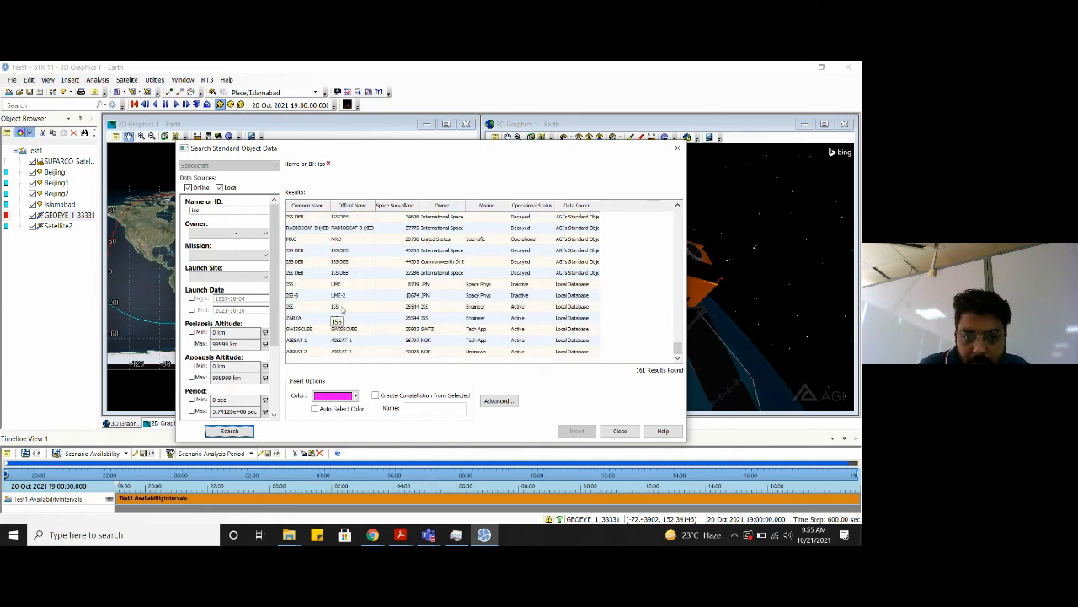
pyautogui.click(343, 308)
pyautogui.click(592, 433)
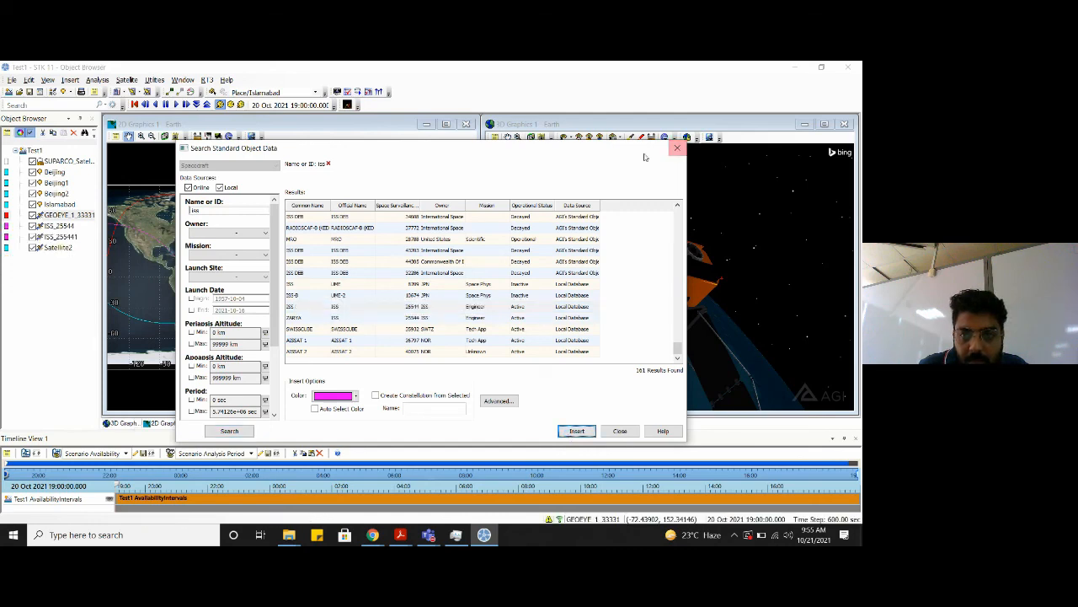
pyautogui.moveTo(632, 149); pyautogui.dragTo(469, 382)
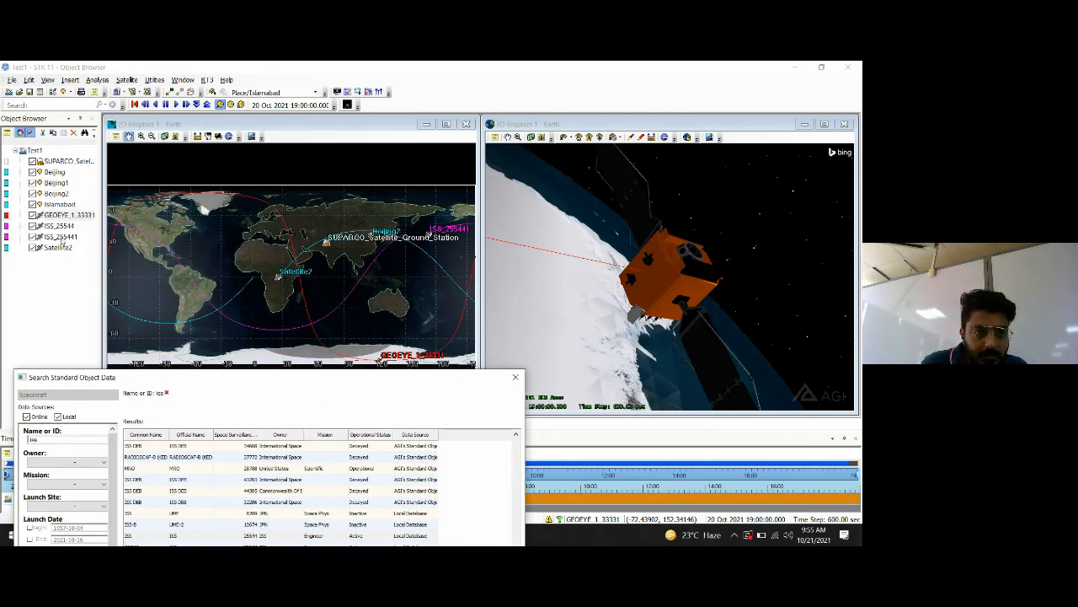
pyautogui.click(515, 377)
pyautogui.click(429, 336)
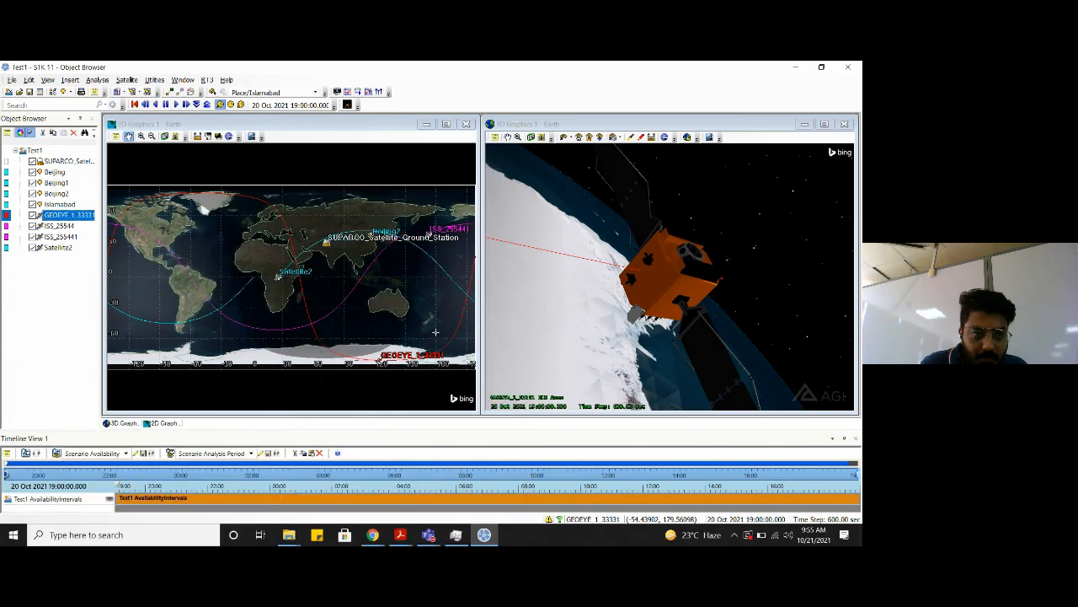
# Zoom the 3D view to ISS_255441 and examine the station model from several angles and distances
pyautogui.rightClick(62, 238)
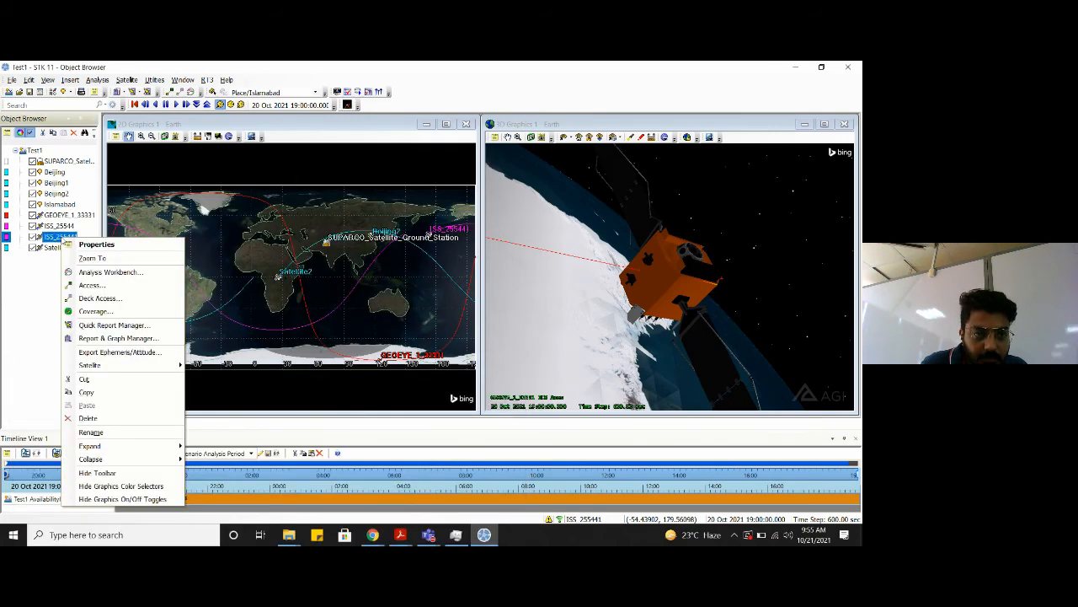
pyautogui.click(78, 255)
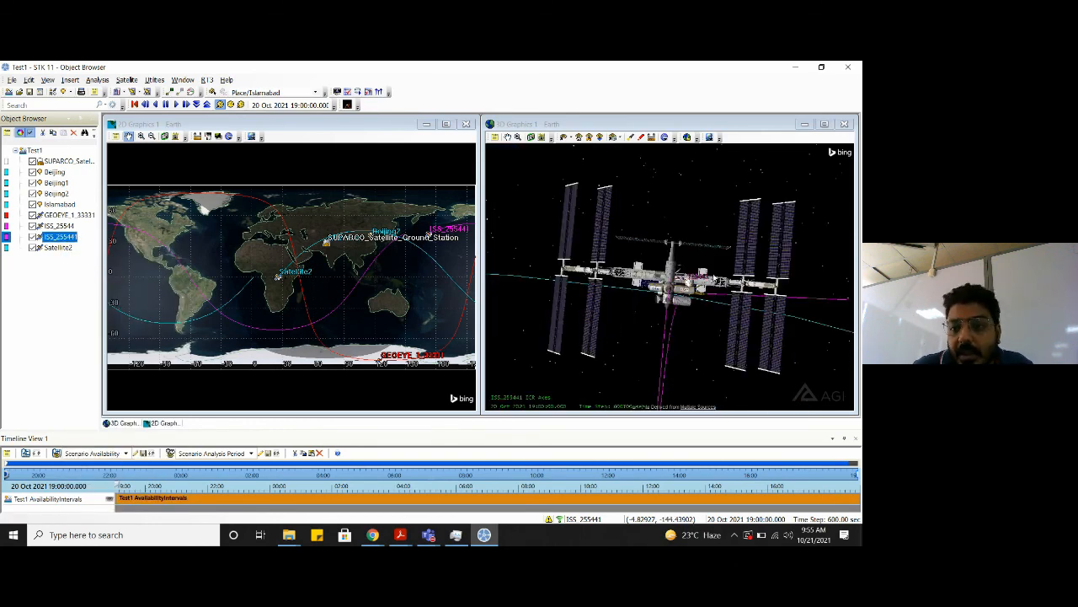
pyautogui.scroll(-4, 737, 274)
pyautogui.moveTo(736, 274); pyautogui.dragTo(718, 298)
pyautogui.scroll(5, 718, 298)
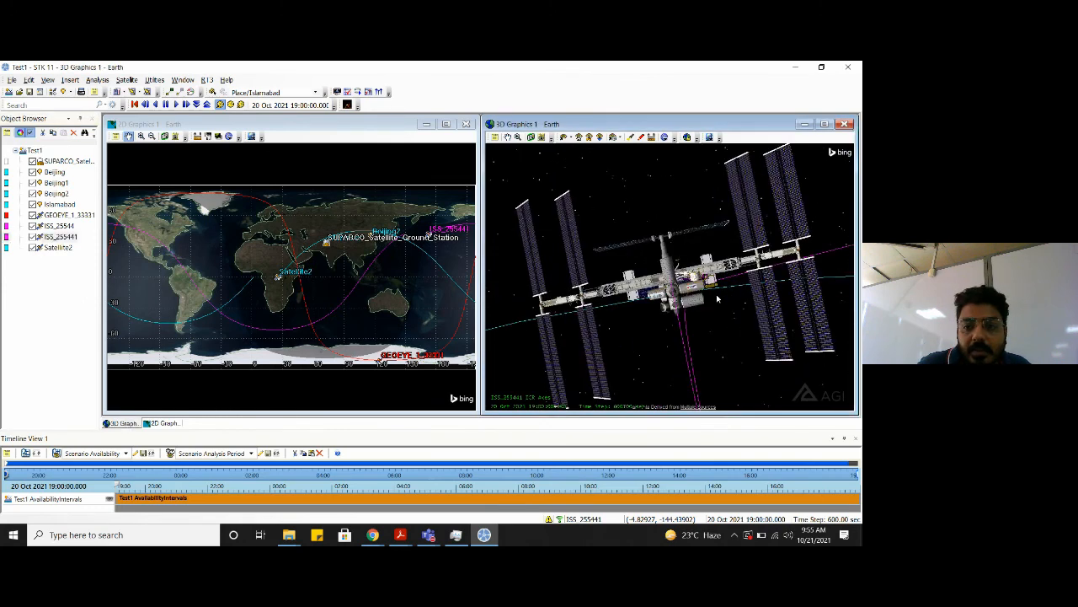
pyautogui.scroll(-6, 718, 298)
pyautogui.scroll(2, 696, 299)
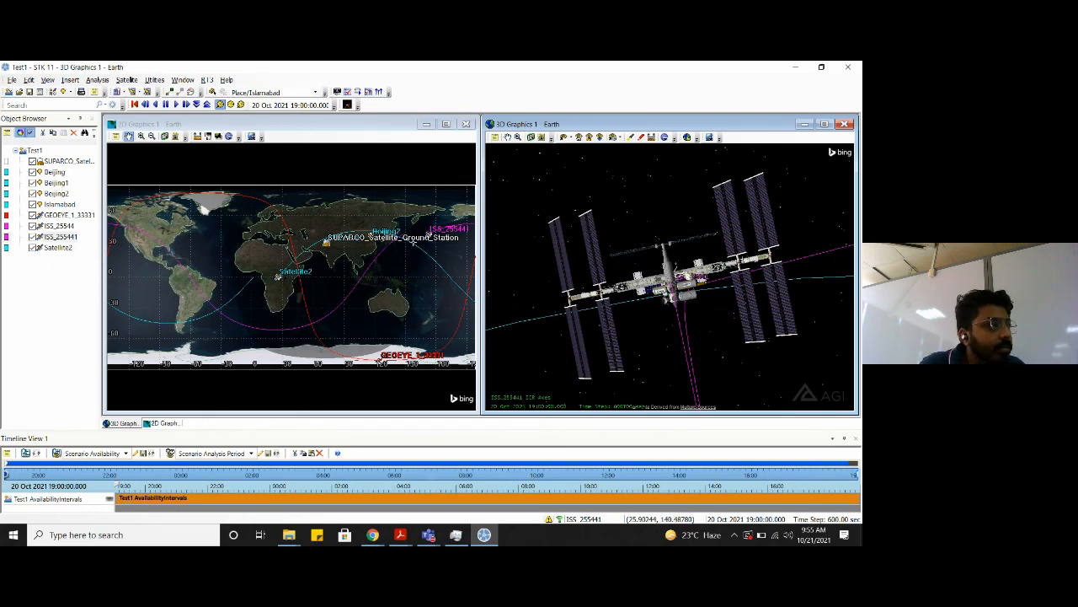
pyautogui.scroll(-3, 723, 310)
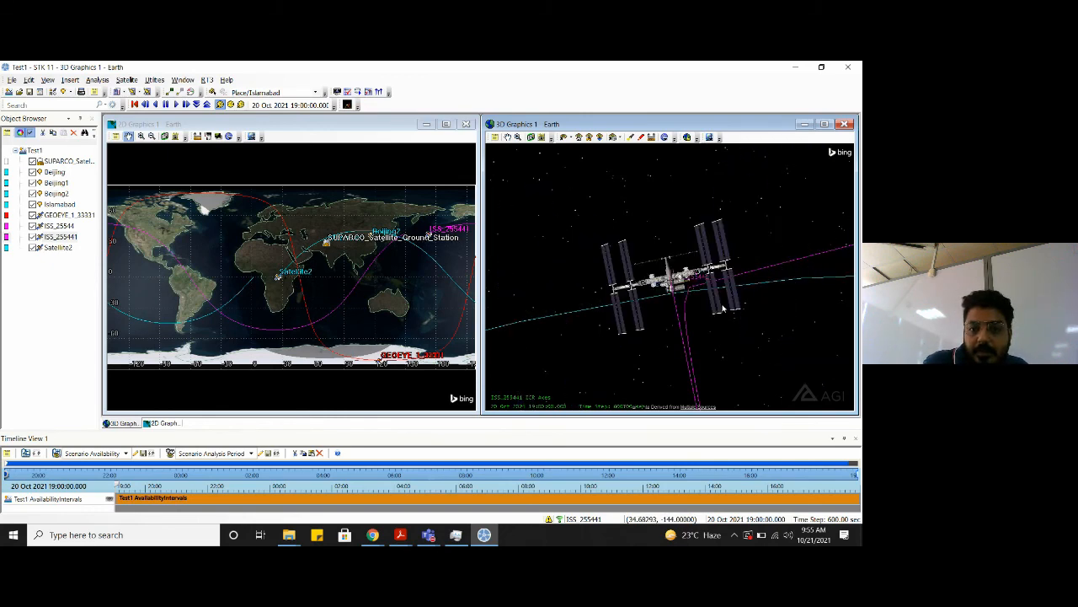
# Restore the whole-Earth 3D view and play the scenario animation forward, reducing the time step to 10 sec
pyautogui.click(579, 138)
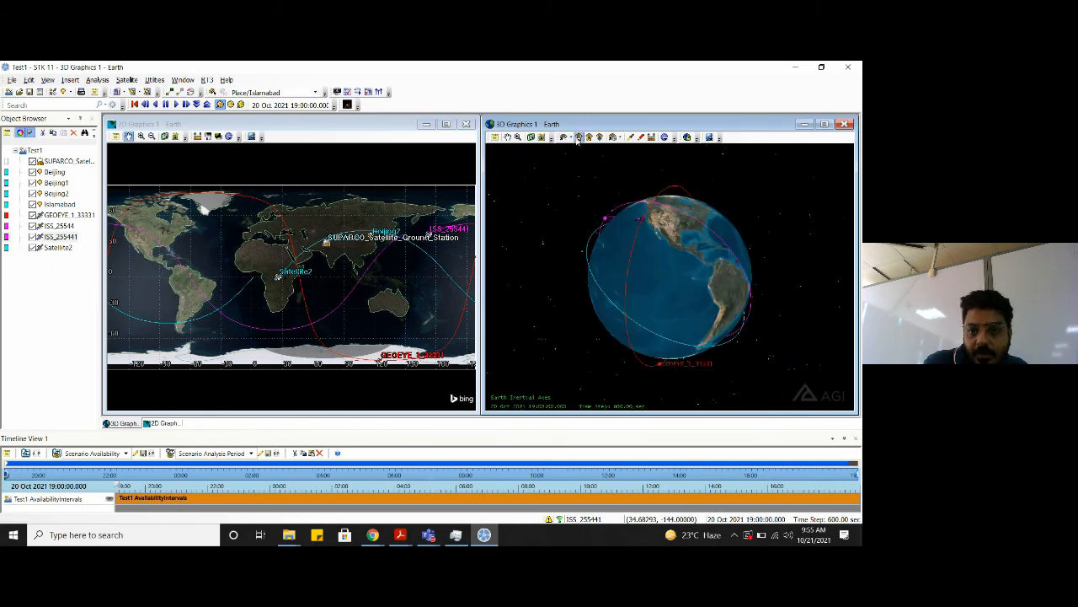
pyautogui.scroll(-1, 704, 317)
pyautogui.scroll(-2, 704, 317)
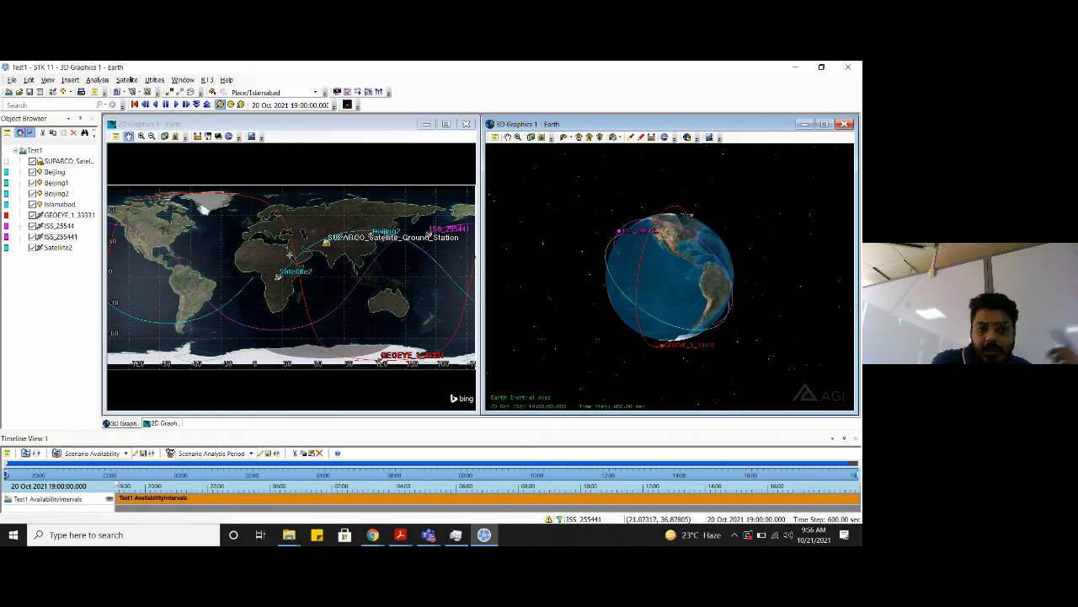
pyautogui.click(177, 105)
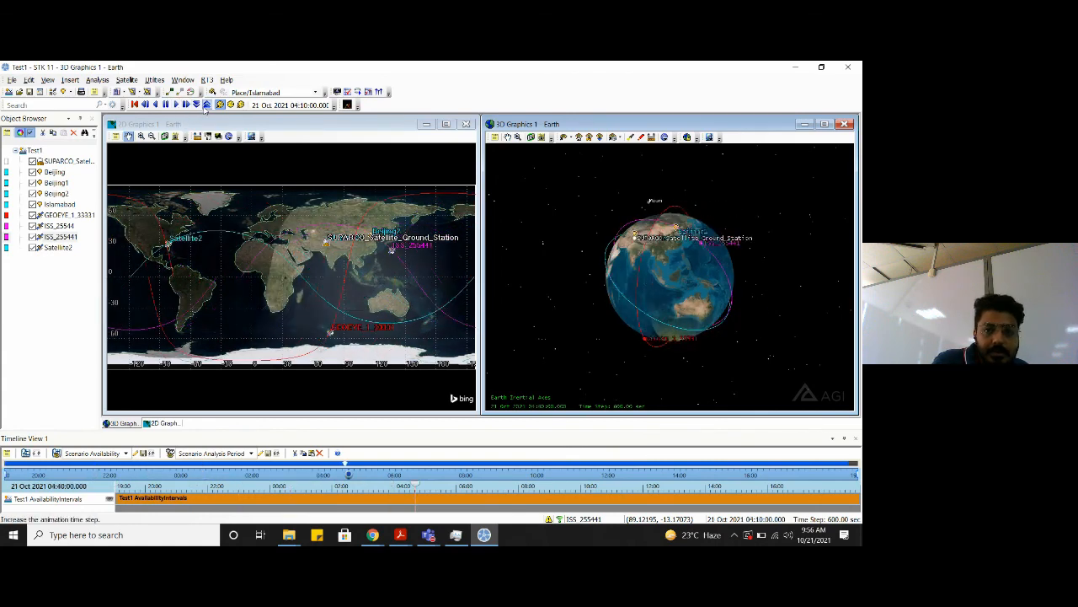
pyautogui.click(198, 106)
pyautogui.click(198, 105)
pyautogui.click(198, 105)
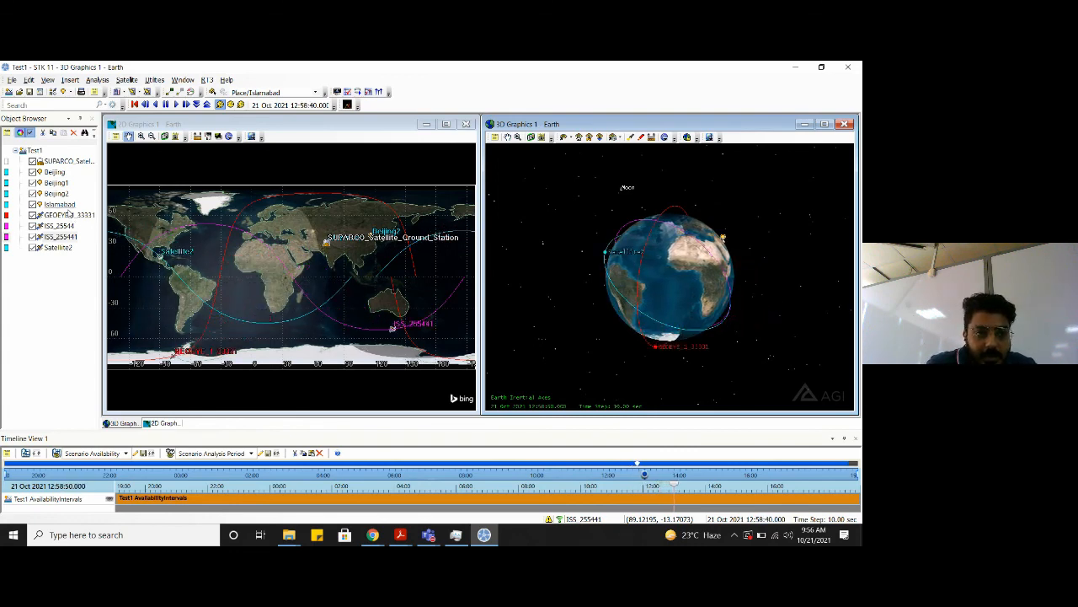
# Review the basic orbit properties of GEOEYE_1_33331, including its propagator and TLE source, and close them
pyautogui.rightClick(70, 216)
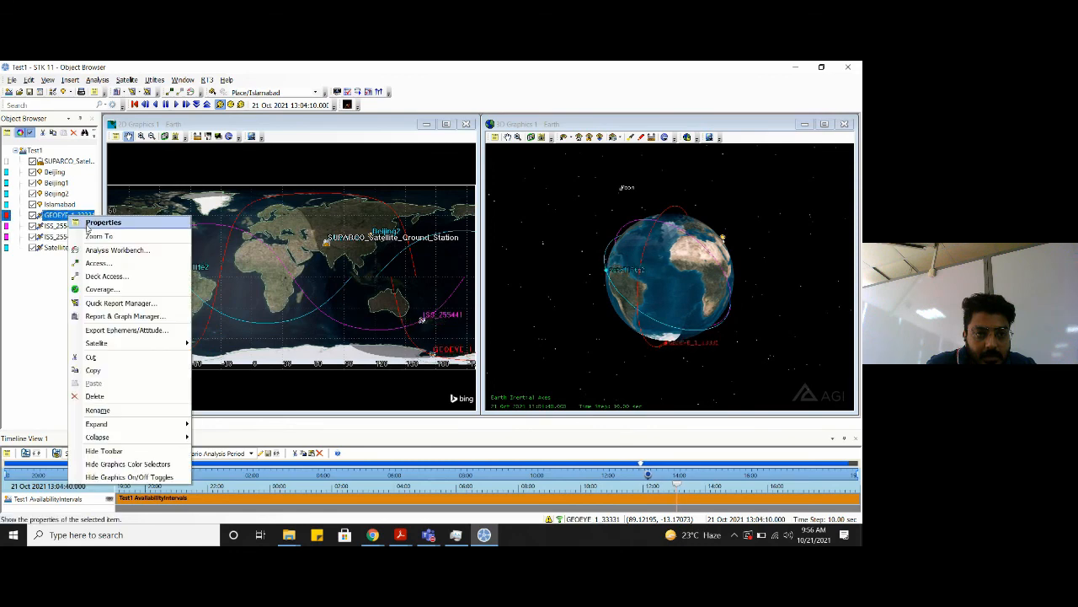
pyautogui.click(101, 223)
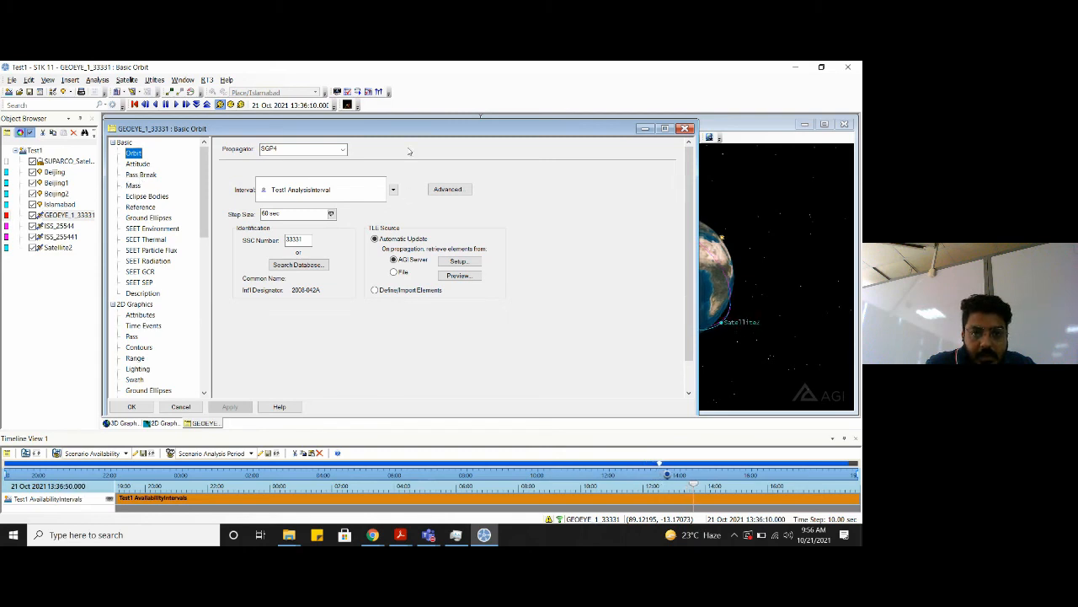
pyautogui.moveTo(403, 137); pyautogui.dragTo(427, 118)
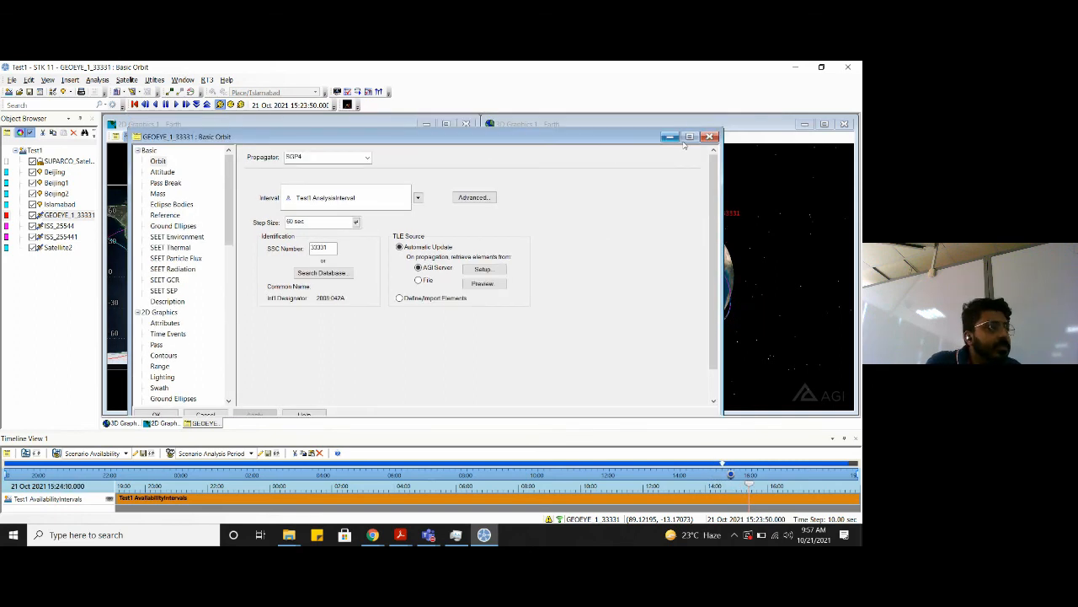
pyautogui.click(710, 138)
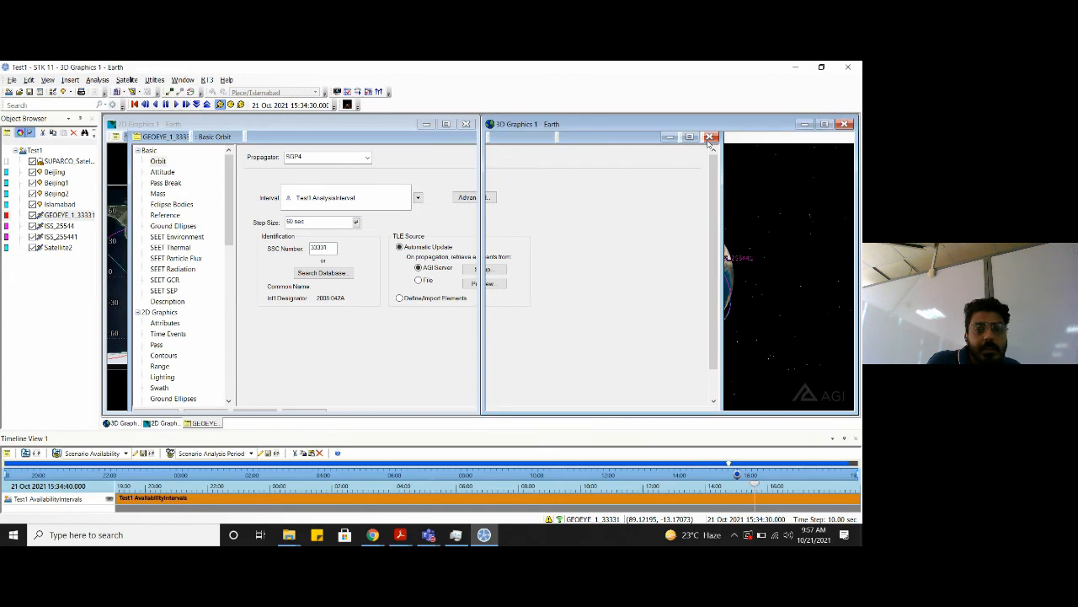
# Review the basic orbit properties of Satellite2, including its propagator and orbital elements, and close them
pyautogui.click(58, 248)
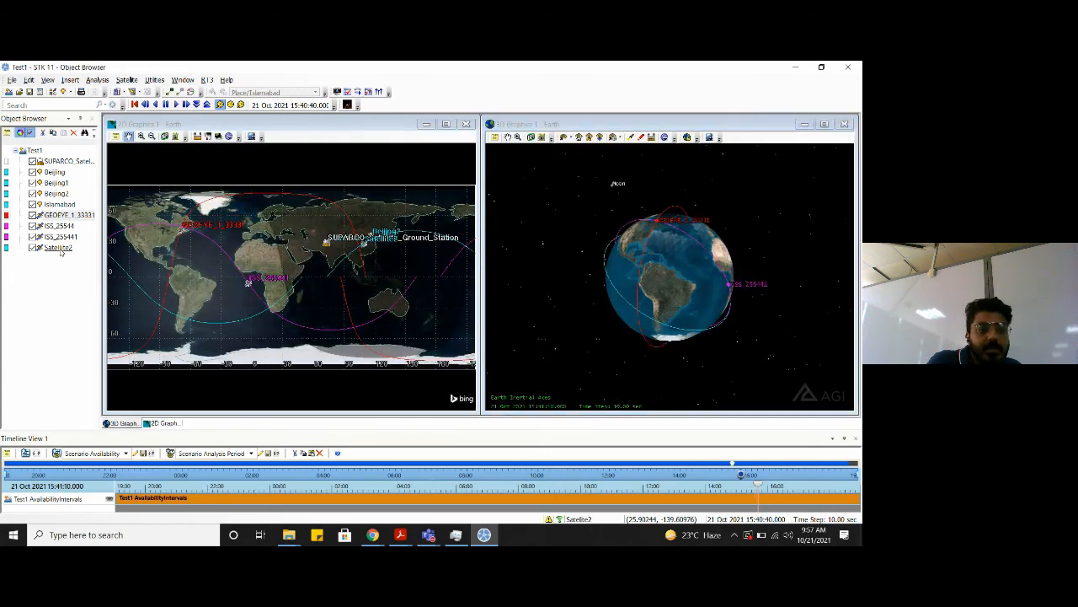
pyautogui.rightClick(59, 249)
pyautogui.click(89, 255)
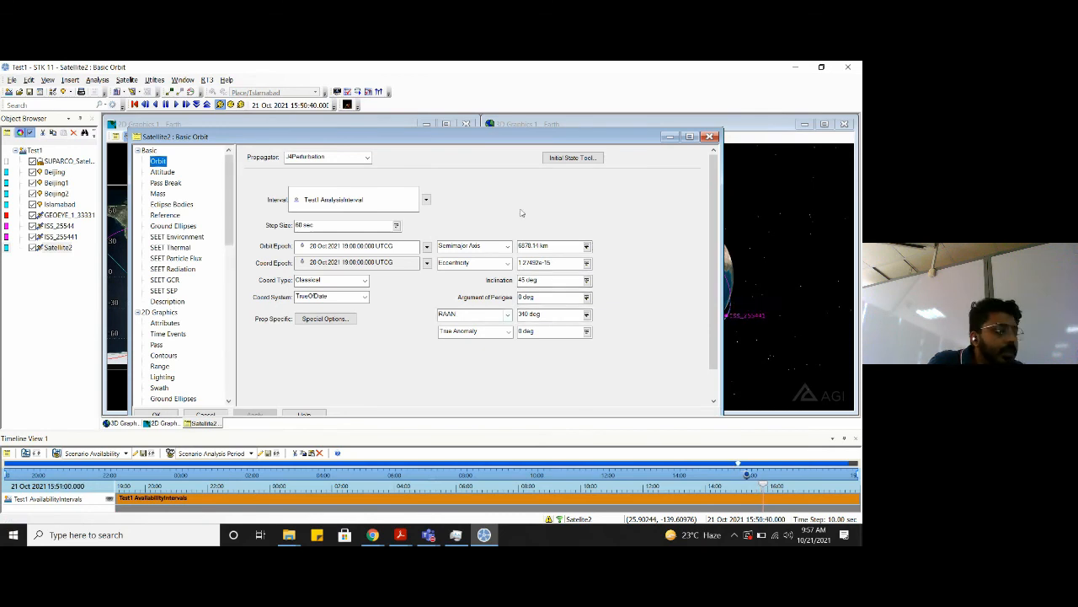
pyautogui.click(710, 137)
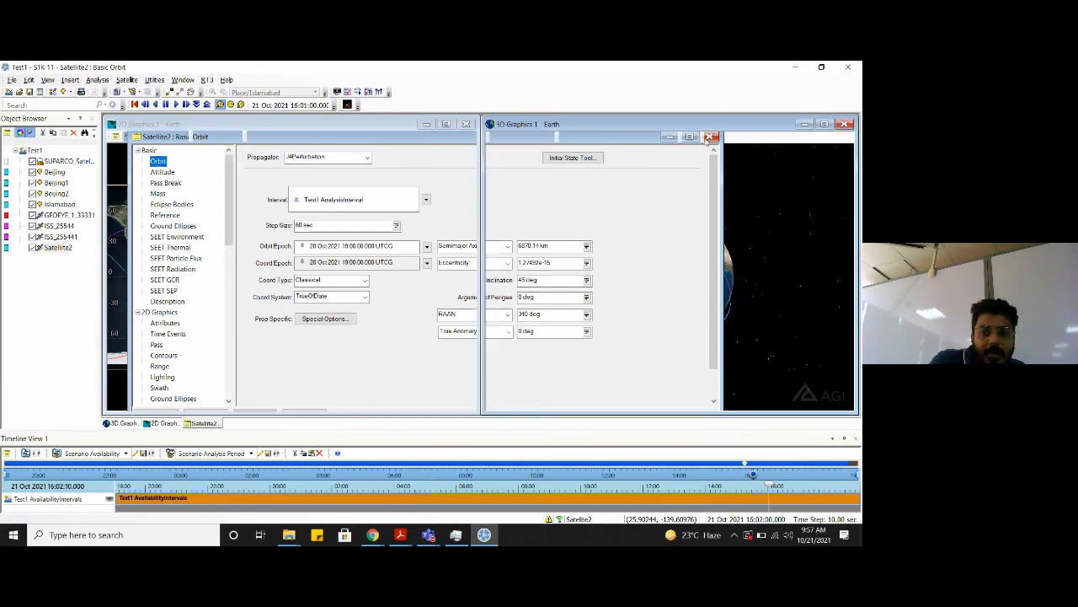